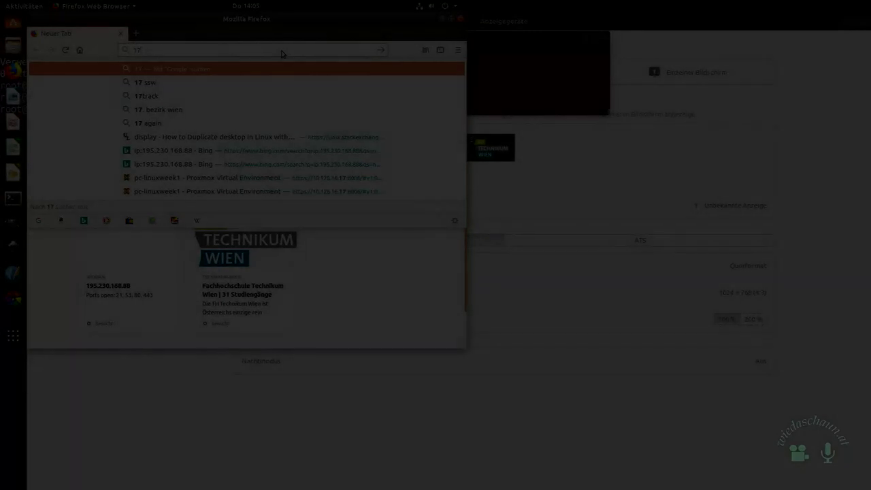
Load the Proxmox server at 10.128.16.17:8006 from the address bar suggestions
key(BackSpace)
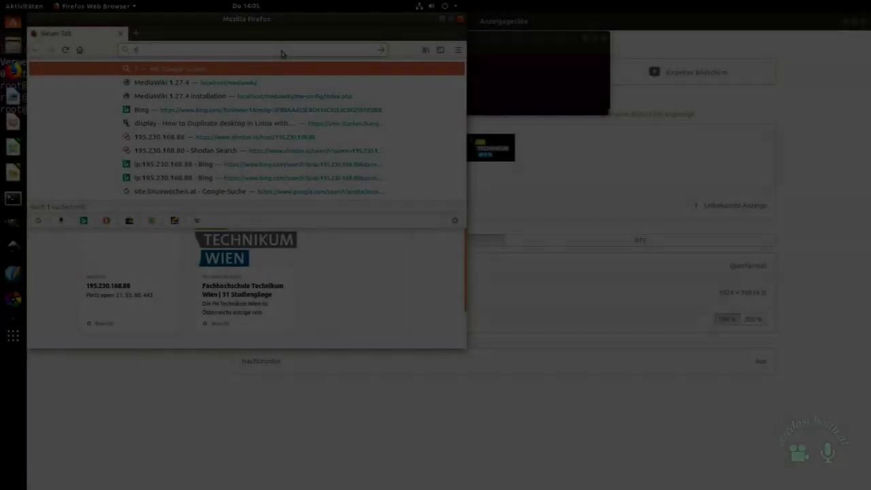
text(0)
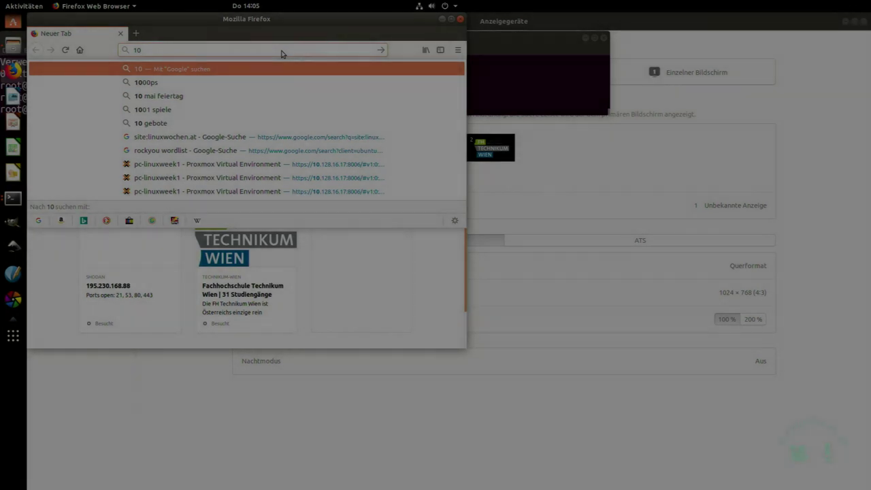
key(Down)
key(Down)
key(Down)
key(Down)
key(Down)
key(Down)
key(Down)
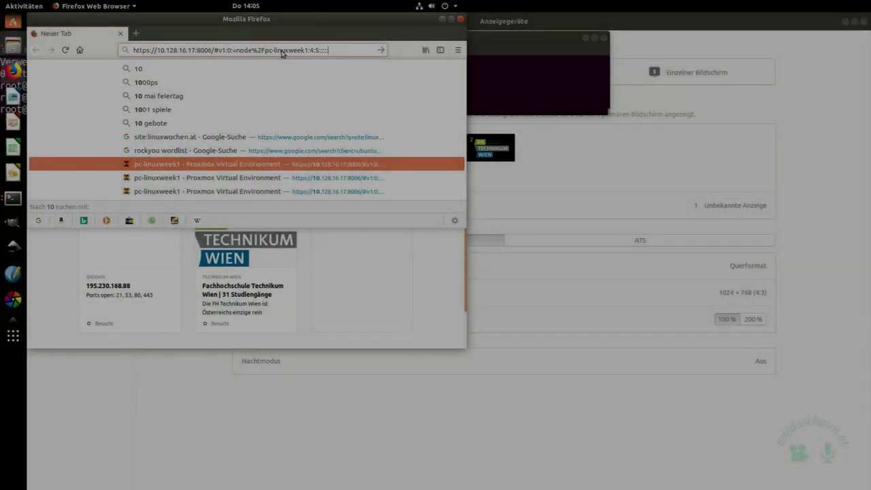
key(Return)
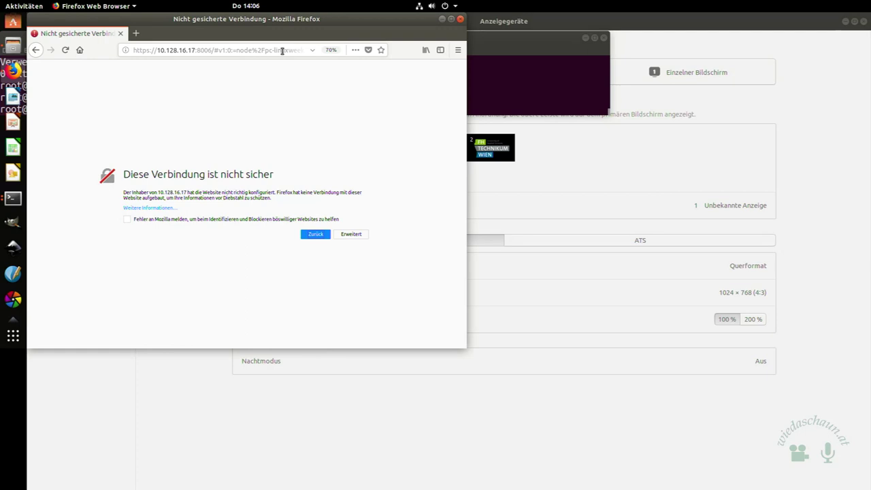
Bypass the certificate warning by adding and confirming a security exception
click(351, 234)
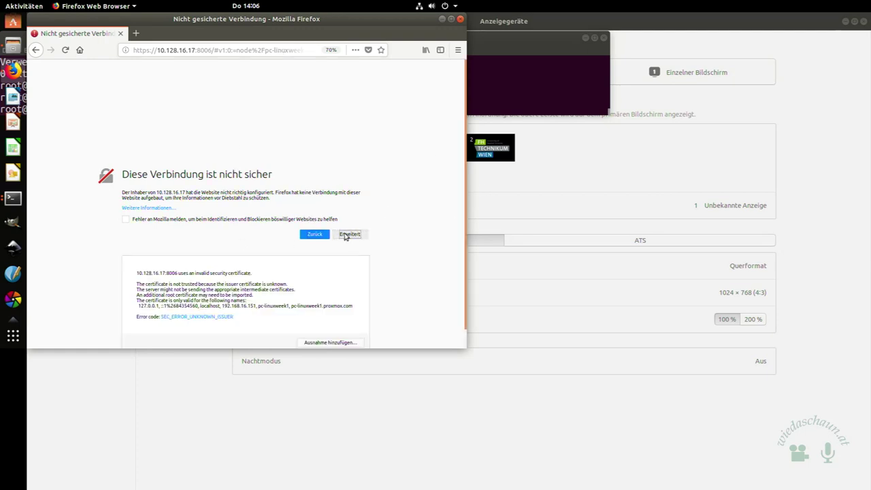
scroll(204, 302, down, 1)
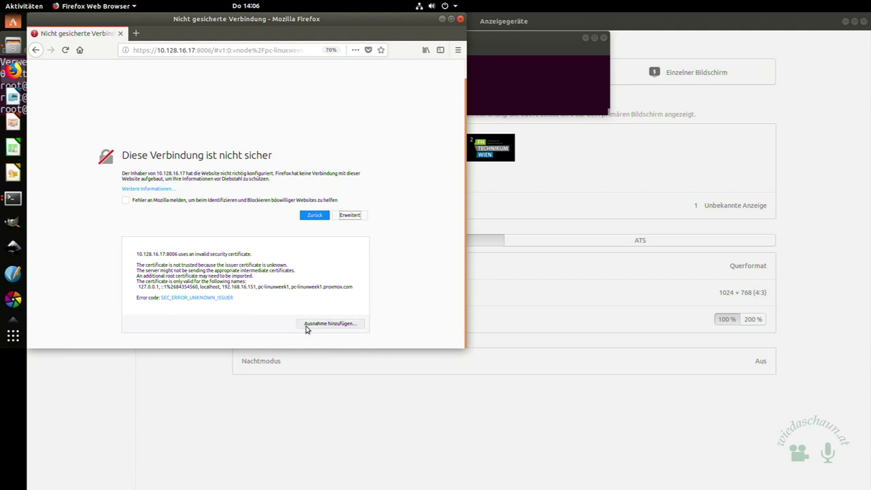
click(329, 323)
click(188, 302)
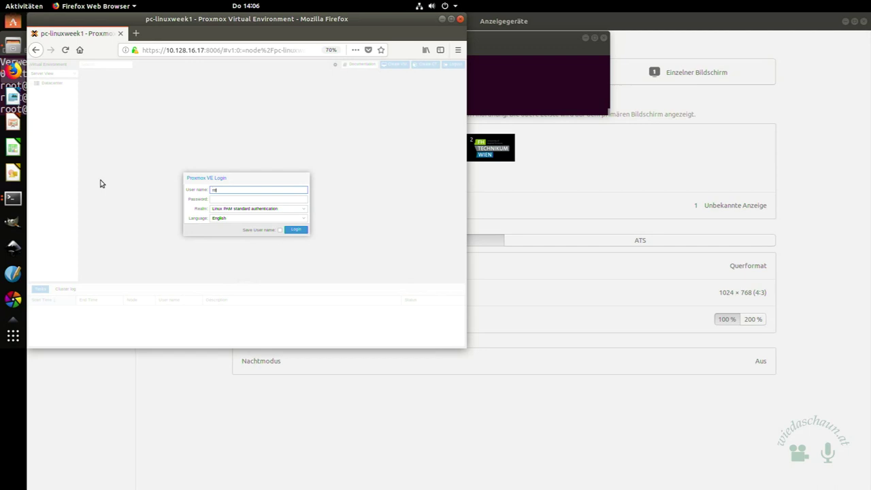
Log in as root and dismiss the no-subscription notice
key(Tab)
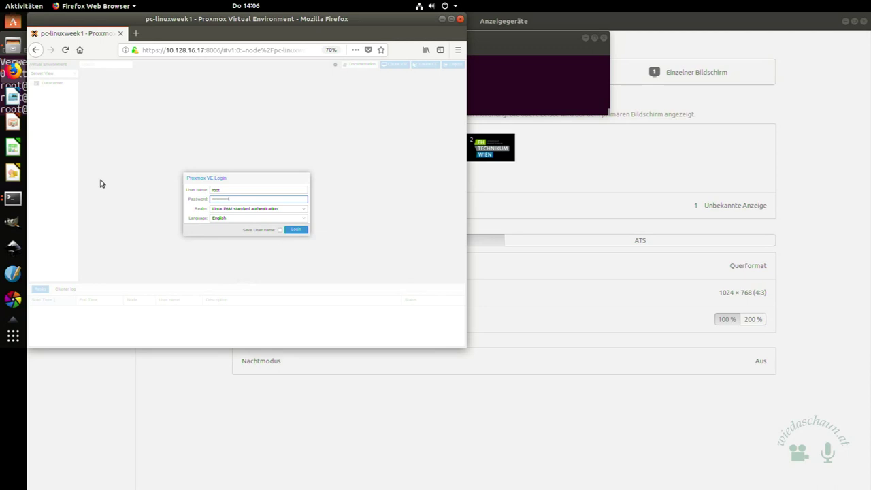
key(Return)
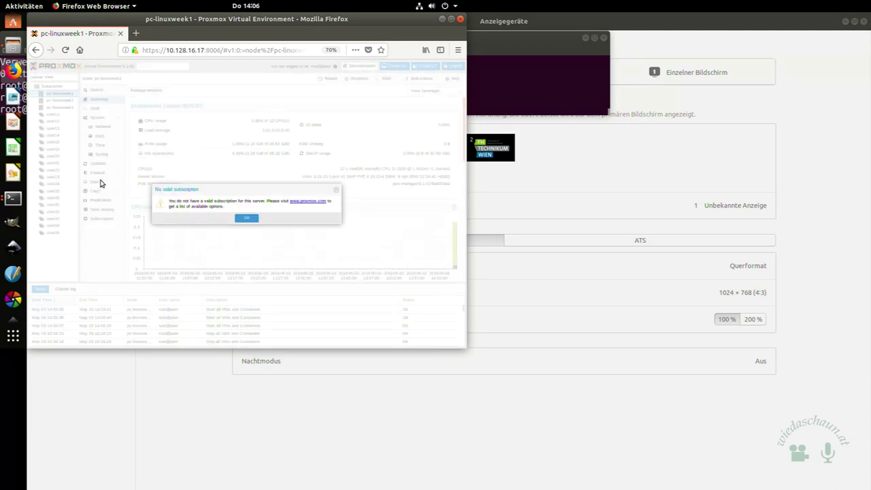
click(247, 217)
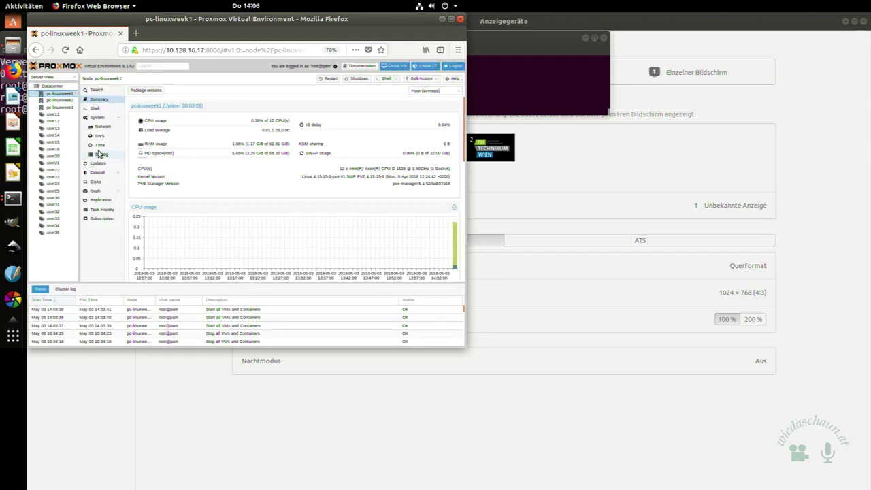
Expand the three node VM lists and open pc-linuxweek1's Bulk Actions menu
click(38, 104)
click(38, 100)
click(39, 94)
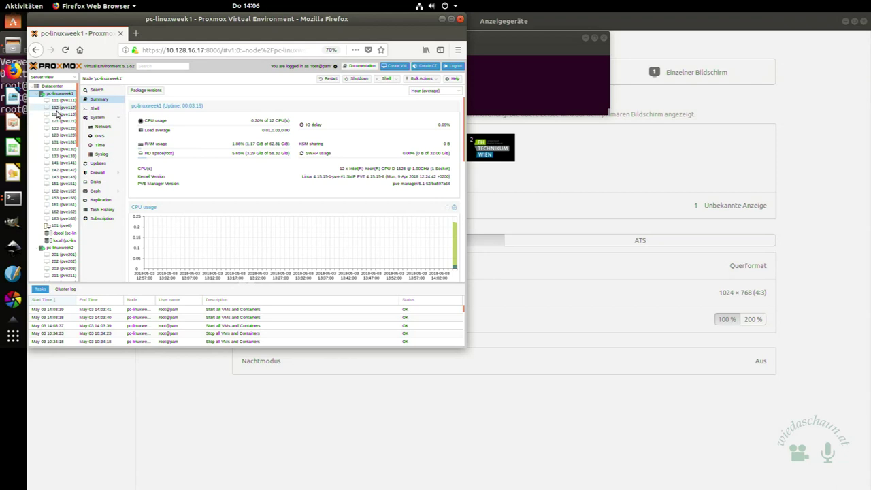
right_click(62, 100)
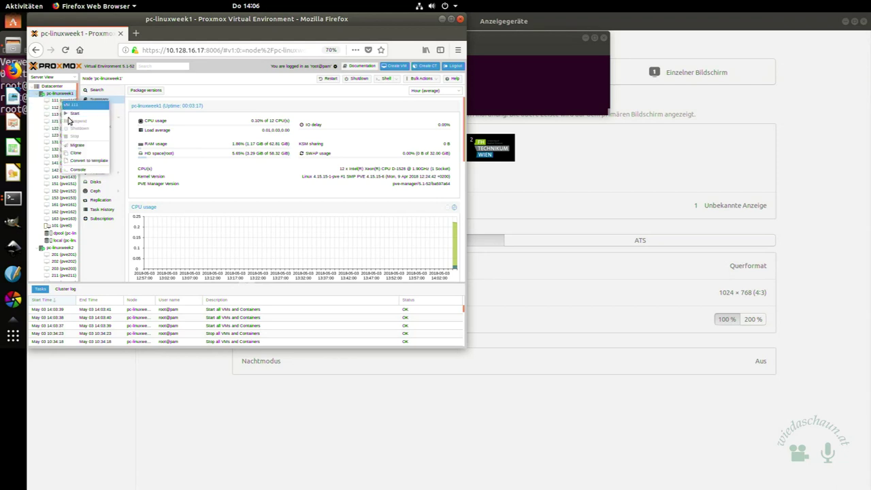
click(58, 108)
click(60, 94)
click(423, 79)
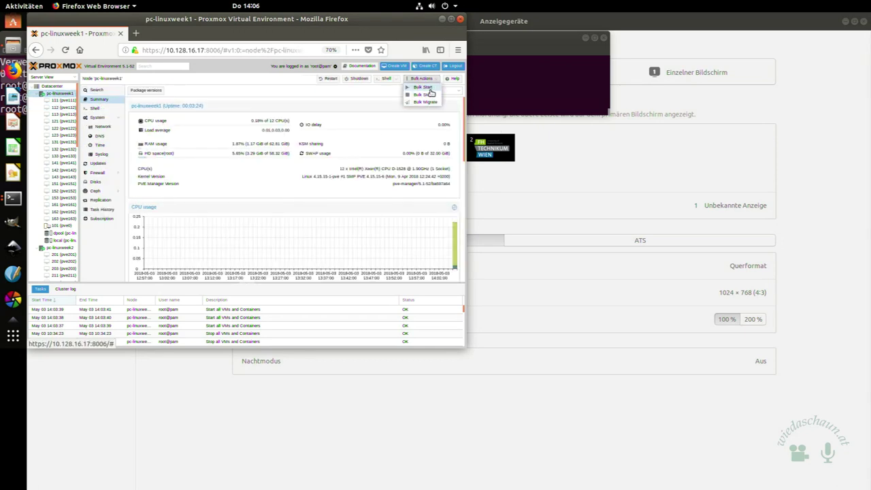
Open Bulk Start for pc-linuxweek1, select all VMs, and exclude VMs 113 and 123
click(428, 88)
click(128, 161)
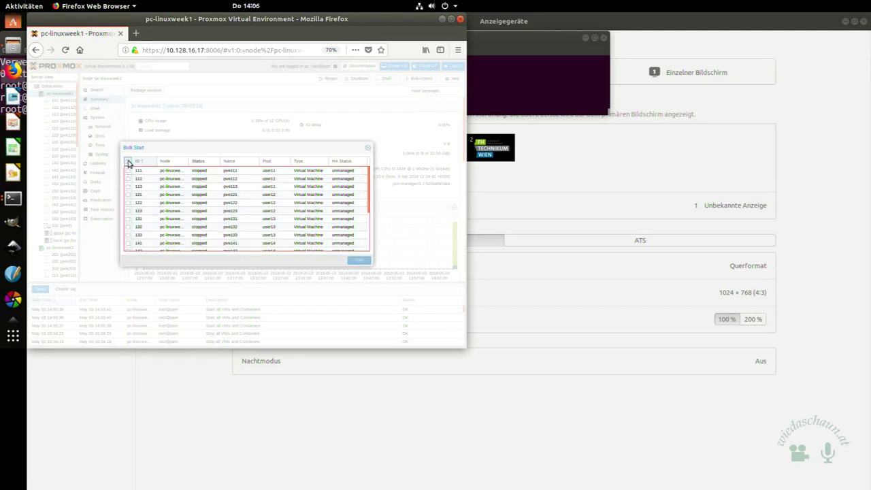
click(127, 161)
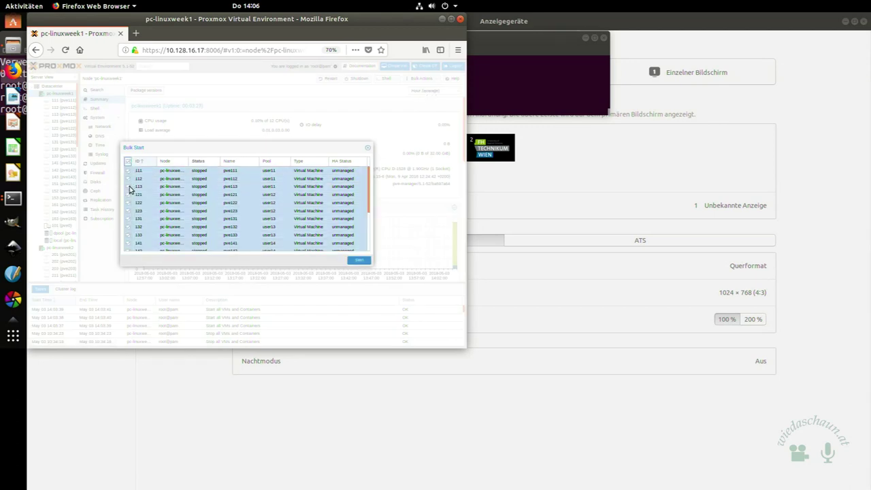
click(129, 186)
click(128, 211)
Also exclude VMs 133, 143, 153 and 163, then start the remaining VMs
scroll(128, 226, down, 2)
click(128, 224)
scroll(129, 226, down, 3)
click(129, 223)
scroll(128, 225, down, 3)
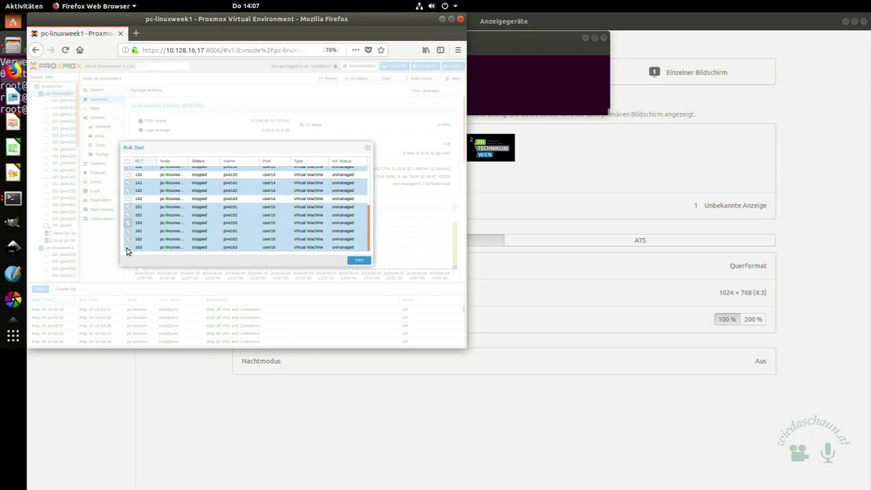
click(129, 246)
click(128, 223)
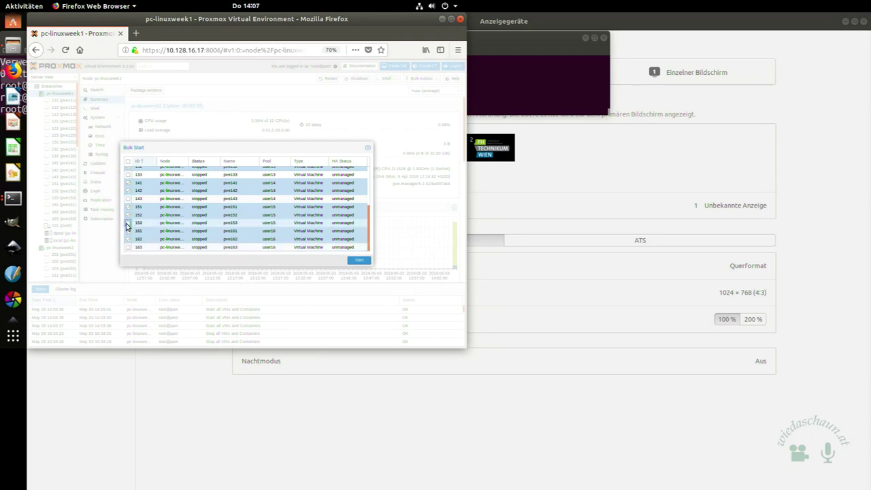
scroll(176, 228, up, 5)
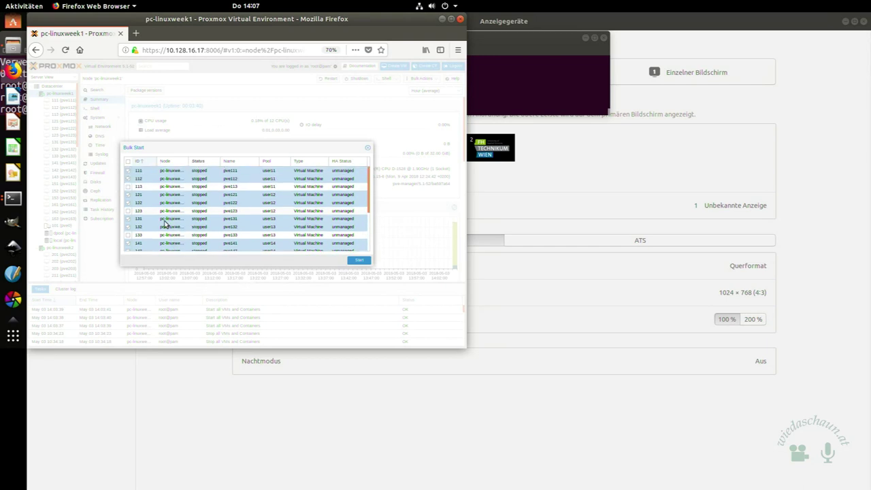
click(358, 260)
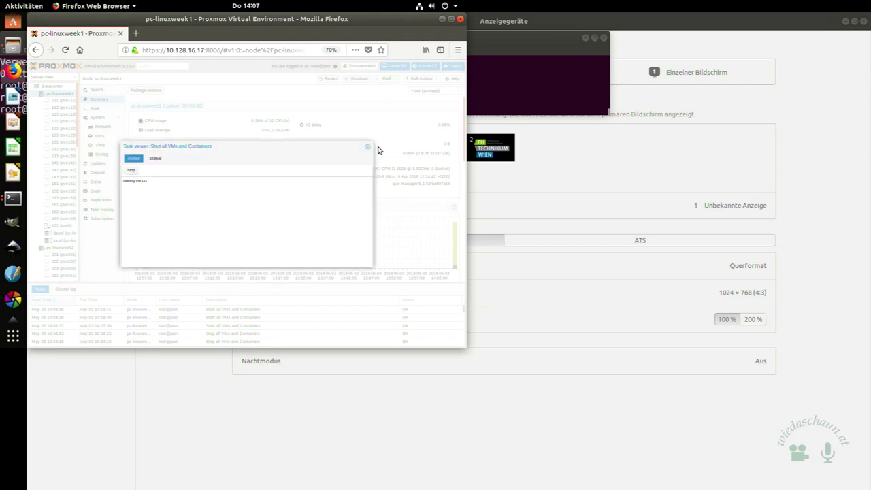
Close the task window and open Bulk Start for pc-linuxweek2
click(367, 149)
scroll(75, 204, down, 2)
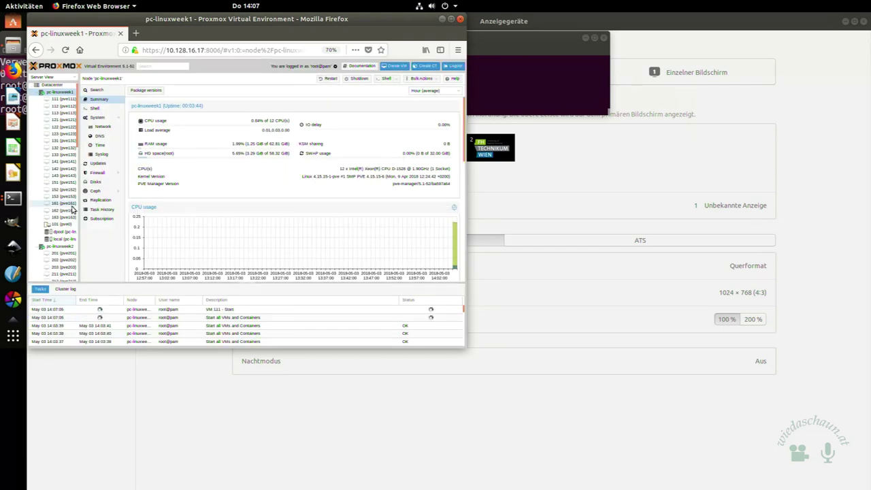
click(424, 79)
click(433, 88)
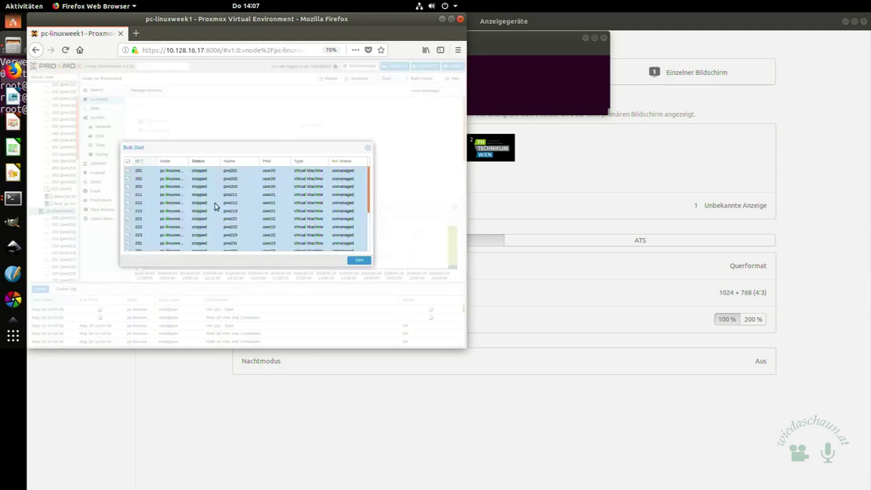
Exclude VMs 213, 223, 233, 243 and 253, start the rest, and dismiss the connection error
click(128, 211)
scroll(128, 213, down, 1)
click(128, 212)
scroll(126, 215, down, 2)
click(127, 210)
scroll(127, 213, down, 1)
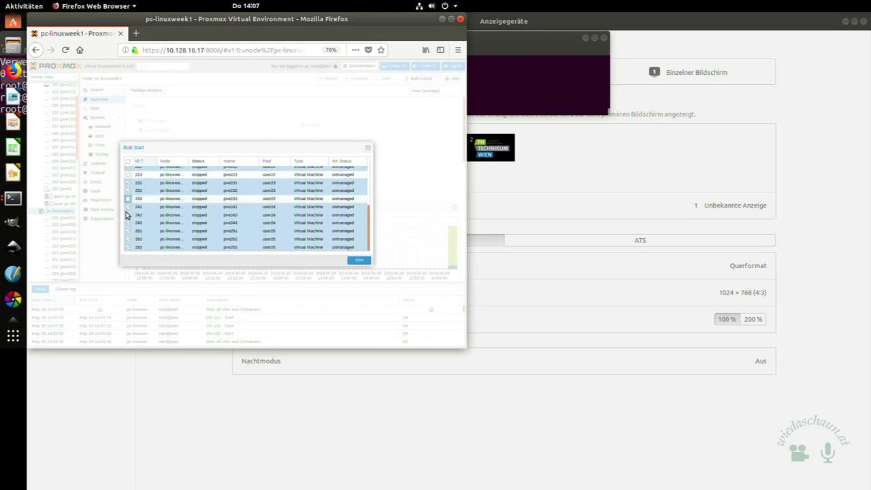
click(128, 225)
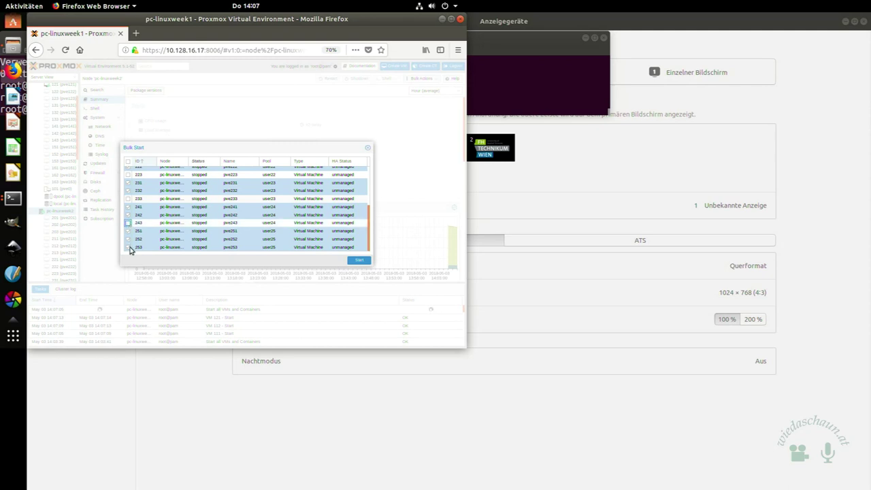
click(128, 247)
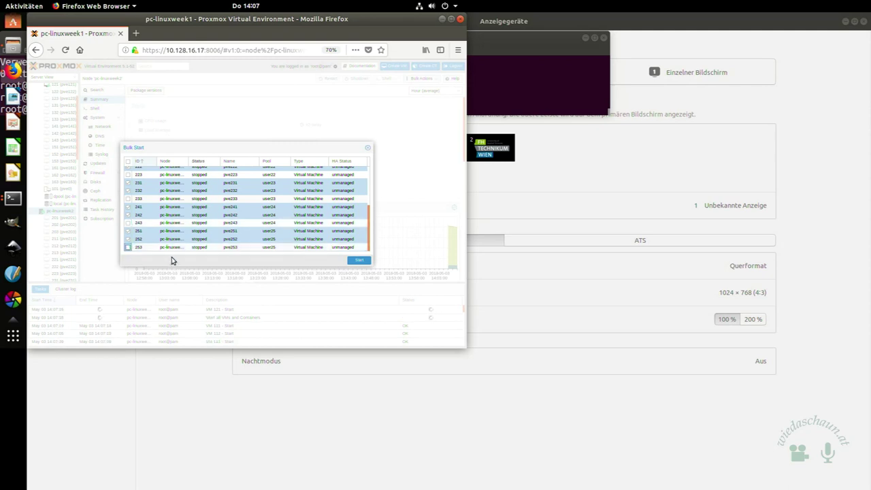
scroll(176, 223, up, 5)
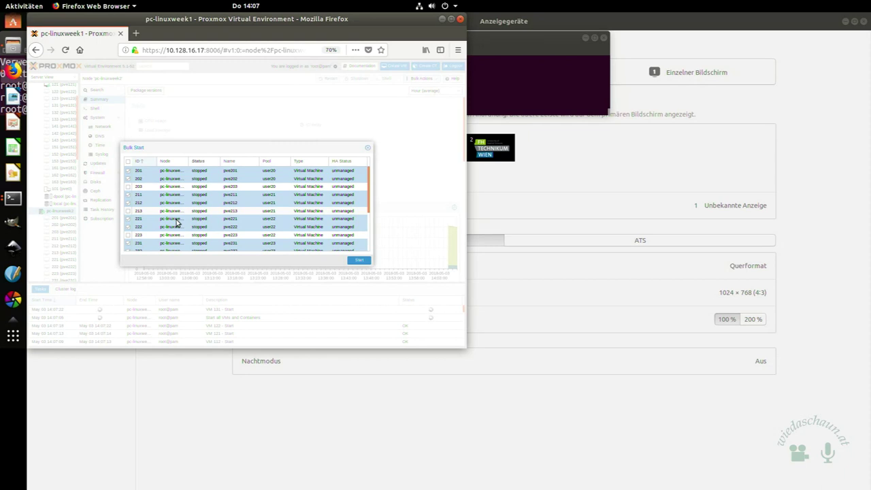
click(358, 260)
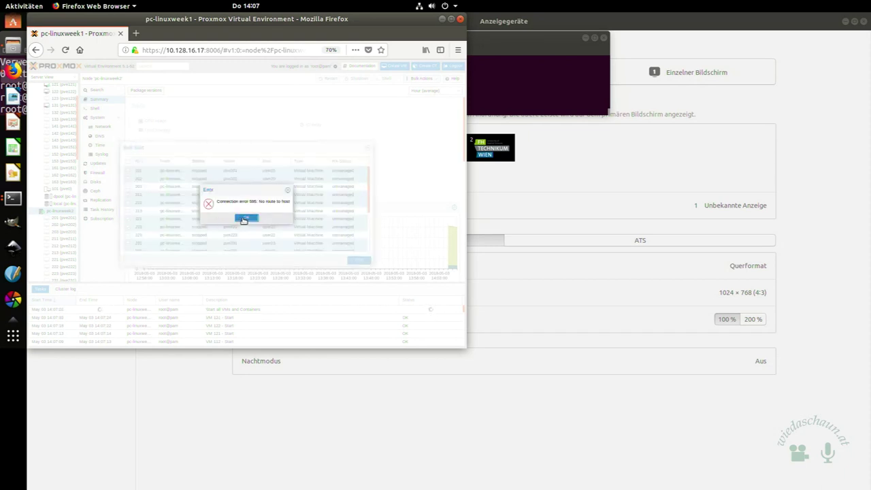
click(245, 219)
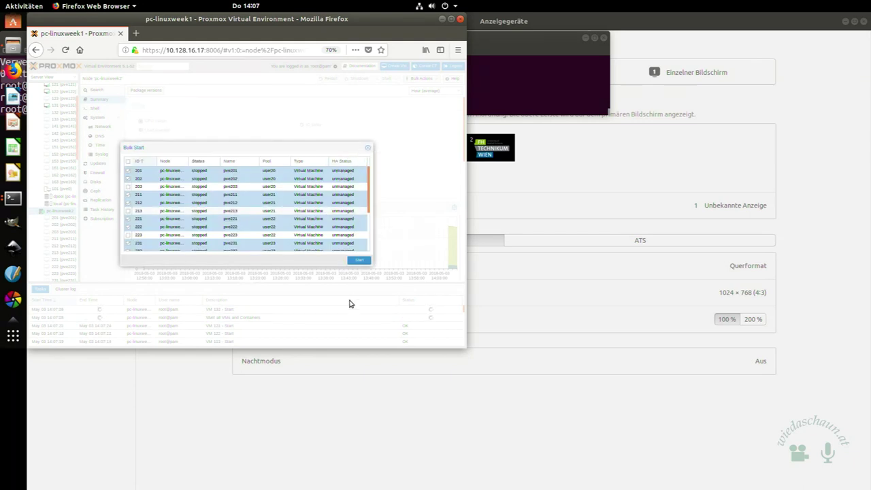
Close Bulk Start and load 10.128.16.18 in a second browser tab
click(368, 148)
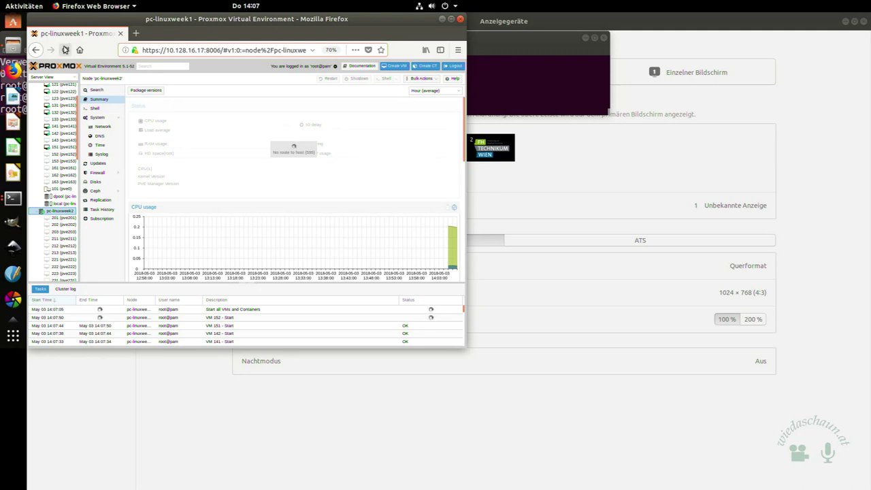
middle_click(65, 50)
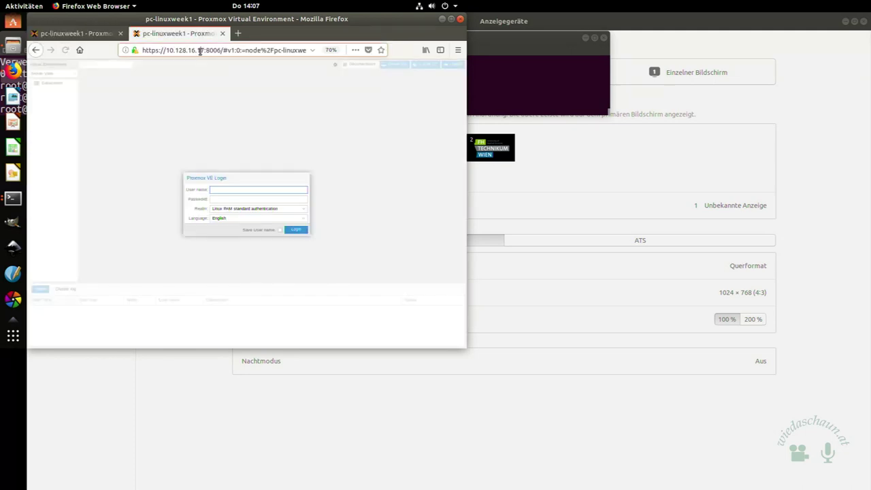
click(199, 51)
text(10.128.16.18)
key(Return)
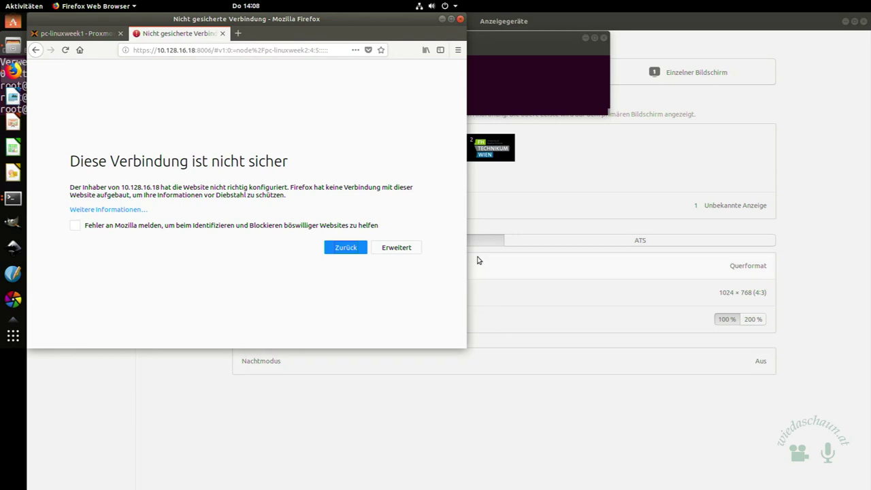
Show the certificate error details for 10.128.16.18, then switch to the terminal
click(398, 248)
scroll(231, 292, down, 2)
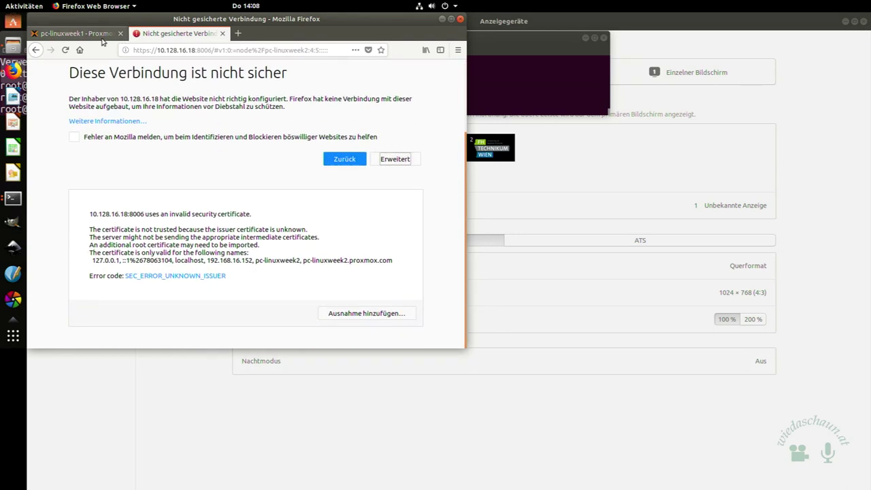
key(alt+Tab)
Start an ssh connection to 10.128.16.17 and abandon the failed login attempt
click(193, 110)
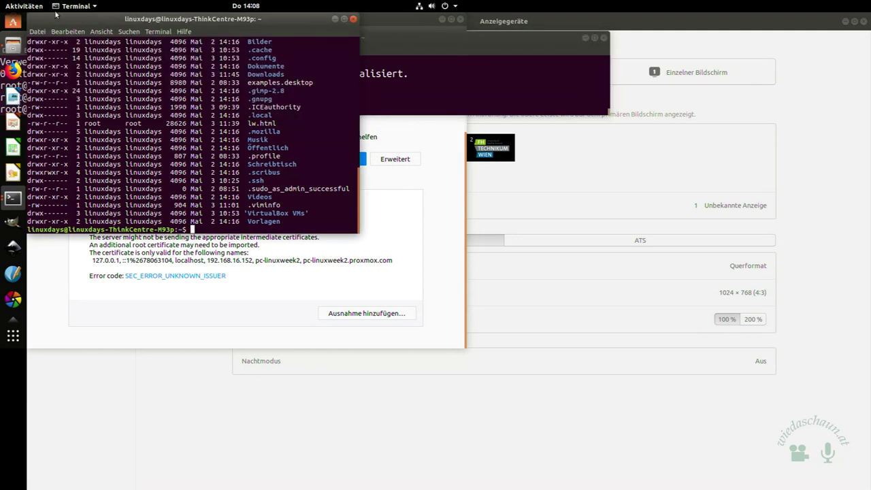
text(s)
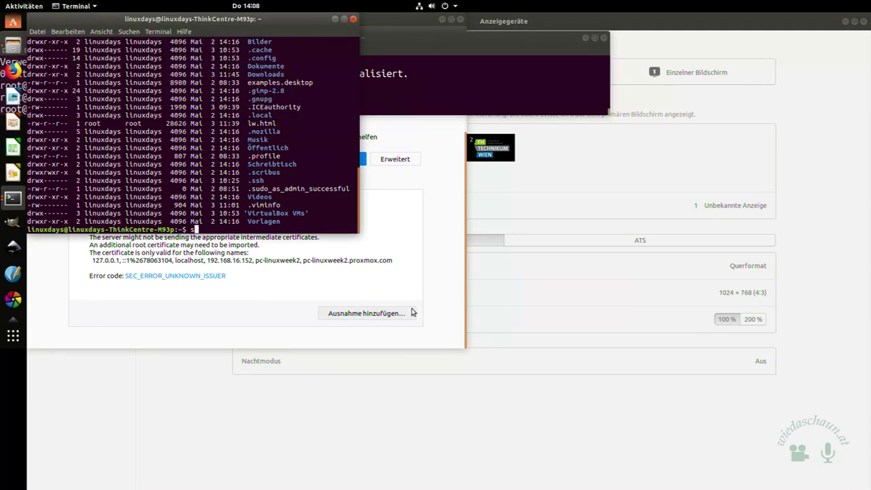
text(sh 10.)
key(alt+Tab)
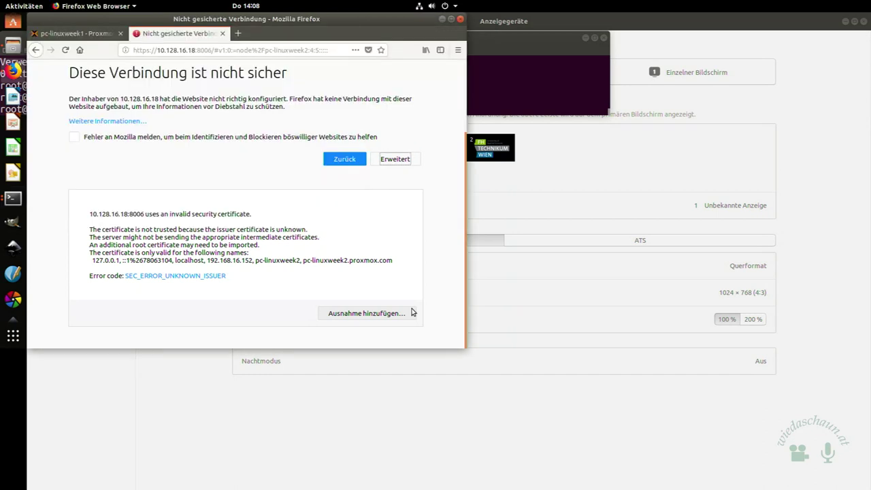
key(alt+Tab)
text(128-1)
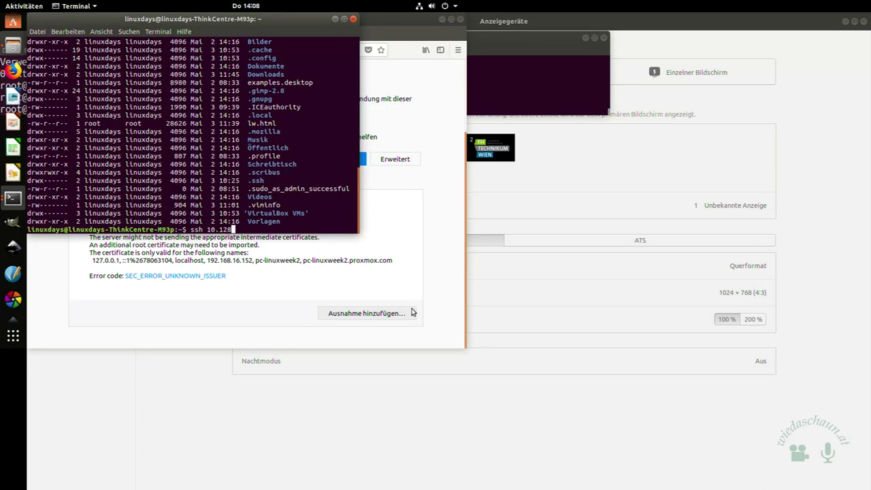
key(BackSpace)
key(BackSpace)
text(.16.17)
key(Return)
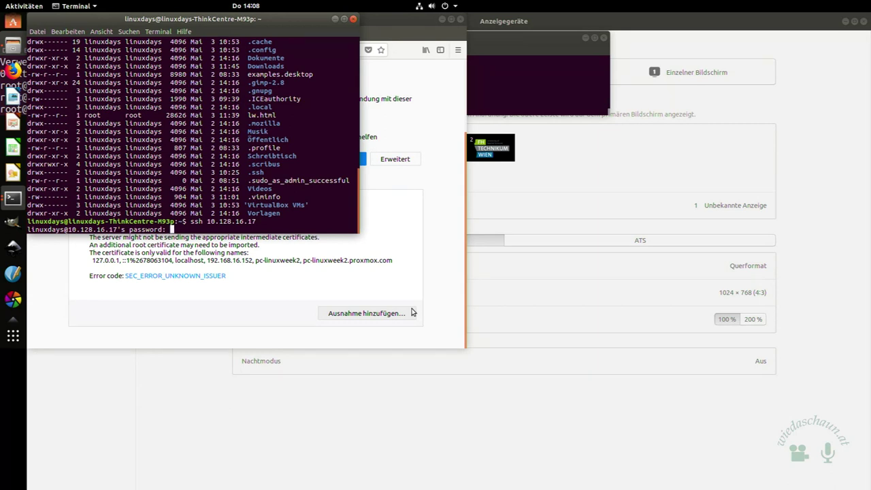
key(Return)
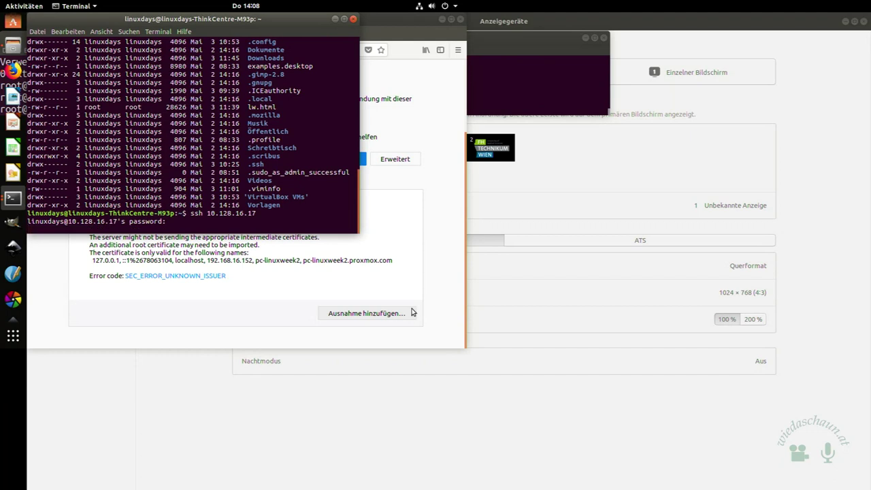
key(ctrl+c)
key(Up)
key(ctrl+Left)
key(ctrl+Left)
key(ctrl+Left)
key(ctrl+Left)
key(ctrl+Left)
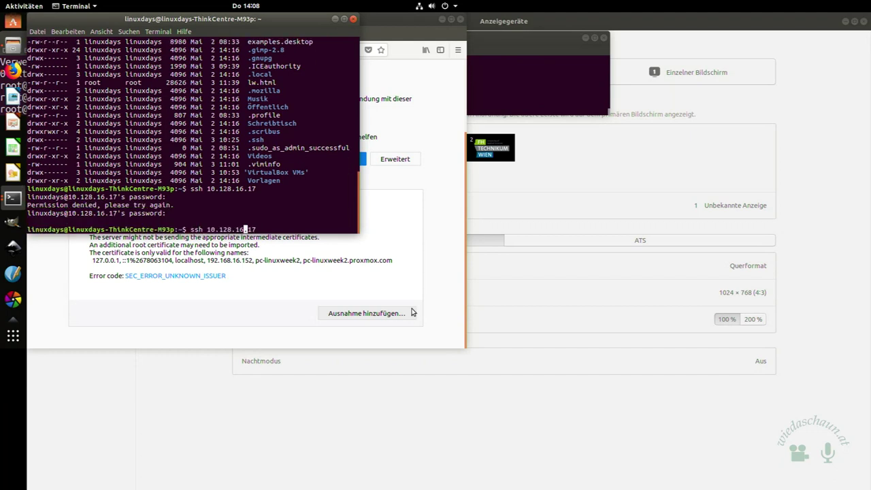
key(Right)
key(Right)
key(Right)
key(Right)
text(root@)
key(Return)
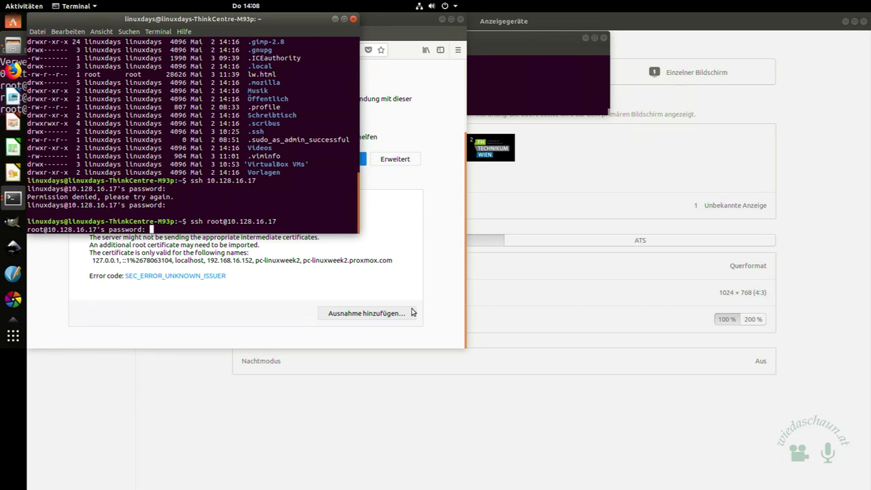
key(Return)
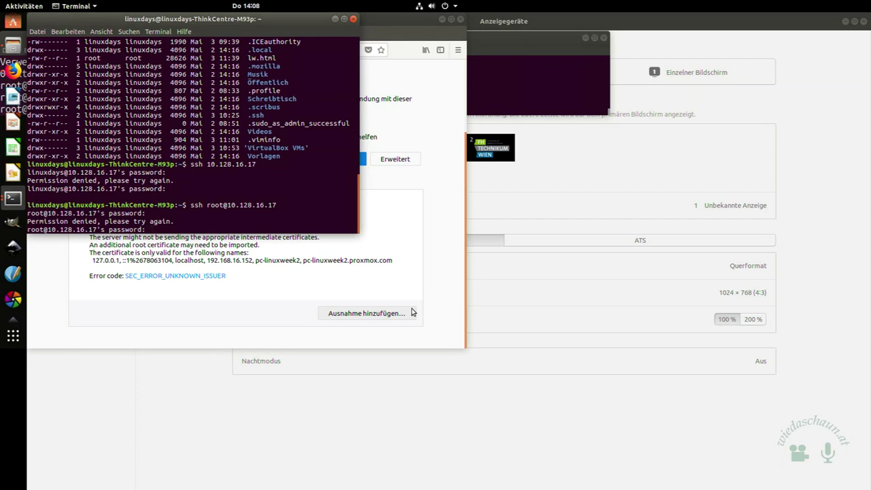
key(Return)
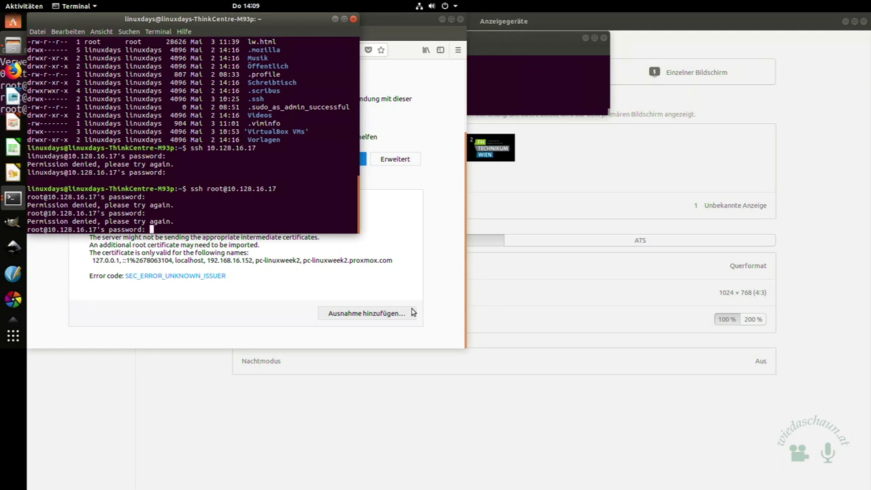
key(Return)
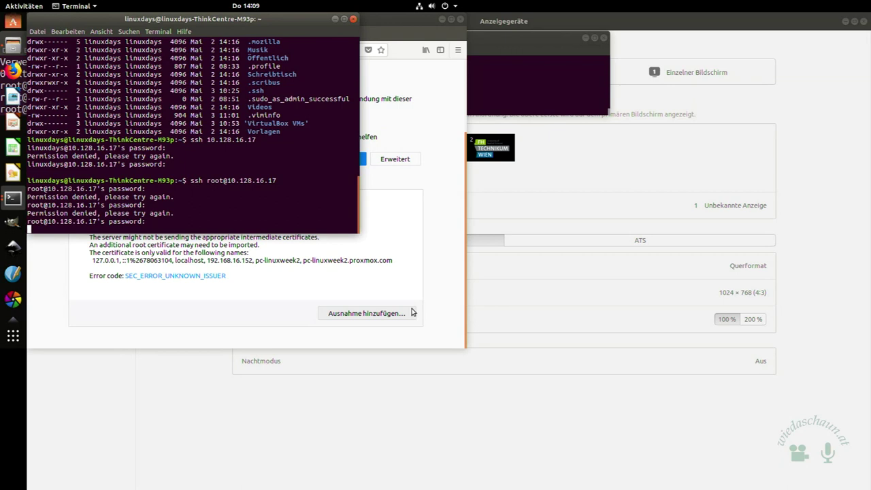
key(Up)
key(Return)
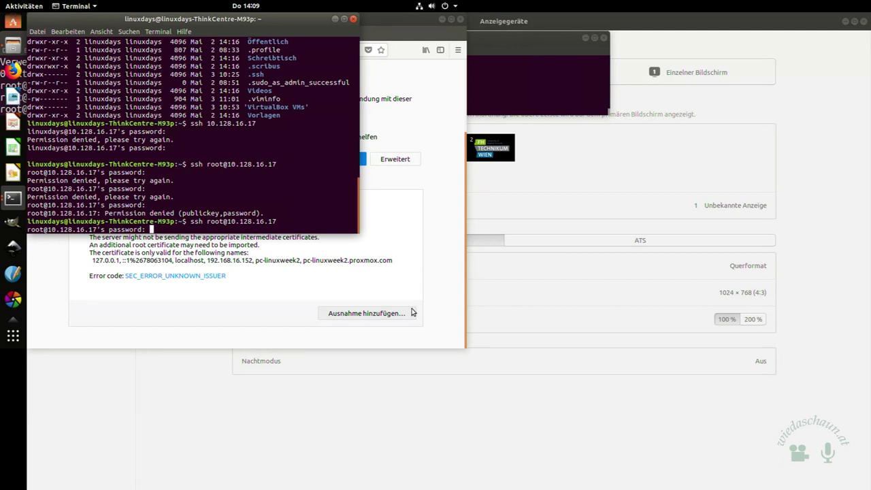
key(Return)
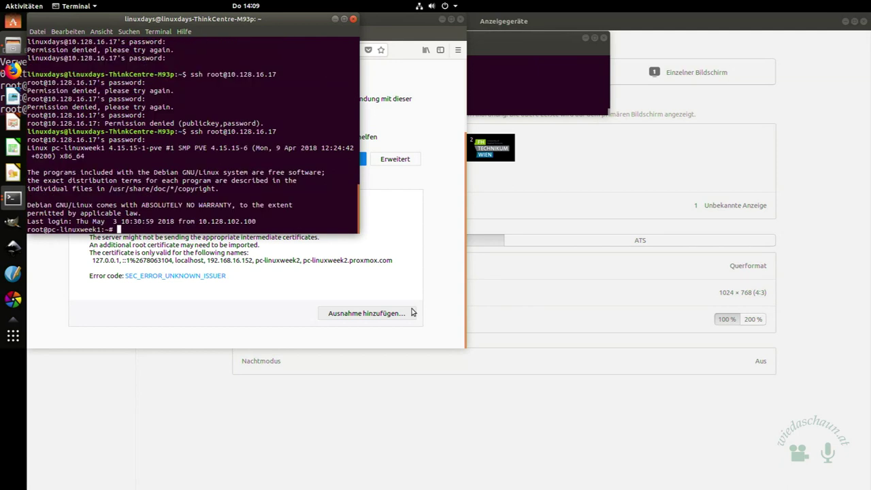
Open /etc/hosts on pc-linuxweek1 in vim
key(Return)
text(vim /etc/host)
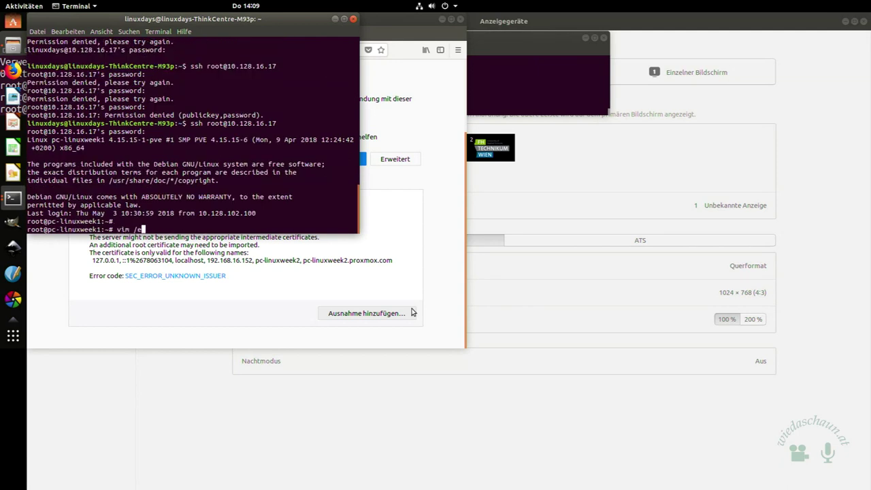
key(Tab)
key(Tab)
key(Return)
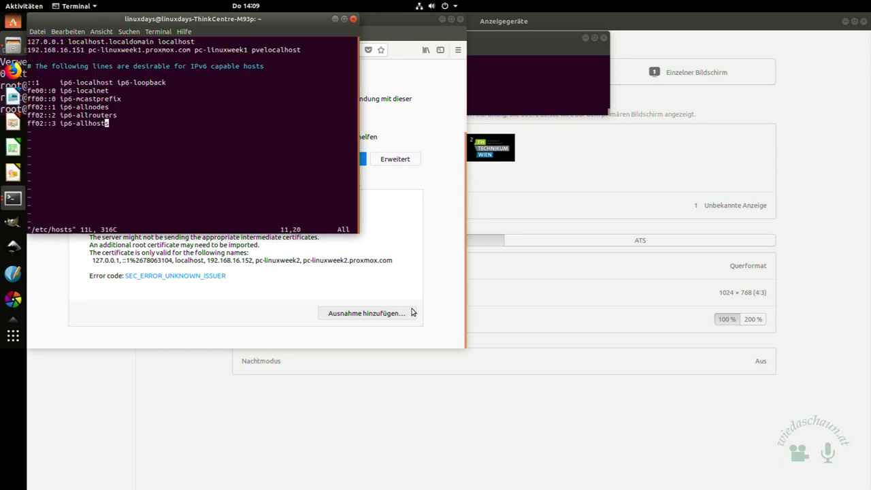
Duplicate the host line, change its address to 10.128.16.17, and save
key(Up)
key(Up)
key(Up)
key(Up)
key(Up)
key(Up)
key(Up)
key(Up)
key(Up)
key(y)
key(y)
key(p)
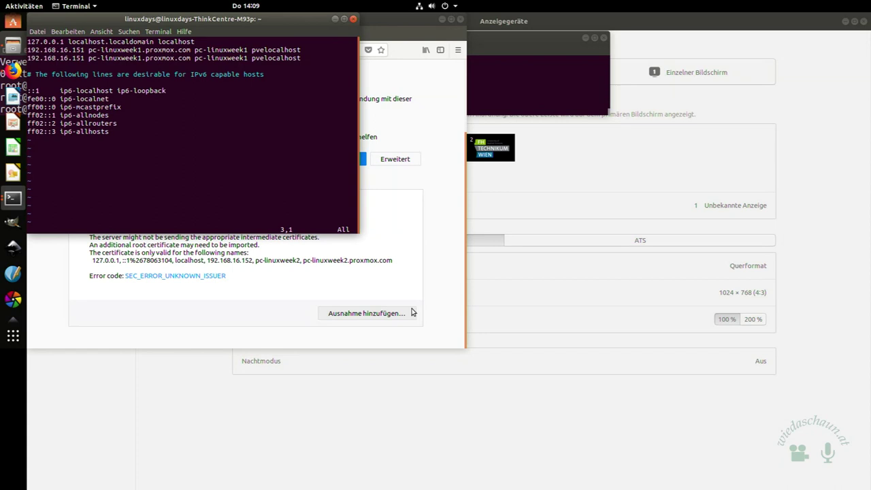
key(p)
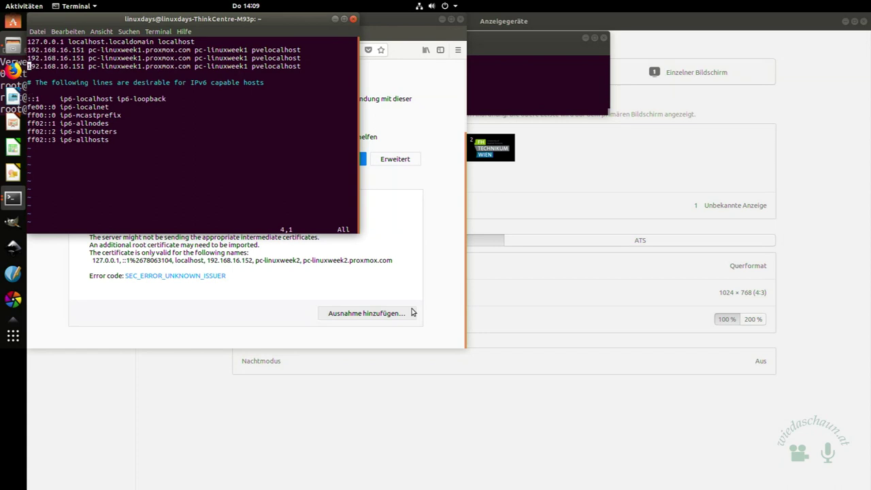
key(Up)
key(Up)
text(W)
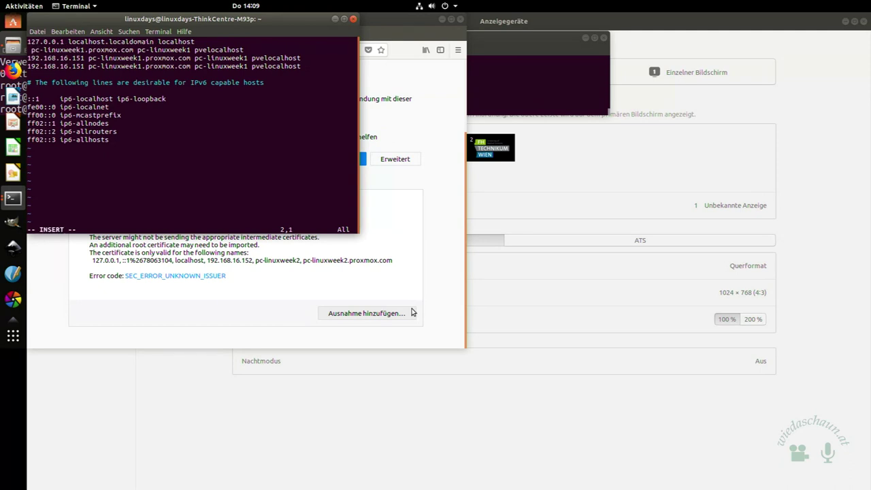
text(10.128)
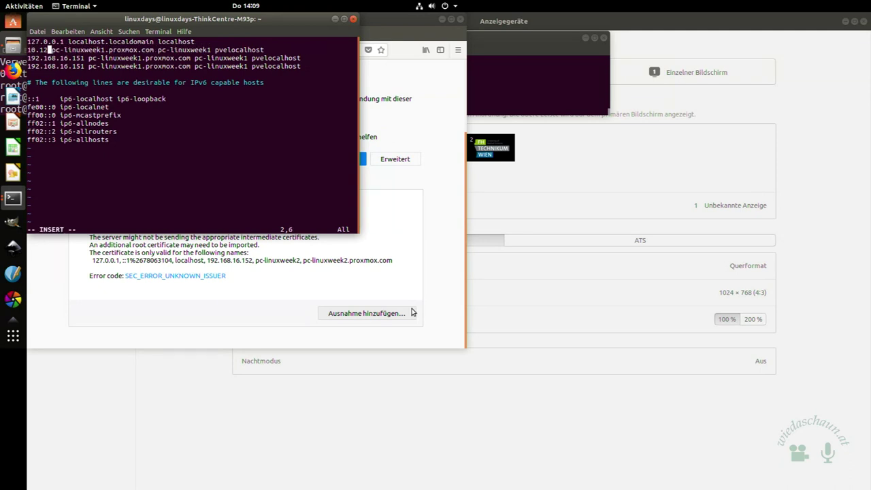
text(.16.)
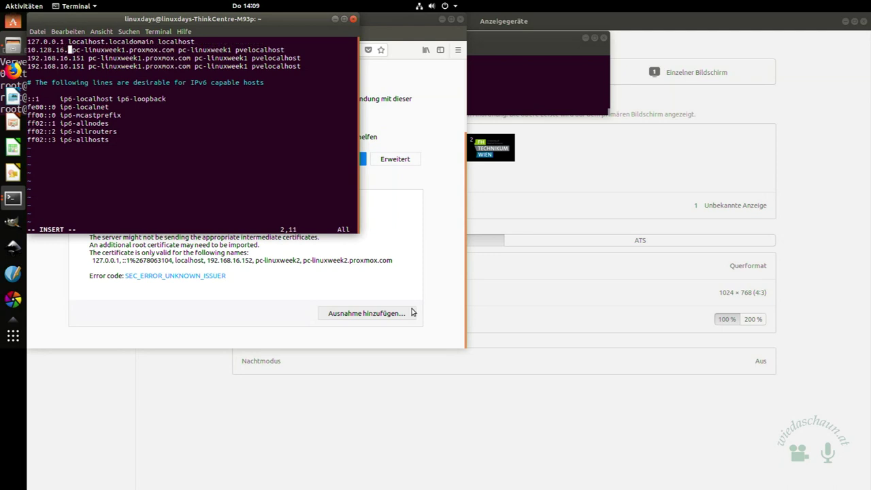
text(17)
key(Escape)
text(:w)
key(Return)
Delete the old 192.168.16.151 lines, save the file, and quit vim
key(j)
key(shift+v)
text(jdk)
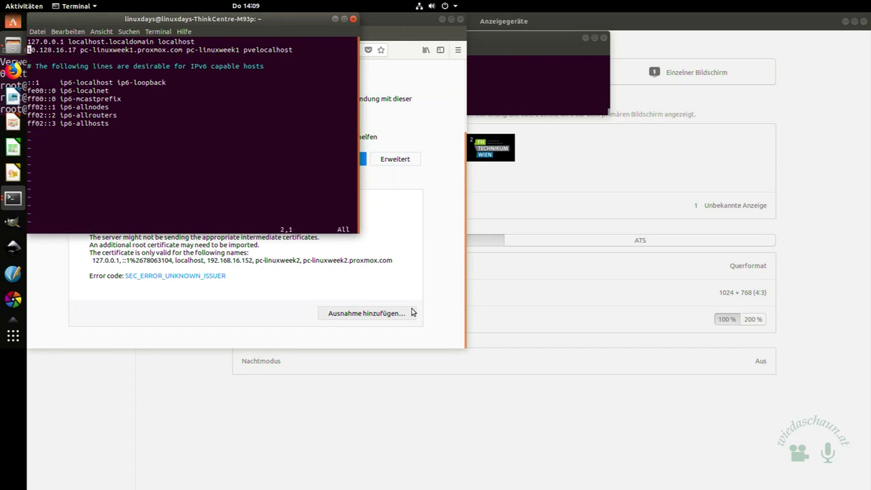
text(:w)
key(Return)
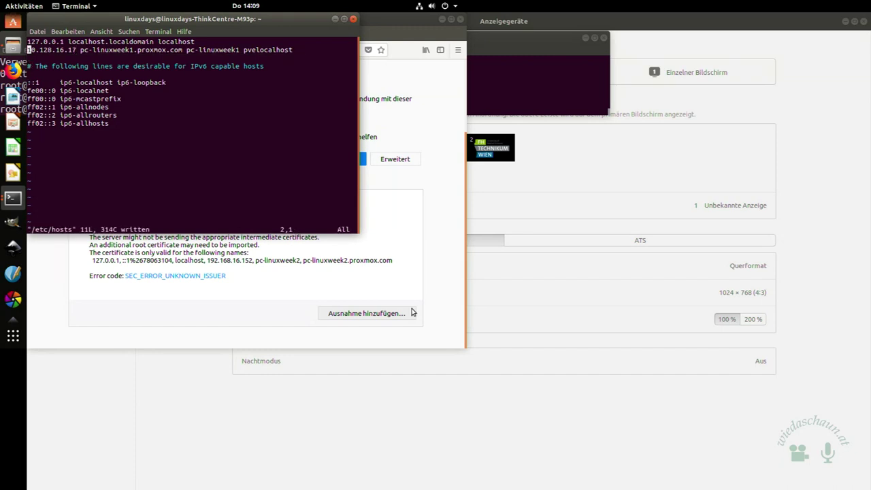
text(:q)
key(Return)
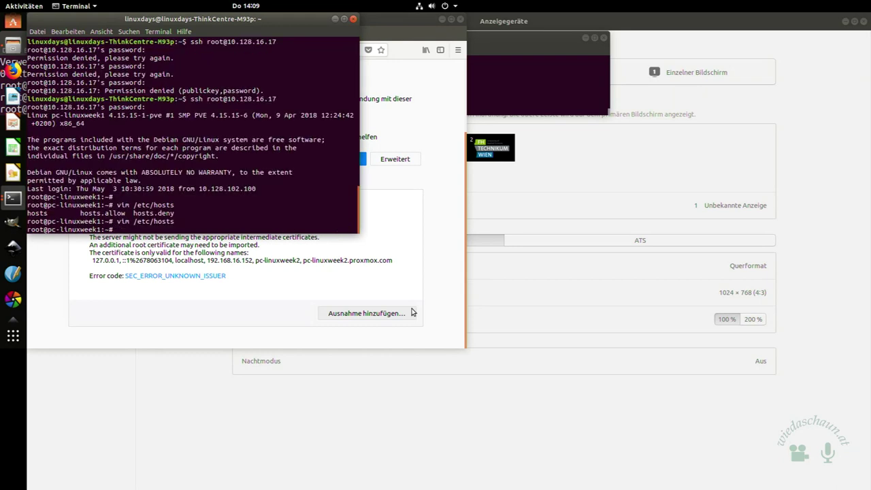
Print the cluster membership list from /etc/pve/.members
text(cat /etc/pve/.members)
key(Return)
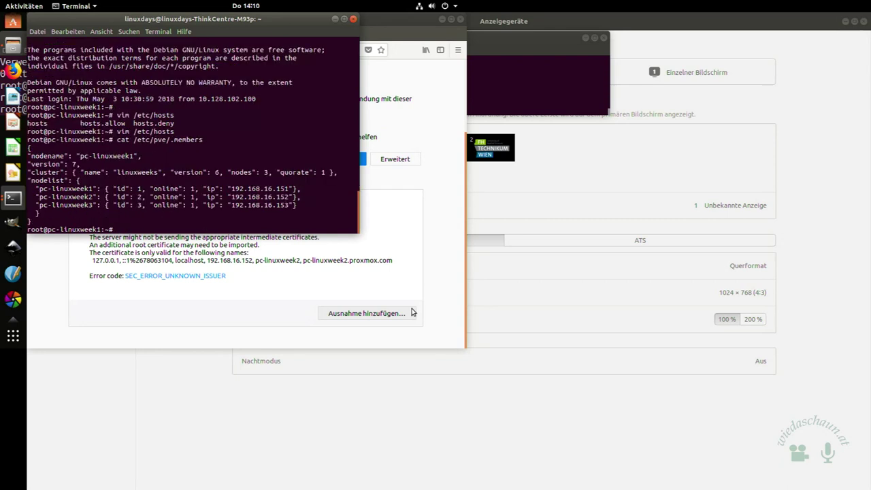
key(Return)
text(cat /etc/pve/.members)
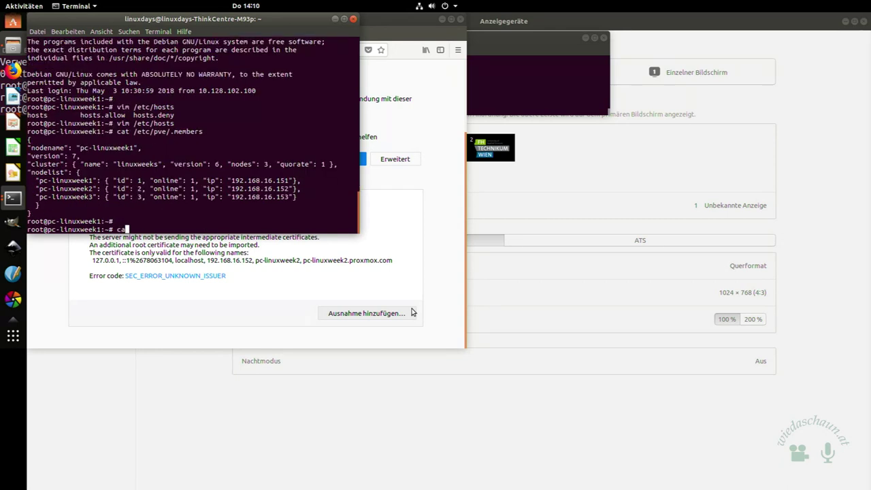
Print /etc/pve/corosync.conf, review its nodelist, and begin typing the pve-cluster restart command
key(BackSpace)
key(BackSpace)
key(BackSpace)
key(BackSpace)
key(BackSpace)
key(BackSpace)
key(BackSpace)
key(BackSpace)
text(corosync.conf)
key(Return)
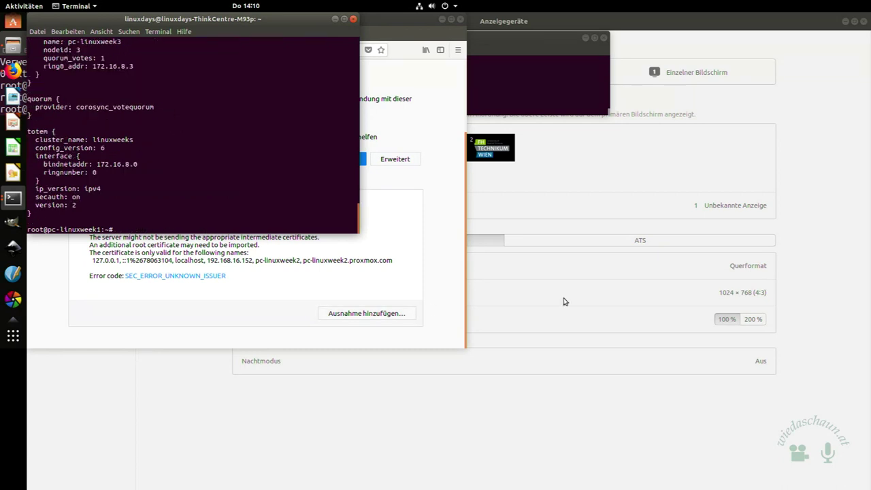
scroll(141, 136, up, 4)
scroll(134, 130, up, 1)
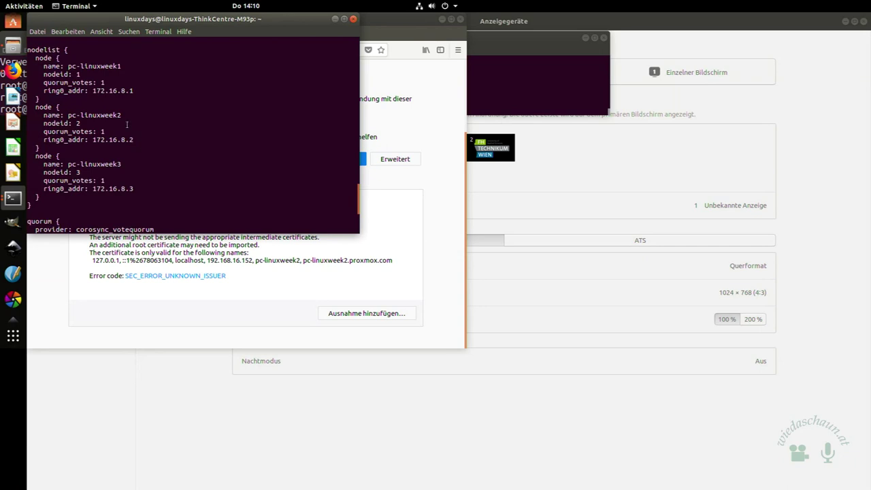
scroll(104, 117, down, 5)
text(sy)
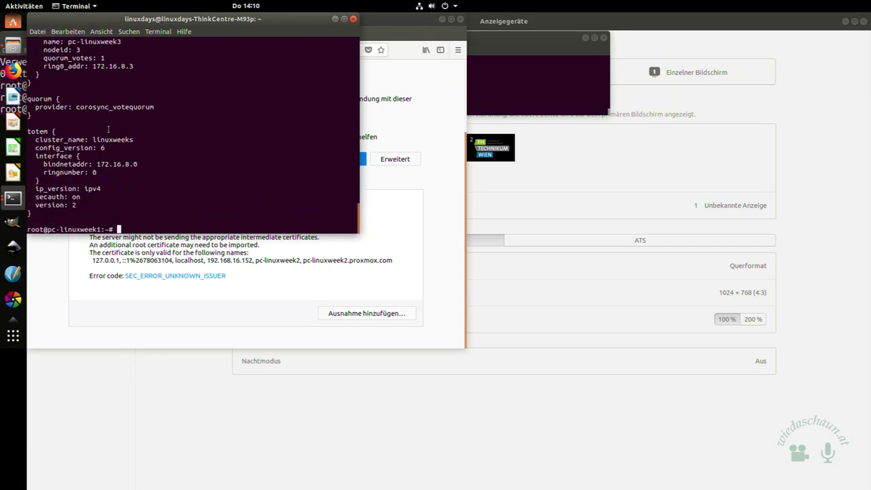
text(stemctl restart pve-clus)
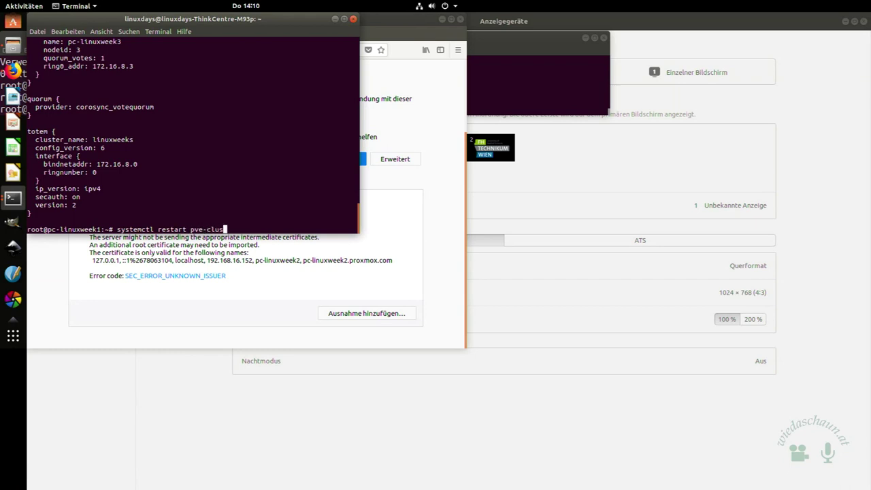
Restart pve-cluster.service and confirm the member list shows pc-linuxweek1 at 10.128.16.17
key(Tab)
key(Return)
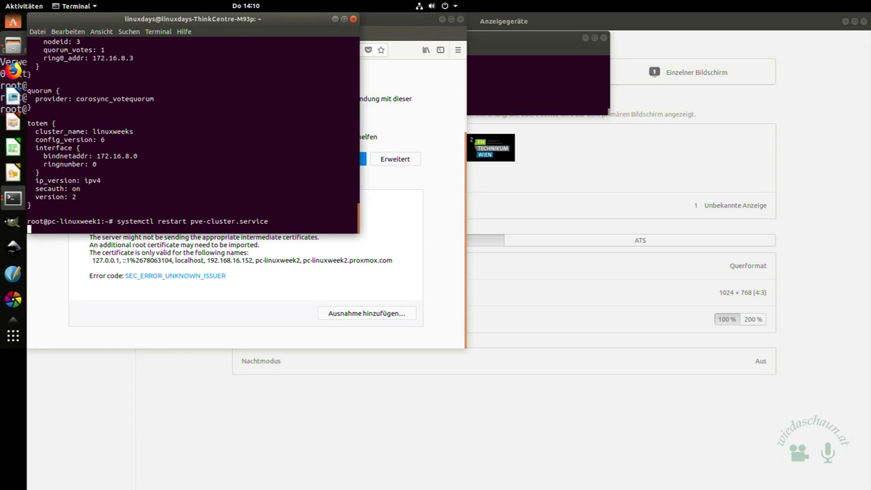
text(cat /etc/pve/.members)
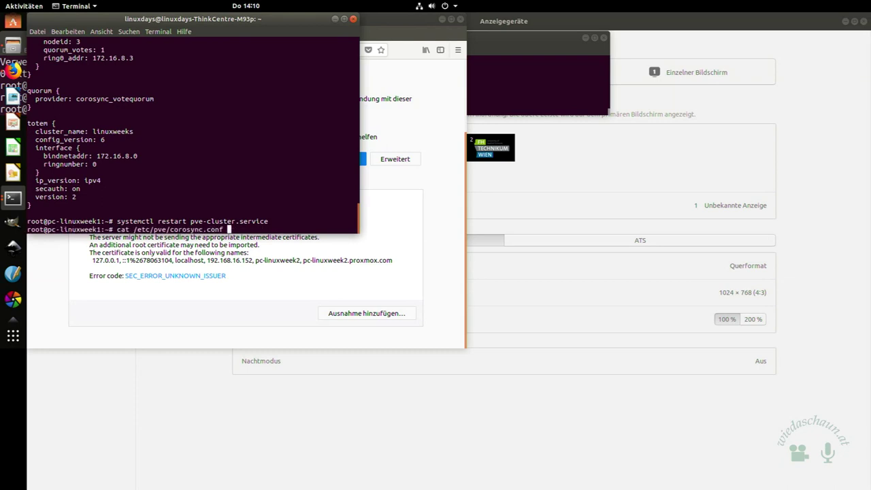
key(Return)
key(Return)
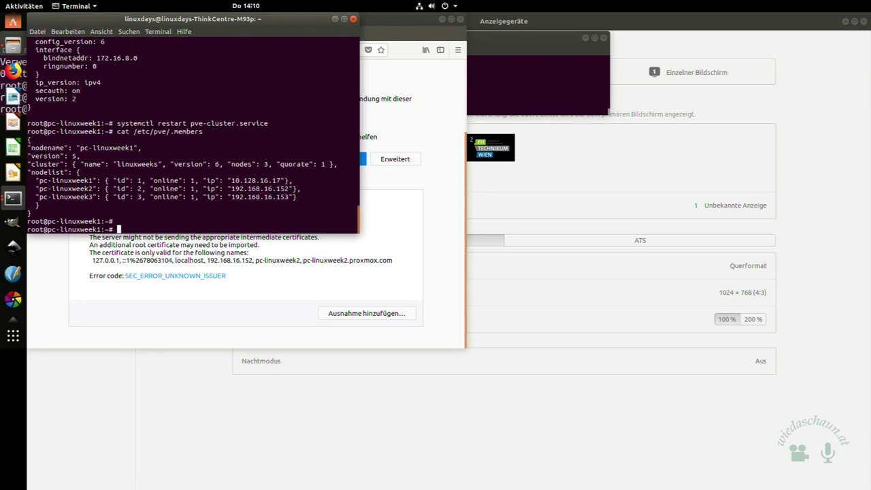
Search the shell history for an earlier ssh command
text(ssh)
key(ctrl+c)
key(ctrl+r)
text(ssh)
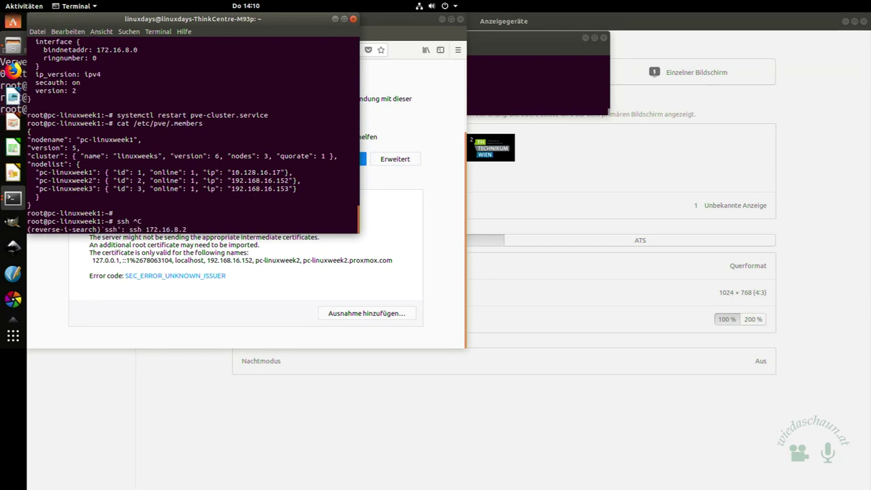
Connect to pc-linuxweek2 via ssh 172.16.8.2 and open its /etc/hosts in vim
key(ctrl+r)
key(Return)
text(vim)
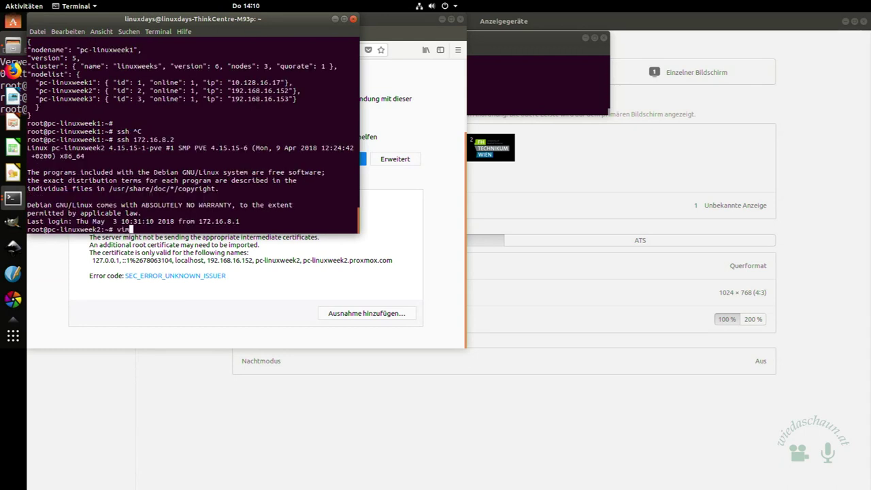
text( /etc/hostst)
key(Return)
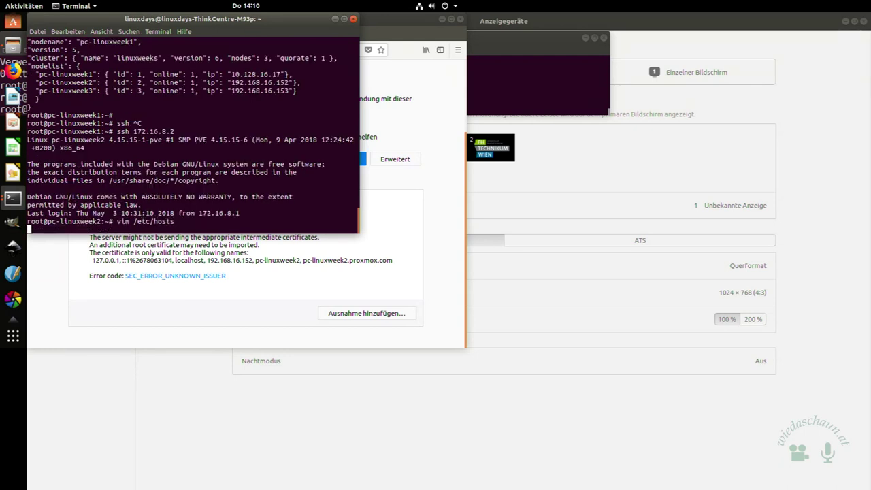
Replace 192.168.16.152 with 10.128.16.18 on line 2, save, and run ip a
key(d)
key(shift+w)
text(i)
text(192)
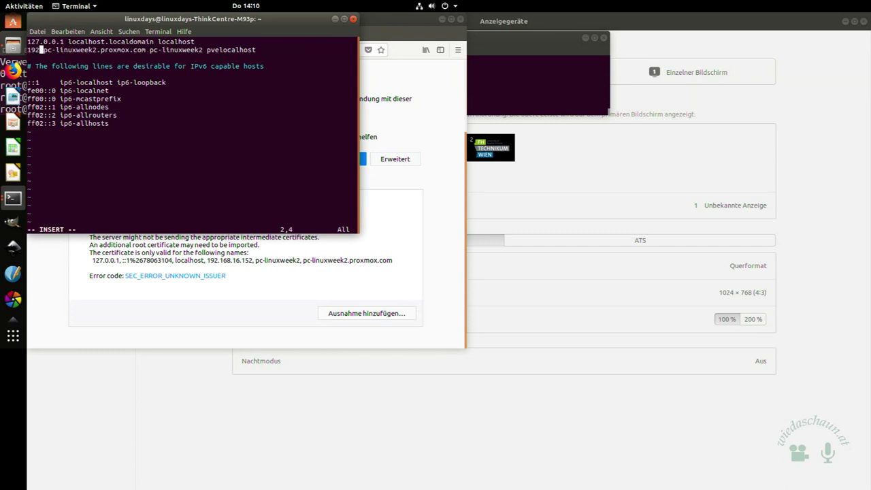
key(BackSpace)
key(BackSpace)
key(BackSpace)
text(10.128.16.)
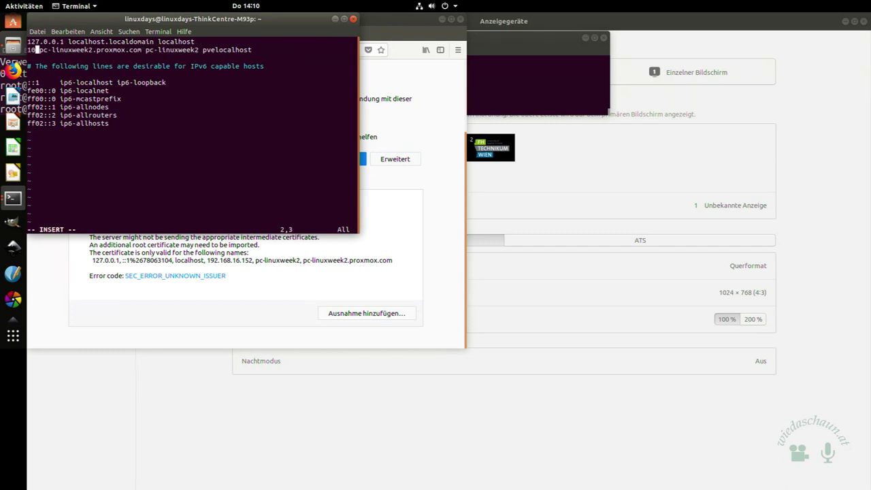
text(1)
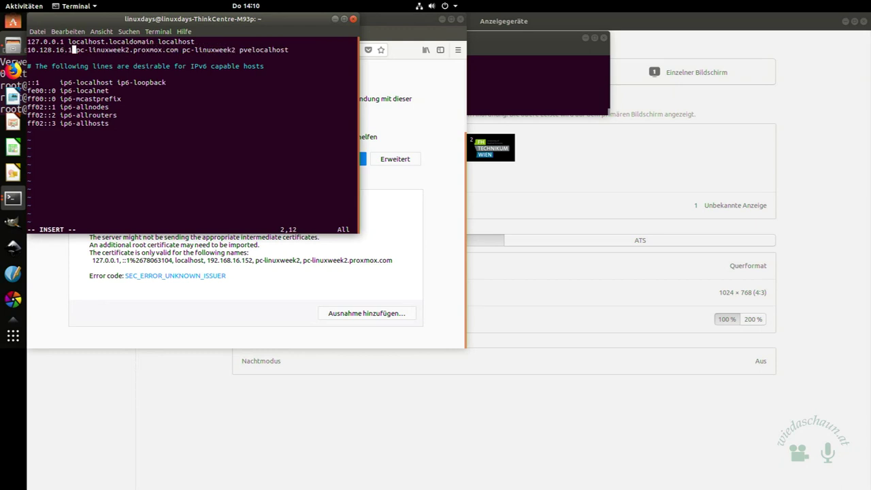
text(8)
key(Escape)
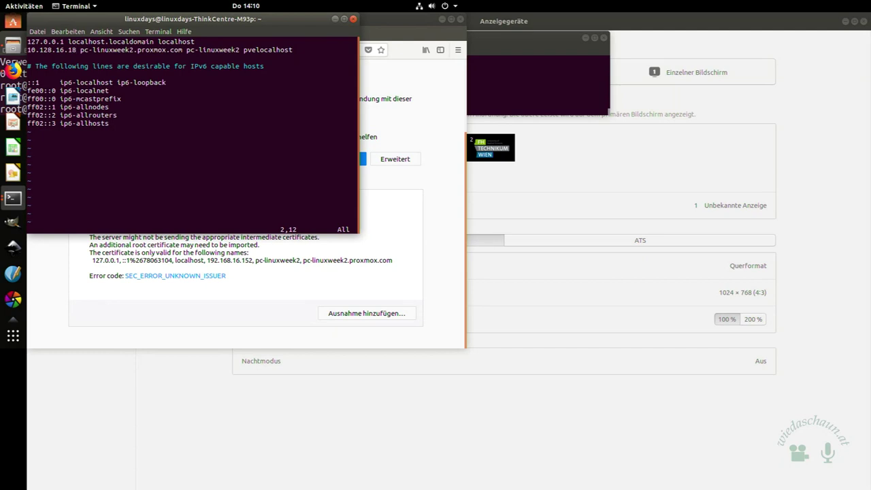
text(:wq)
key(Return)
text(ip a)
key(Return)
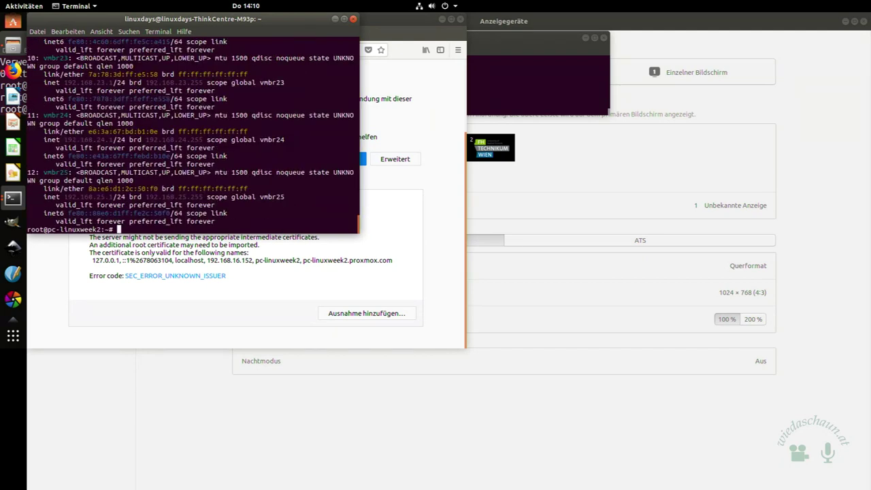
Restart the pve-cluster service on pc-linuxweek2 with systemctl restart pve-cluster
scroll(174, 129, up, 4)
scroll(164, 183, up, 8)
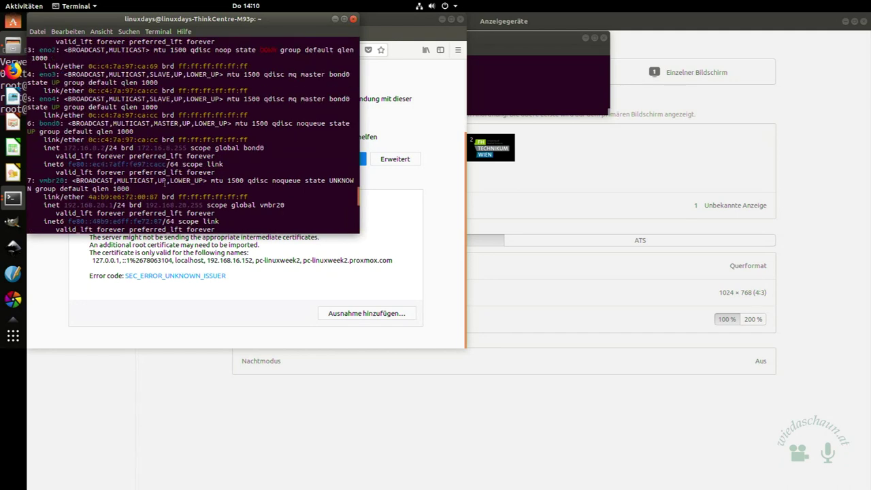
scroll(164, 185, up, 4)
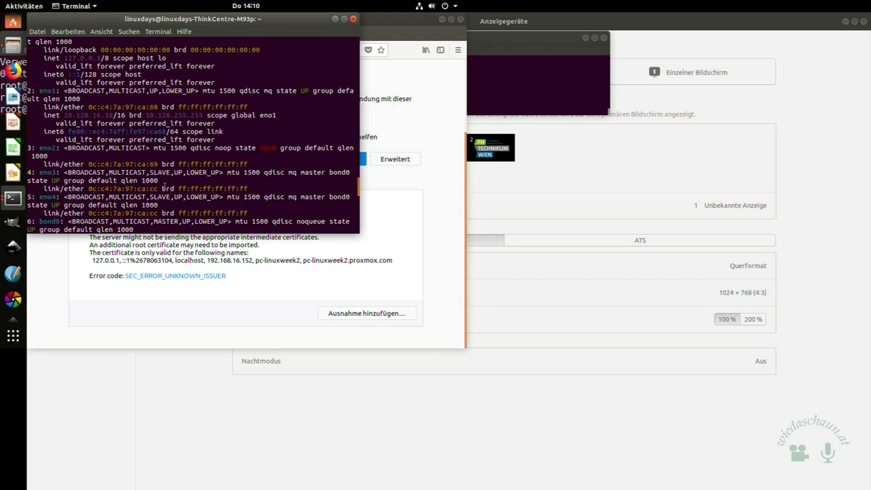
key(Return)
text(systemctl )
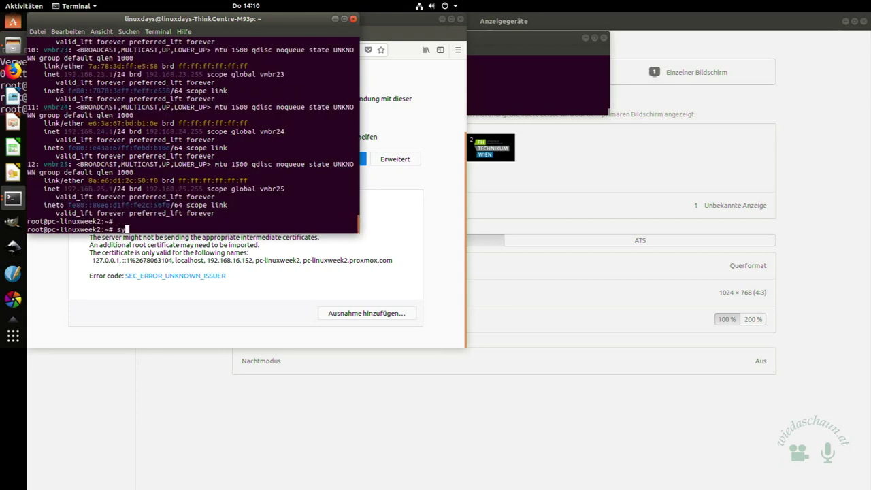
text(restart pve-cluster)
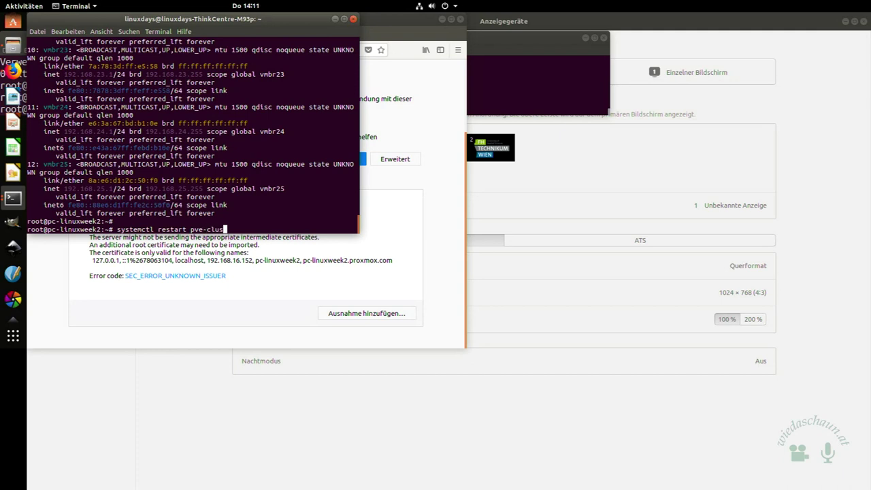
key(Return)
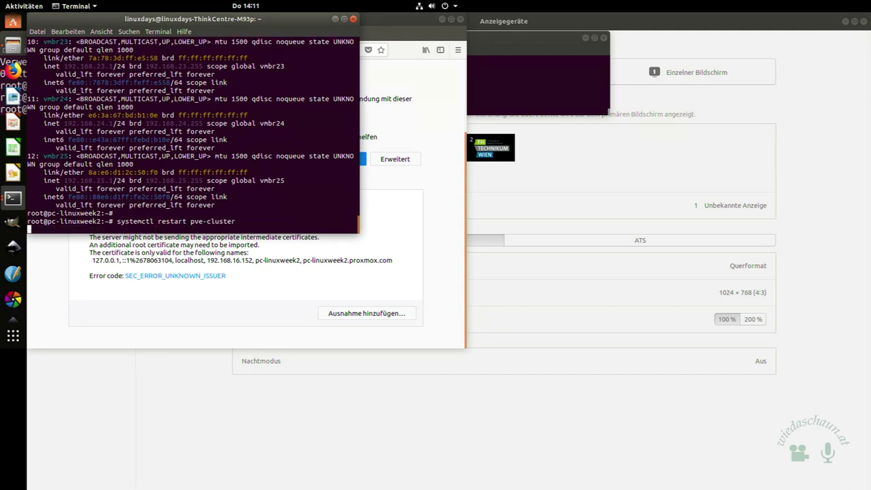
List /etc/pve/.members and select pc-linuxweek2's address 10.128.16.18
key(Return)
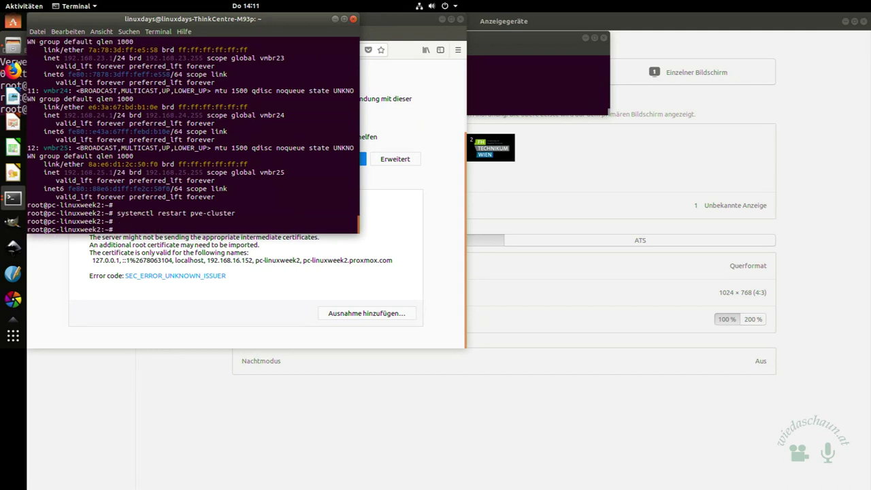
text(cat /etc/pve/.d)
key(BackSpace)
text(members)
key(Return)
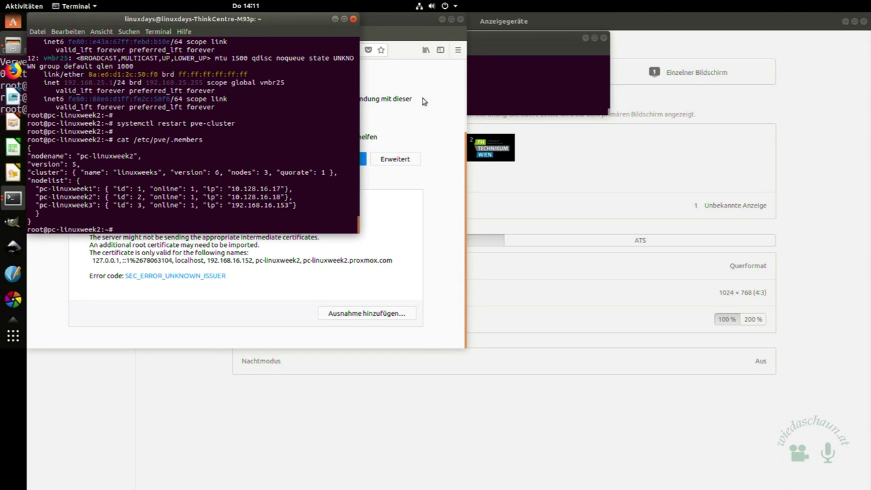
double_click(247, 197)
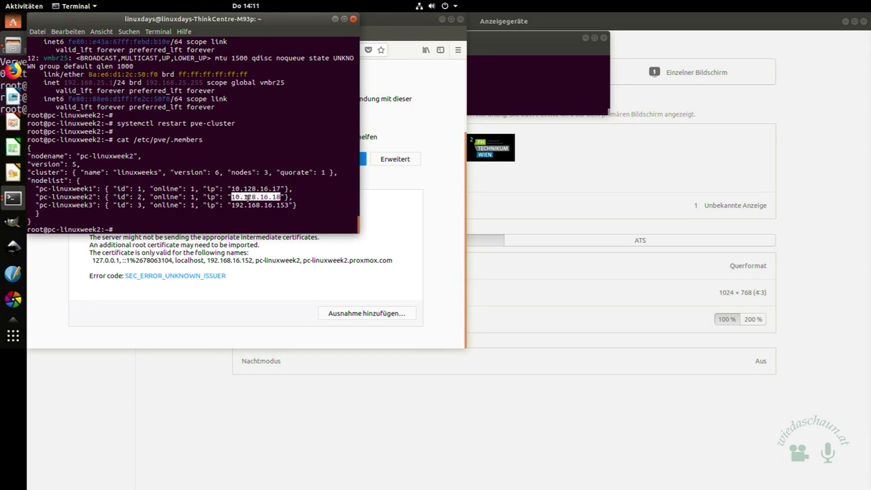
Log out of pc-linuxweek2, SSH into 172.16.8.3 and open /etc/hosts in vim
key(ctrl+d)
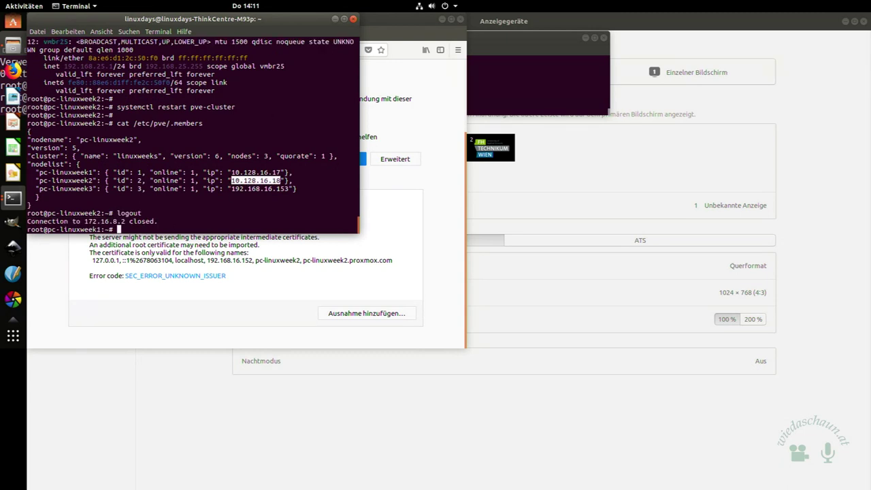
text(ssh 172.16.8.3)
key(Return)
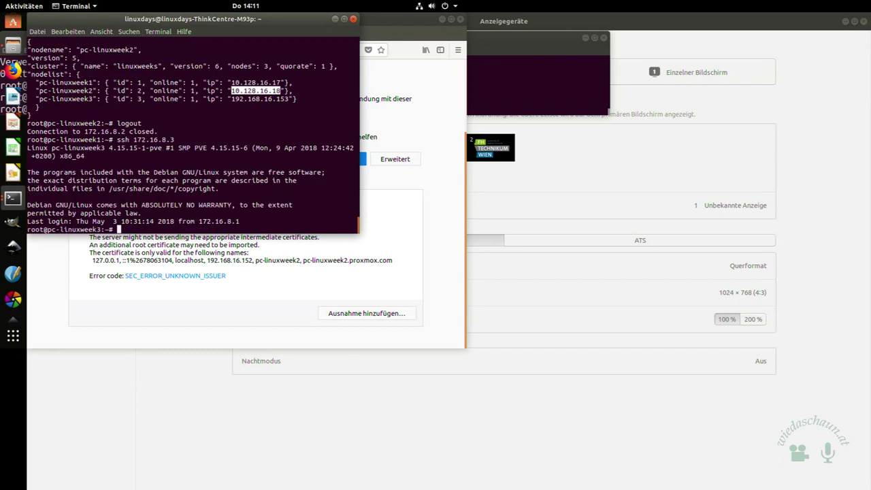
text(vim /e)
key(BackSpace)
key(BackSpace)
text(/etc/hosts)
key(Return)
Change pc-linuxweek3's address on line 2 to 10.128.16.19 and save the hosts file
key(Down)
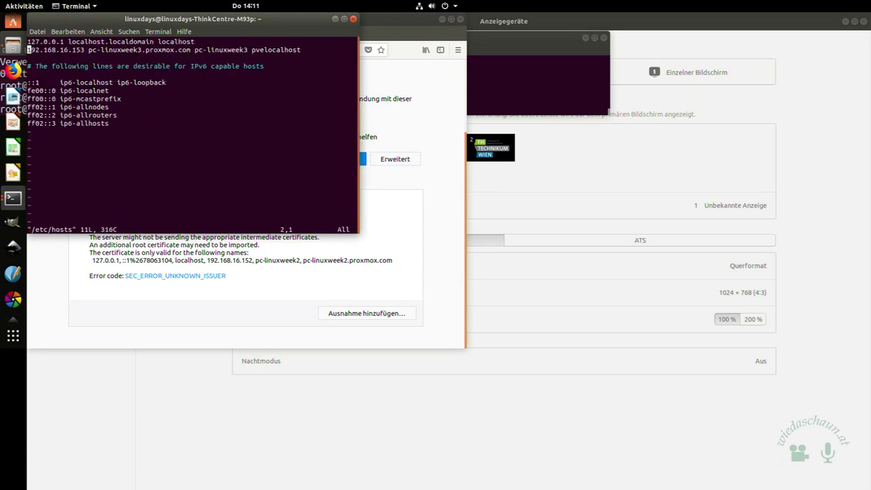
key(W)
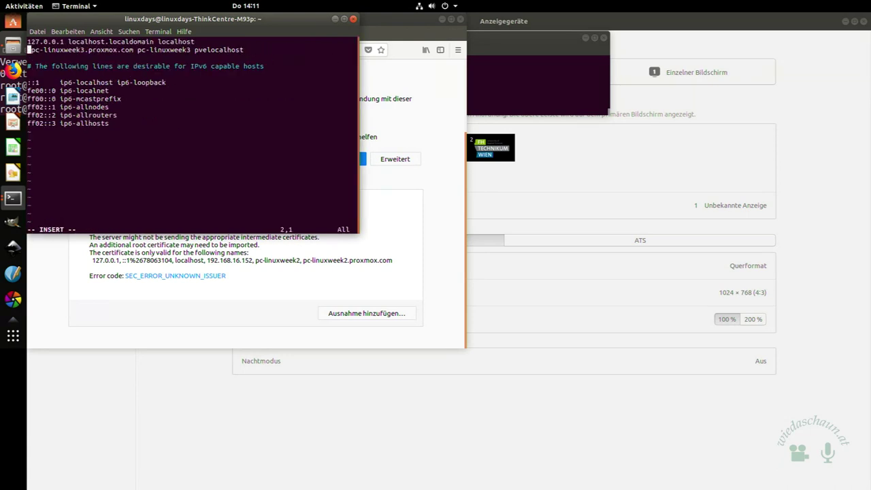
text(10.128.16.18 )
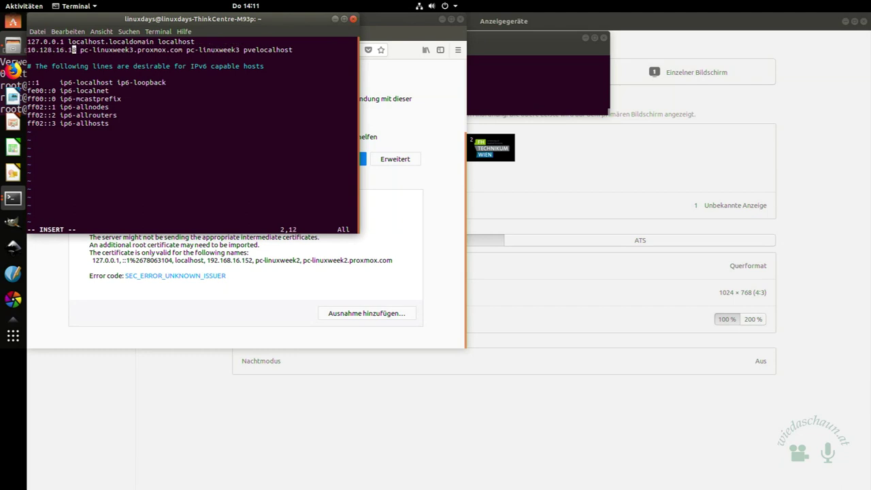
text(9)
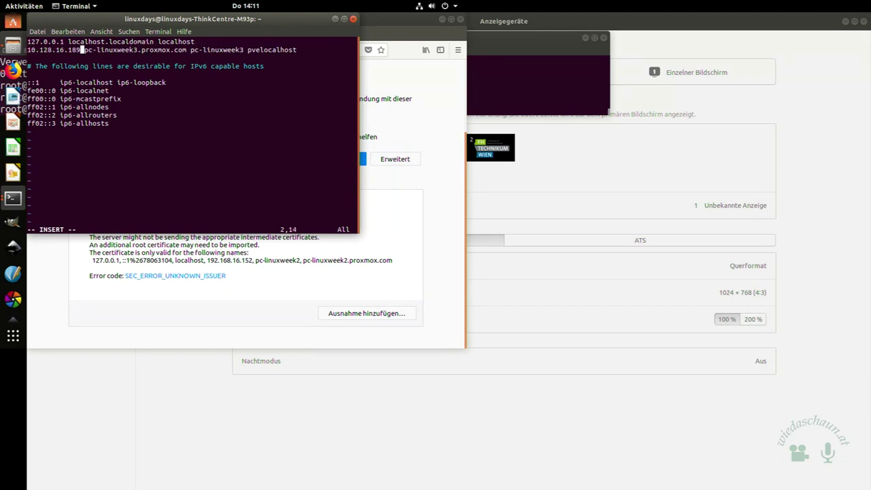
key(Escape)
text(b)
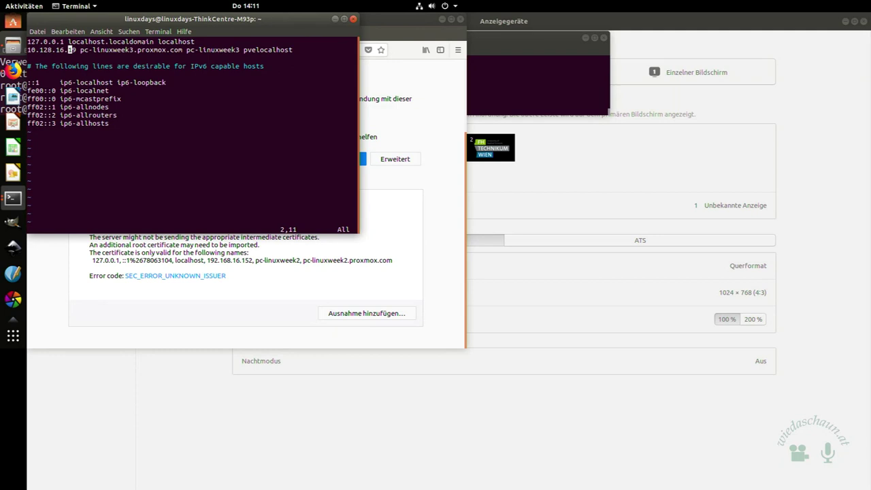
text(:wq)
key(Return)
Restart pve-cluster on pc-linuxweek3 and log out of it
text(sy)
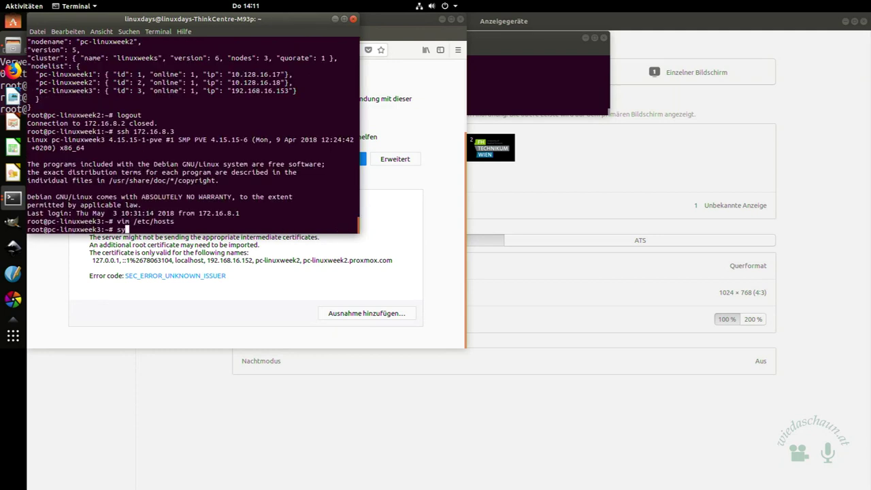
text(stemctl restart pve-cluster)
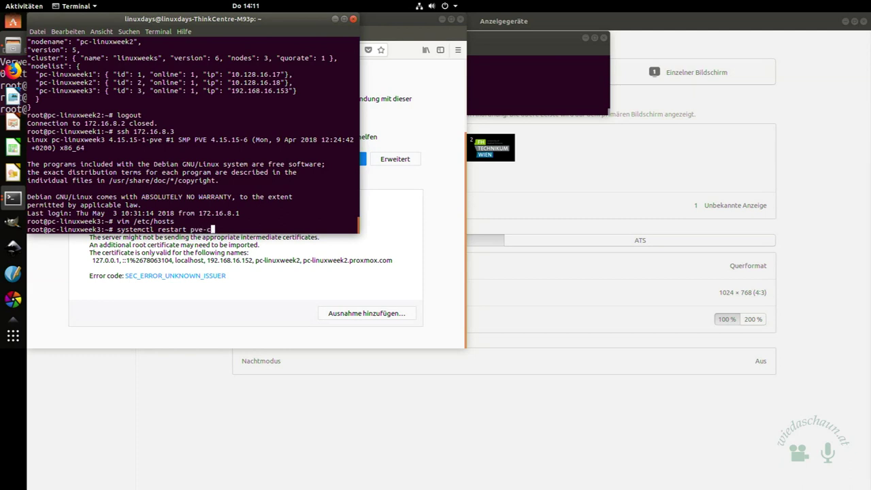
key(Return)
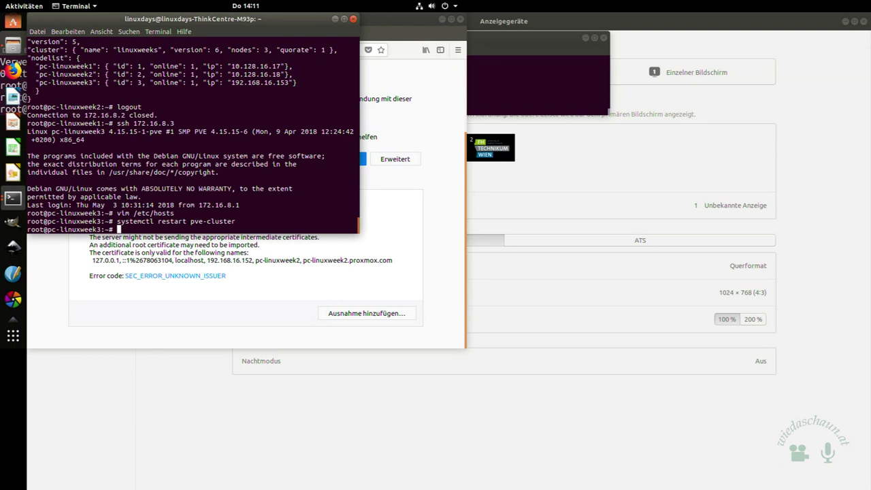
key(ctrl+d)
Show the cluster members list, then bring up the pc-linuxweek1 Proxmox tab in Firefox
text(cat /etc/pve/.members)
key(Return)
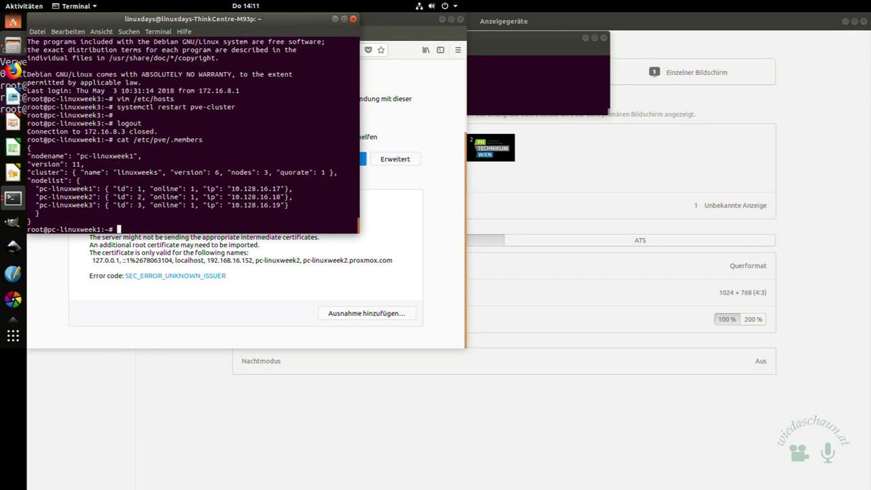
key(alt+Tab)
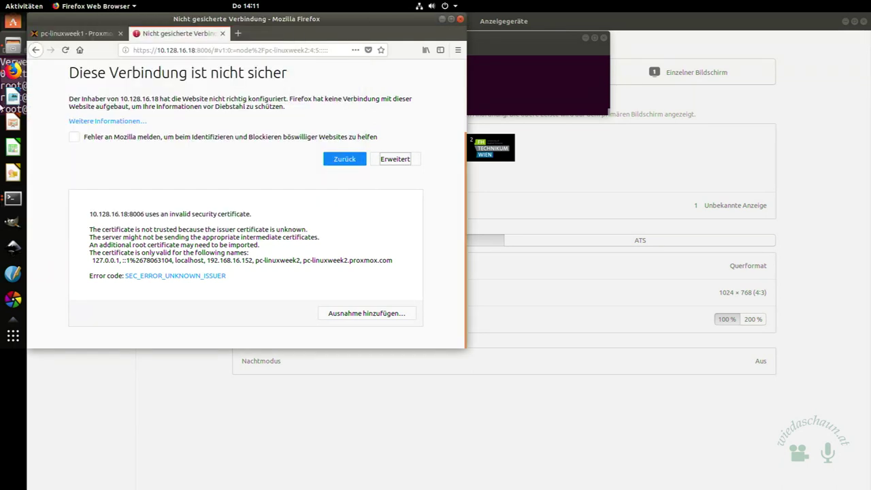
click(78, 34)
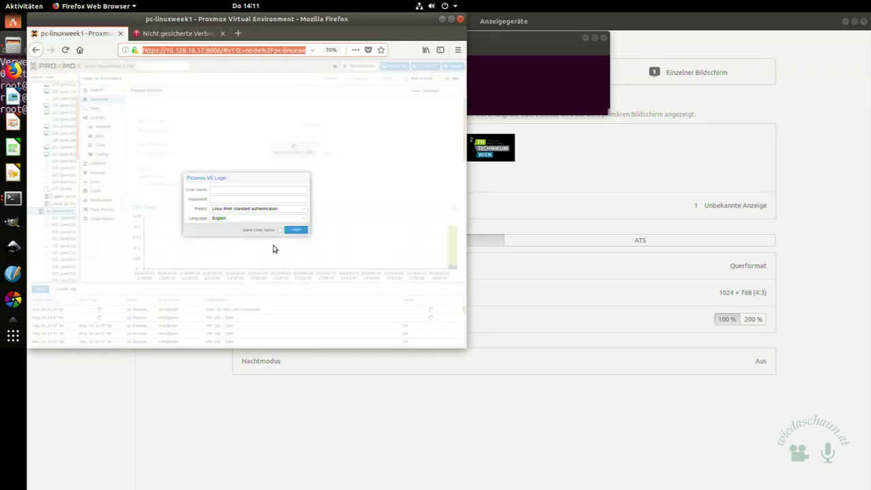
Log in to pc-linuxweek1 as root and dismiss the no-valid-subscription notice
click(222, 190)
text(root)
key(Tab)
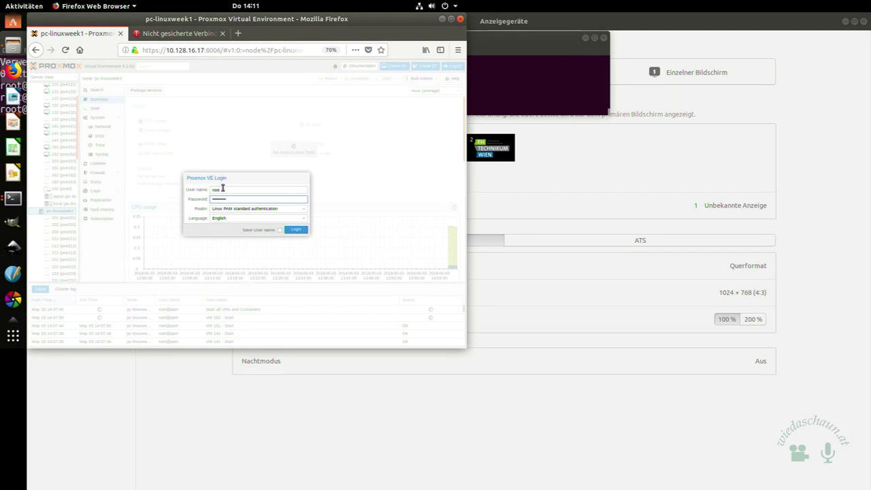
key(Return)
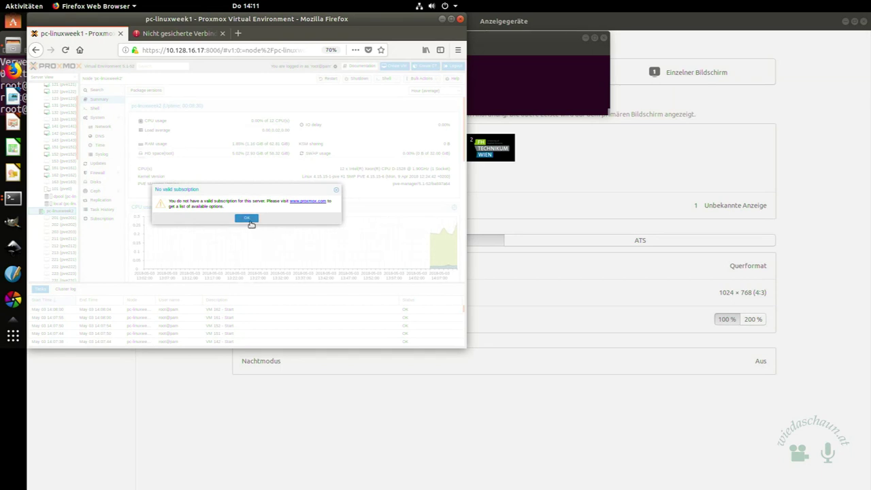
click(246, 218)
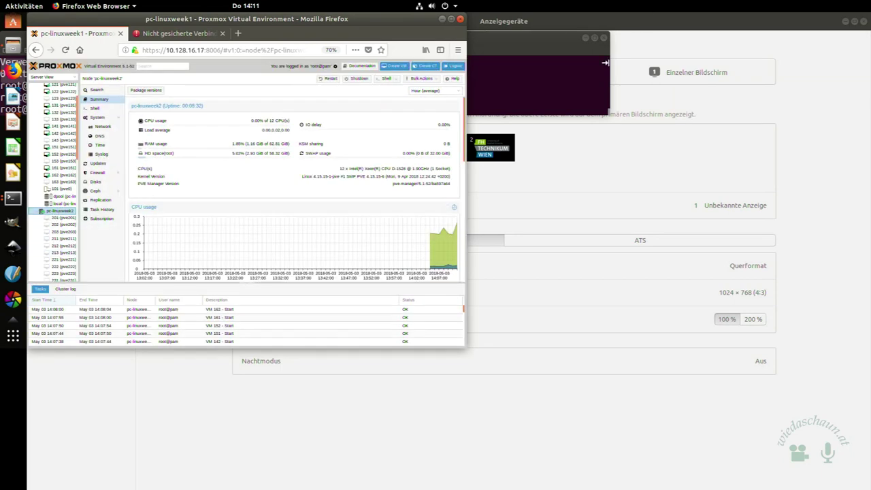
click(428, 79)
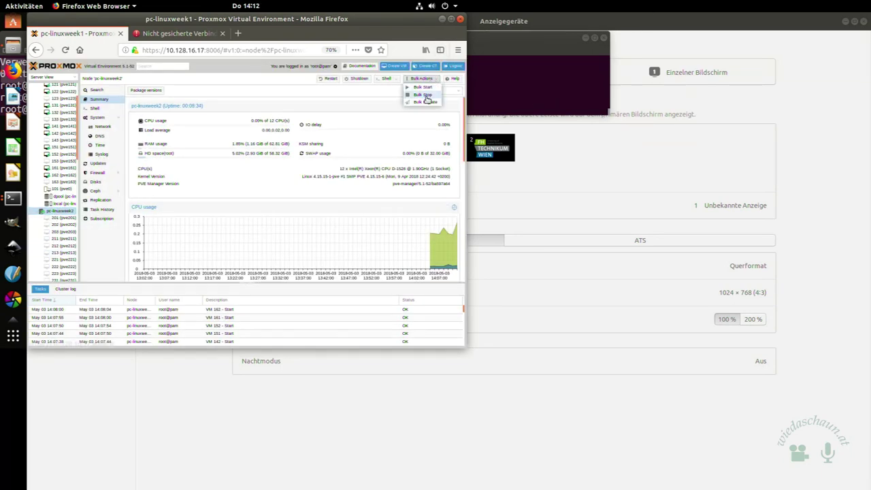
Bulk start pc-linuxweek2's VMs, excluding 203, 213, 223, 233, 243 and 253
click(431, 88)
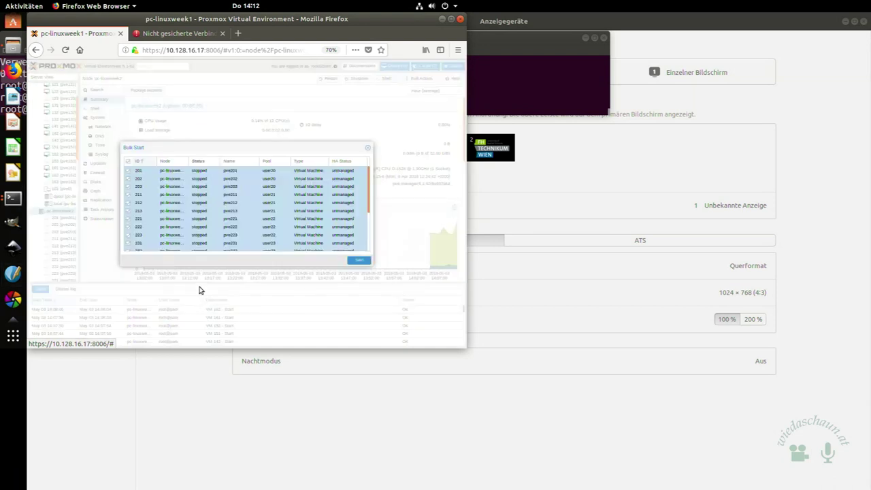
click(128, 186)
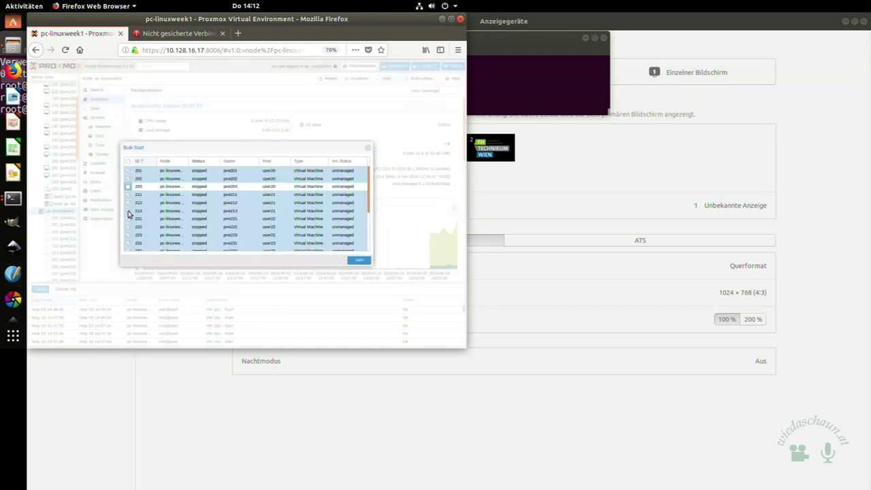
click(128, 210)
click(128, 235)
scroll(130, 238, down, 3)
click(128, 198)
click(129, 223)
click(128, 247)
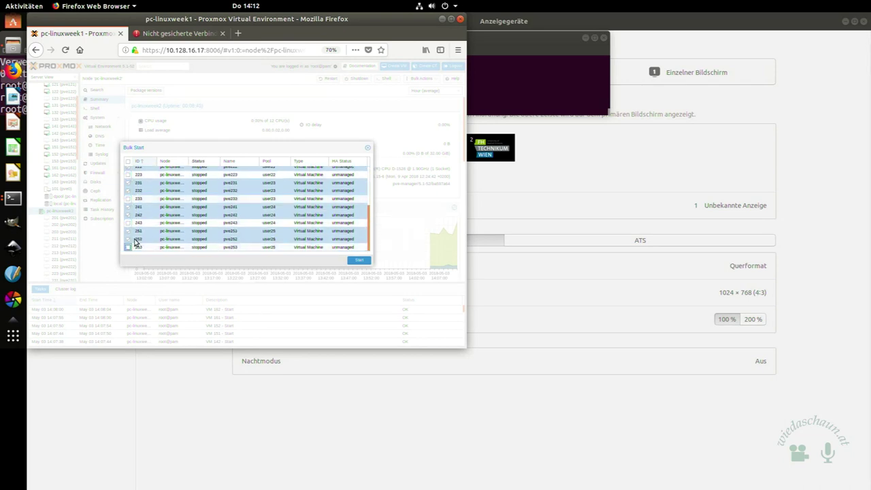
click(358, 260)
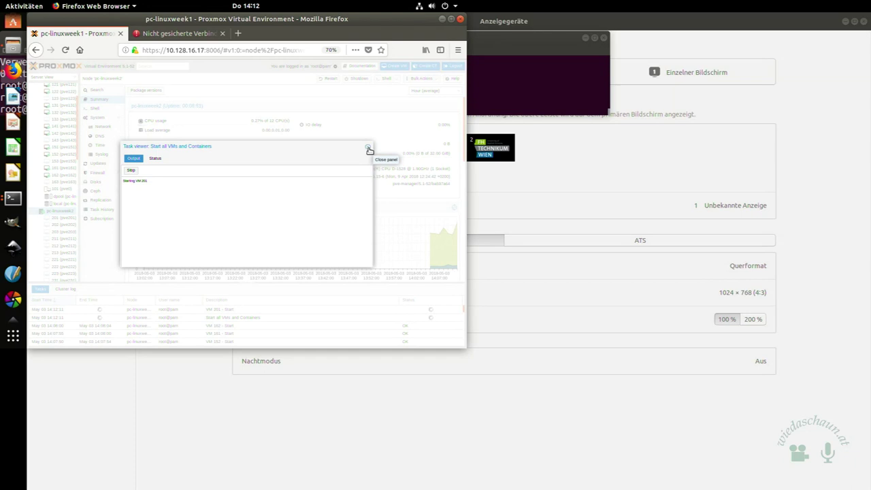
Close the start task log and show the pc-linuxweek3 node summary
click(368, 149)
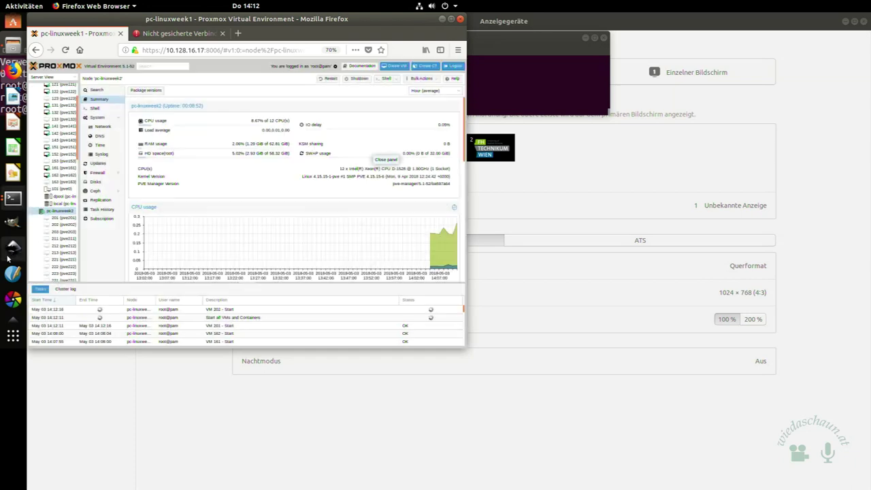
scroll(58, 228, down, 3)
scroll(58, 227, down, 2)
click(59, 230)
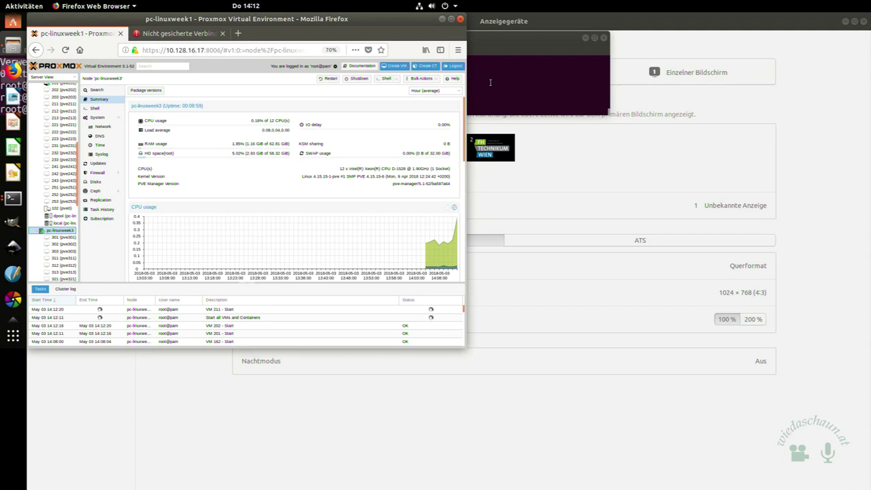
Bulk start pc-linuxweek3's VMs except 303, 323, 333, 343 and 353, then close the task viewer
click(421, 78)
click(417, 86)
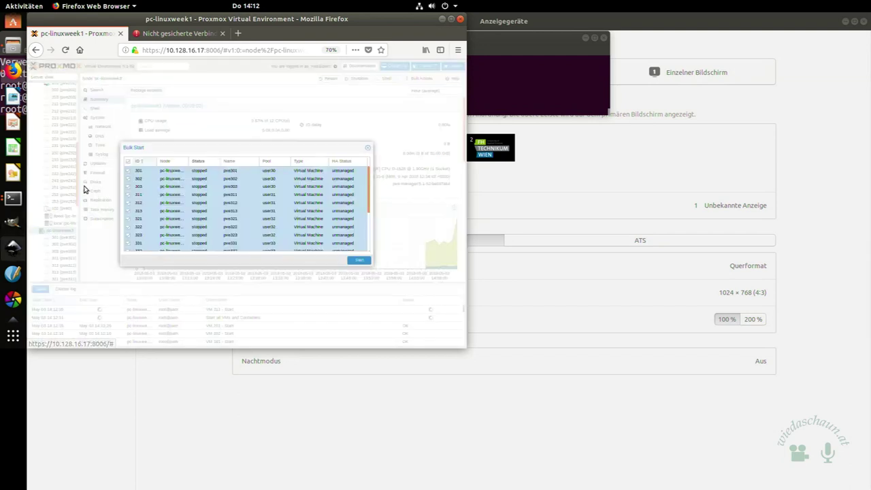
click(127, 186)
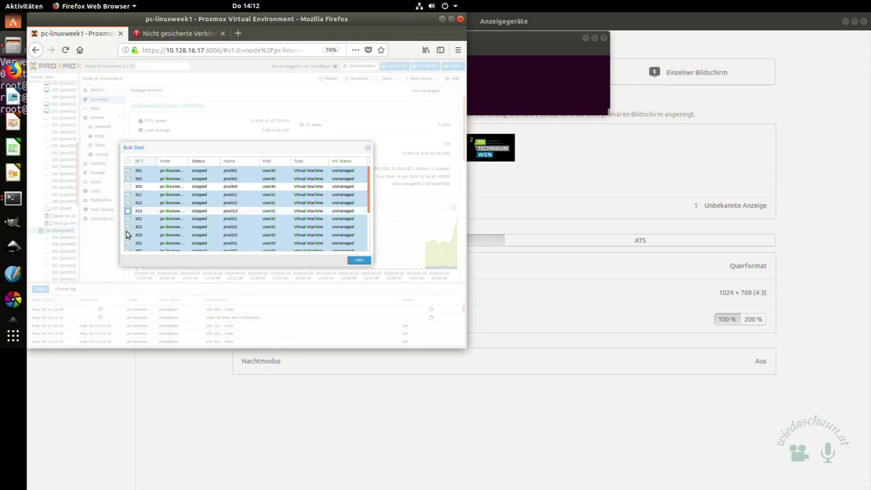
click(127, 235)
scroll(134, 235, down, 1)
click(127, 222)
scroll(126, 224, down, 1)
click(128, 222)
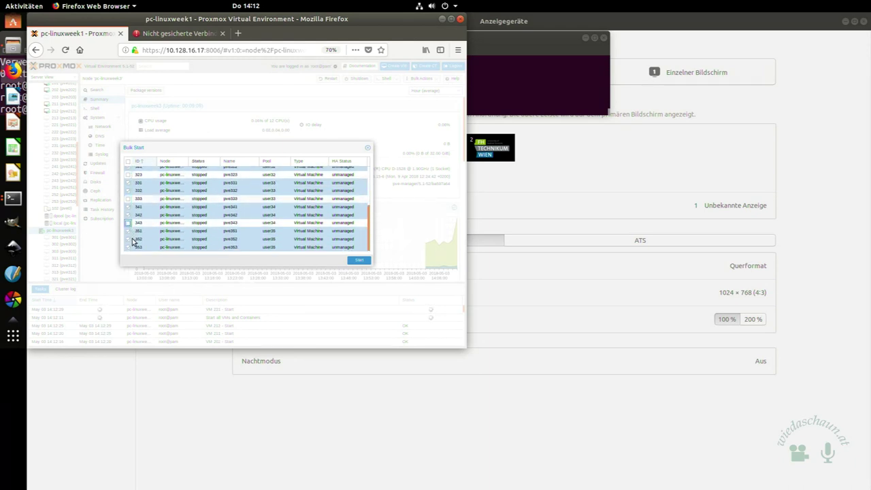
click(127, 248)
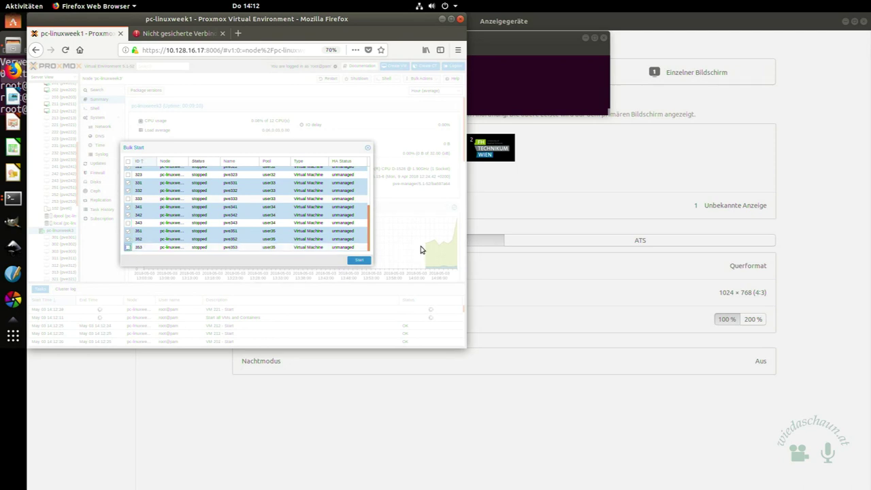
click(358, 260)
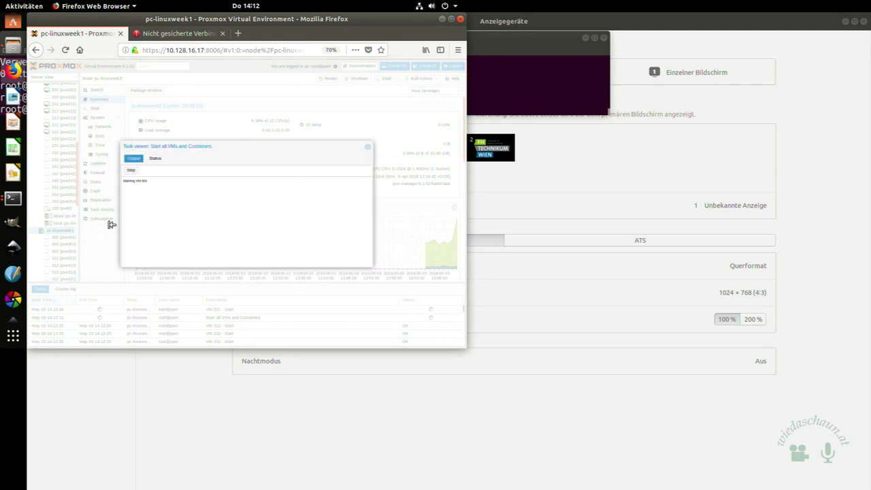
click(368, 147)
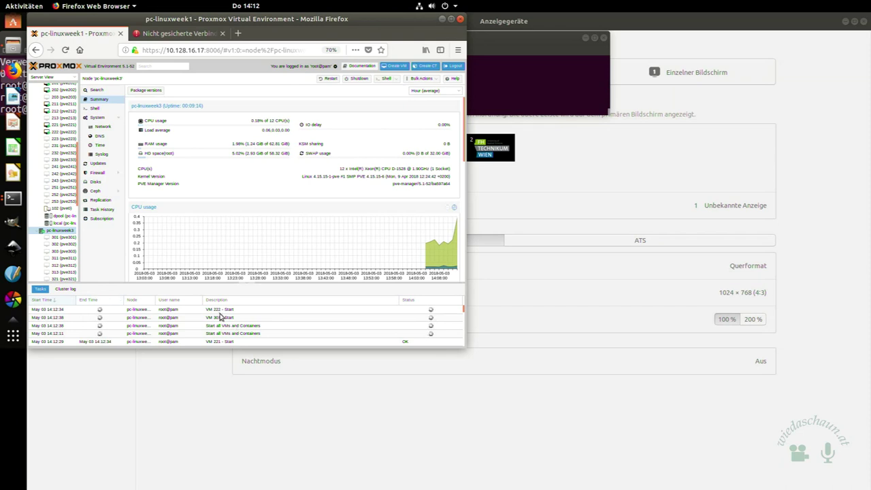
Check the VMs starting in the Server View tree, then open the Proxmox VE documentation in a new tab
scroll(54, 187, up, 5)
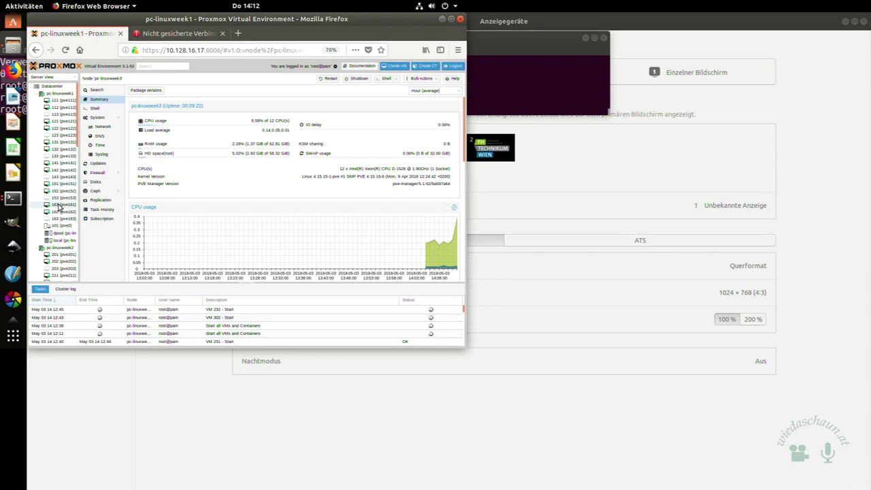
scroll(65, 225, down, 3)
scroll(66, 225, down, 3)
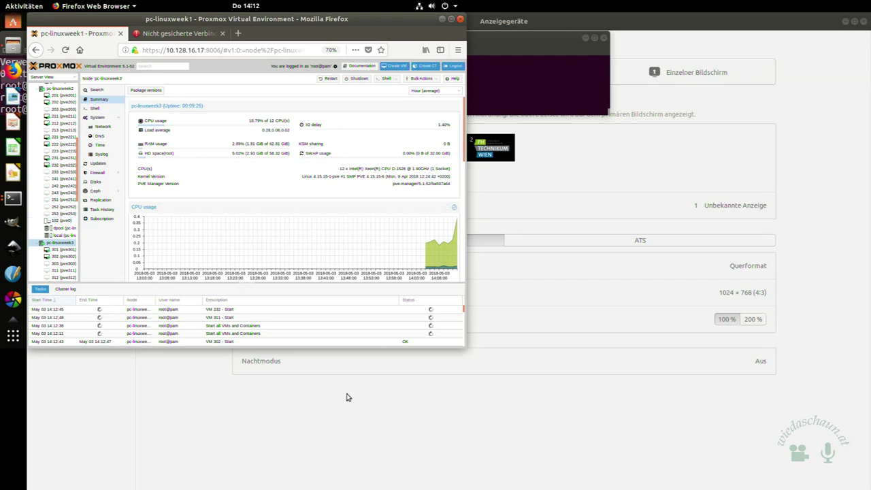
scroll(64, 226, down, 1)
scroll(65, 226, down, 2)
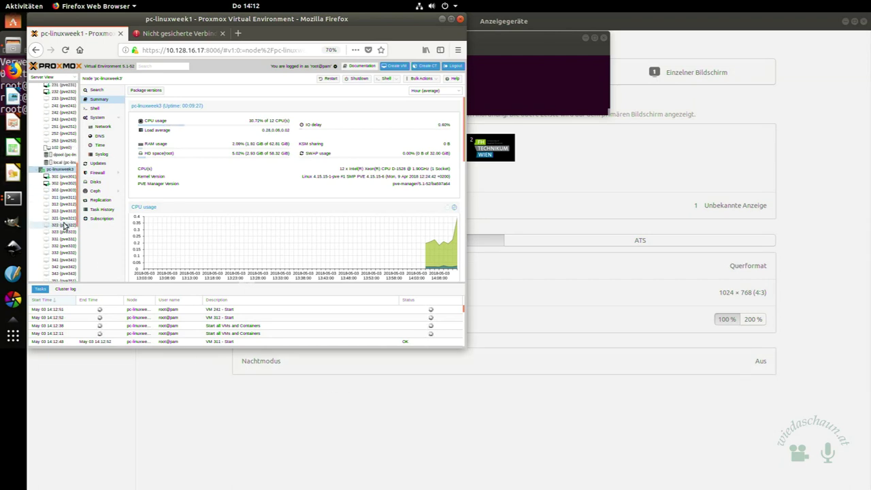
scroll(66, 229, up, 2)
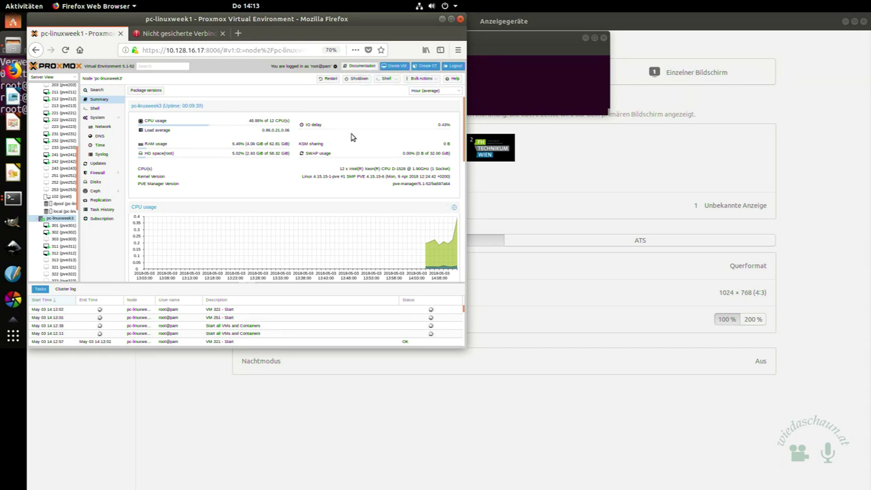
click(359, 66)
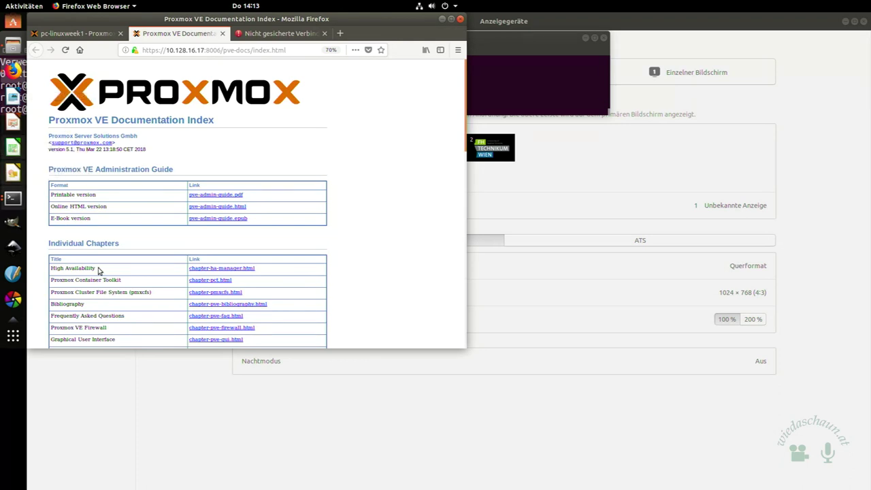
Open the online Administration Guide, enlarge it twice, and scroll through its table of contents
scroll(290, 166, down, 3)
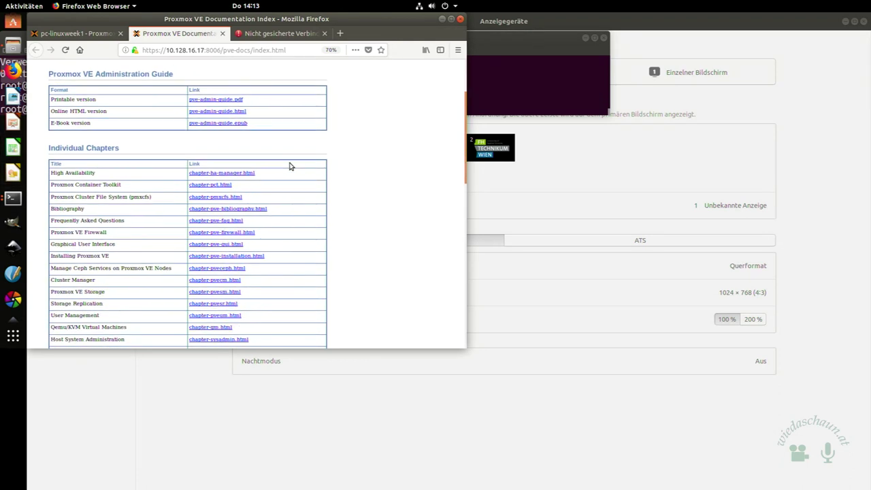
click(222, 112)
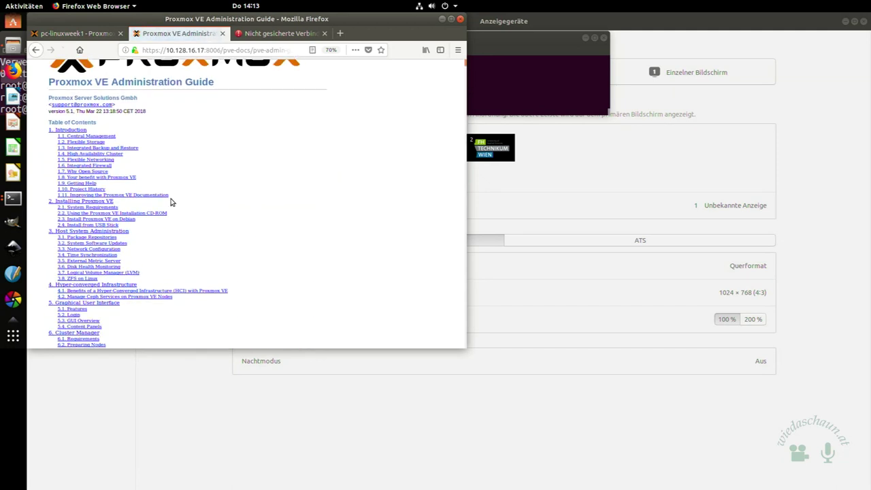
scroll(156, 215, down, 5)
scroll(143, 226, down, 2)
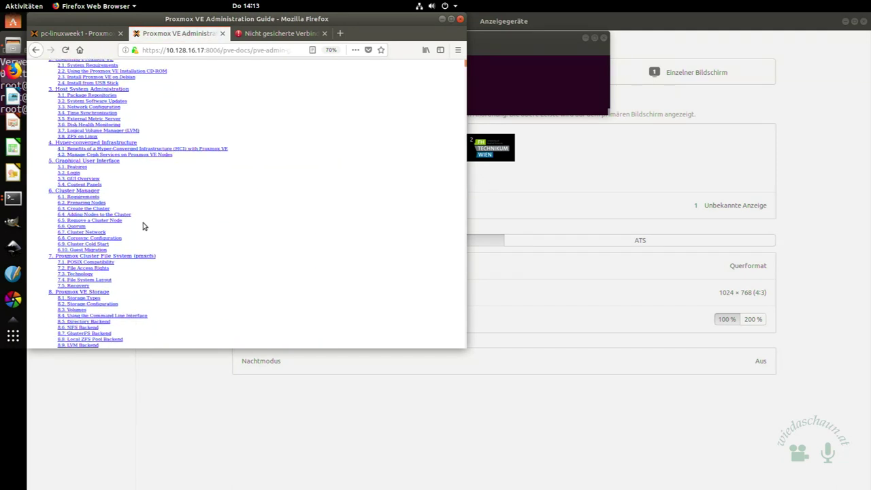
key(ctrl+plus)
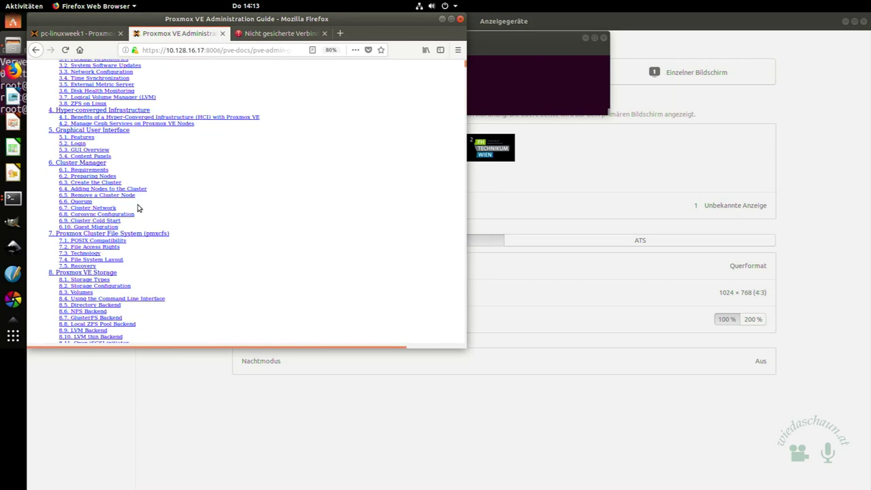
key(ctrl+plus)
scroll(137, 208, down, 3)
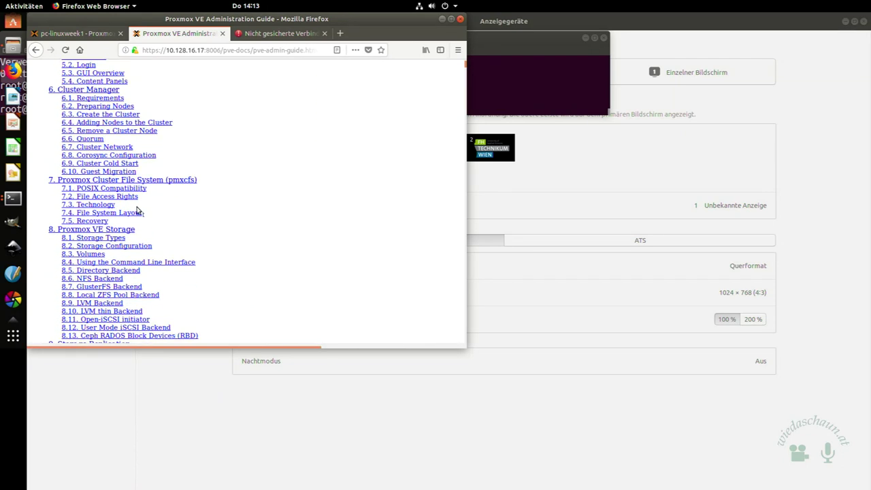
scroll(137, 209, down, 3)
scroll(137, 209, down, 2)
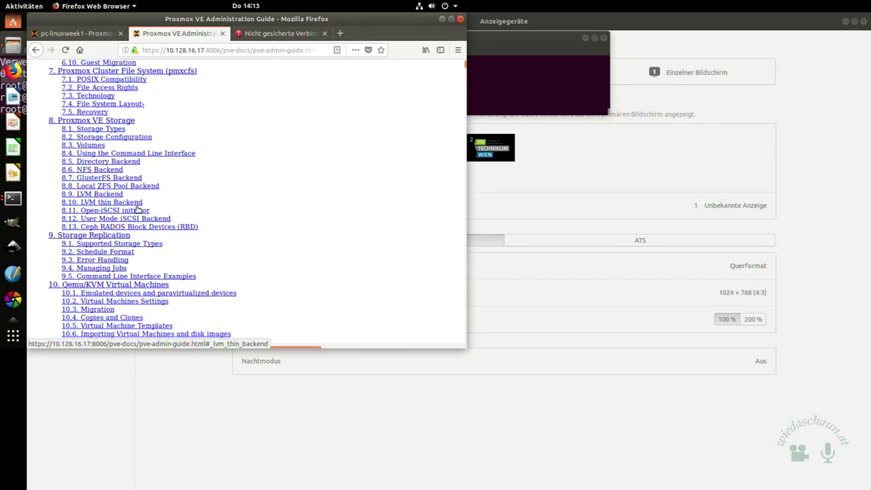
scroll(137, 209, down, 2)
scroll(136, 209, down, 4)
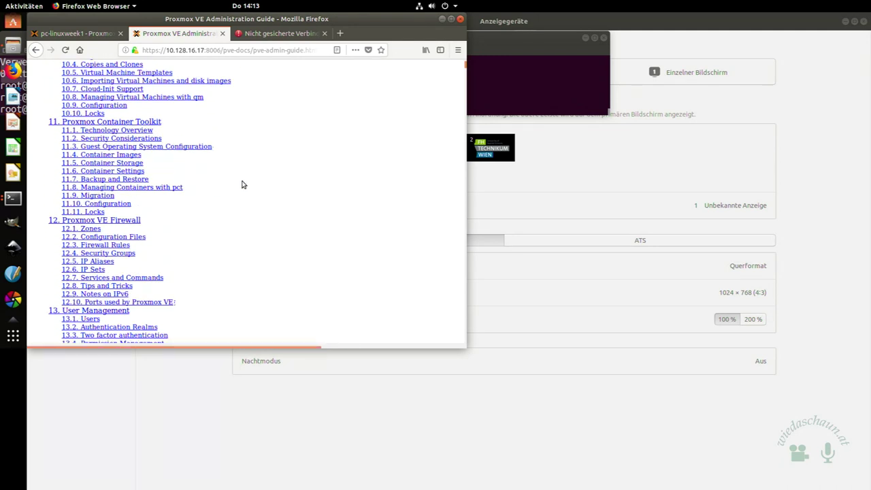
Close the Administration Guide tab and scroll through the remaining page
middle_click(169, 35)
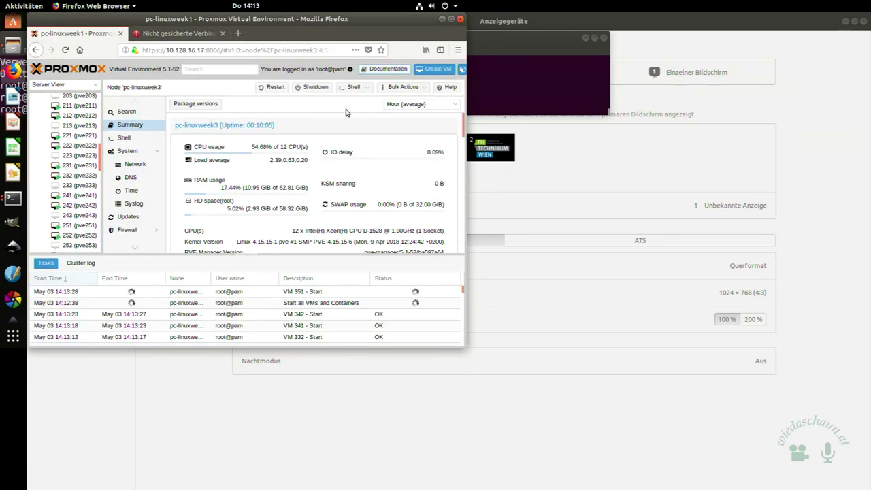
scroll(89, 202, down, 5)
scroll(89, 202, down, 2)
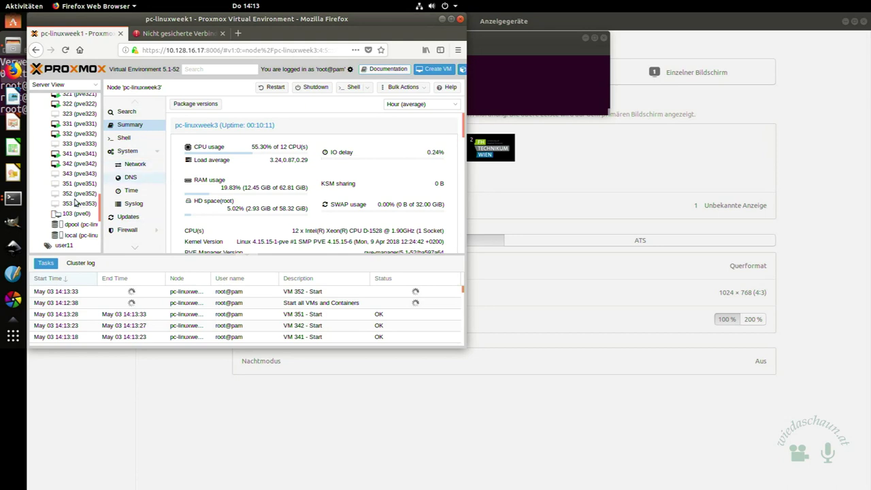
scroll(76, 203, up, 3)
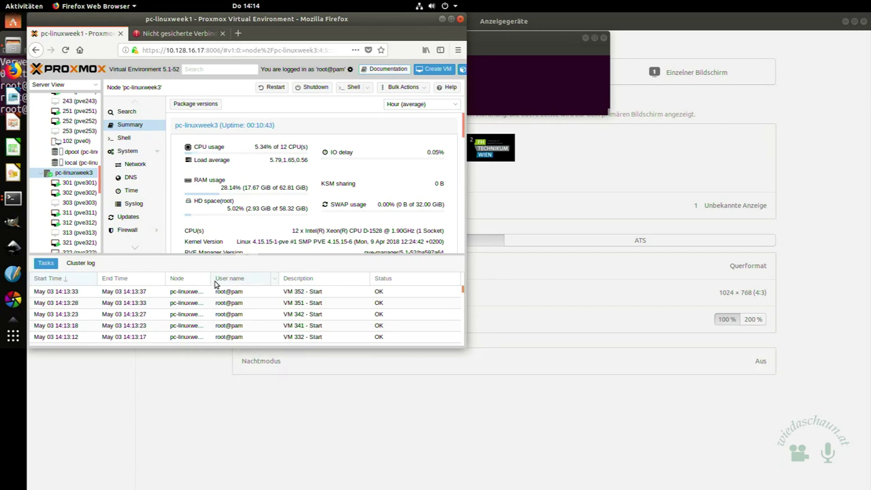
scroll(195, 326, down, 3)
scroll(196, 327, up, 5)
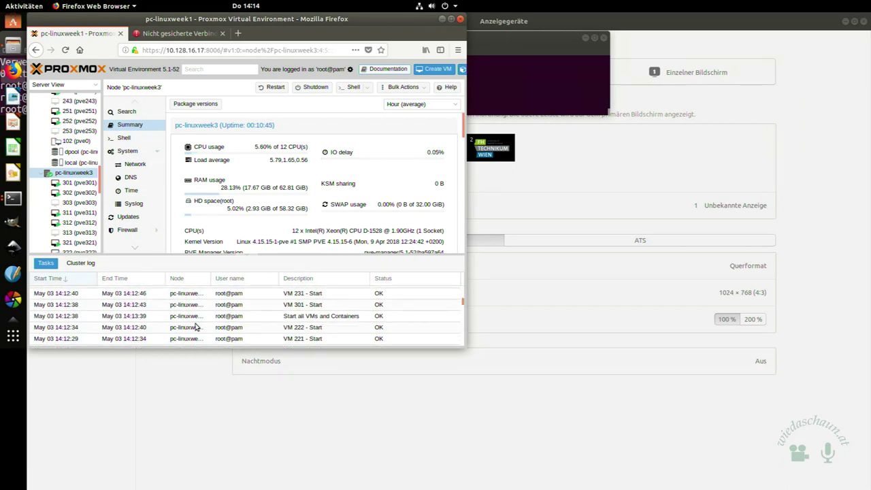
scroll(92, 176, down, 6)
scroll(91, 176, down, 4)
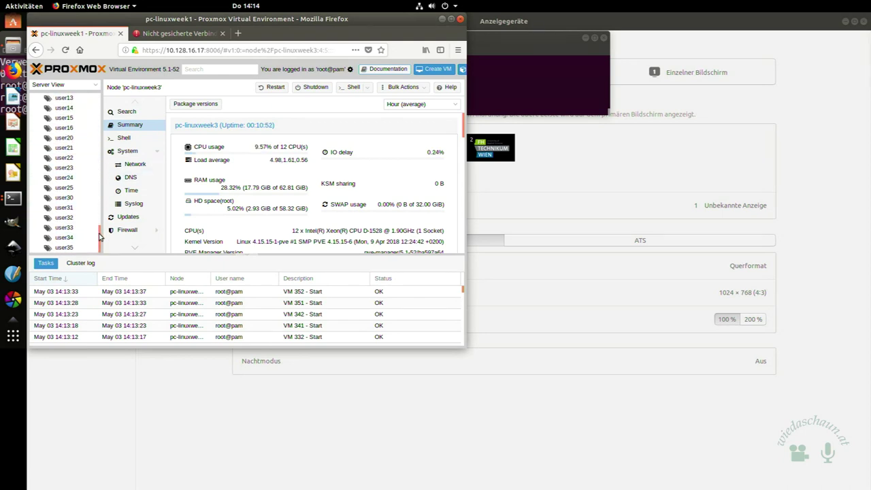
drag(100, 236, 101, 212)
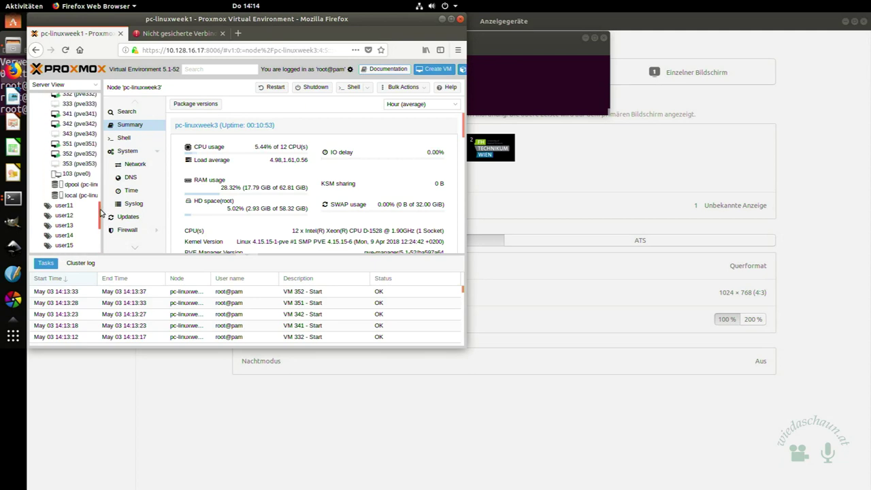
scroll(81, 209, up, 5)
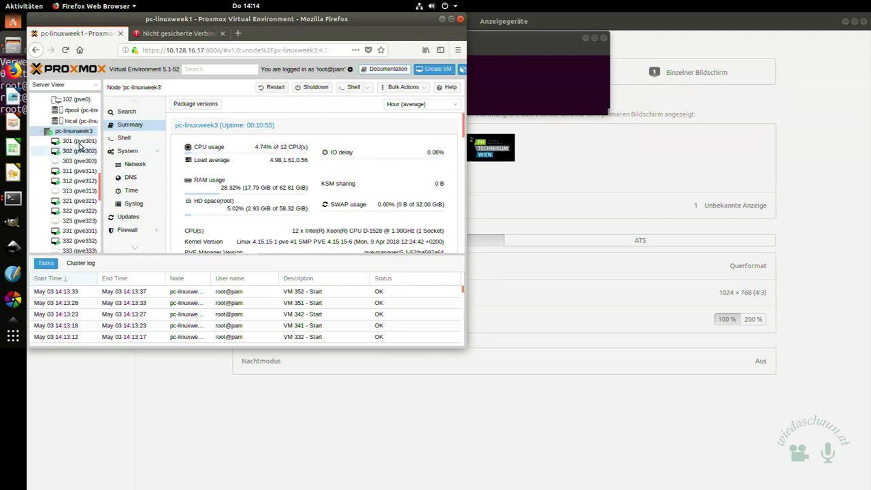
Accept the certificate exception for pc-linuxweek2 to load its Proxmox login page
click(176, 34)
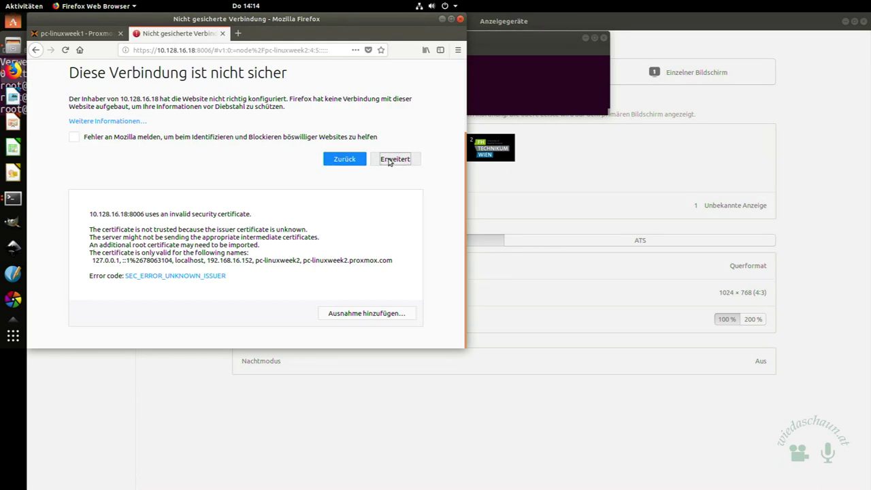
click(342, 317)
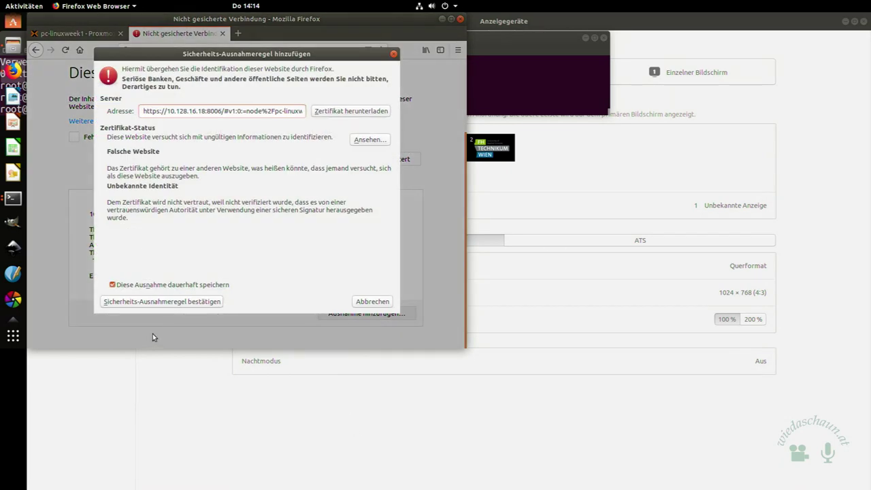
click(163, 294)
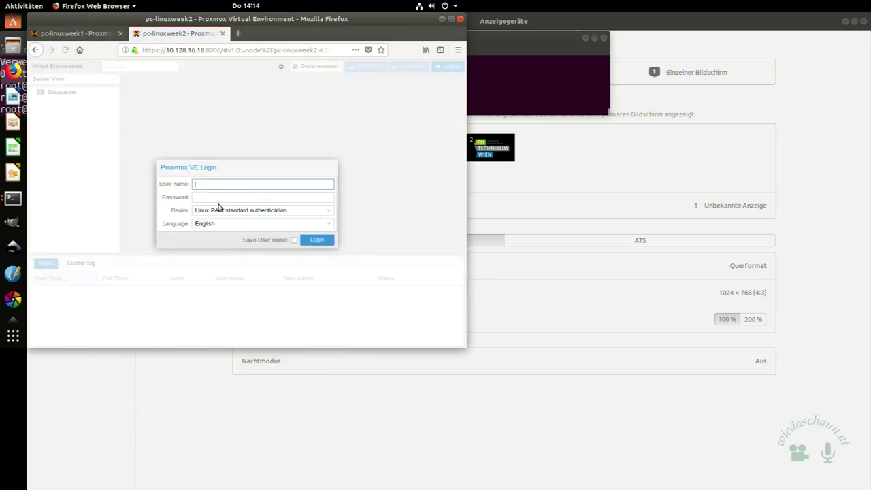
Set the login realm to 'Proxmox VE authentication server' instead of Linux PAM
click(233, 211)
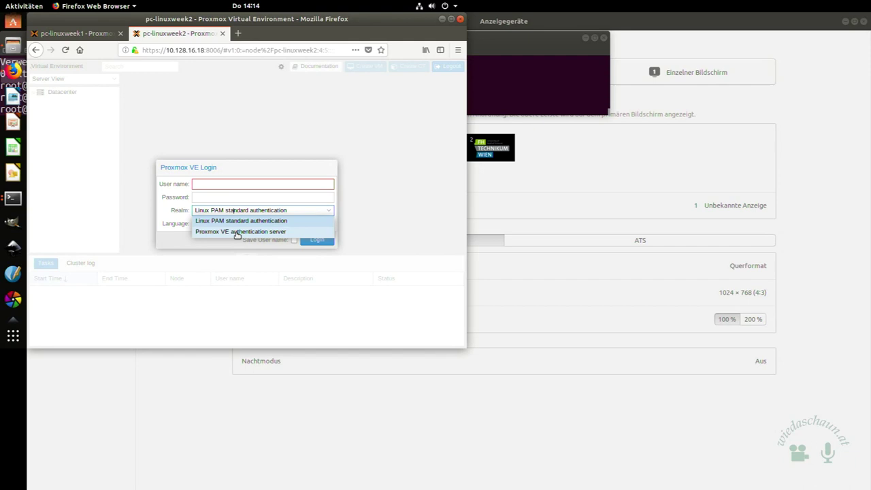
click(237, 232)
click(241, 212)
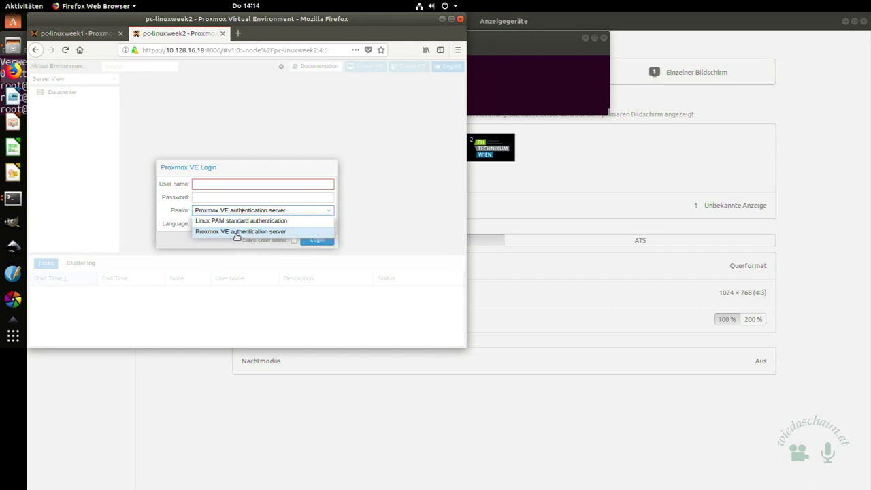
click(236, 232)
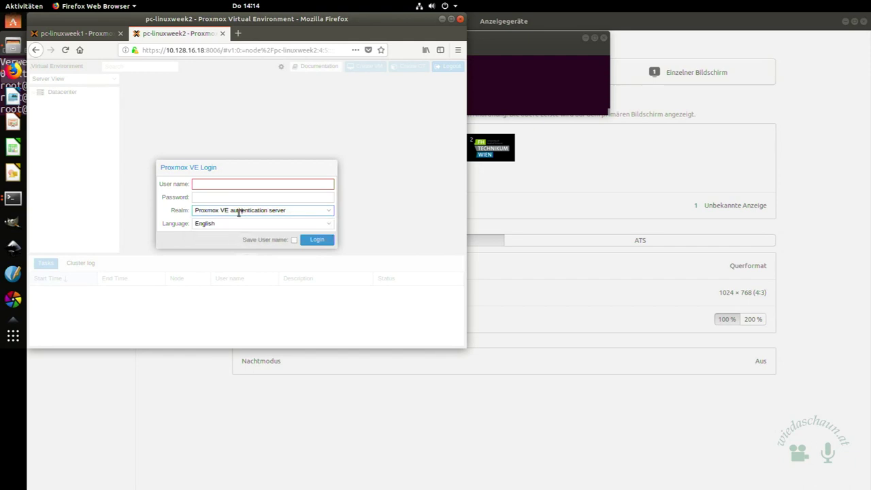
click(240, 212)
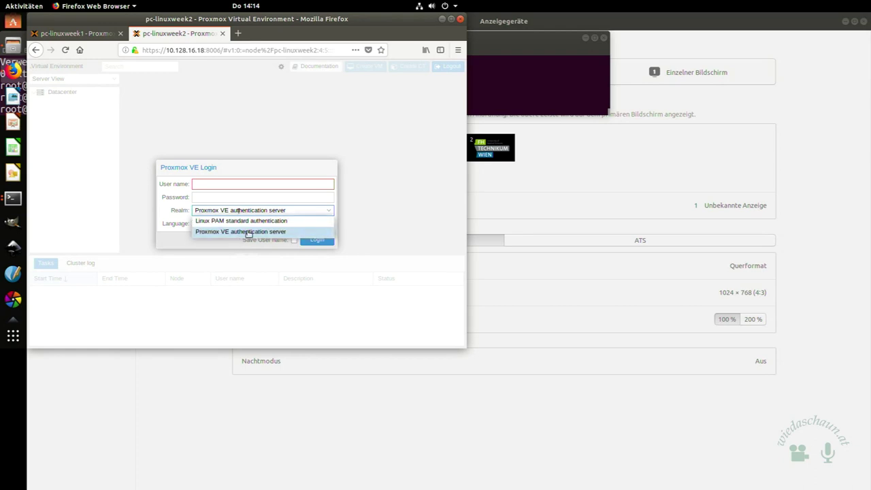
click(208, 234)
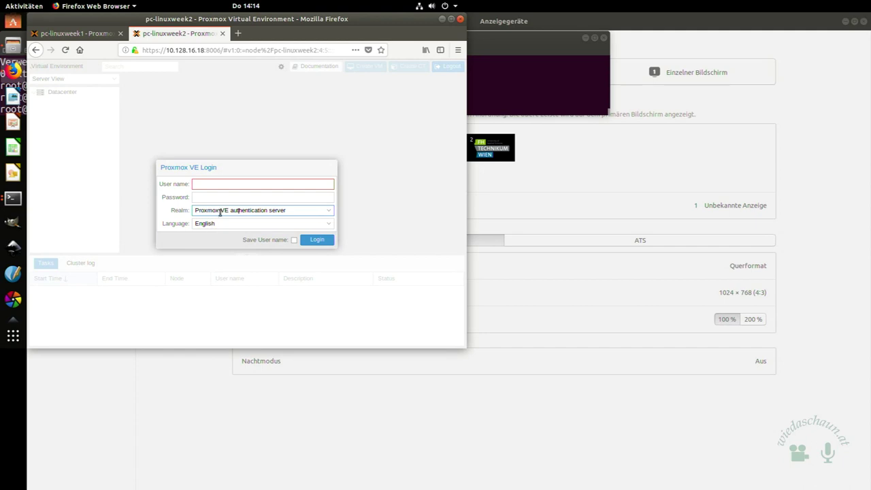
click(310, 213)
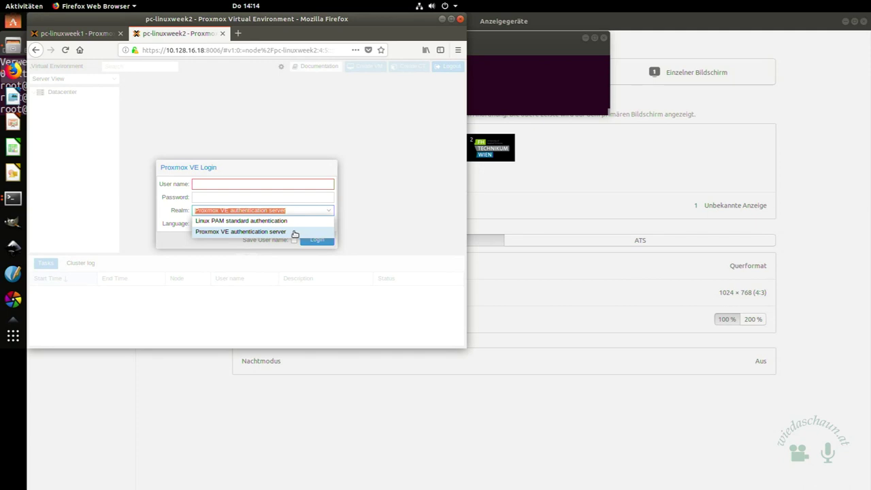
click(259, 185)
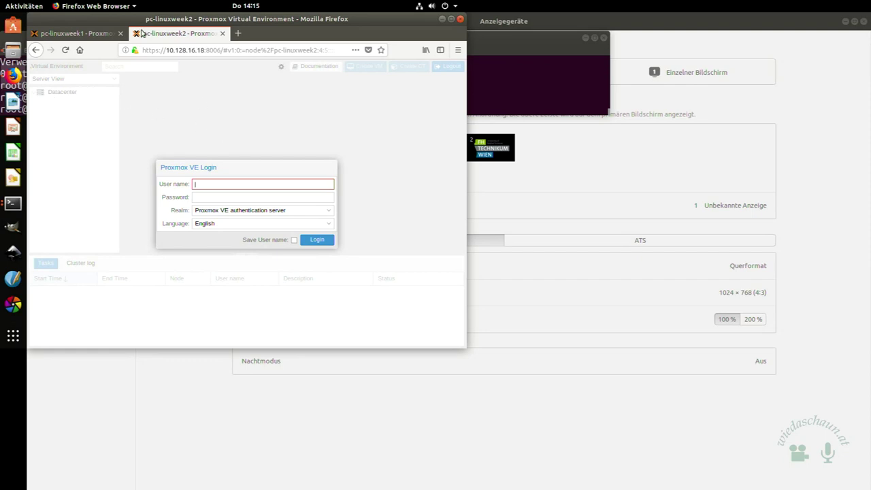
Log in to pc-linuxweek2 with the pool user's name and password
click(238, 34)
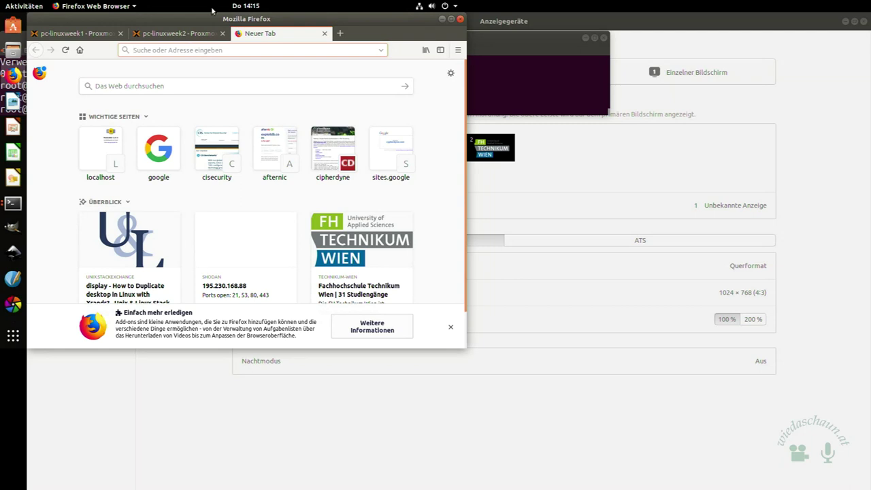
click(158, 35)
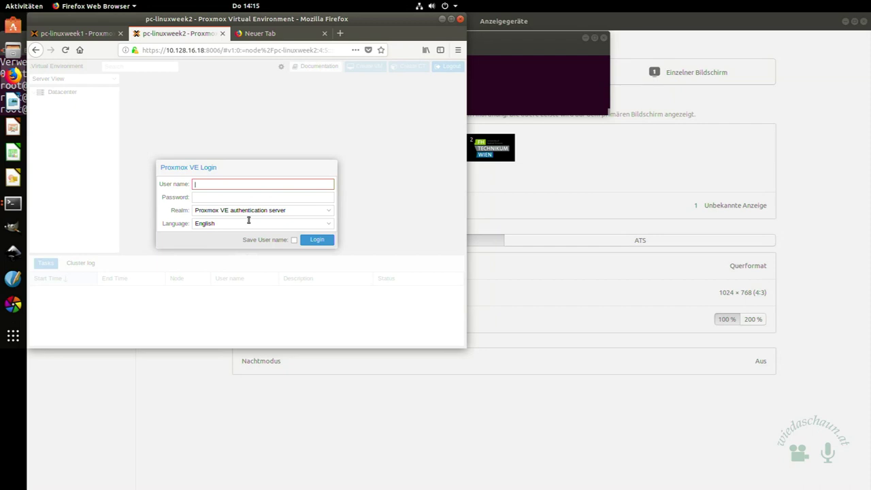
text(user25)
click(249, 196)
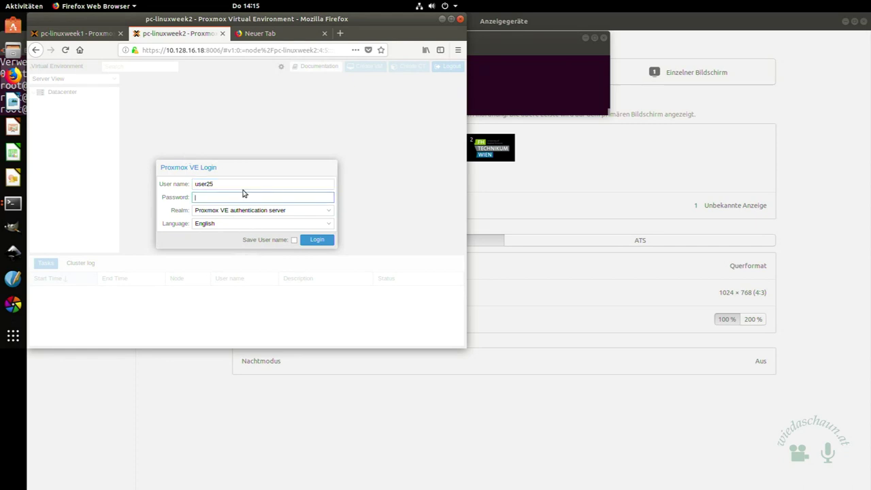
text(•••••••••)
click(317, 239)
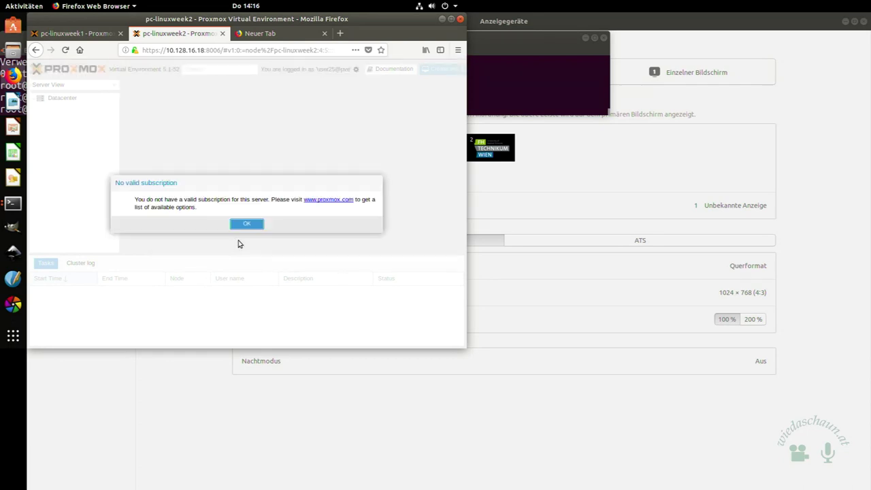
Dismiss the no-valid-subscription notice and browse the pc-linuxweek3, Datacenter and pc-linuxweek1 nodes
click(246, 224)
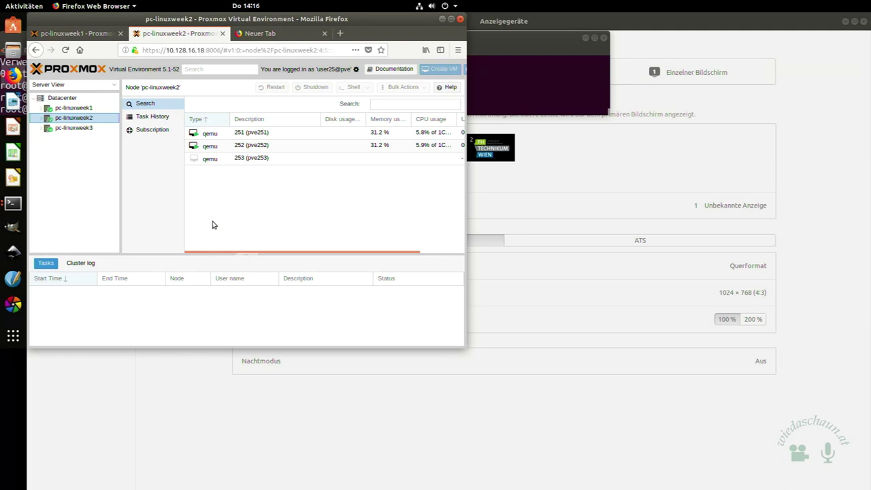
click(42, 131)
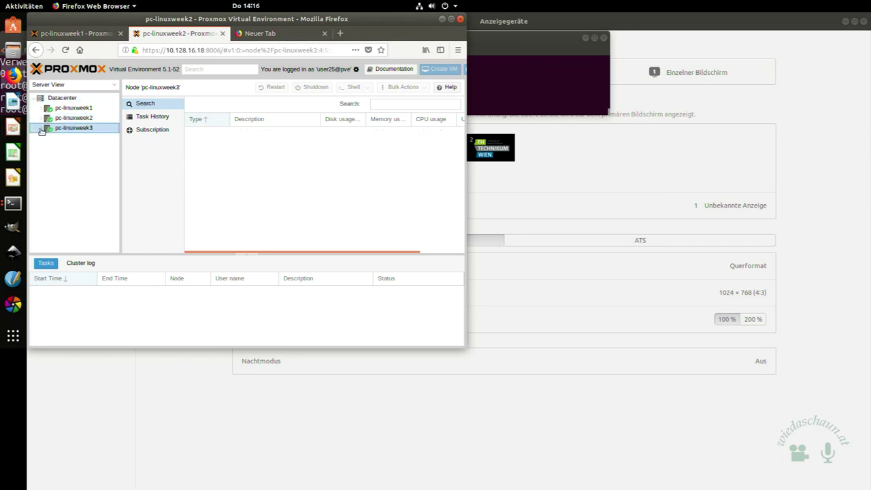
click(44, 98)
click(42, 107)
click(81, 85)
Switch the resource tree to Pool View and open VM 251 (pve251)'s summary
click(80, 86)
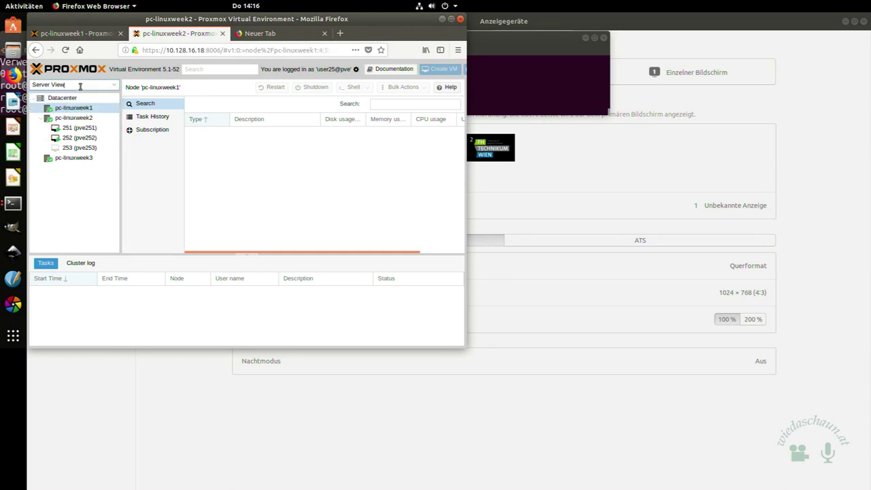
click(80, 86)
click(64, 129)
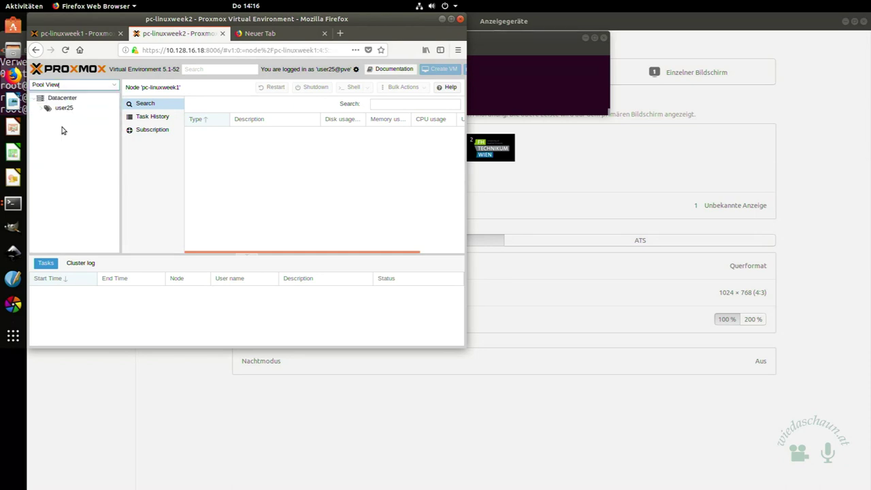
click(41, 107)
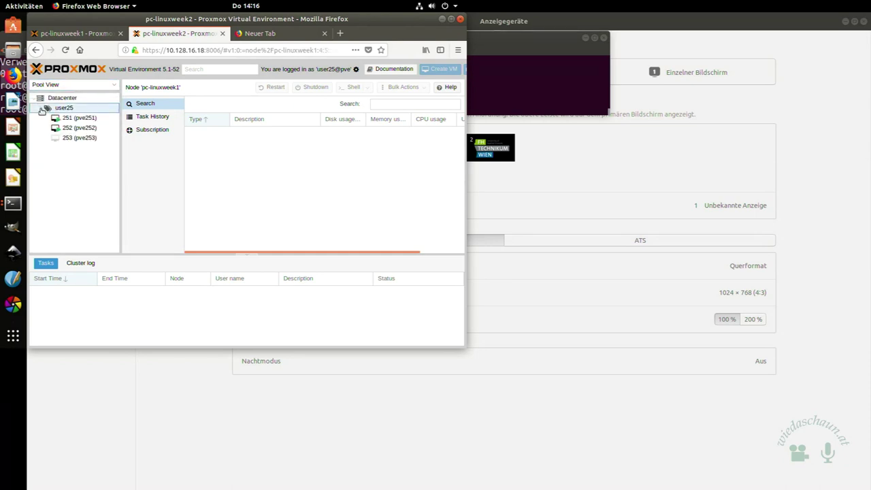
click(80, 85)
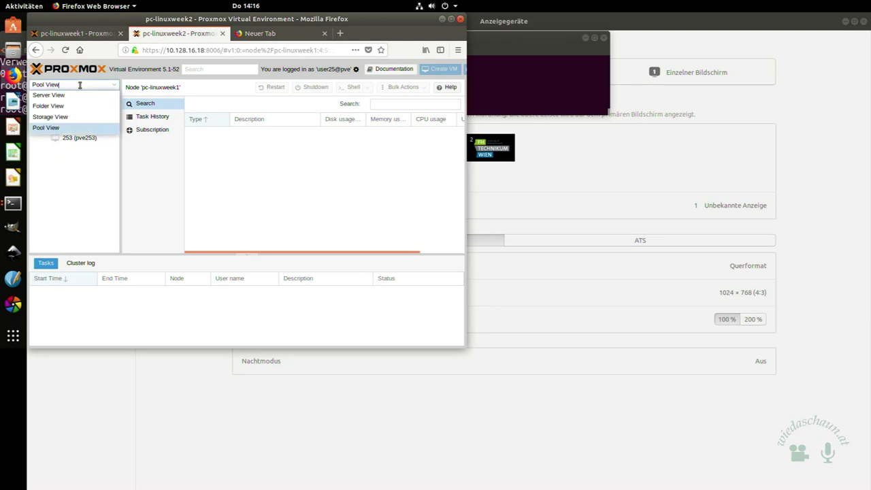
click(54, 130)
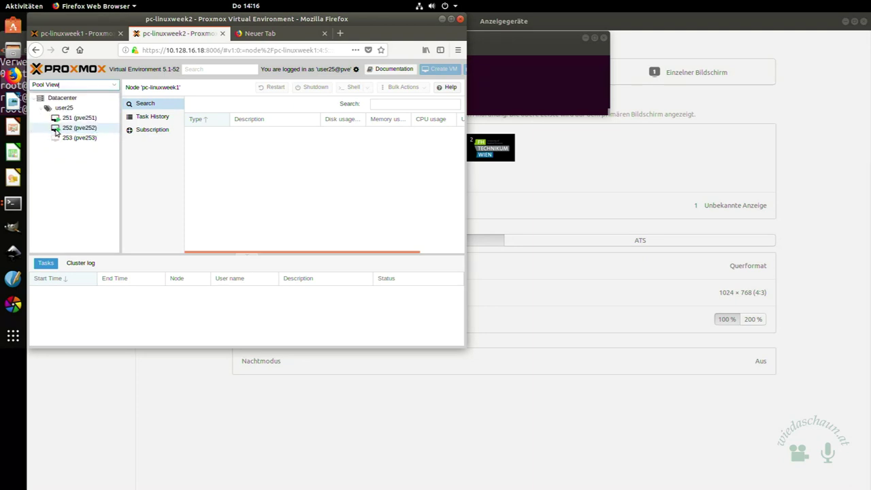
click(79, 85)
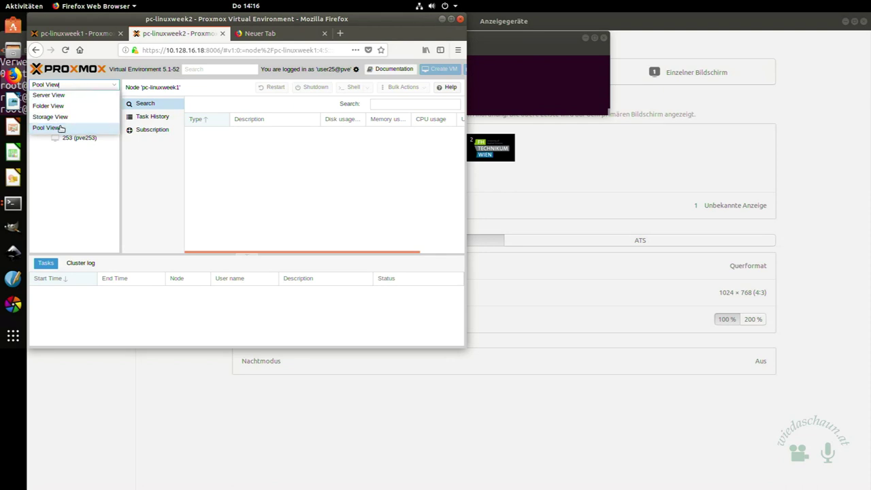
click(61, 128)
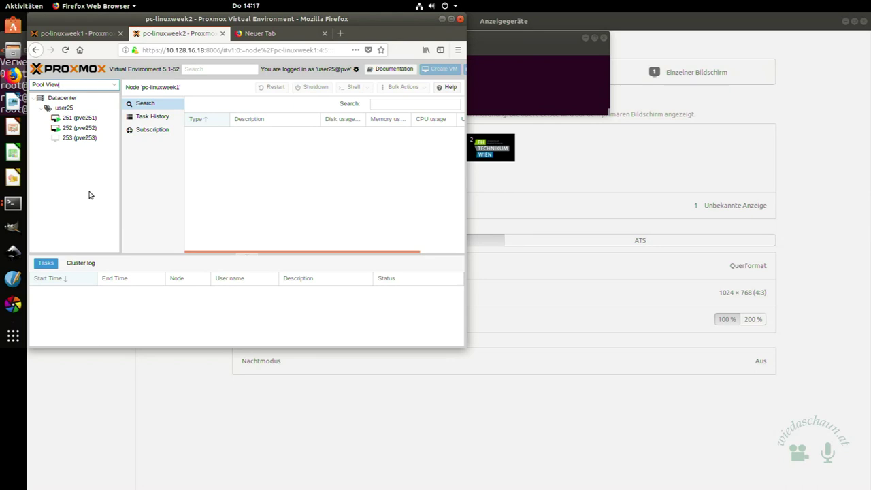
click(80, 122)
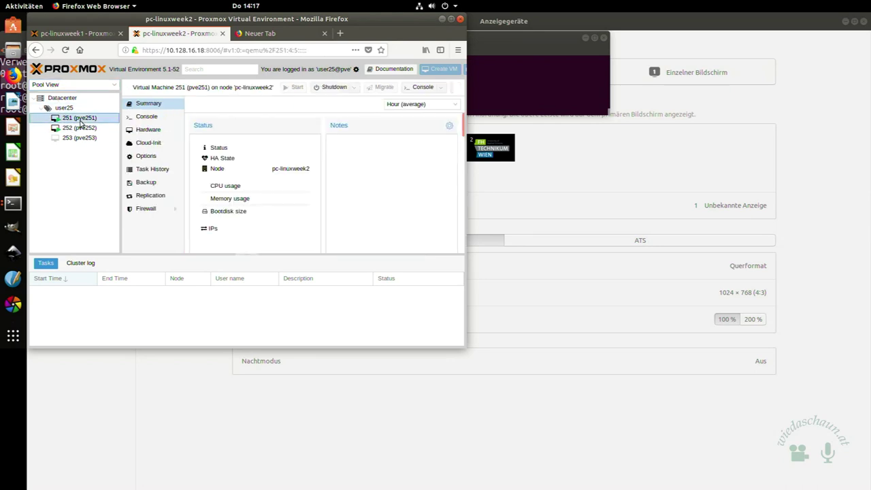
Open VM 251's console, glance at VM 252's, then return to pve251's login prompt
click(145, 117)
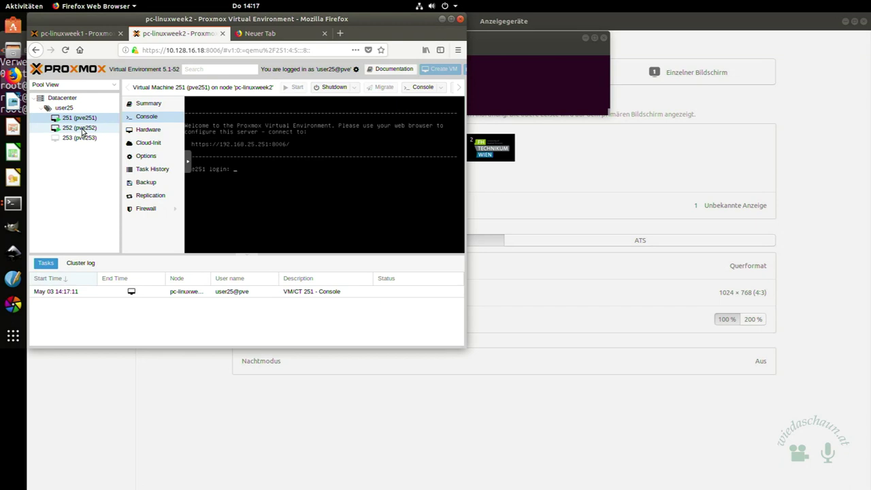
click(82, 129)
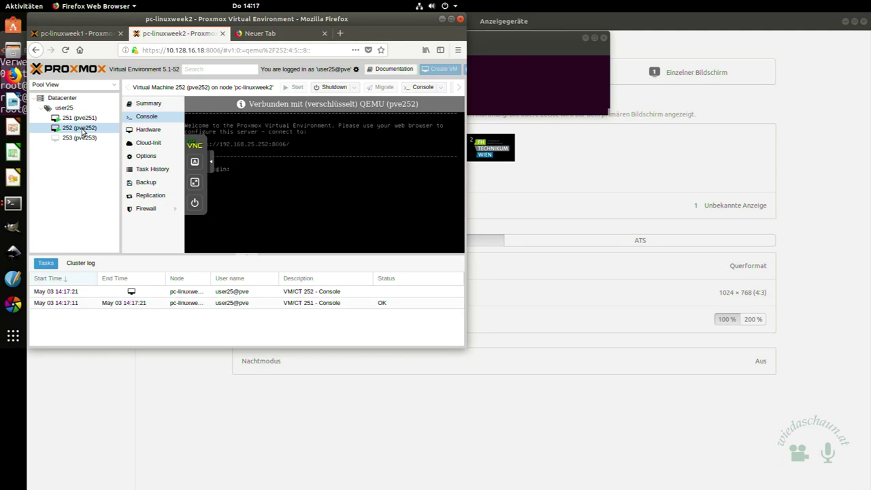
click(88, 118)
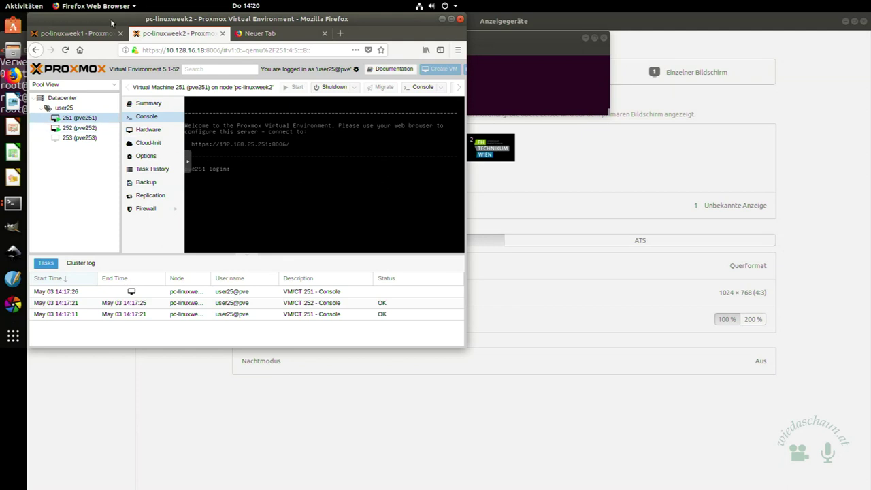
click(107, 35)
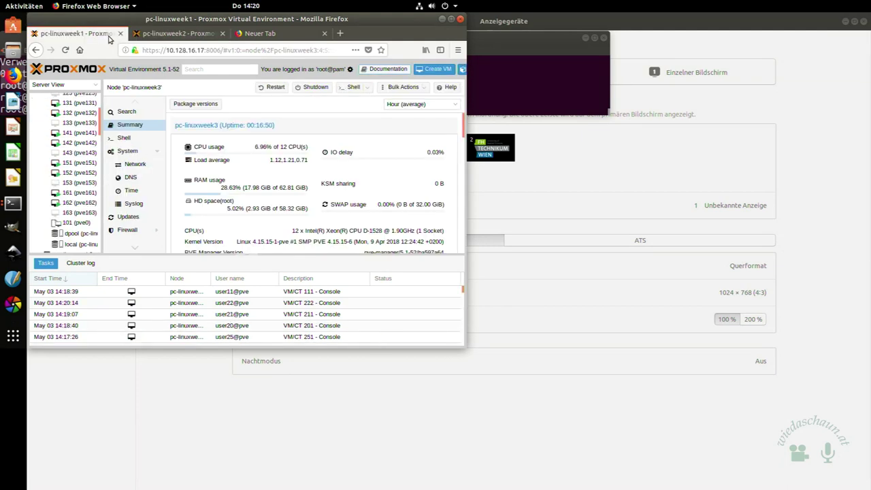
scroll(76, 149, up, 3)
click(62, 98)
click(141, 138)
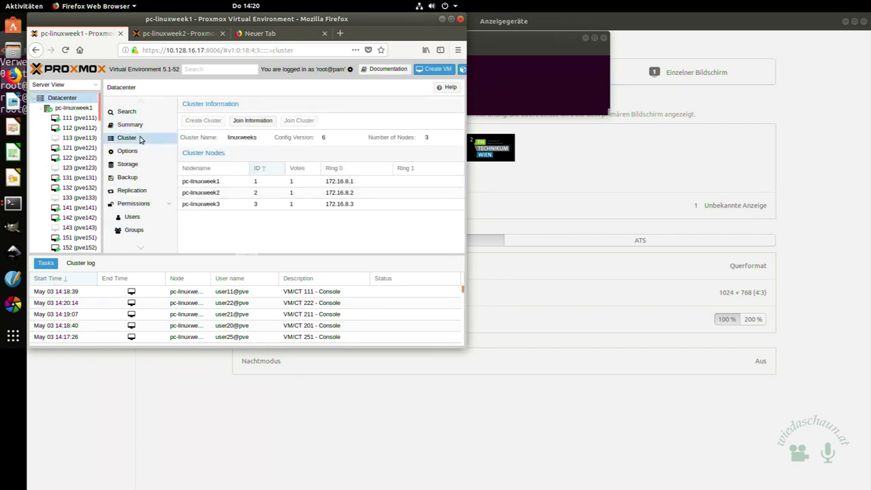
click(141, 35)
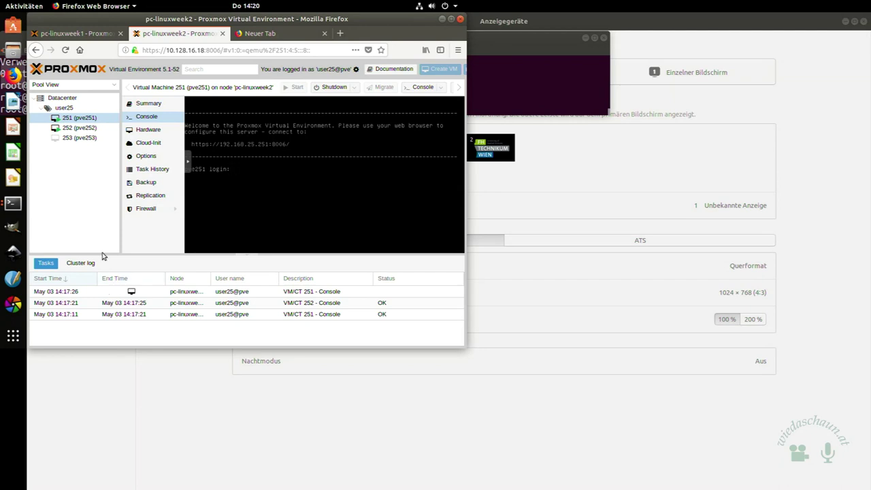
Verify VM 253's CD/DVD drive holds proxmox-ve_5.1-3.iso, then start VM 253
click(77, 139)
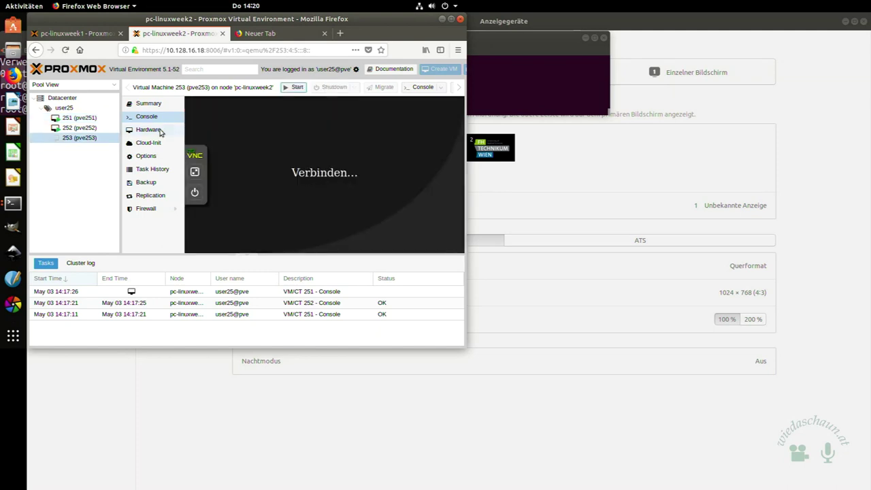
click(148, 129)
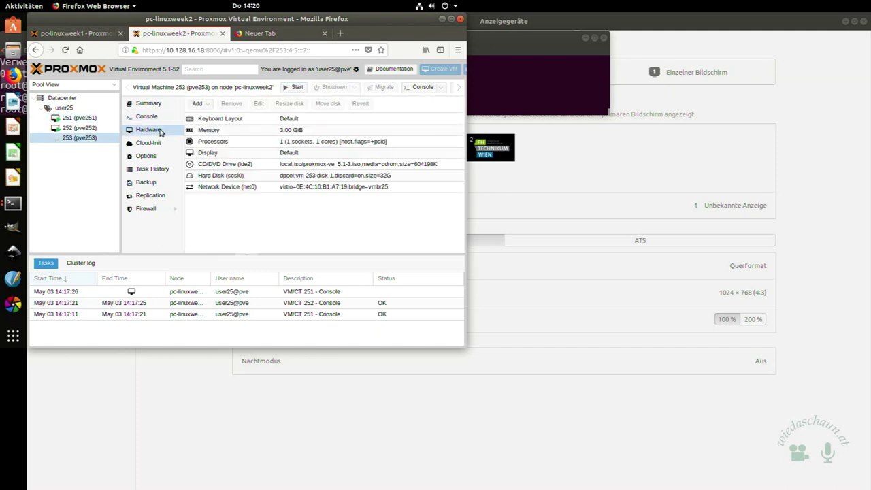
click(340, 165)
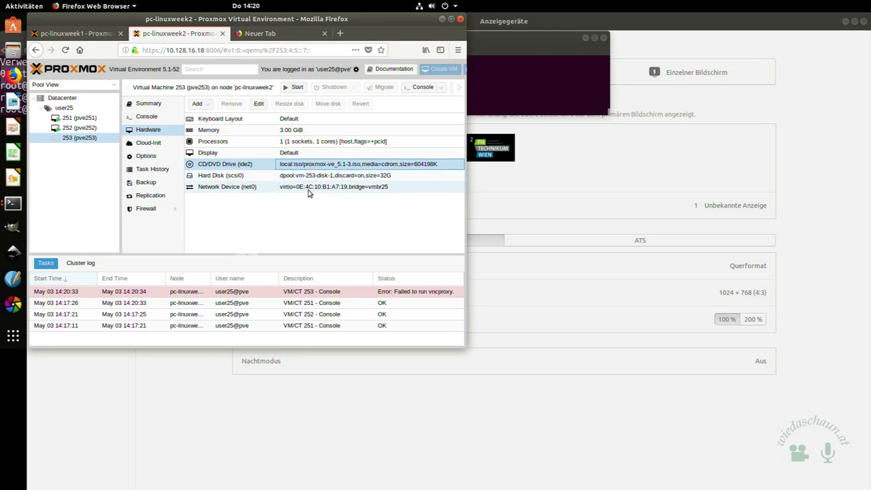
click(288, 89)
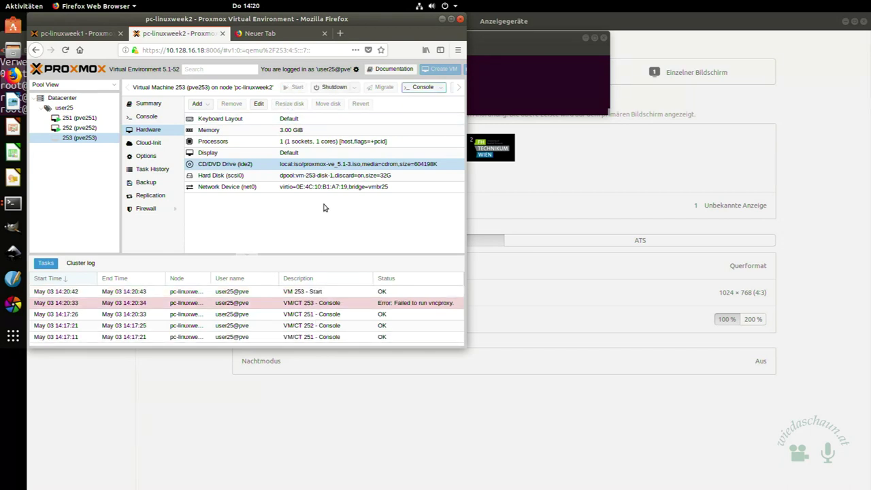
Pop VM 253's console out into its own window and launch the Install Proxmox VE boot entry
click(145, 117)
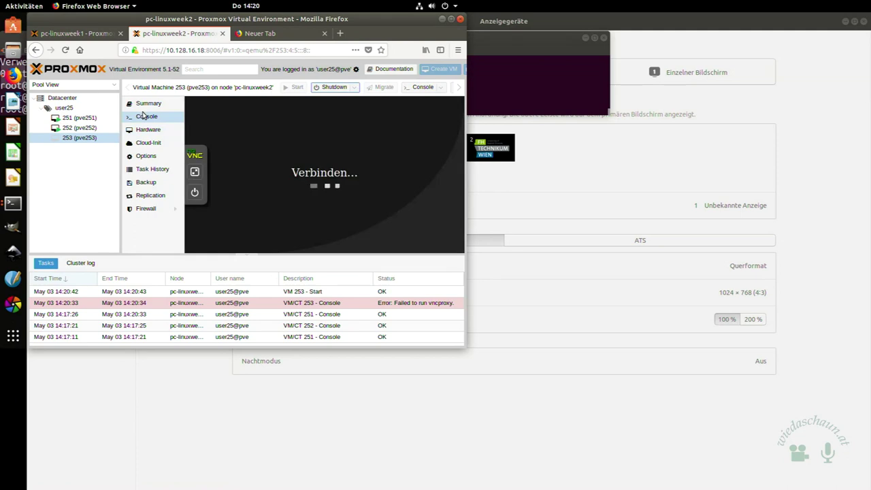
click(419, 87)
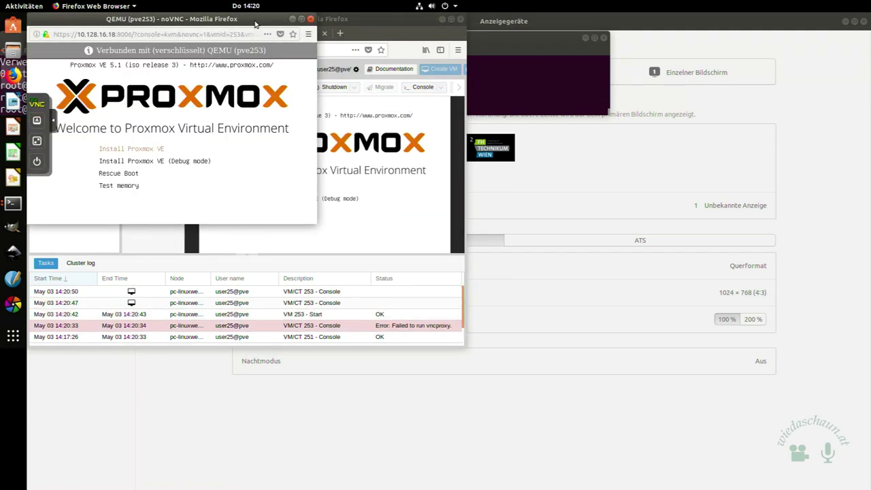
key(Down)
key(Up)
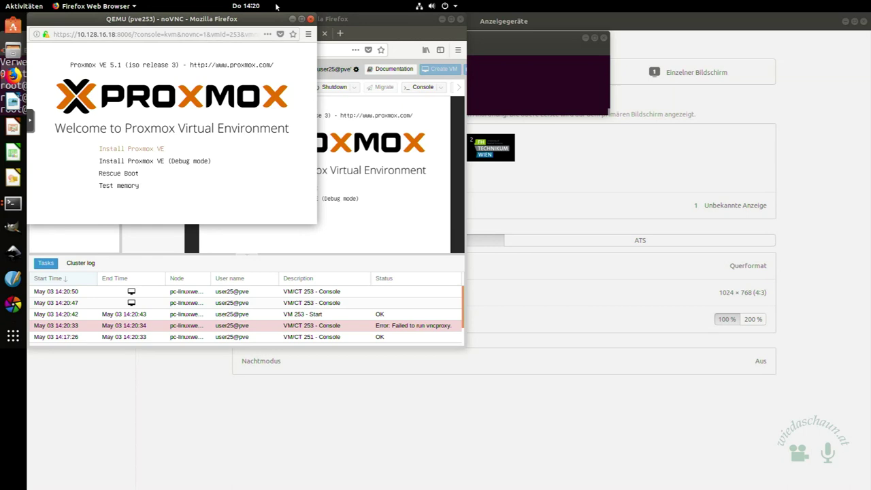
drag(266, 17, 397, 58)
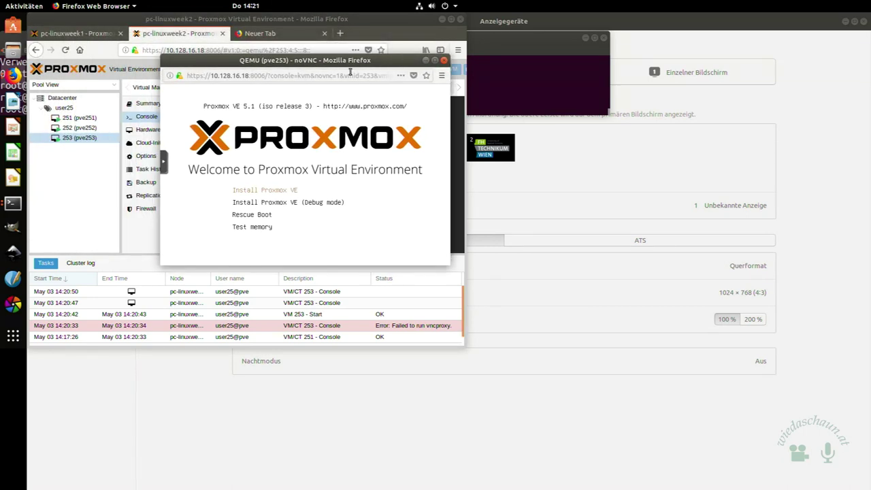
drag(354, 60, 274, 72)
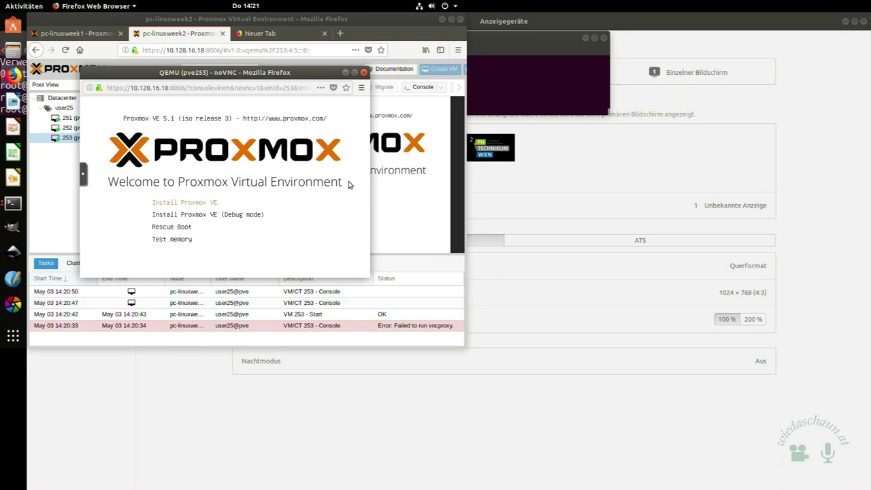
key(Return)
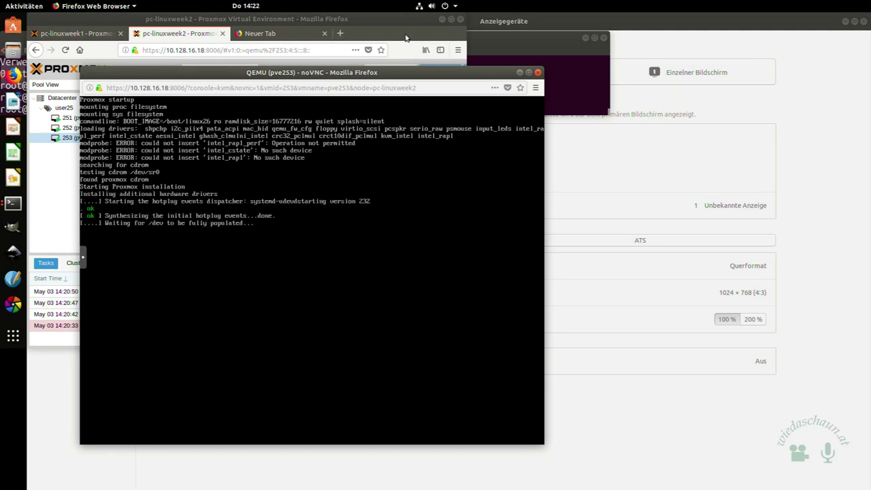
Shrink and move the noVNC console window to the top-left while the installer loads
drag(406, 72, 351, 12)
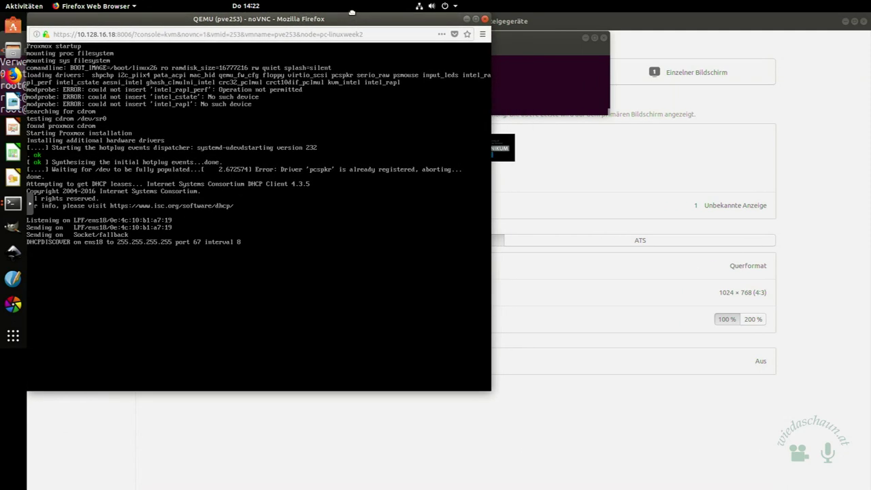
key(super)
key(super)
key(super)
key(super)
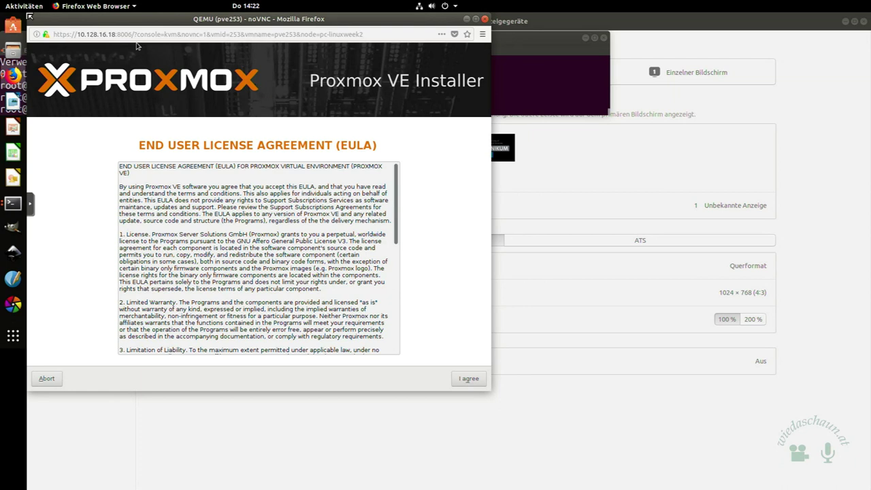
drag(34, 17, 104, 18)
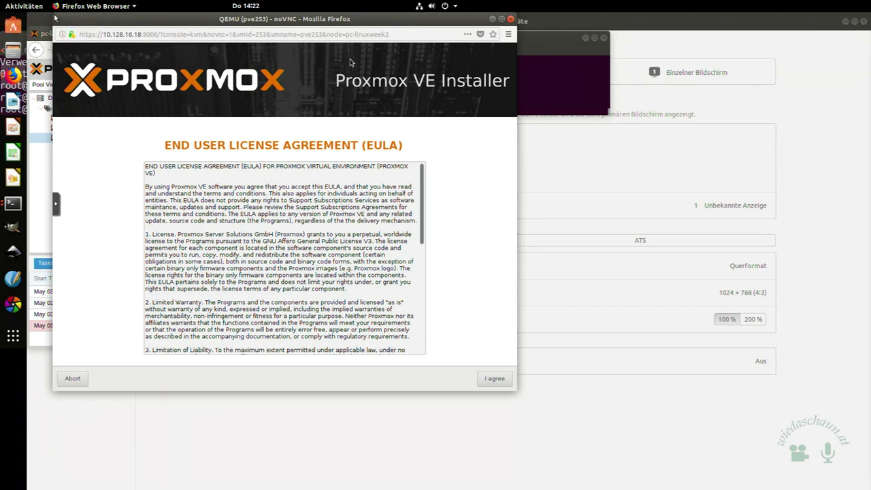
drag(59, 17, 125, 80)
drag(418, 115, 249, 92)
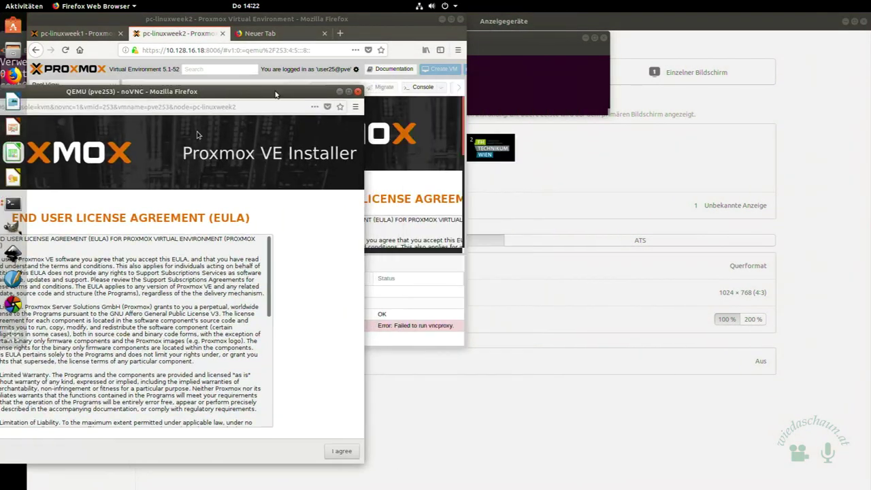
Close the pop-out console and enlarge VM 253's embedded console by hiding Tasks and narrowing the tree
click(356, 91)
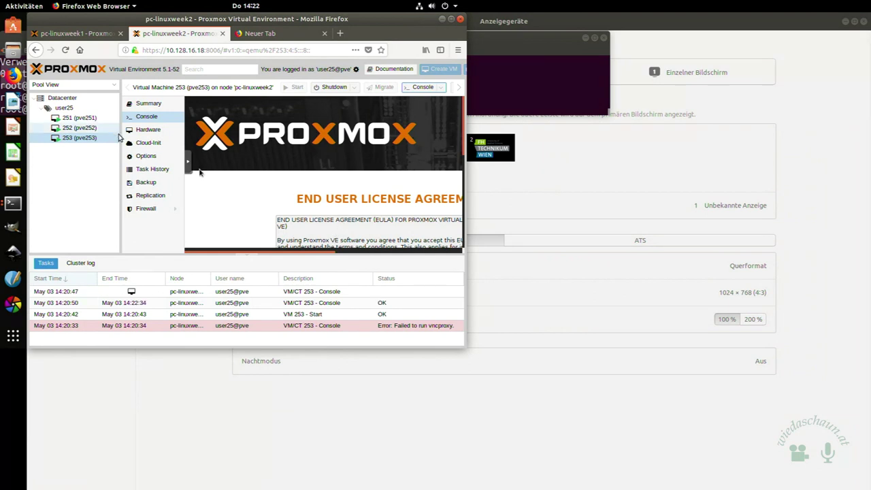
click(151, 129)
click(156, 118)
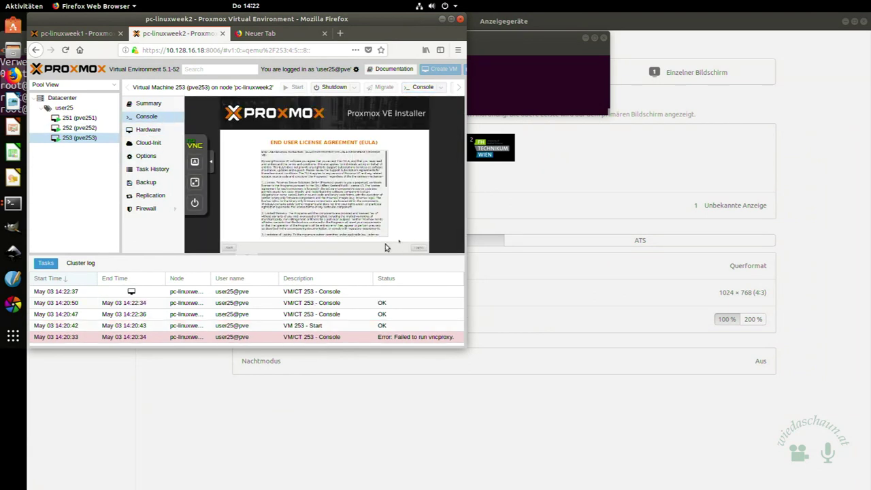
click(248, 255)
drag(120, 159, 68, 159)
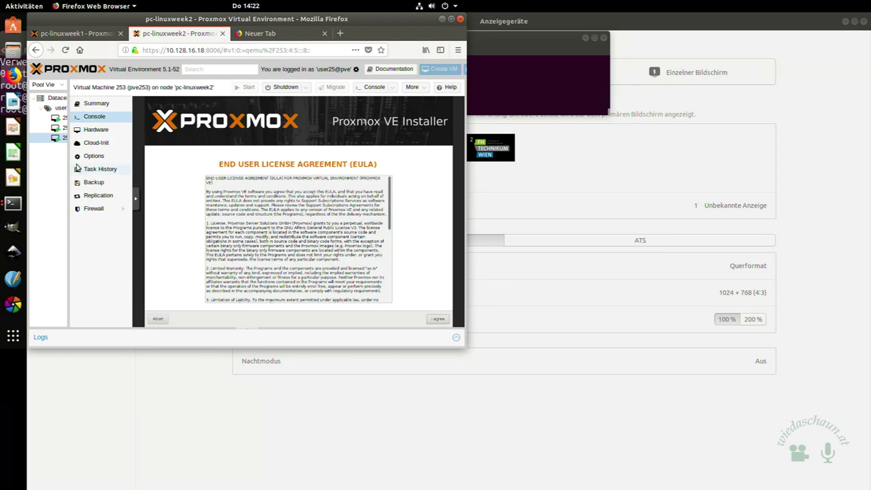
drag(69, 167, 46, 165)
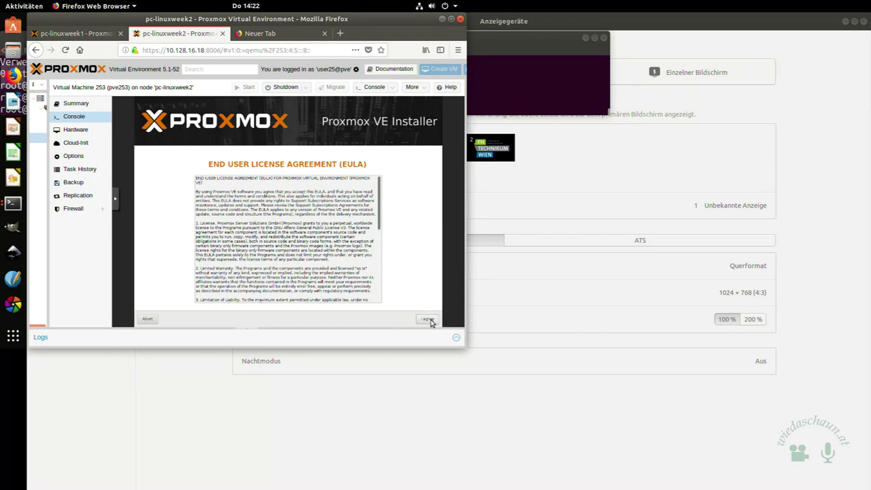
Accept the installer's license and open the target hard-disk options (ext4, hdsize 32.0)
click(427, 319)
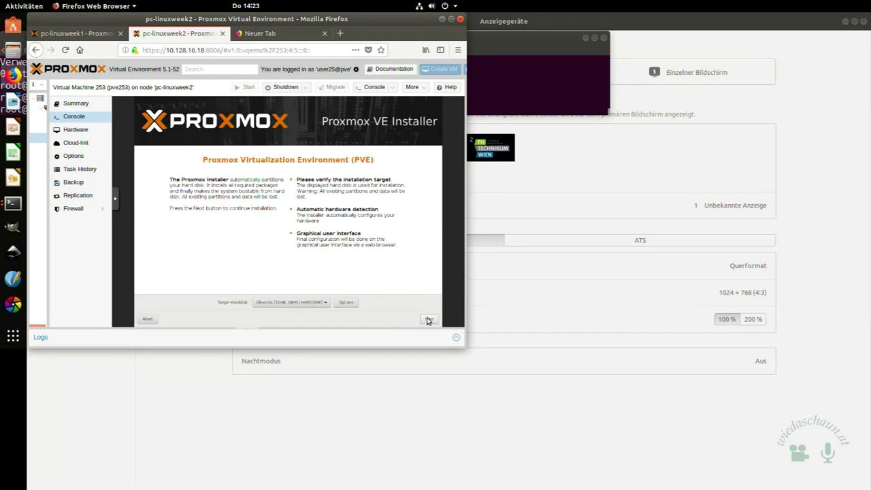
drag(409, 21, 355, 21)
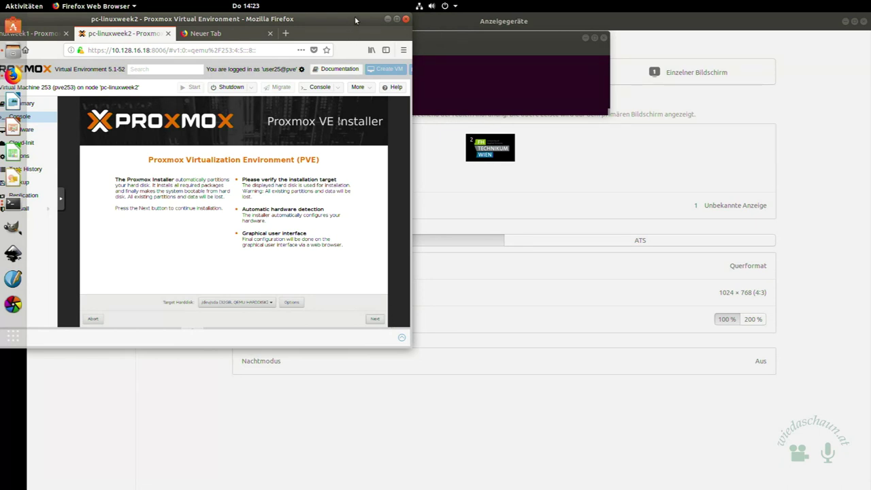
drag(354, 19, 321, 15)
click(259, 302)
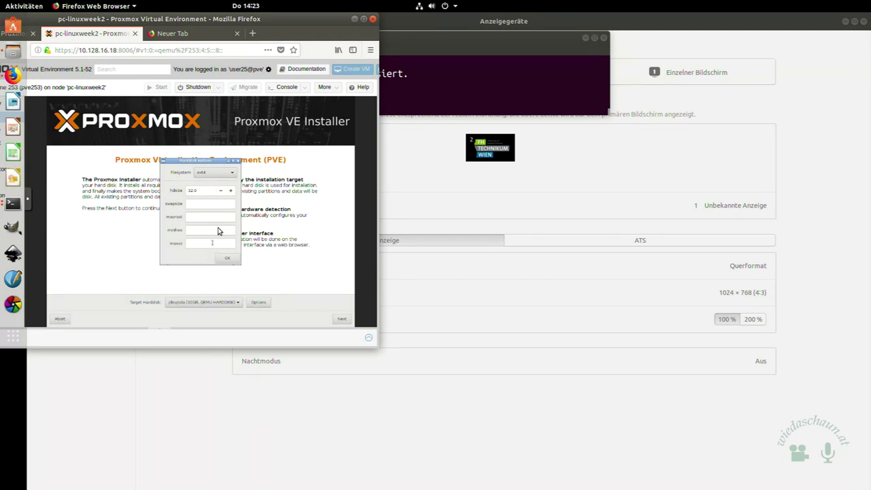
Open the Filesystem dropdown to see the ext3, ext4, xfs and zfs RAID choices
click(214, 173)
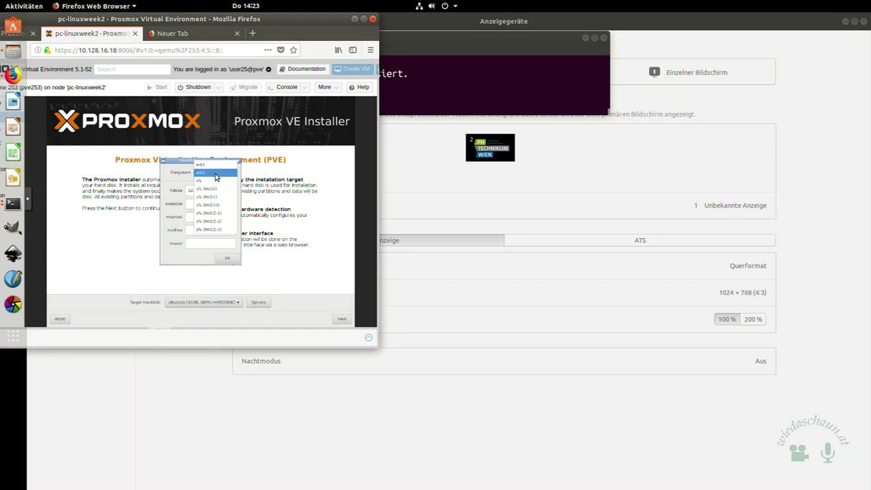
Keep ext4 on the 32 GB disk, confirm the options and continue to Location and Time Zone
click(216, 177)
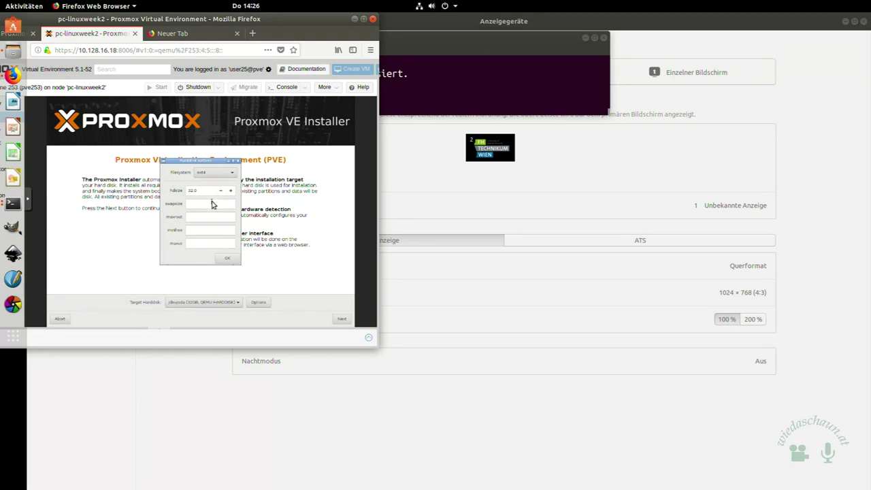
click(229, 259)
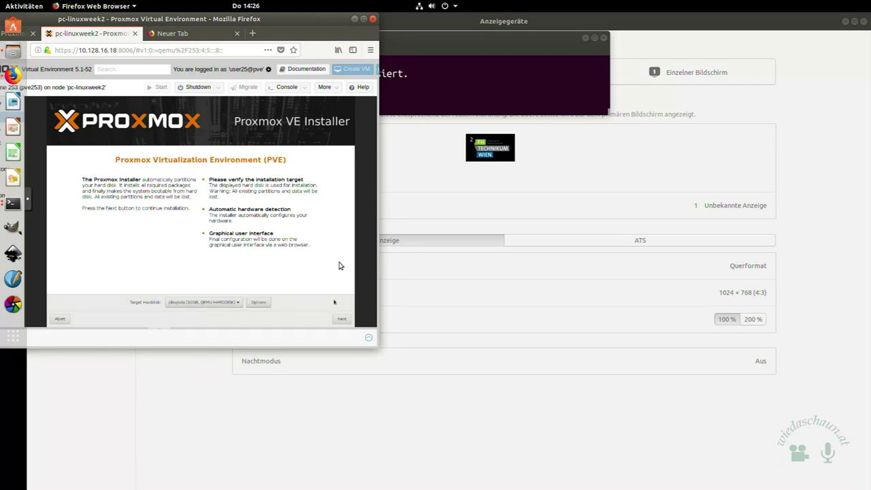
click(341, 319)
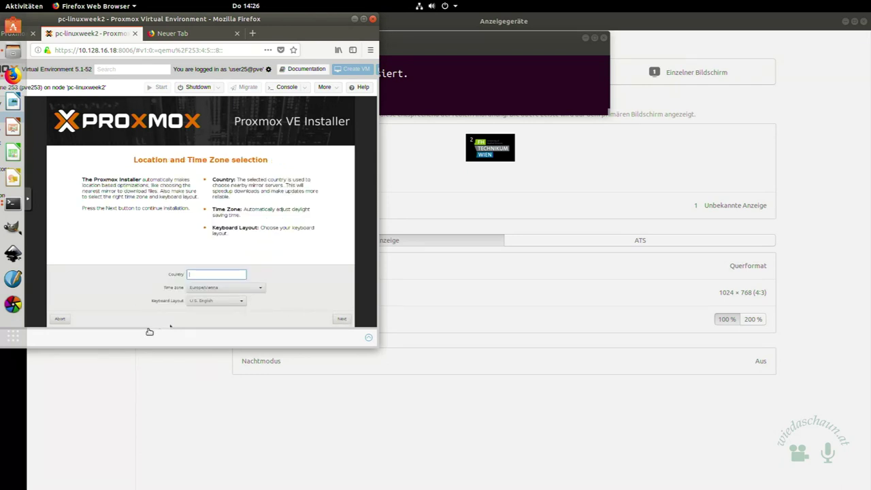
Set country Austria, time zone Europe/Vienna and German keyboard layout, then continue to the password page
text(V)
key(BackSpace)
text(Austr)
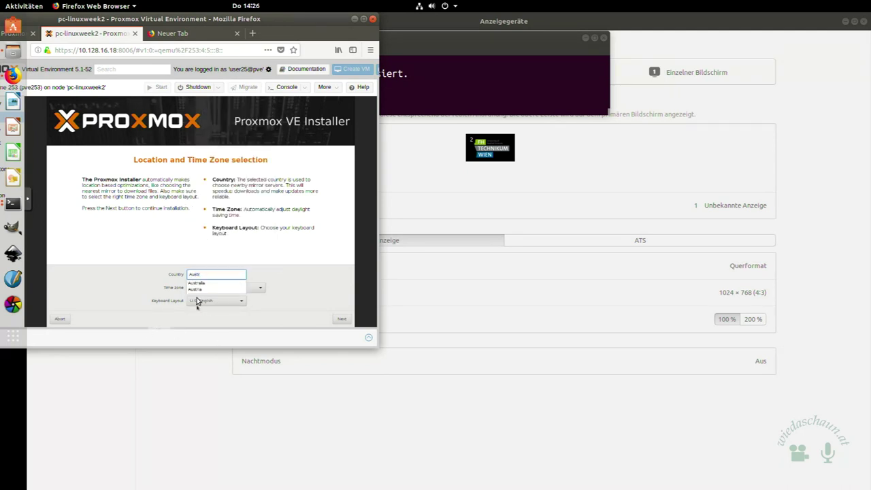
click(197, 289)
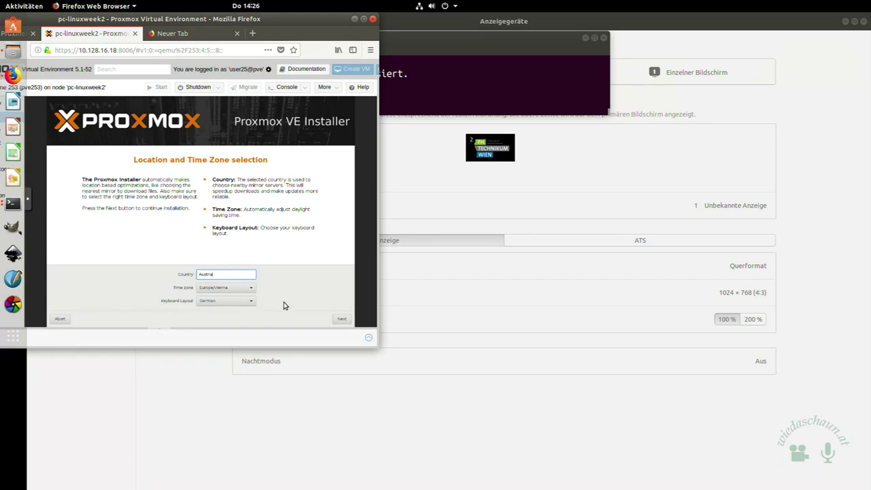
click(220, 289)
click(248, 302)
click(248, 305)
click(248, 304)
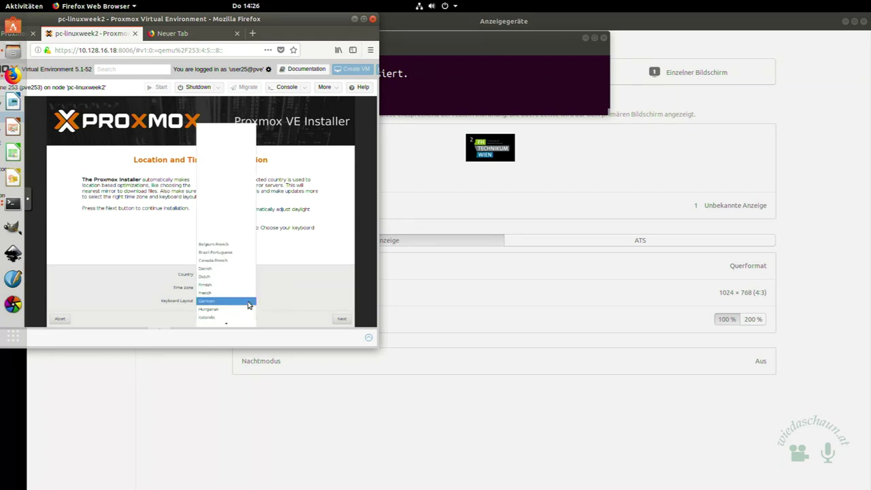
click(249, 305)
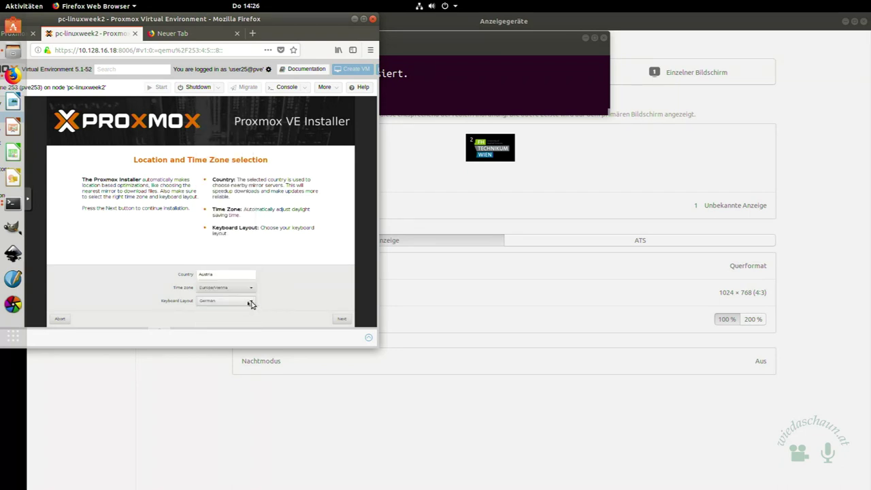
click(340, 319)
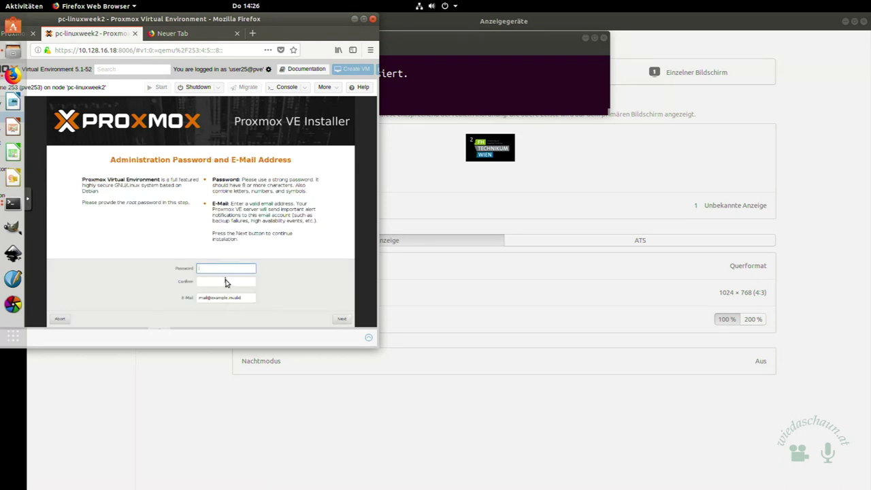
Trim the default e-mail address, then enter and confirm the root password
click(238, 299)
key(BackSpace)
key(BackSpace)
key(BackSpace)
click(208, 270)
text(*************)
key(Tab)
text(**************)
click(341, 319)
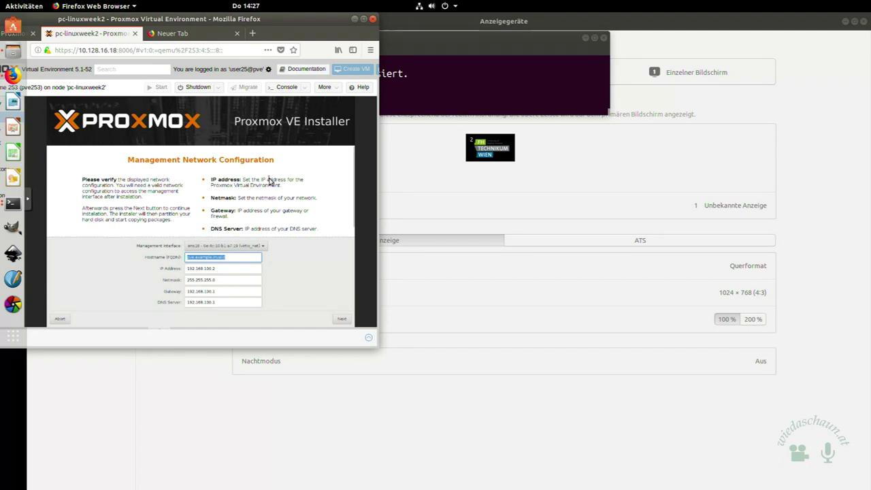
Keep the existing virtio interface and change the hostname from pve.example.invalid to pve253.linuxwochen.local
click(216, 247)
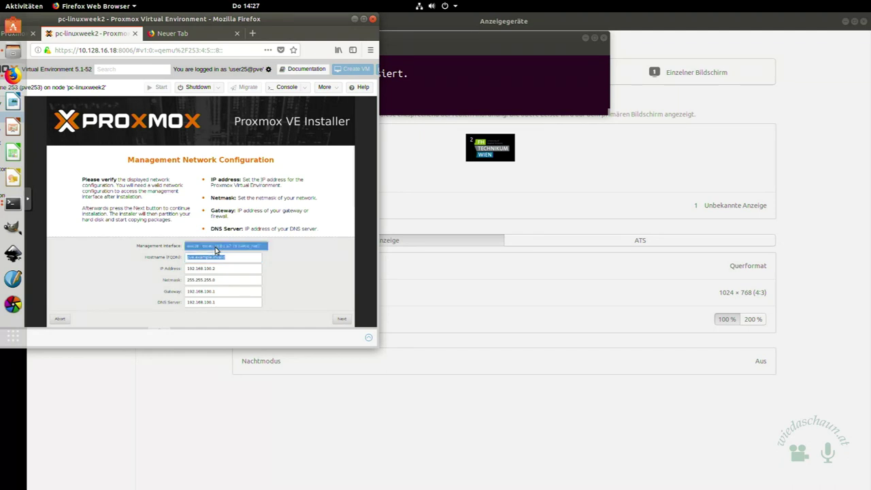
click(215, 248)
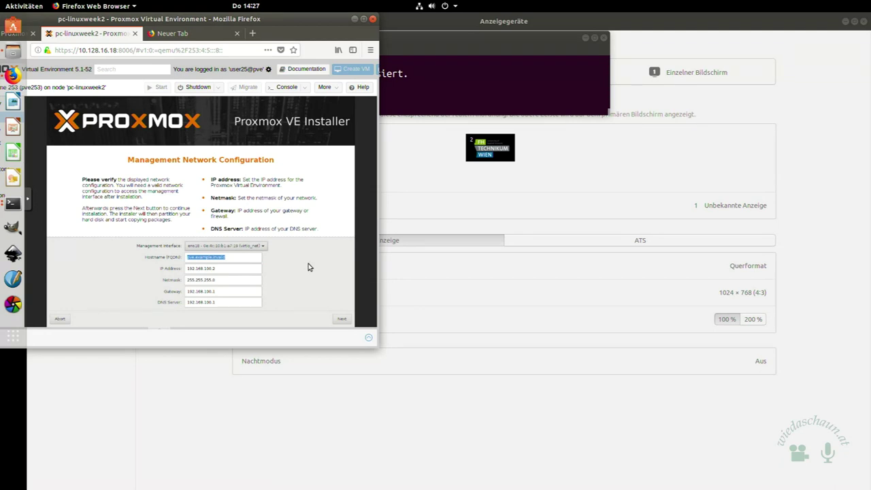
click(239, 262)
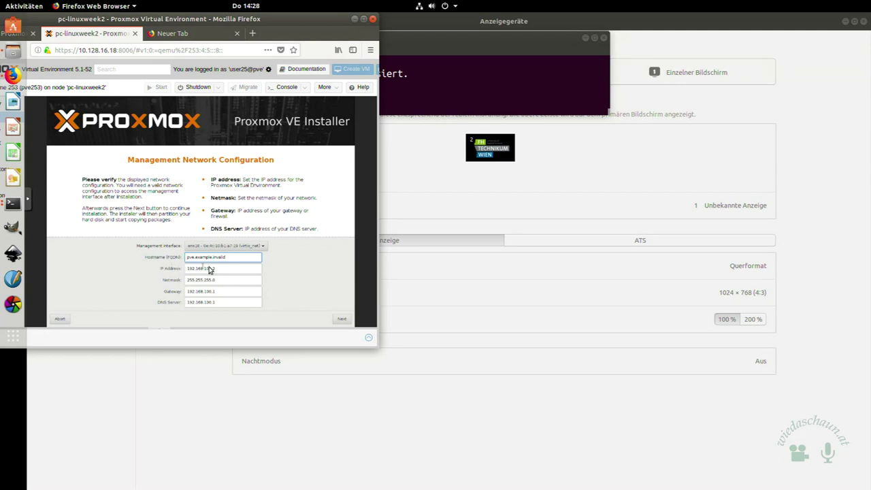
double_click(191, 258)
click(195, 257)
text(253)
key(ctrl+shift+Left)
key(ctrl+shift+Left)
text(linuxwochen.local)
Change the IP address to 192.168.25.253 and the gateway to 192.168.25.1
click(246, 273)
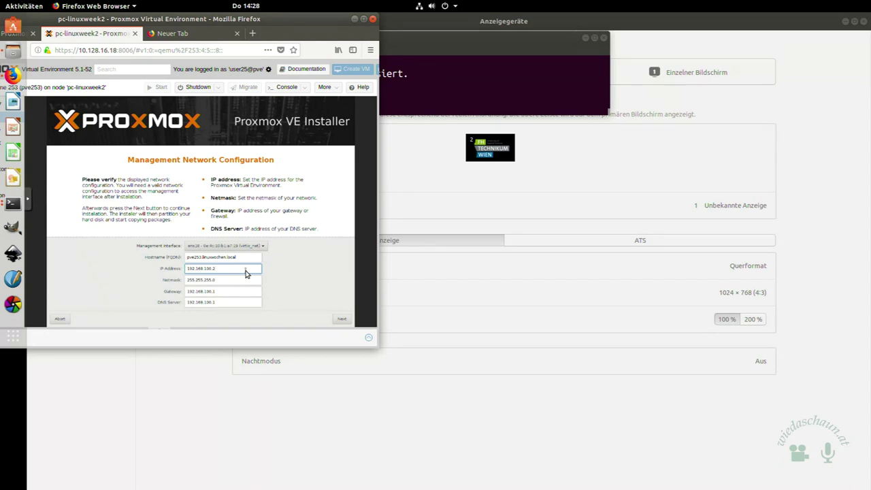
key(BackSpace)
key(BackSpace)
key(BackSpace)
key(BackSpace)
text(25)
click(237, 282)
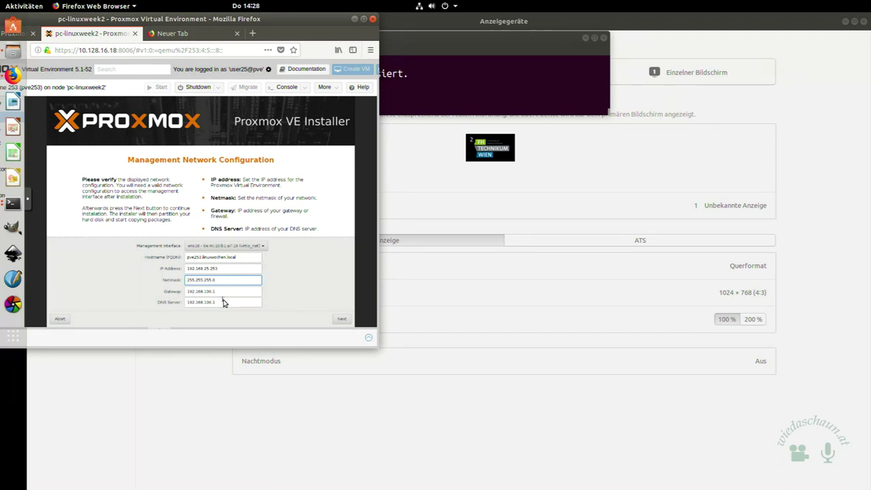
click(224, 293)
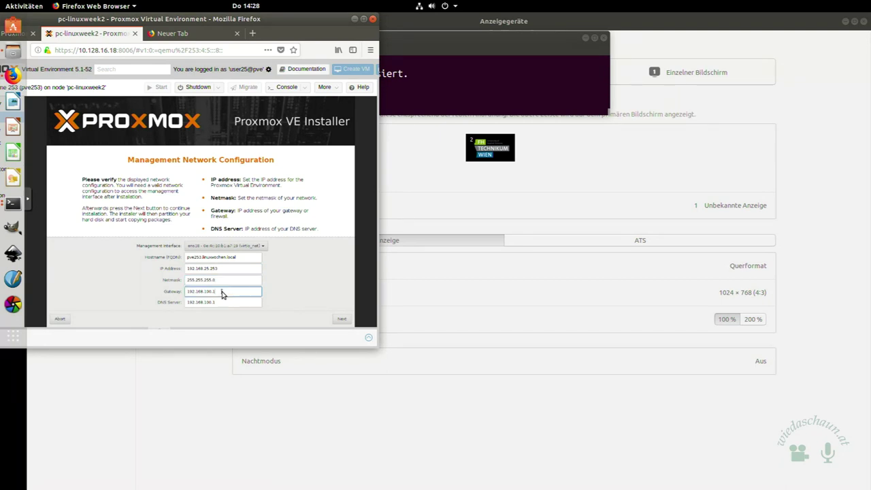
key(BackSpace)
key(BackSpace)
key(BackSpace)
key(BackSpace)
text(25.)
Set the DNS server to 8.8.8.8, recheck the network fields, and start the installation
click(208, 303)
drag(205, 302, 212, 301)
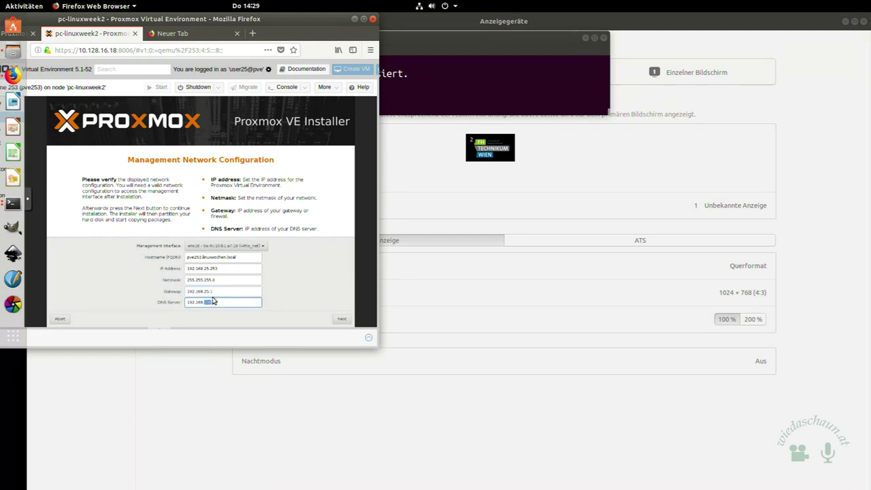
click(235, 291)
click(223, 282)
triple_click(219, 302)
text(8.8.8.8)
click(230, 279)
click(220, 294)
click(229, 272)
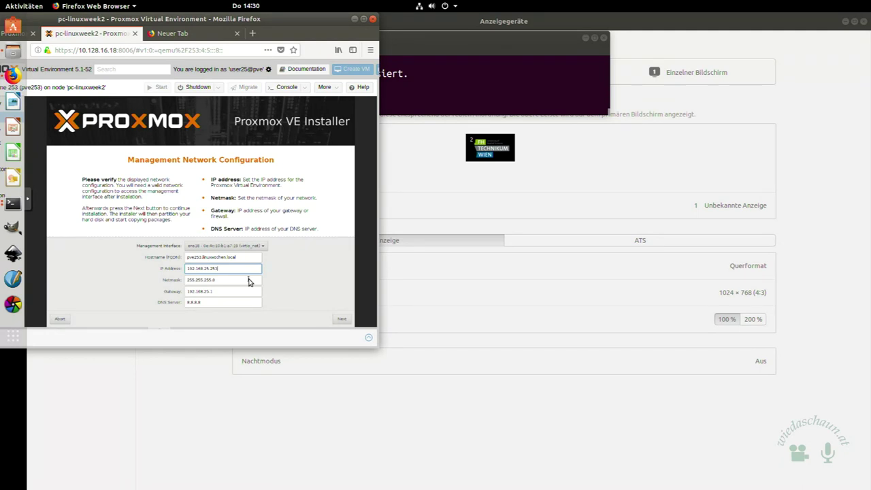
click(343, 319)
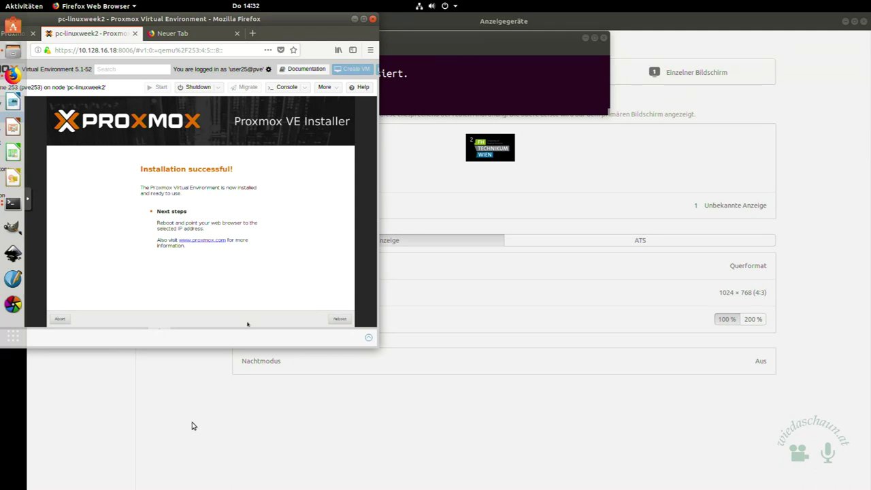
Reboot VM 253 and boot the default Proxmox VE entry from the GRUB menu
click(340, 319)
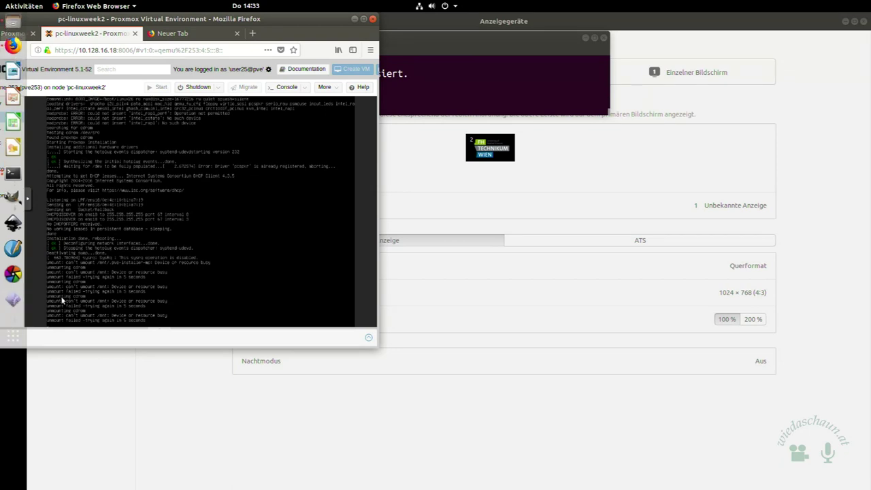
click(119, 338)
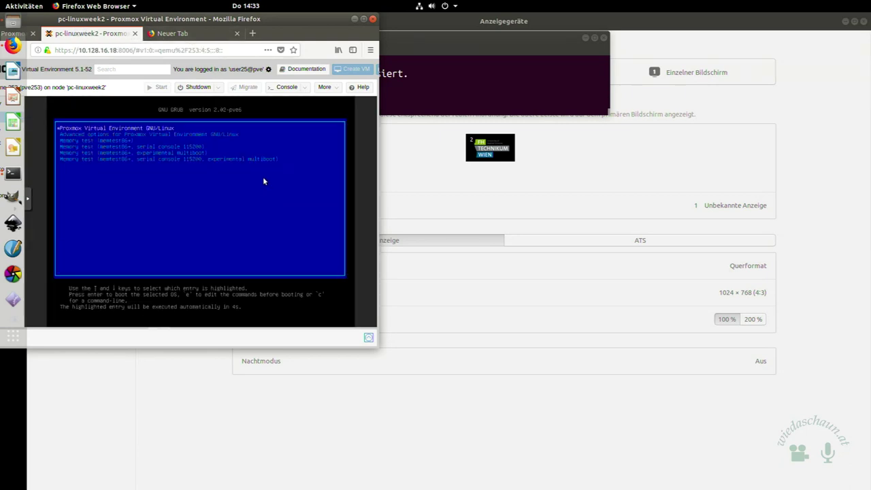
key(Return)
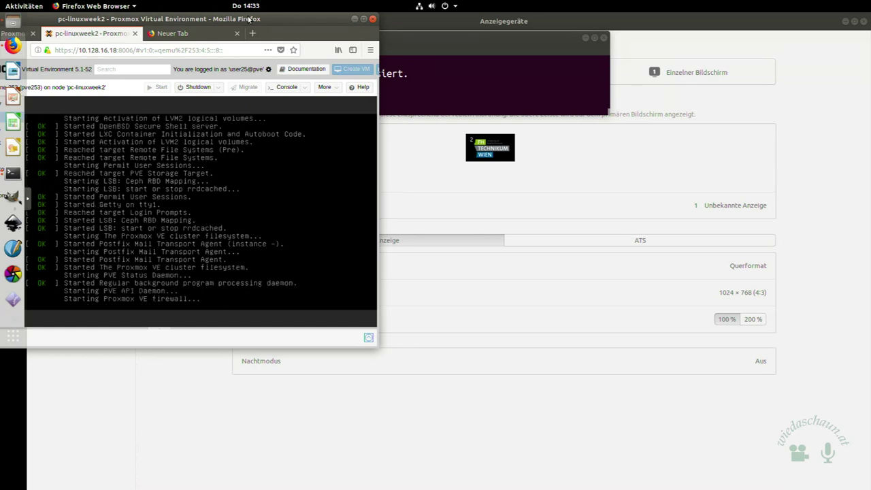
drag(249, 19, 317, 18)
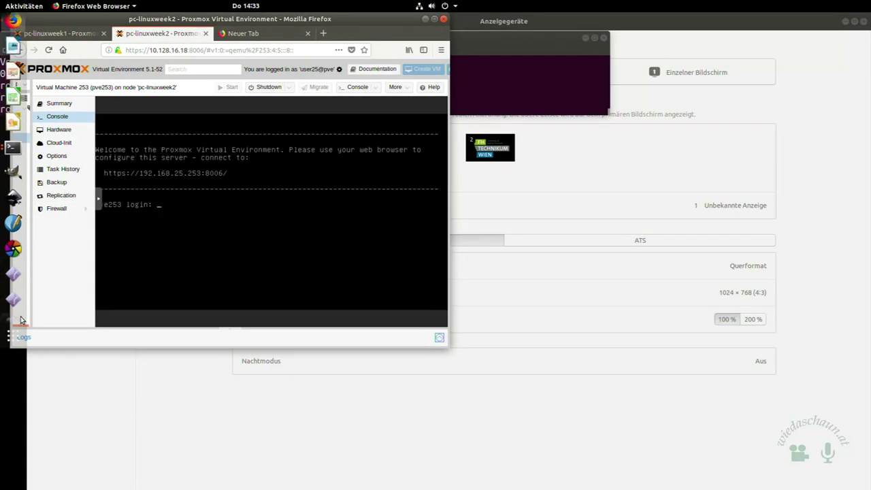
right_click(26, 282)
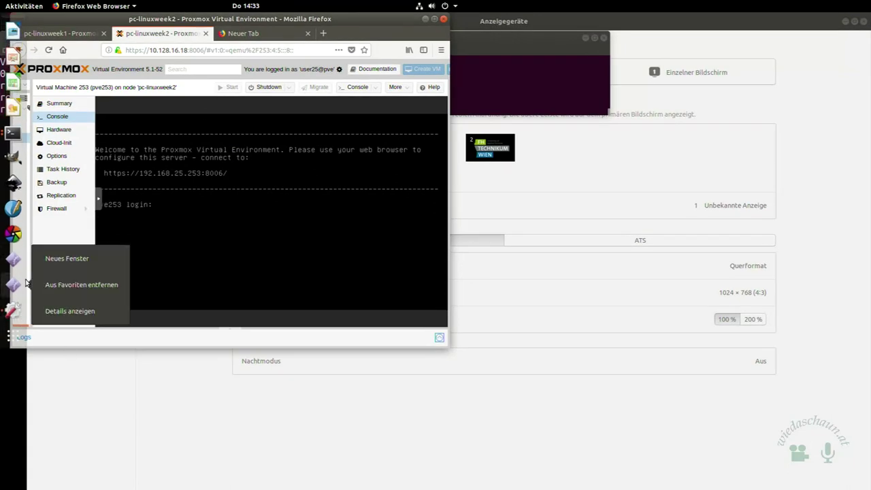
click(66, 349)
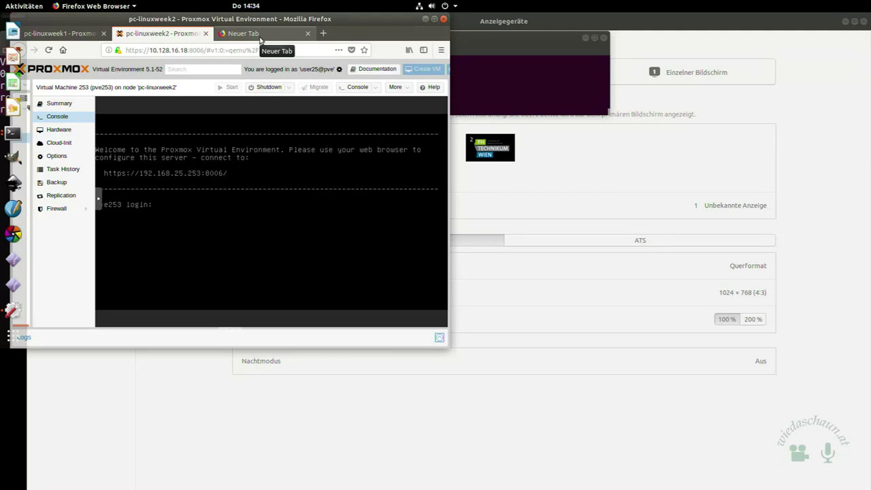
click(259, 40)
click(180, 40)
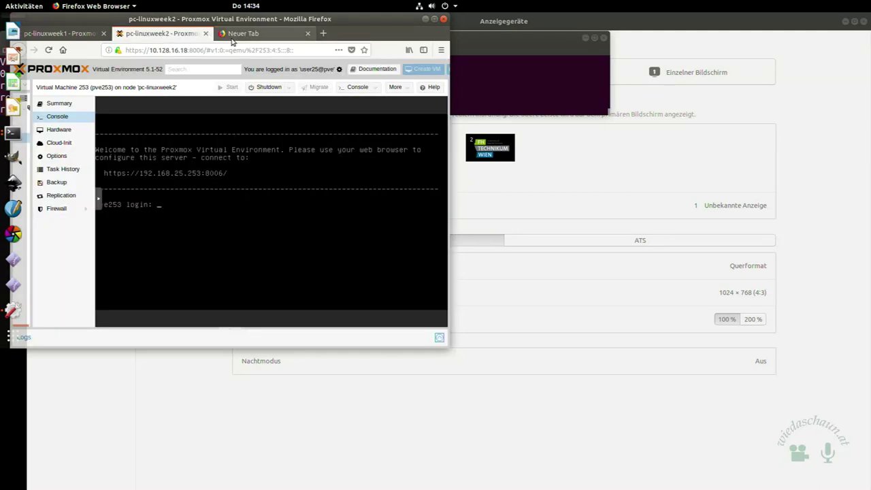
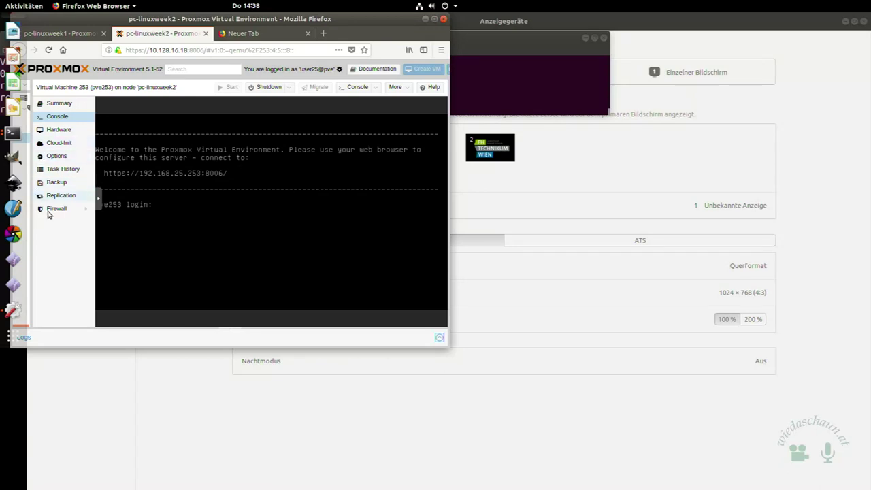
Shift the browser window slightly right and widen the resource tree panel a little
drag(83, 19, 101, 18)
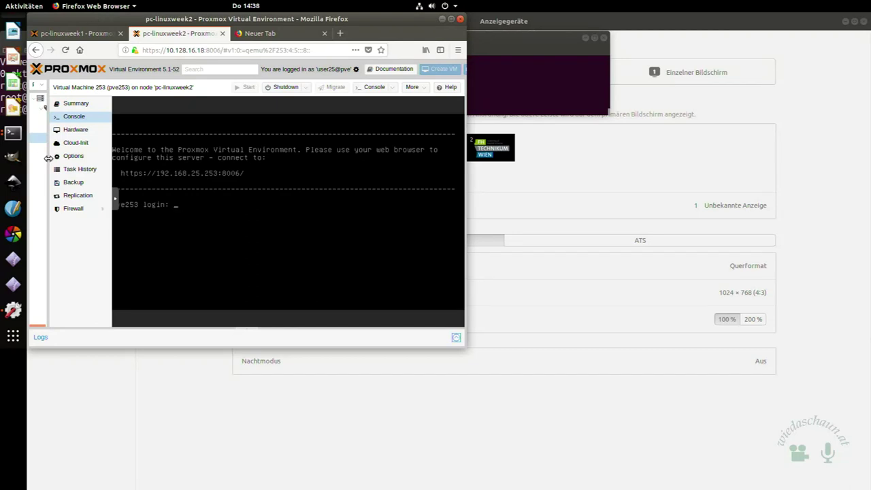
drag(55, 160, 62, 160)
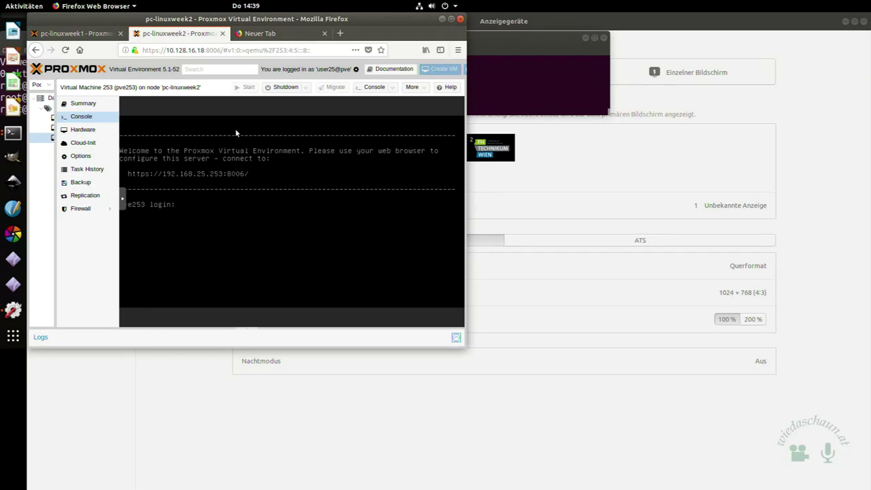
Widen the resource tree until Datacenter, pool user25 and VMs 251–253 are visible
drag(56, 129, 79, 134)
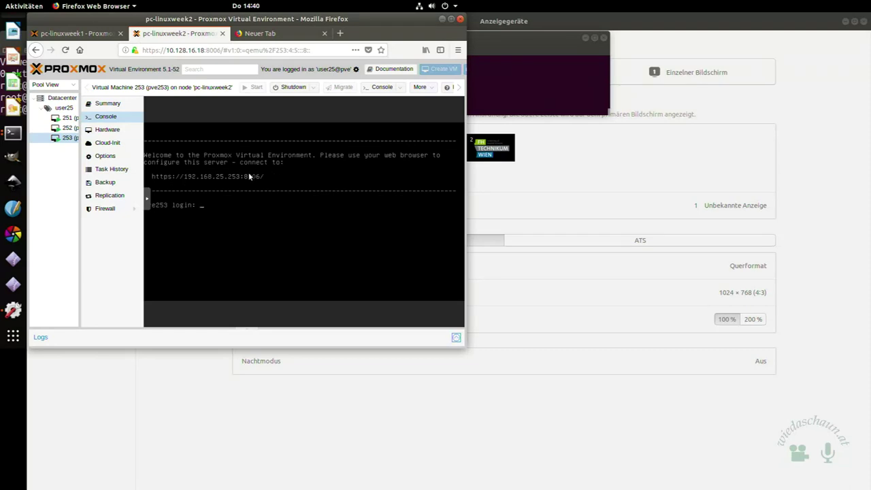
Widen the tree to show VM names and select VM 251 (pve251) to load its console
click(60, 136)
drag(79, 116, 117, 116)
click(81, 118)
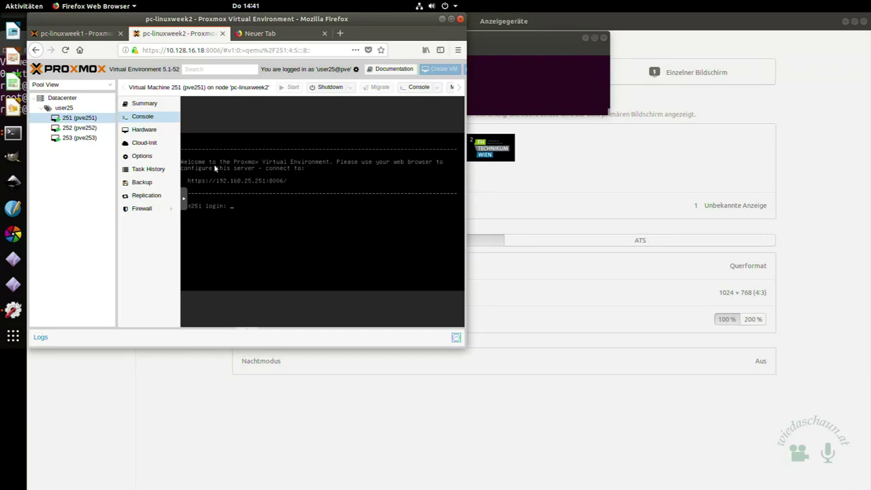
Log in as root on pve251 through a separate noVNC console window
text(root)
key(Return)
click(414, 90)
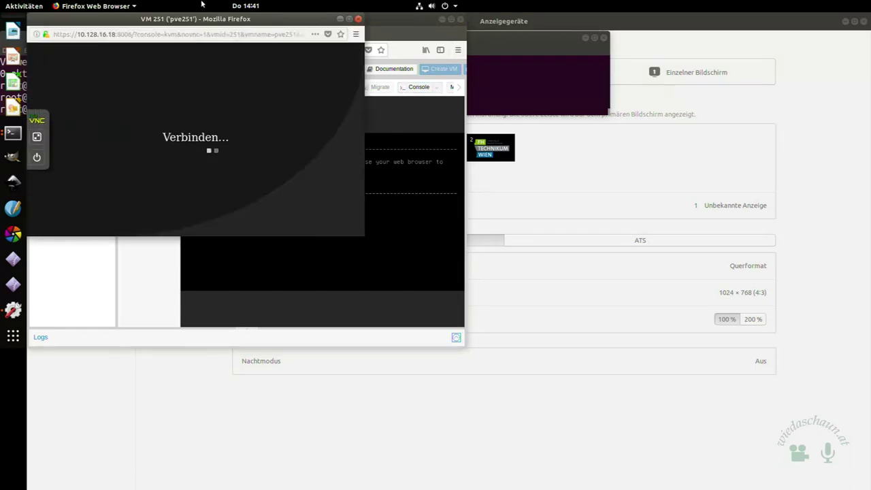
drag(202, 15, 225, 34)
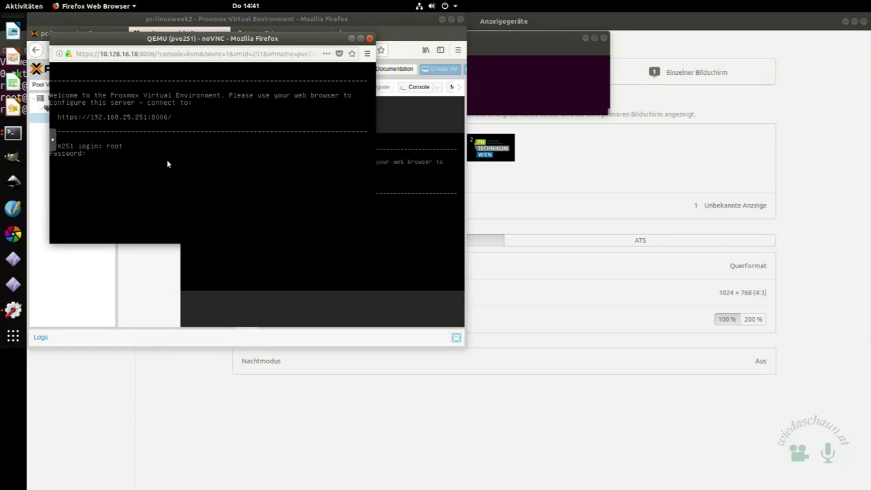
key(Return)
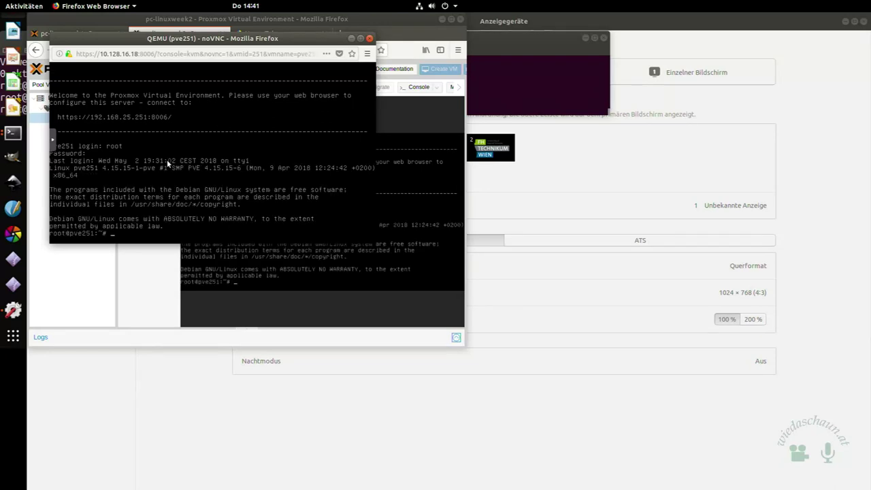
Start the graphical desktop with startx and fit the console window to it
text(startx)
key(Return)
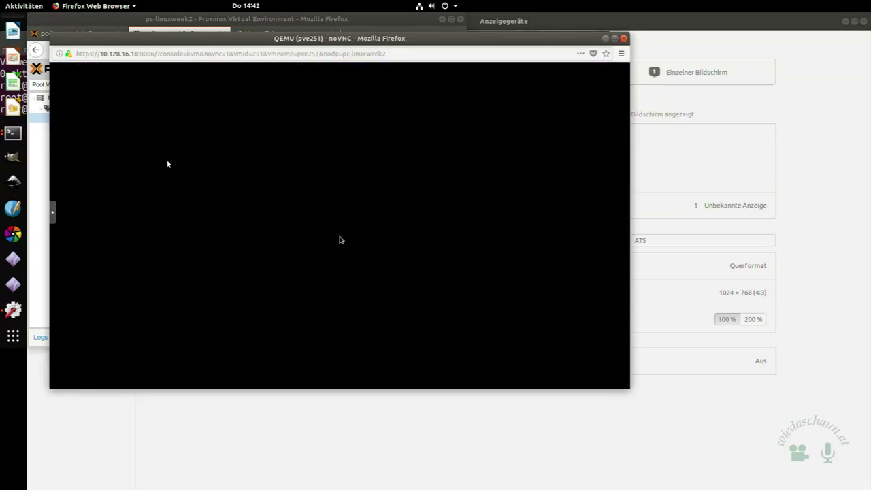
mouse_move(238, 39)
mouse_down()
mouse_move(206, 24)
mouse_move(228, 29)
mouse_up()
drag(76, 31, 3, 21)
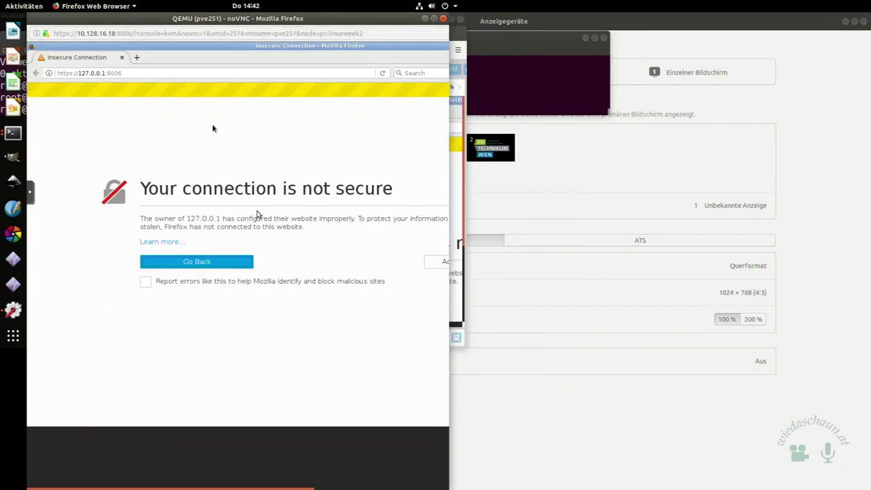
Show the certificate error details, then close the separate console window
click(435, 261)
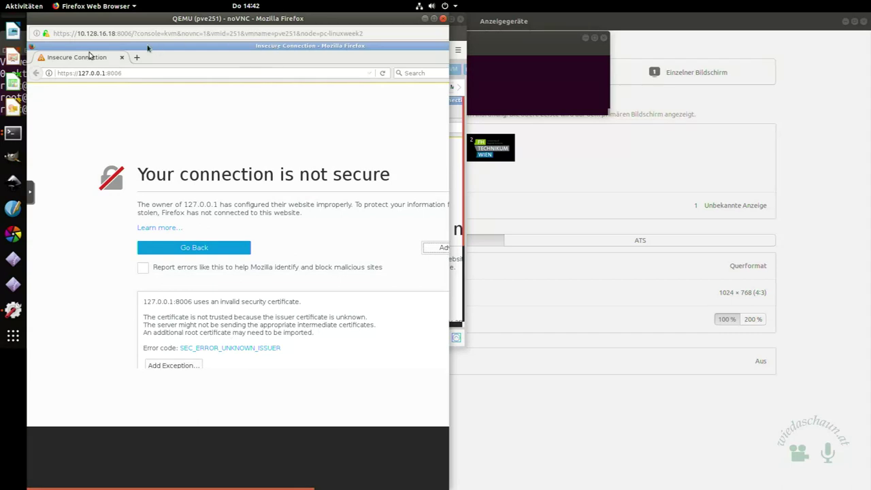
double_click(92, 19)
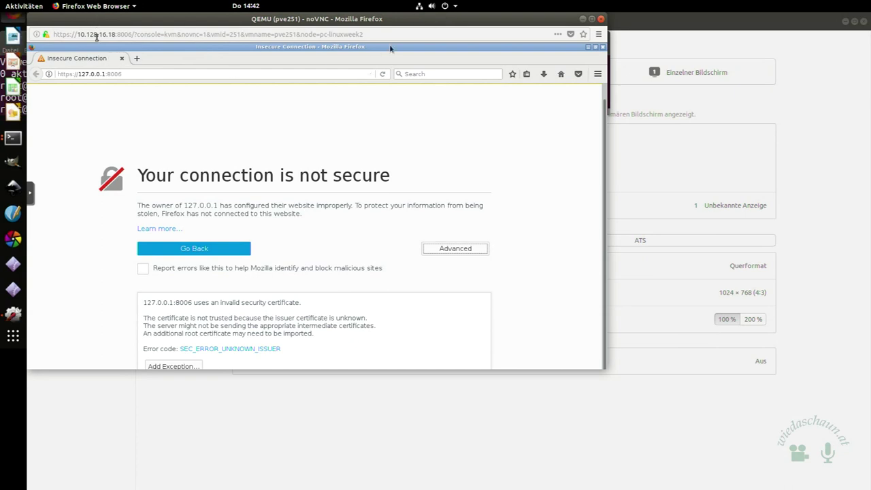
key(ctrl+w)
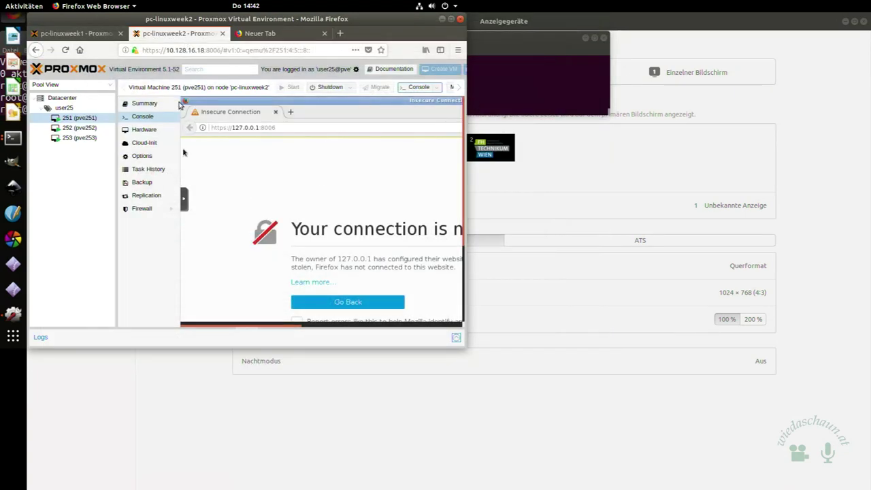
Reopen VM 251's built-in console and accept the 127.0.0.1:8006 certificate exception
click(132, 129)
click(131, 117)
drag(116, 136, 21, 134)
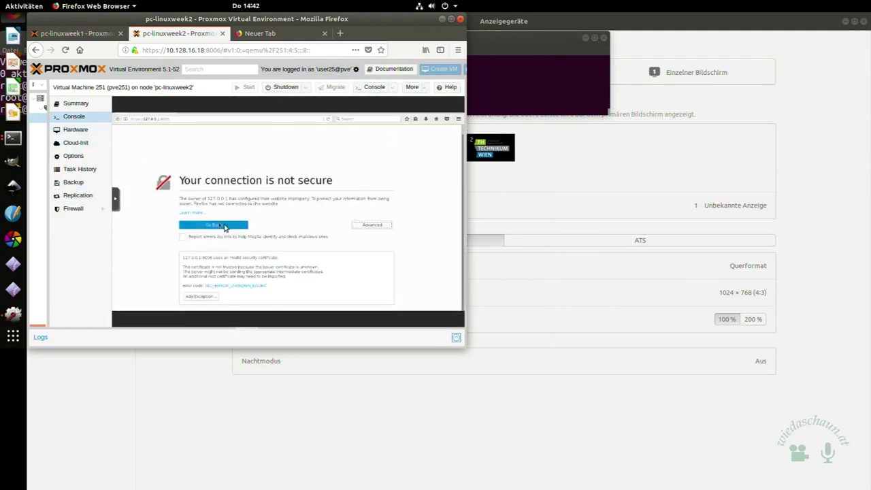
click(74, 127)
click(75, 118)
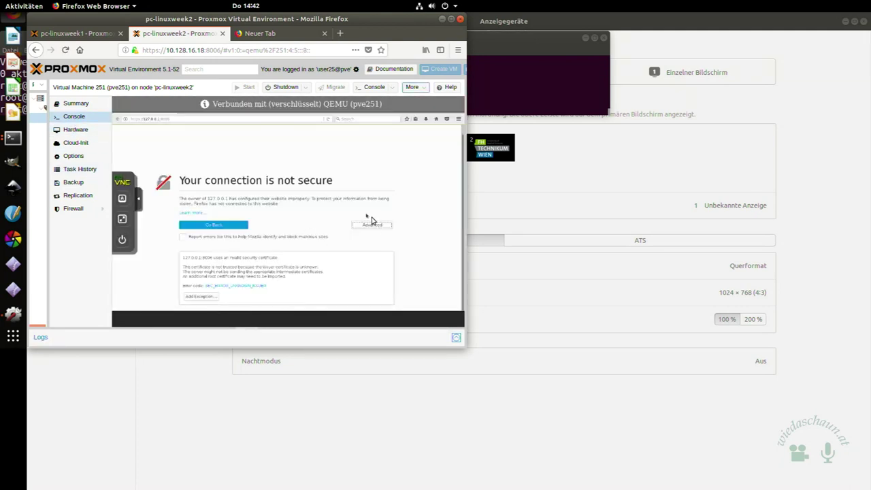
click(202, 300)
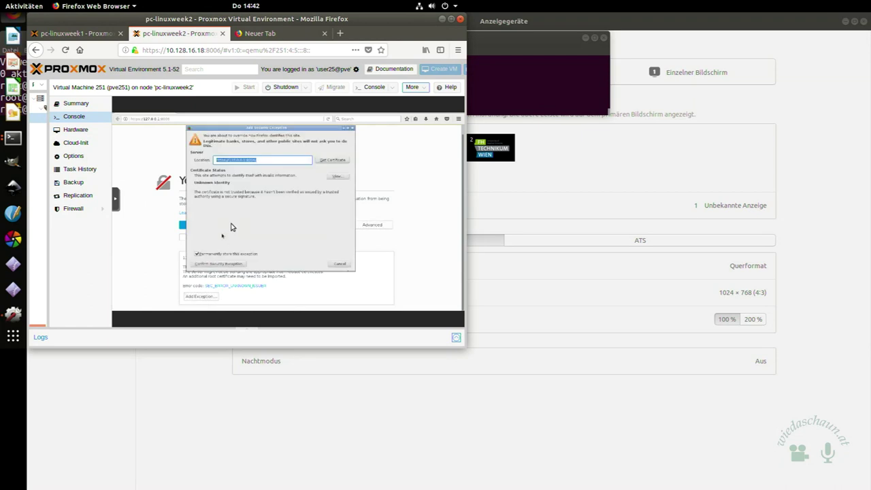
click(217, 264)
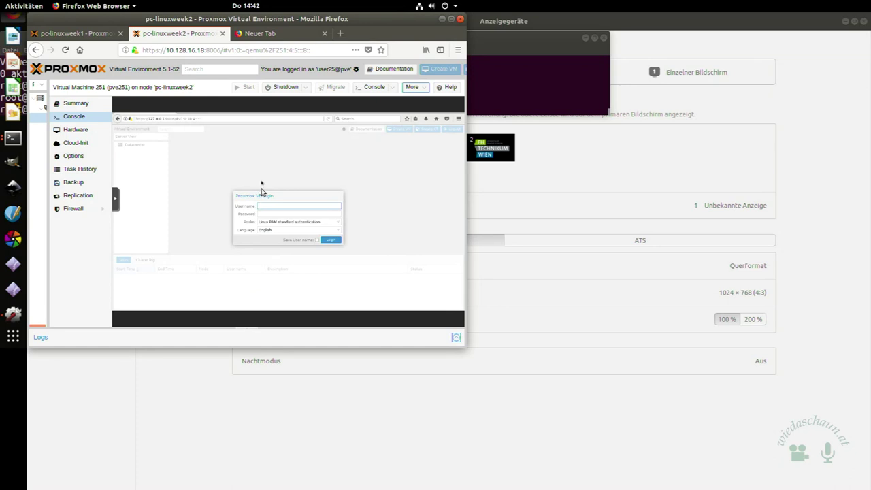
Log into the nested Proxmox web UI as root with the account password and dismiss the no-subscription notice
text(root)
key(Tab)
text(**************)
key(Return)
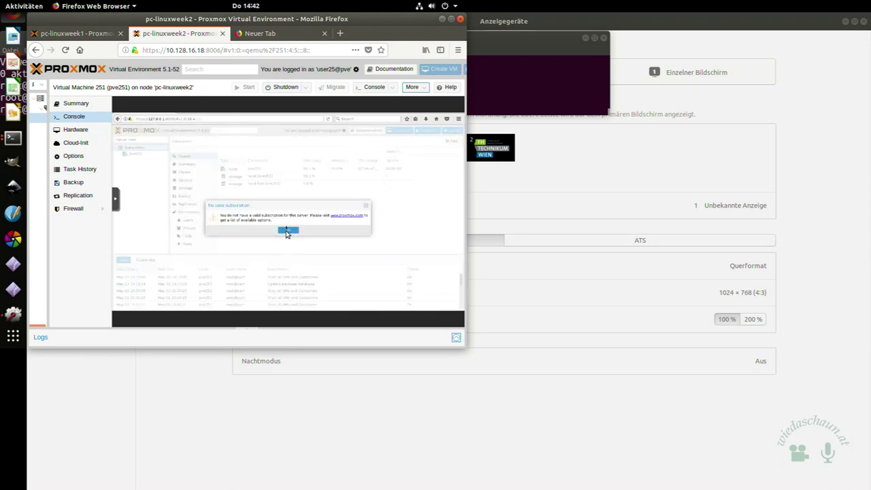
click(288, 229)
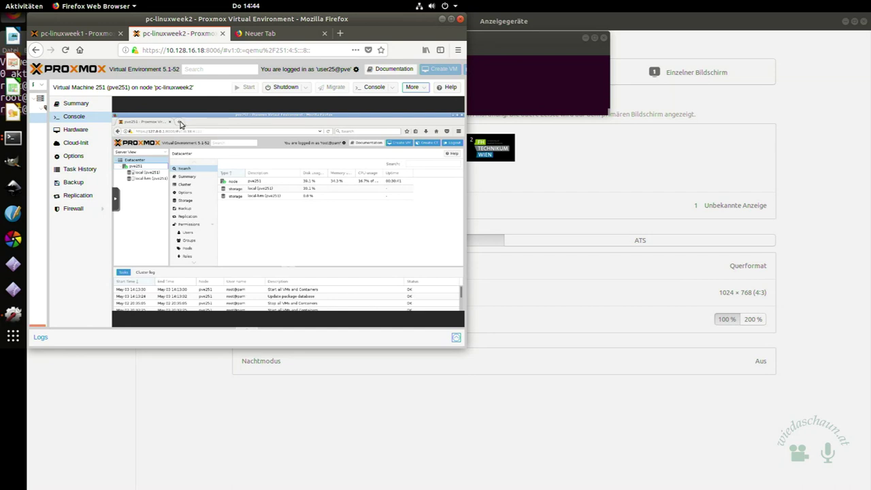
Open a new tab in the guest browser and start typing the address 192.16
click(180, 123)
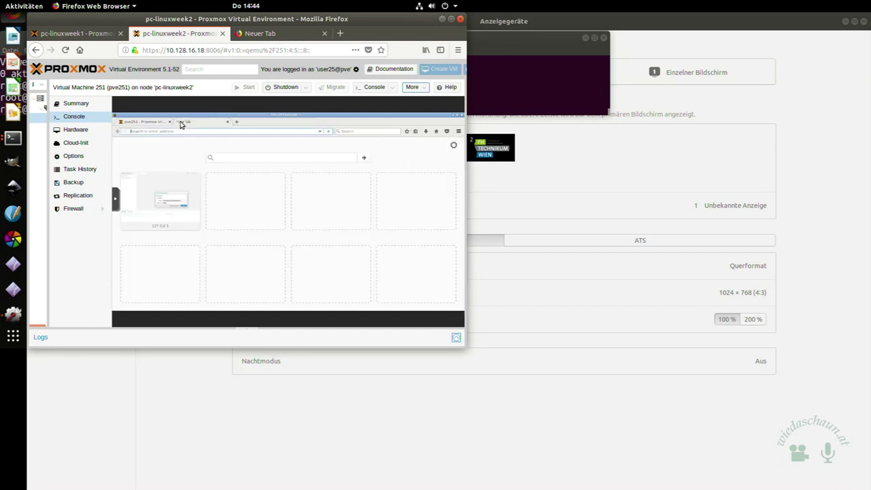
click(142, 122)
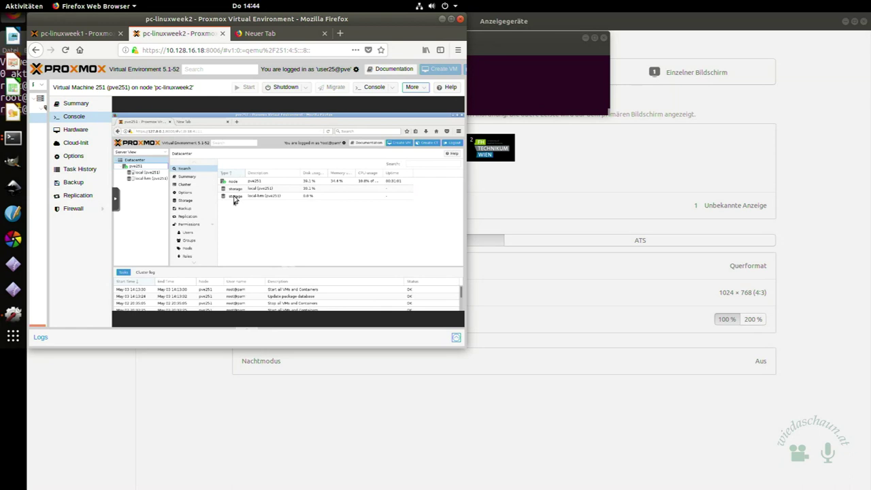
click(183, 123)
click(179, 131)
text(192.168)
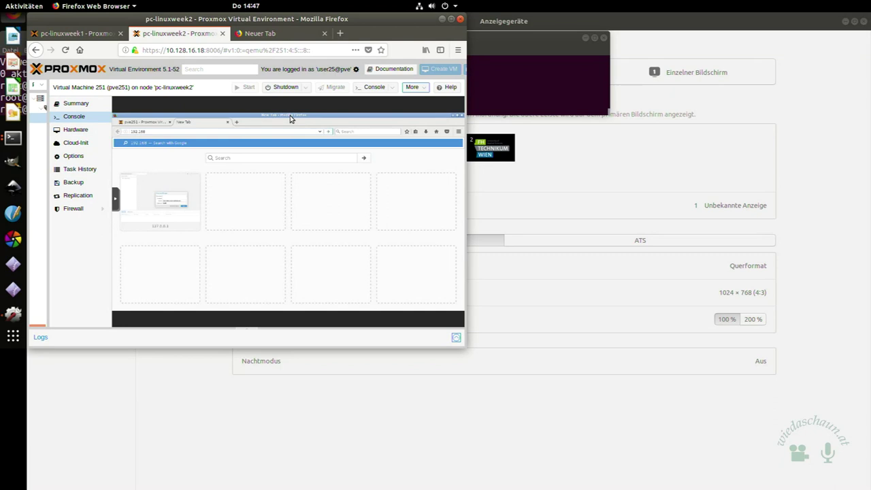
Bring the root terminal window to the front
click(23, 131)
Reposition and enlarge the root terminal, then list the routing table with ip route
click(86, 184)
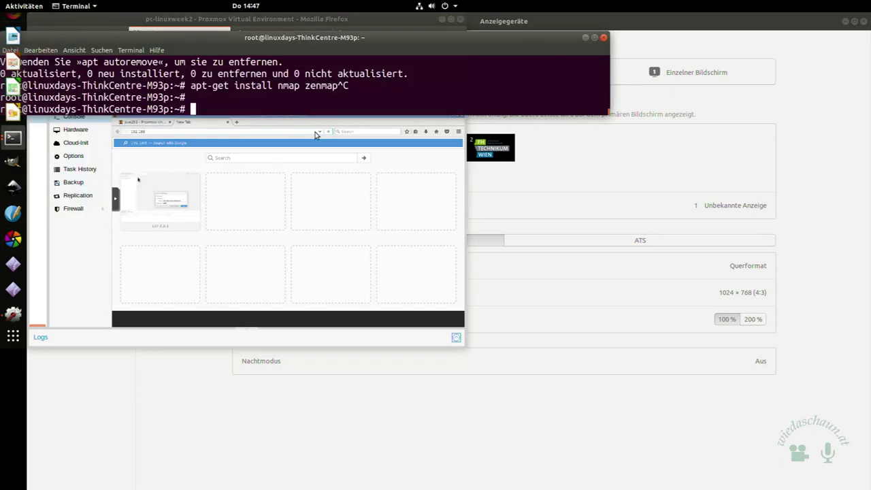
click(15, 139)
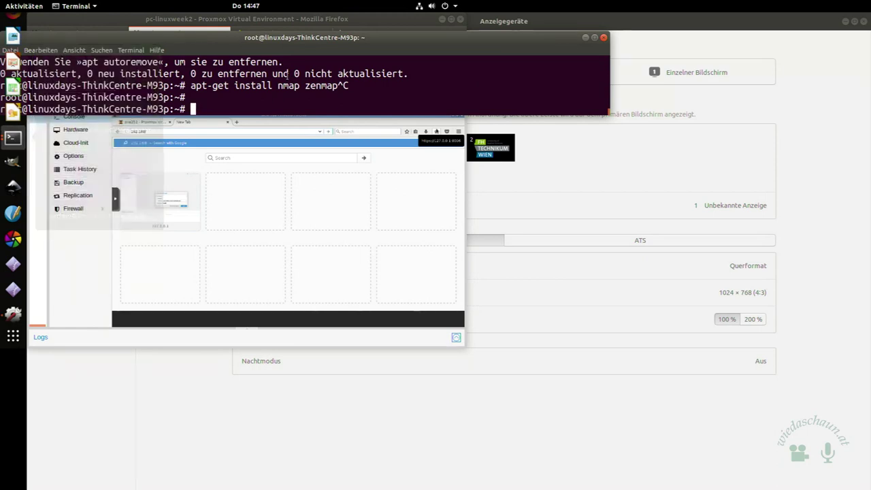
drag(317, 37, 385, 119)
drag(74, 118, 134, 83)
text(i)
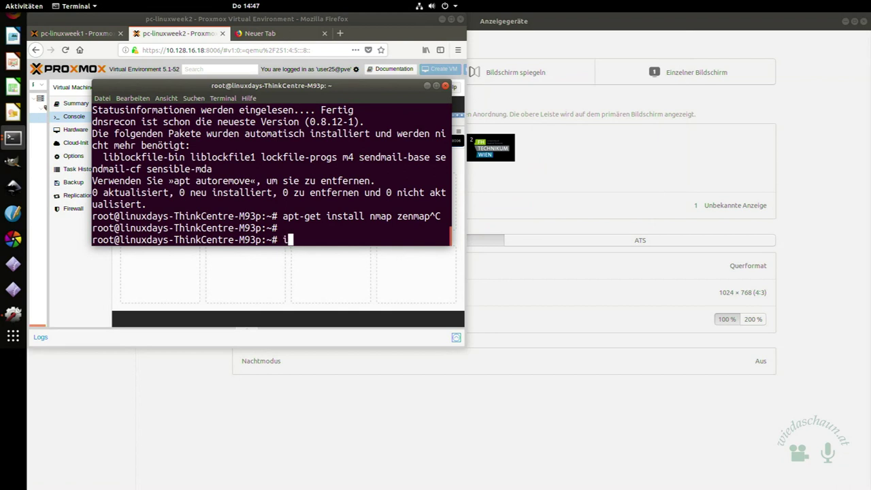
text(p route)
key(Return)
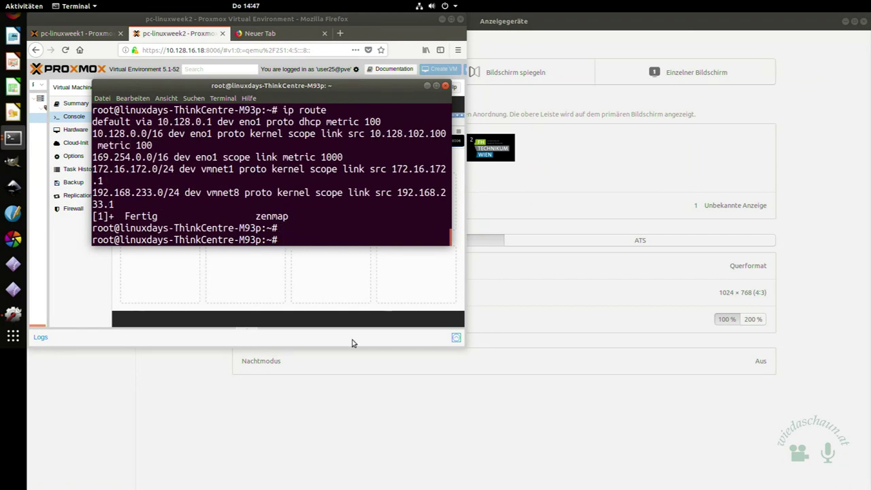
key(Return)
drag(369, 295, 368, 314)
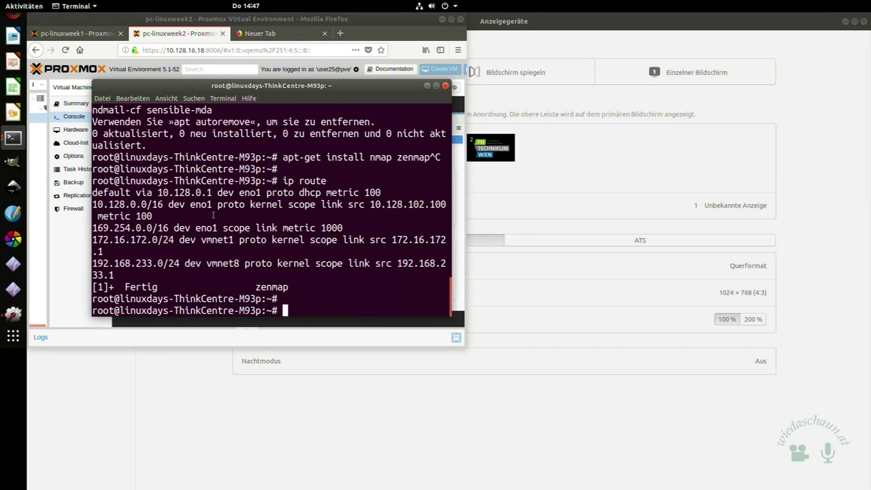
Rerun the routing table listing in colour as ip -c route
key(Up)
key(Home)
key(Right)
key(Right)
text(-c)
key(Return)
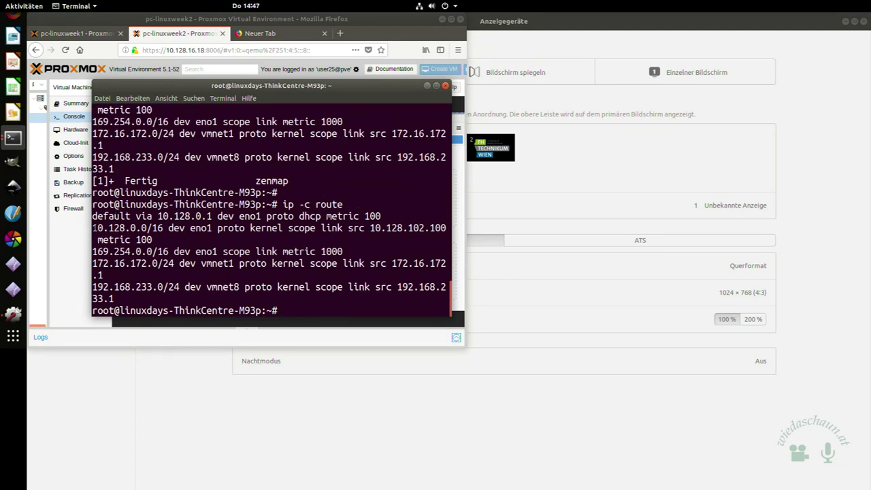
Draft the command ip route add 192.168.25.0/24
key(Up)
key(Up)
text(add 19)
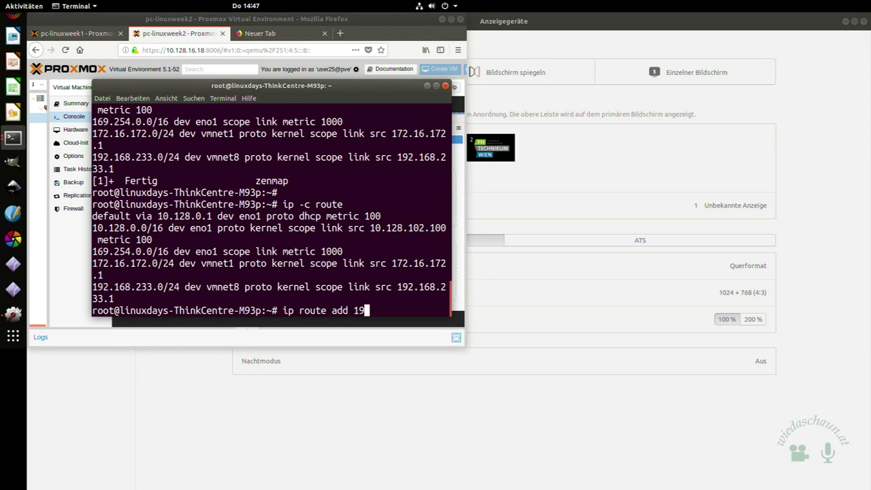
text(2.168.25.0/24)
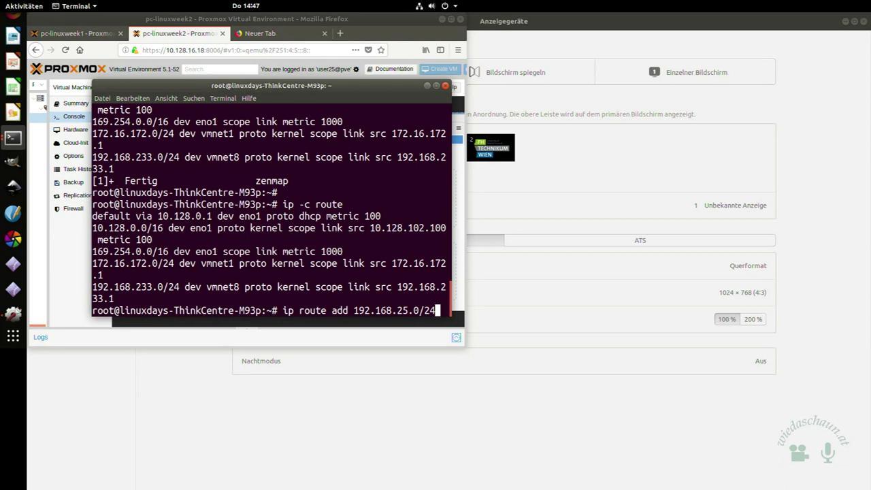
key(Left)
key(Left)
key(Right)
key(Right)
mouse_move(290, 83)
mouse_down()
mouse_move(294, 119)
mouse_move(287, 88)
mouse_up()
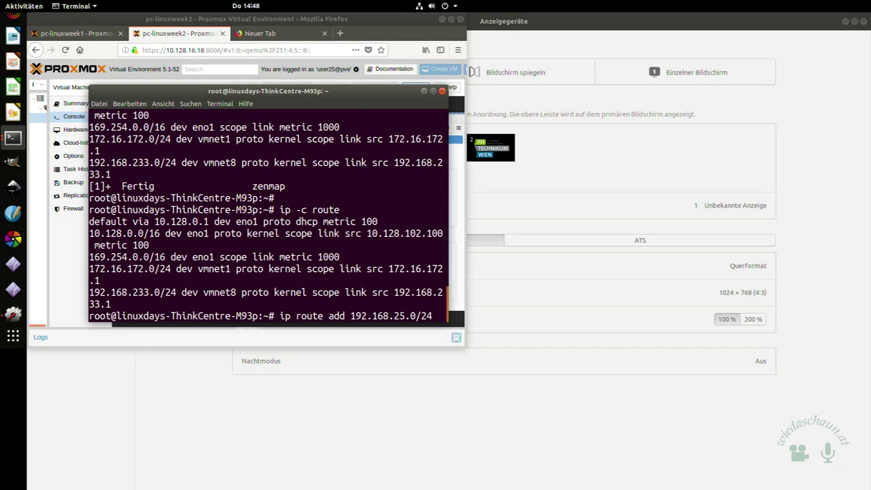
Comment out the unfinished route command and list network interfaces with ip -c l
text(d)
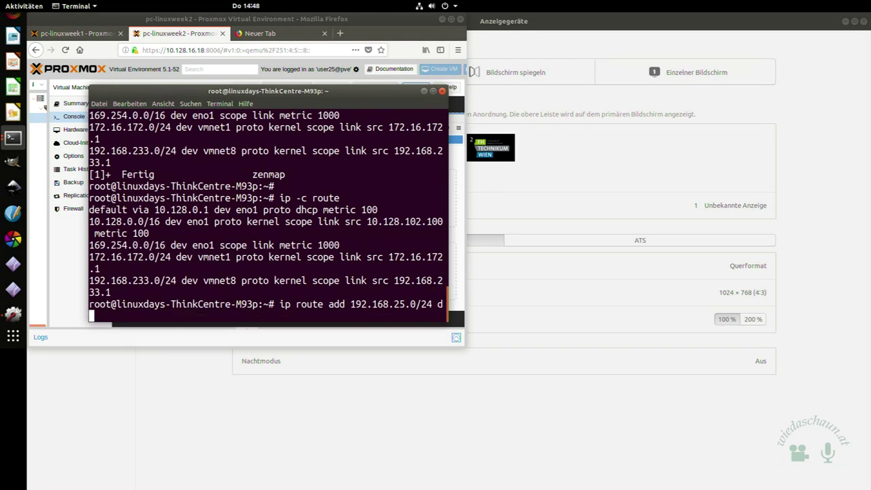
key(BackSpace)
key(Home)
text(#)
key(Return)
text(ip -c l)
key(Return)
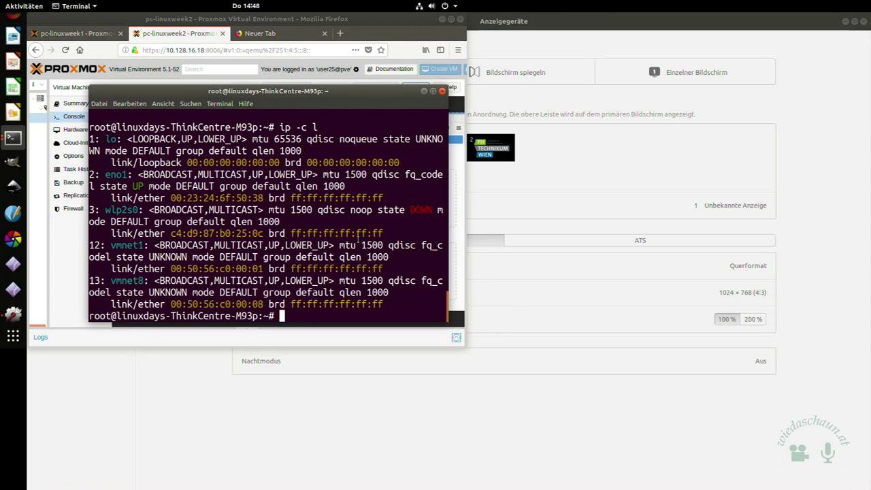
Uncomment and run ip route add 192.168.25.0/24 without specifying an interface
key(Up)
key(Up)
key(Home)
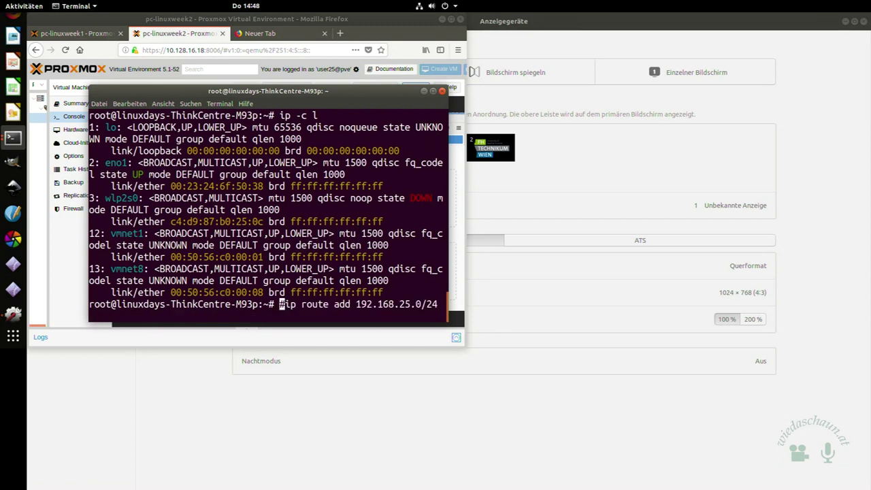
key(Delete)
key(End)
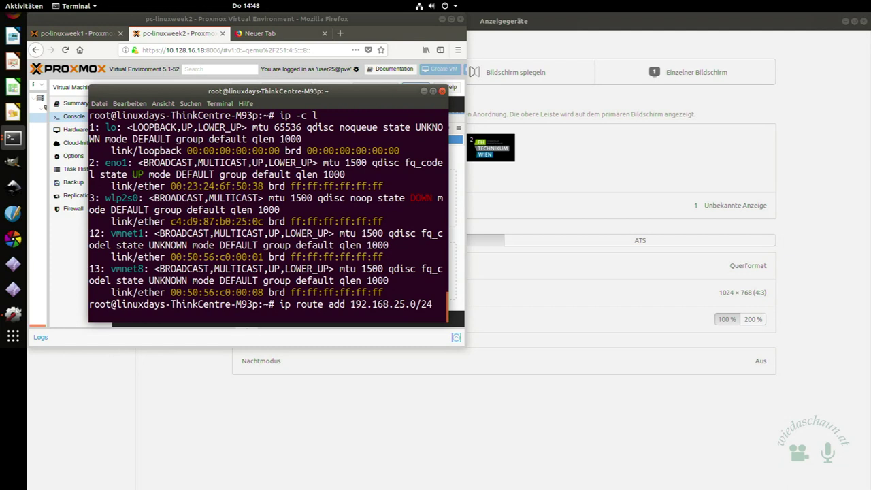
key(Return)
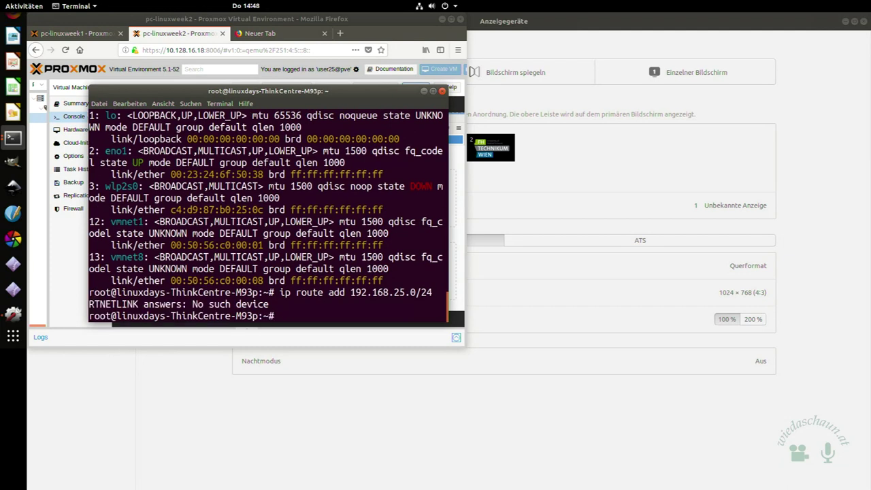
Abandon the recalled command, run ls, and list the interfaces again with ip -c l
key(Up)
text(d)
key(BackSpace)
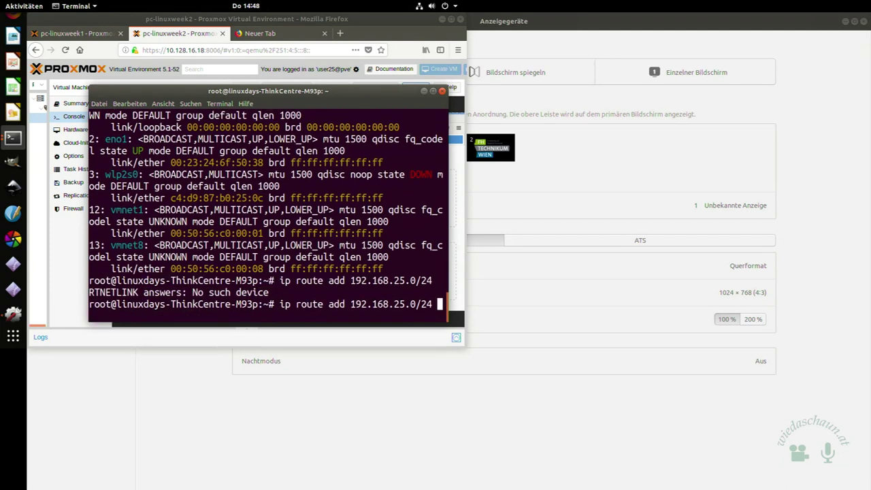
key(ctrl+c)
text(ls)
key(Return)
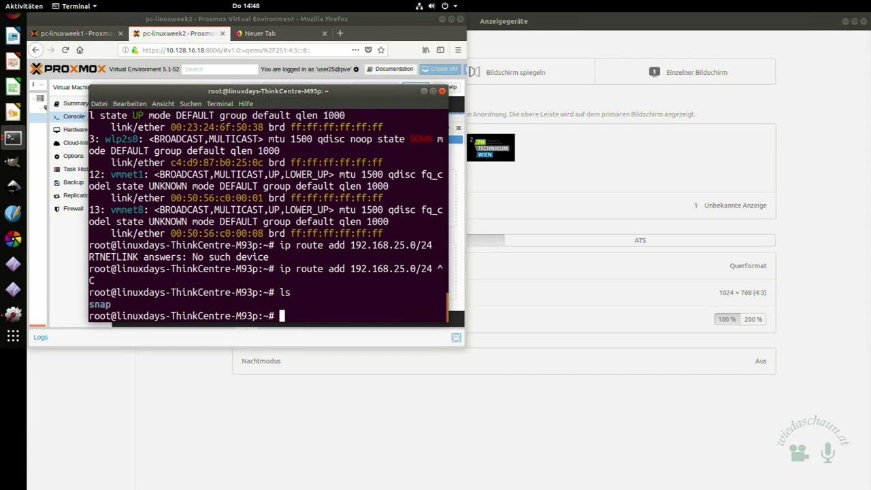
text(ip -c l)
key(Return)
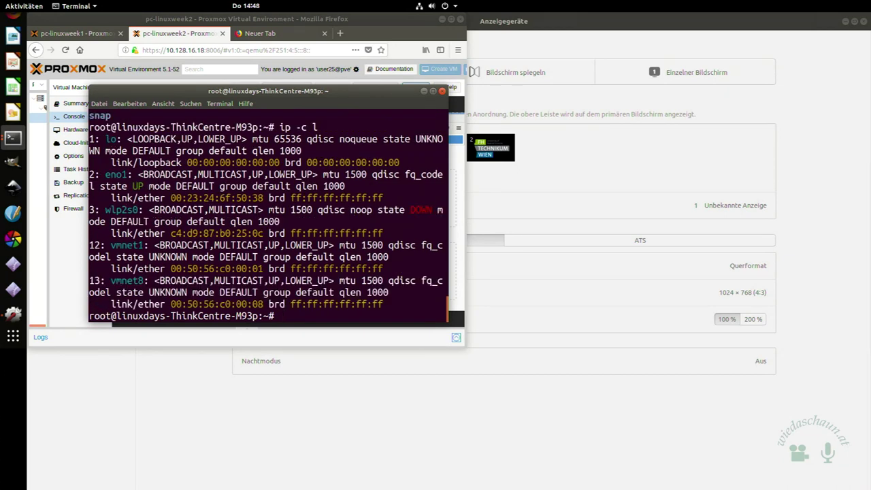
Add the route 192.168.25.0/24 through interface eno1 with dev eno1
double_click(115, 174)
key(Up)
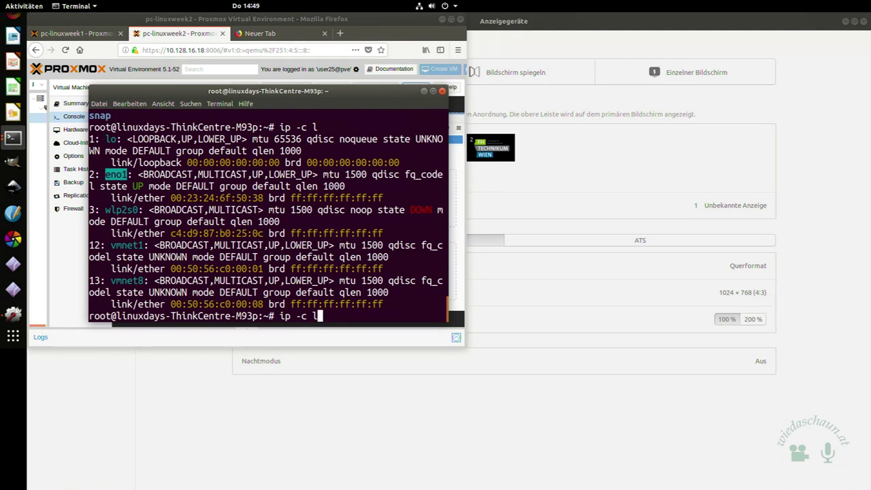
key(Up)
text(ev eno1)
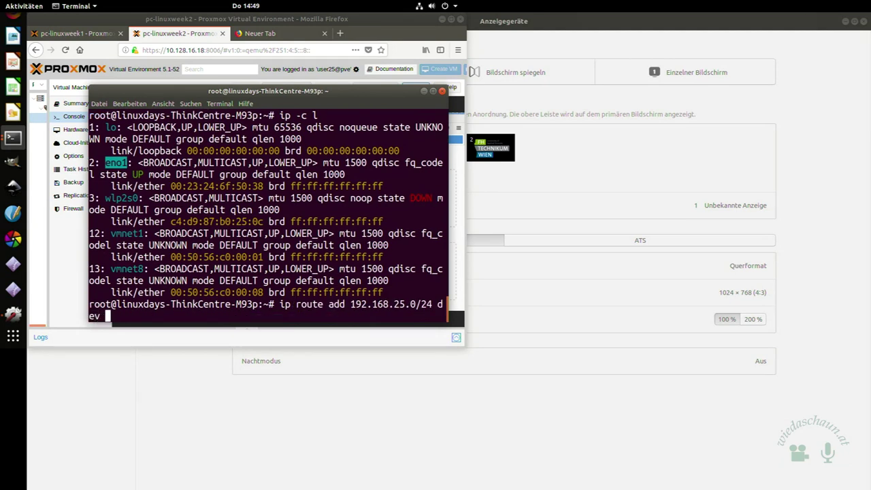
key(Return)
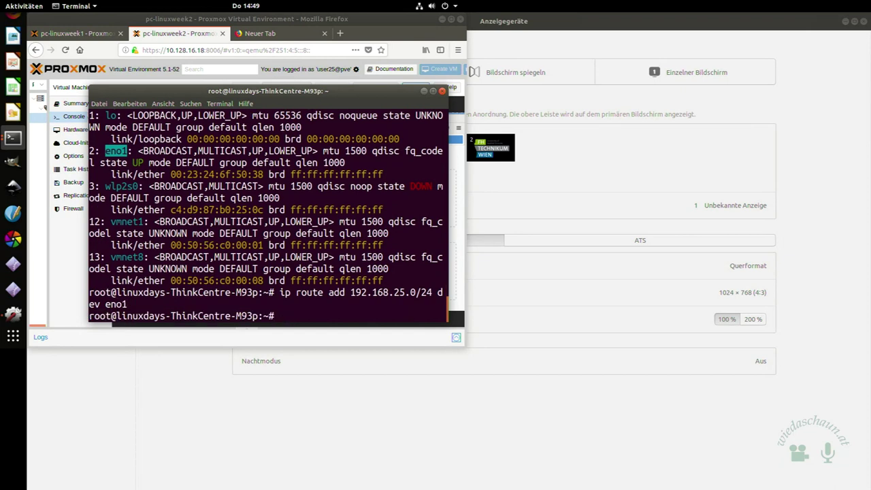
key(Return)
Show the routing table and ping 192.168.25.251, stopping it after no replies
text(ip route)
key(Return)
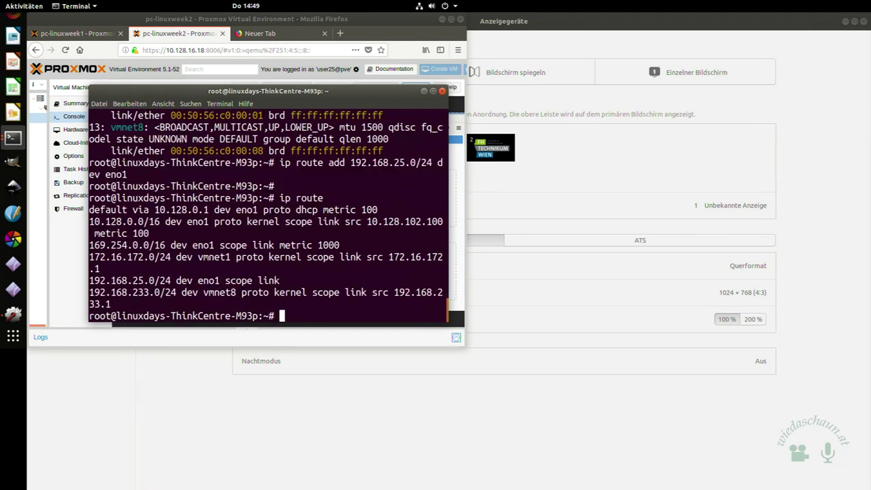
text(ping 192.168.25.)
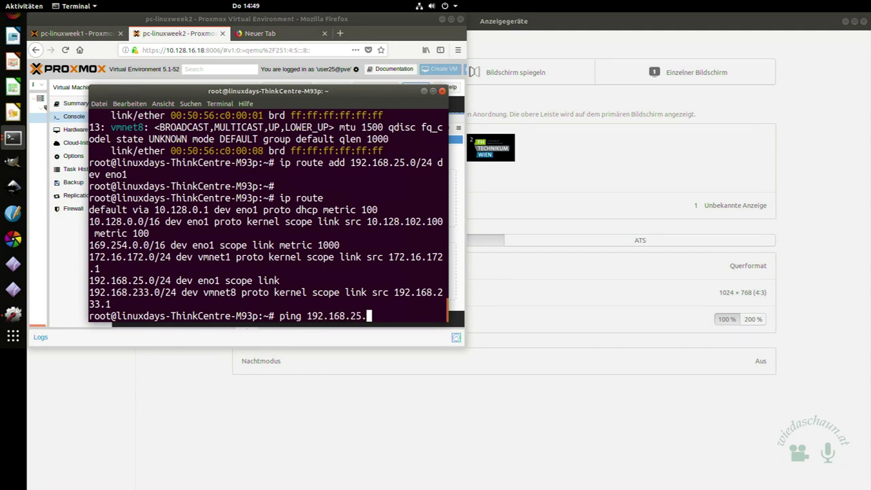
text(251)
key(Return)
key(ctrl+c)
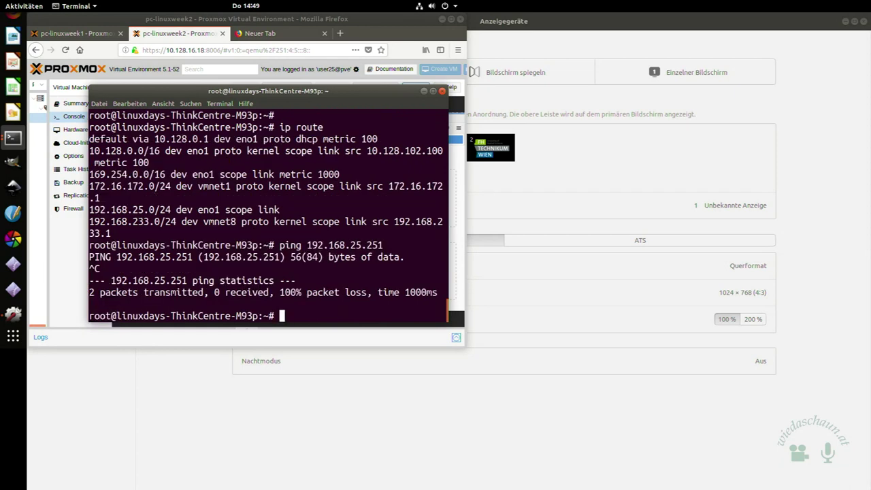
Retype ip route add 192.168.25.0/24 dev eno1 and cancel it with Ctrl+C
key(Up)
key(Up)
text(add 192.168.25.0/24 dev eno1)
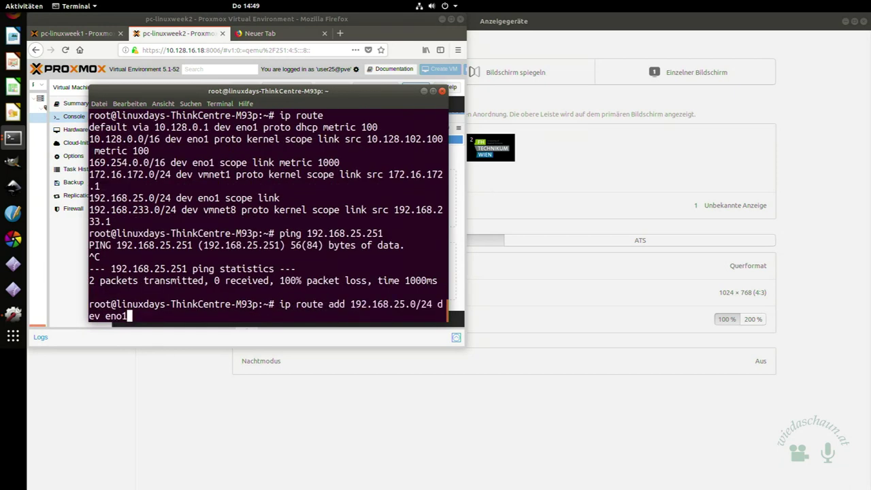
key(Up)
key(Down)
key(Down)
key(Return)
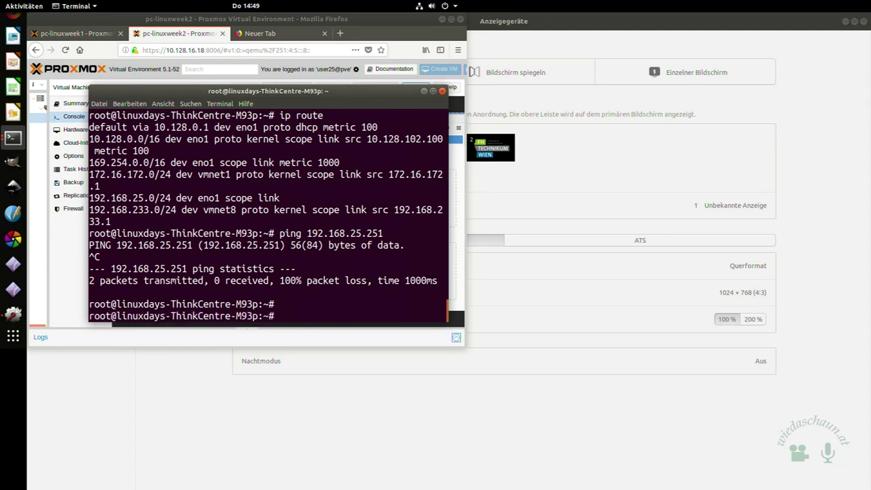
key(Up)
key(Down)
key(Up)
key(Up)
text(add 192.168.25.0/24 dev eno1)
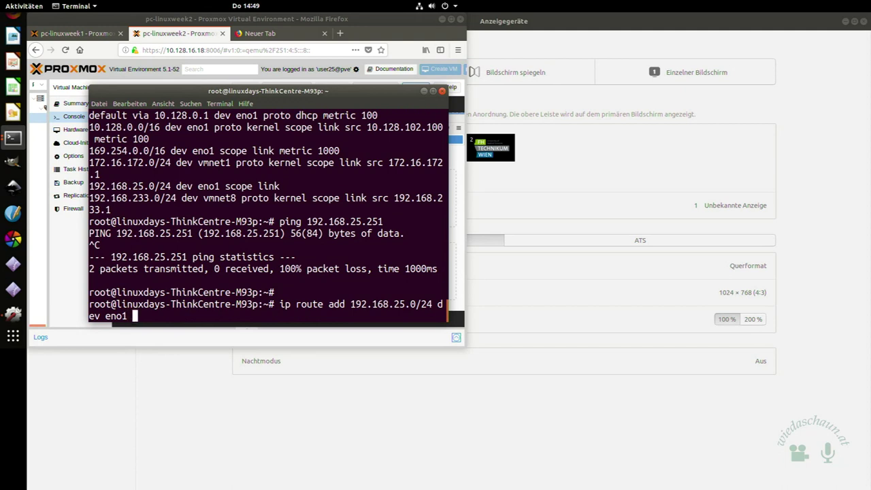
key(ctrl+c)
Print the coloured routing table with 'ip -c route', then enter 'man ip-route' at the prompt
text(ip )
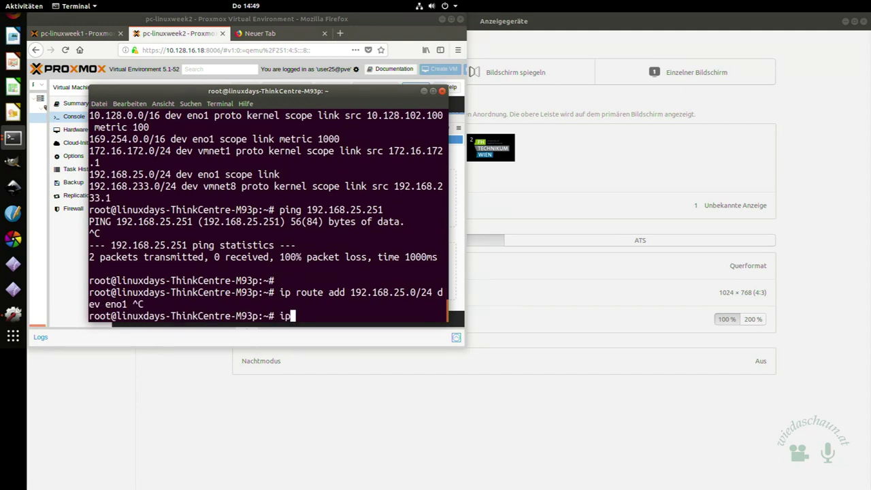
text(-c route)
key(Return)
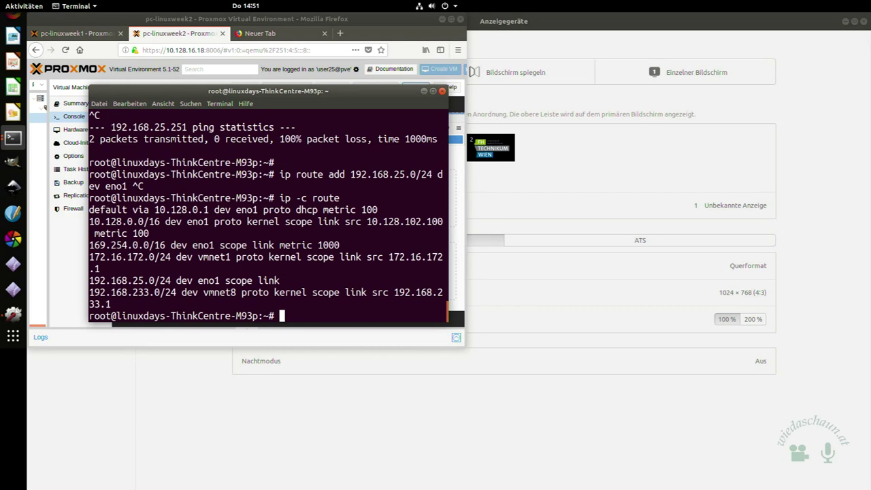
text(man ip-route)
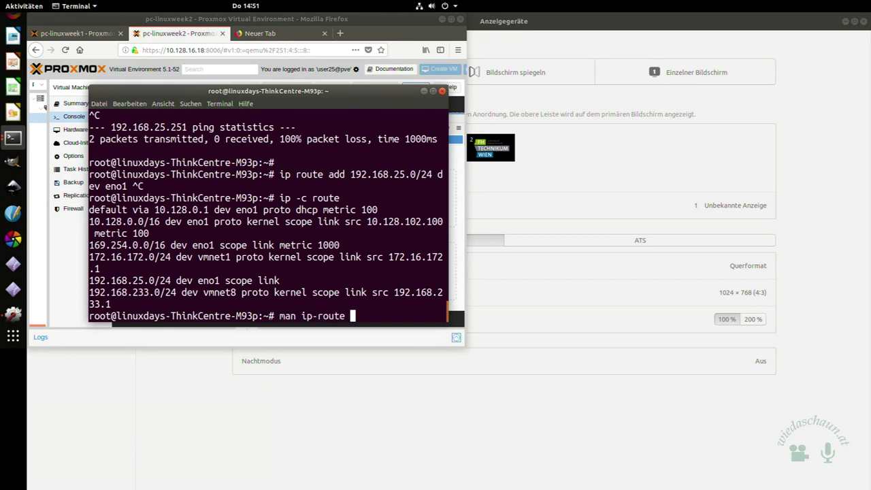
Open the ip-route manual page and scroll to the route command syntax
key(Return)
key(Down)
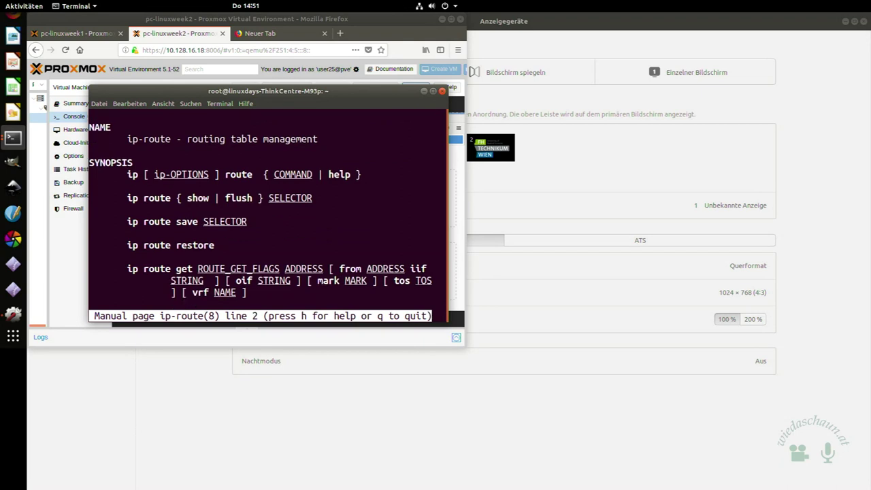
key(Down)
key(Down)
key(Down)
key(Down)
key(Down)
key(Down)
key(Down)
key(Down)
key(Down)
key(Down)
key(Down)
key(Down)
key(Down)
key(Down)
key(Down)
key(Down)
key(Down)
key(Down)
key(Up)
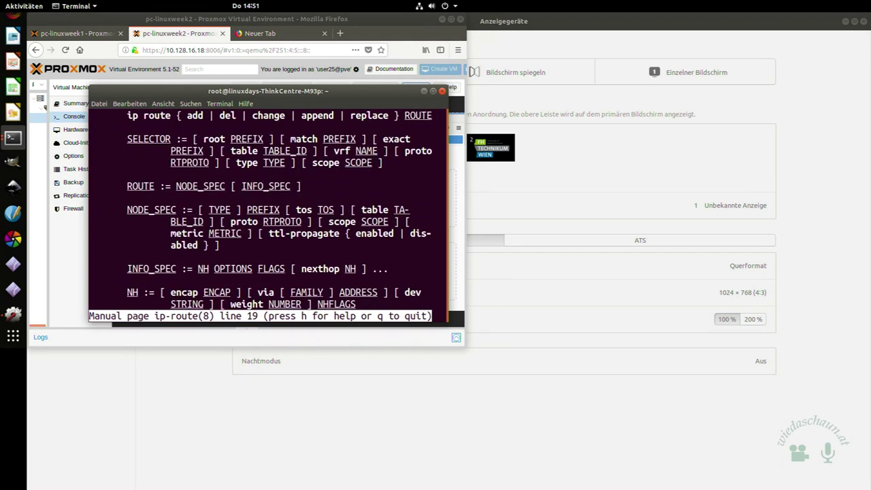
key(Up)
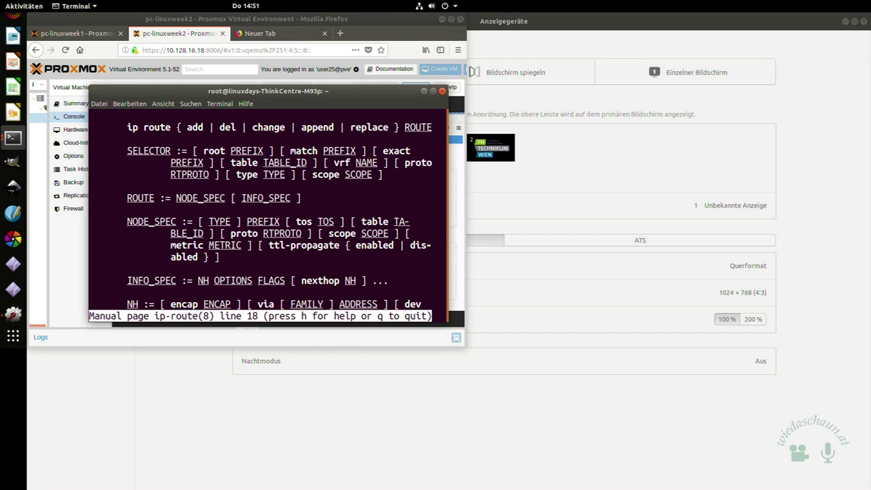
key(Up)
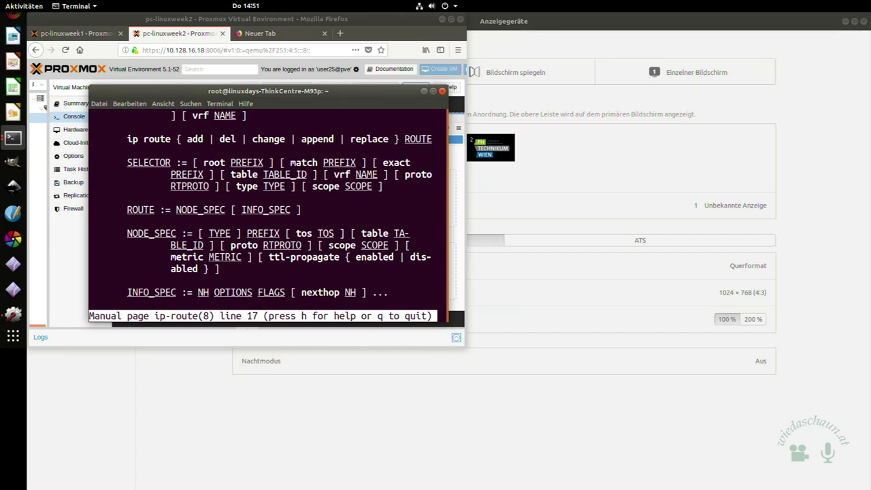
key(Up)
key(Up)
key(Down)
key(Down)
key(Down)
key(Up)
key(Up)
key(Up)
key(Down)
key(Down)
key(Down)
key(Down)
key(Down)
key(Down)
key(Down)
key(Down)
key(Down)
key(Down)
key(Down)
key(Down)
key(Down)
key(Down)
key(Down)
key(Down)
key(Down)
key(Down)
key(Down)
key(Down)
key(Down)
key(Down)
key(Down)
key(Down)
key(Down)
key(Down)
key(Down)
key(Down)
key(Down)
key(Down)
key(Down)
key(Down)
key(Down)
key(Down)
key(Down)
key(Down)
key(Down)
key(Down)
key(Down)
key(Down)
key(Down)
key(Down)
key(Down)
key(Down)
key(Down)
key(Down)
key(Down)
key(Down)
key(Down)
key(Down)
key(Down)
key(Down)
key(Down)
key(Down)
key(Down)
key(Down)
key(Down)
key(Down)
key(Down)
key(Down)
key(Down)
key(Down)
key(Down)
key(Down)
key(Down)
key(Down)
key(Down)
key(Down)
key(Down)
key(Down)
key(Down)
key(Down)
key(Down)
key(Down)
key(Down)
key(Down)
key(Down)
key(Down)
key(Down)
key(Down)
key(Down)
key(Down)
key(Down)
key(Down)
key(Down)
key(Down)
key(Down)
key(Down)
key(Down)
key(Down)
key(Down)
key(Down)
key(Down)
key(Down)
key(Down)
key(Down)
key(Down)
key(Down)
key(Down)
key(Down)
key(Down)
Page through the route options to the EXAMPLES section near line 772
key(Page_Up)
key(Page_Up)
key(Page_Down)
key(Page_Down)
key(Page_Down)
key(Page_Down)
key(Page_Down)
key(Page_Up)
key(Page_Down)
key(Page_Down)
key(Page_Down)
key(Page_Down)
key(Page_Down)
key(Page_Down)
key(Page_Down)
key(Page_Down)
key(Page_Down)
key(Page_Down)
key(Page_Down)
key(Page_Down)
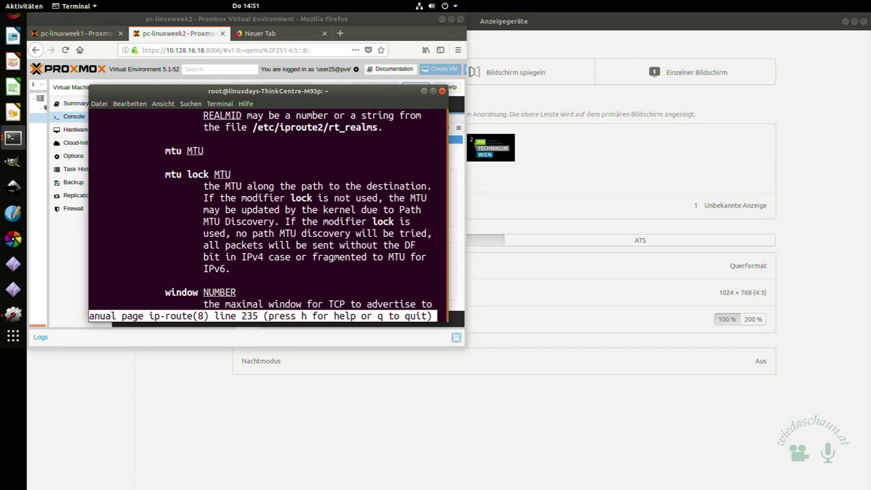
key(Page_Down)
key(Page_Down)
key(Page_Down)
key(Page_Down)
key(Page_Down)
key(Page_Down)
key(Page_Down)
key(Page_Down)
key(Page_Down)
key(Page_Down)
key(Page_Down)
key(Page_Down)
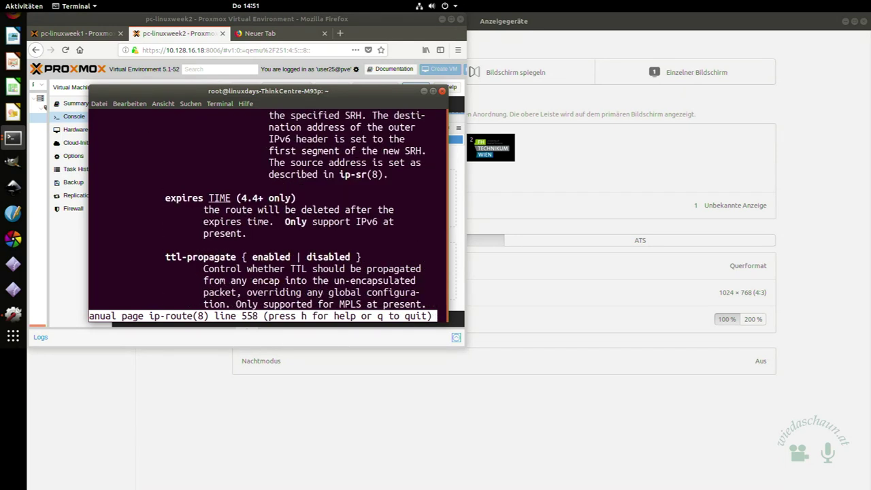
key(Page_Down)
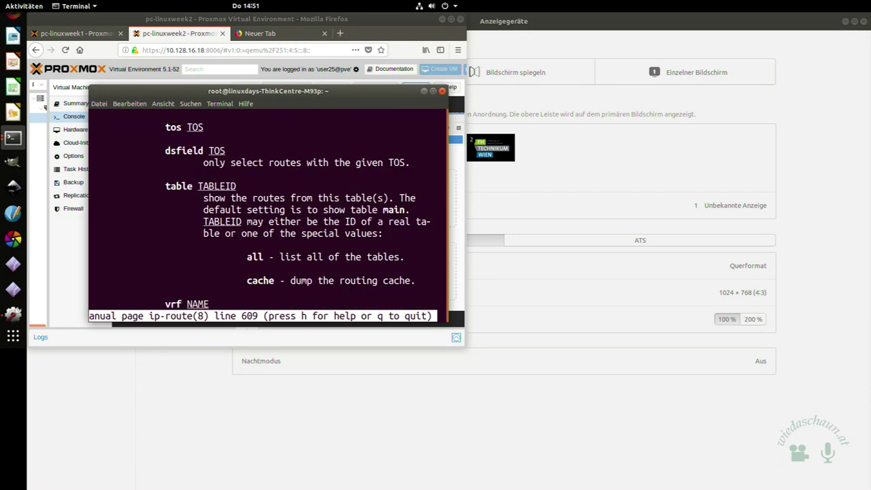
key(Page_Down)
key(Page_Down)
key(Page_Down)
key(Page_Down)
key(Page_Down)
key(Page_Down)
key(Page_Down)
key(Page_Down)
key(Page_Down)
key(Page_Down)
key(Page_Up)
key(Down)
key(Down)
key(Down)
key(Down)
key(Down)
key(Down)
key(Down)
key(Down)
key(Down)
key(Down)
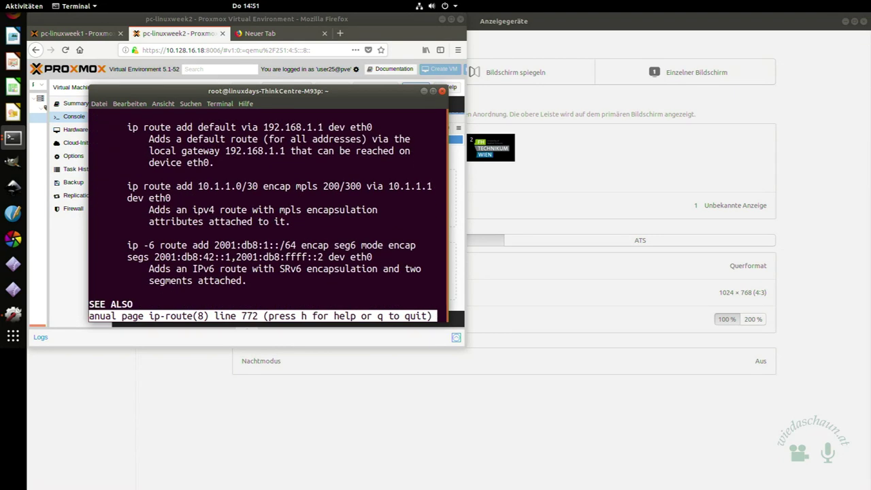
key(Down)
key(Up)
Quit the manual, list the routes, and delete the 192.168.25.0/24 route
text(q)
text(ip route)
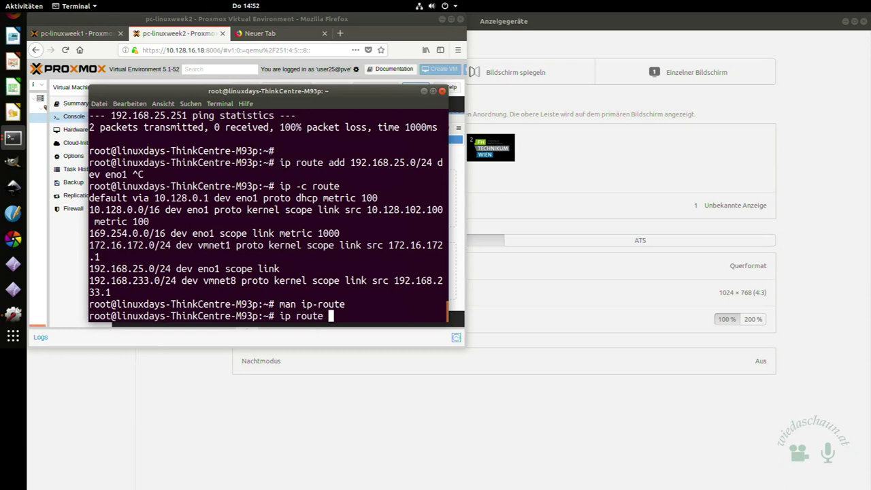
key(Return)
key(Up)
key(BackSpace)
key(BackSpace)
key(BackSpace)
key(BackSpace)
key(BackSpace)
key(BackSpace)
text(route del)
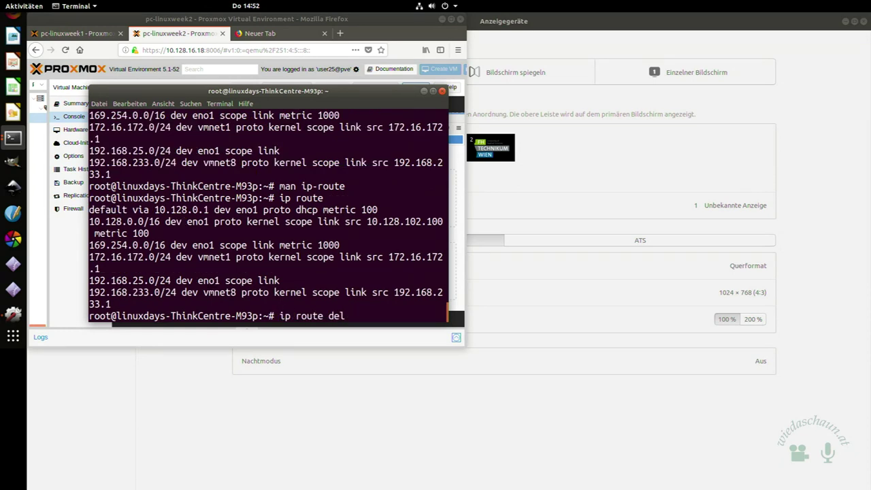
double_click(149, 280)
middle_click(365, 251)
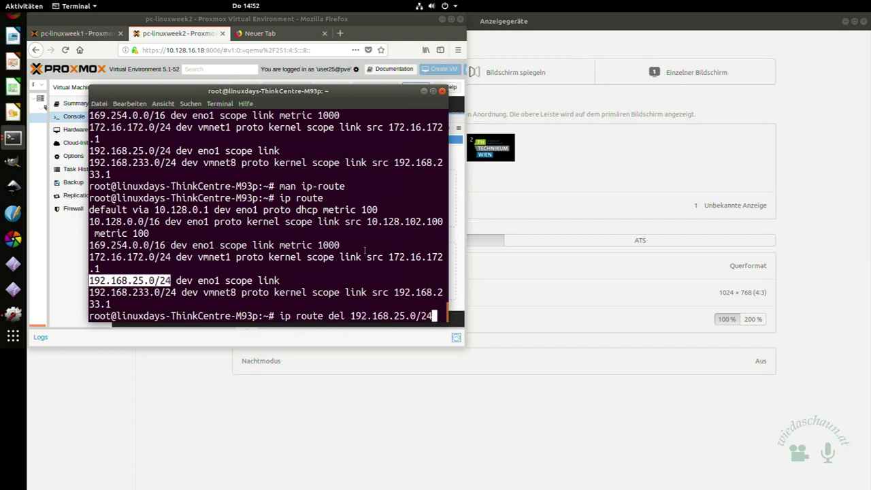
key(Return)
Try adding a 192.168.1.0/16 route via 10.128.16.17, which fails with an invalid-prefix error
key(Up)
key(BackSpace)
key(BackSpace)
text(16)
key(Left)
key(Left)
key(Left)
key(Left)
key(Left)
key(BackSpace)
key(BackSpace)
text(1)
key(Right)
key(Right)
key(Right)
key(Right)
key(Right)
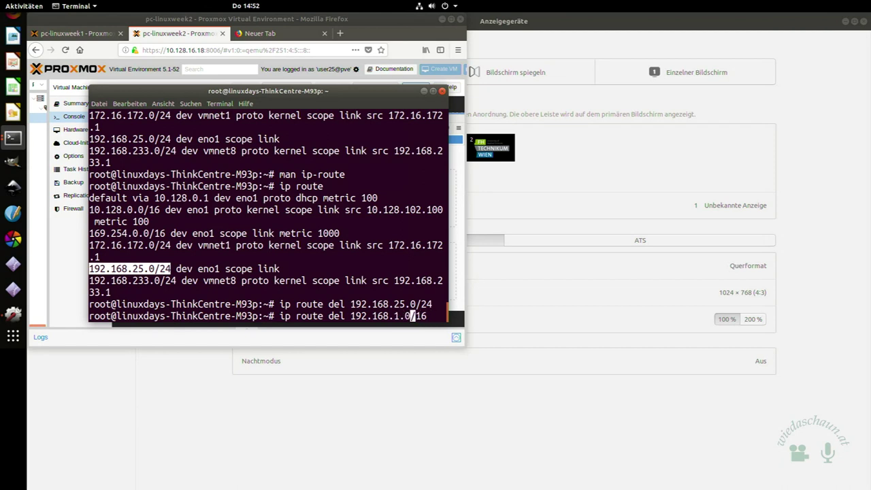
text(via)
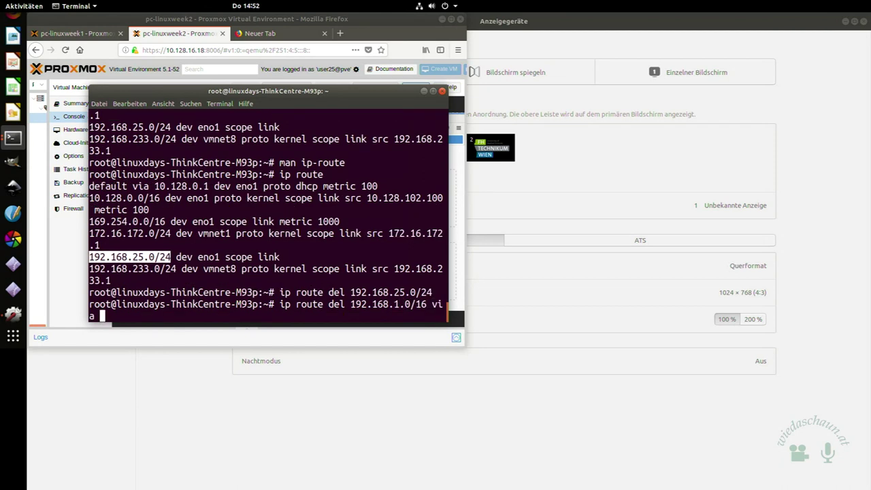
text( 10.128.16.17)
key(Home)
key(Right)
key(Delete)
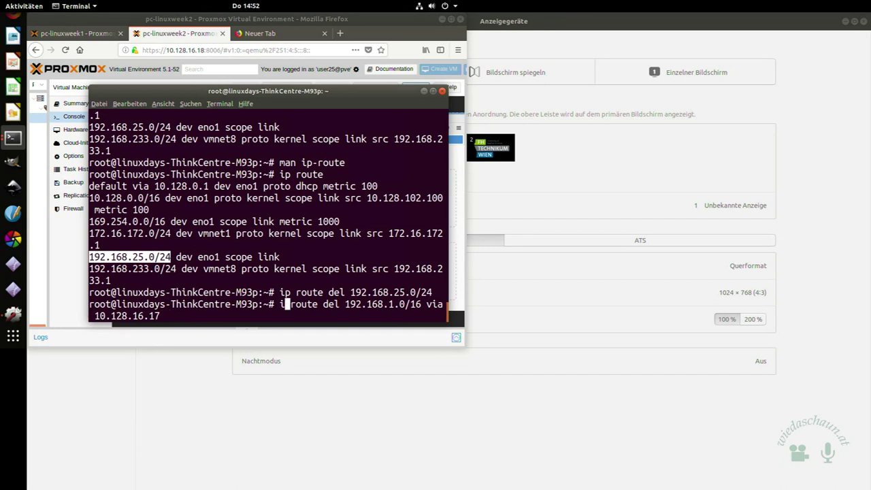
text(p)
key(Right)
key(Right)
key(Right)
key(Right)
key(Right)
key(Right)
key(Right)
key(Delete)
key(Delete)
key(Delete)
text(add)
key(Return)
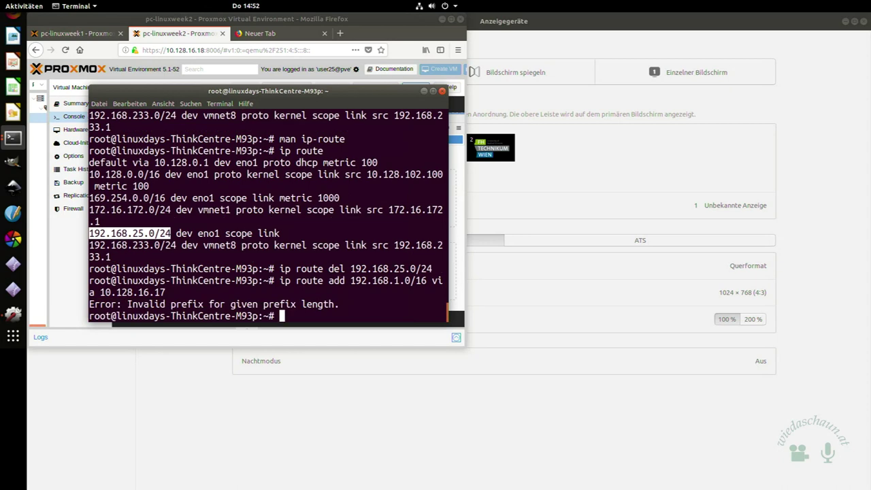
Retry the route add with address 192.168.1.1/16, which also fails with invalid prefix
key(Return)
key(Up)
key(Left)
key(Left)
key(Left)
key(Left)
key(Left)
key(Left)
key(Left)
key(Left)
key(Left)
key(Left)
key(Left)
key(Left)
key(Left)
key(Left)
key(Left)
key(Left)
key(Left)
key(Left)
key(Left)
key(Left)
key(Left)
key(Delete)
text(1)
key(Return)
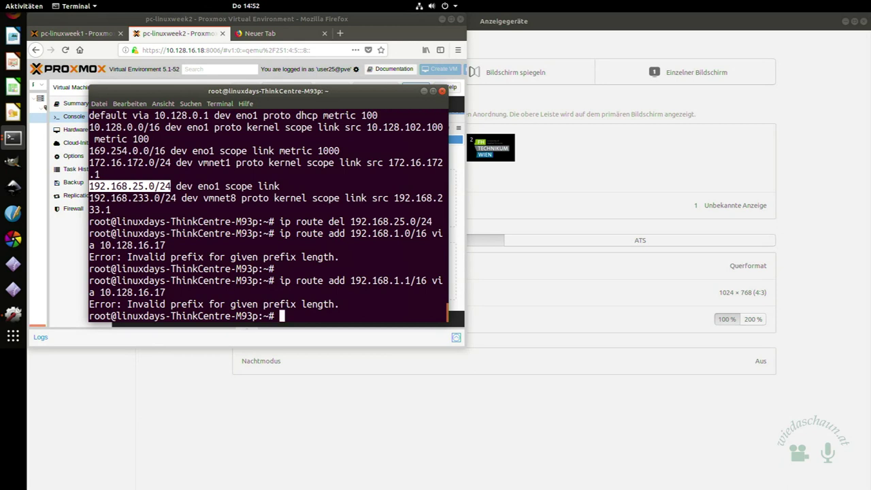
Recall the failed route add command and examine the invalid-prefix error
key(Up)
key(Left)
key(Left)
key(Left)
key(Left)
key(Left)
key(Left)
key(Left)
key(Left)
key(Left)
key(Left)
key(Left)
key(Left)
key(Left)
key(Left)
key(Left)
key(Left)
key(Left)
key(Left)
key(Left)
key(Left)
key(Left)
key(Left)
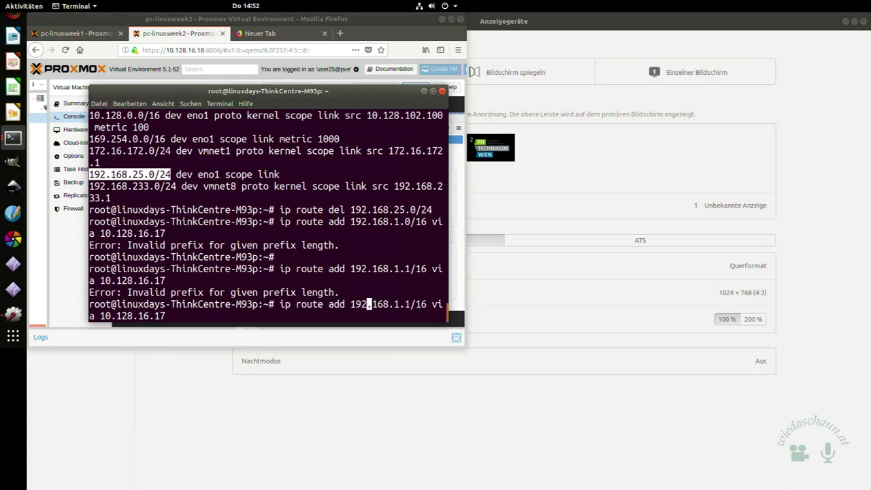
key(Right)
key(Right)
key(Right)
key(Right)
key(Right)
key(Right)
key(Right)
key(Right)
key(Right)
key(End)
key(Left)
key(Left)
key(Left)
key(Left)
key(Left)
key(Left)
key(Left)
key(Left)
key(Left)
key(Left)
key(Left)
key(Left)
key(Left)
key(Left)
key(Left)
key(Left)
key(Left)
key(Left)
key(Left)
key(Left)
key(Left)
key(Right)
key(End)
key(Left)
key(Left)
key(Left)
key(Left)
key(Left)
key(Left)
key(Left)
key(Left)
key(Left)
key(Left)
key(Left)
key(Left)
key(Left)
key(Left)
key(Left)
key(Left)
key(Left)
key(Left)
key(Left)
key(Left)
key(Right)
key(Right)
key(Right)
key(Right)
key(Right)
key(Right)
key(Right)
key(Right)
key(Left)
drag(156, 293, 310, 293)
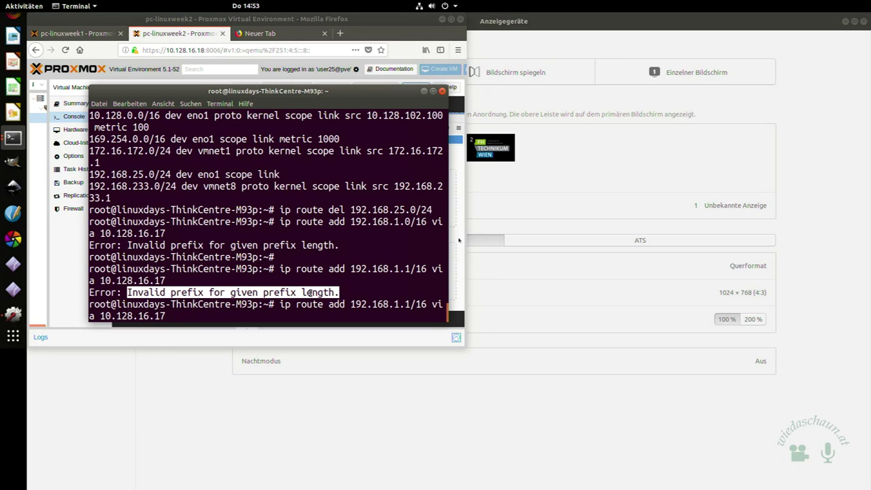
click(309, 293)
Change the address to 192.168/16 and add the route via 10.128.16.17 successfully
key(Left)
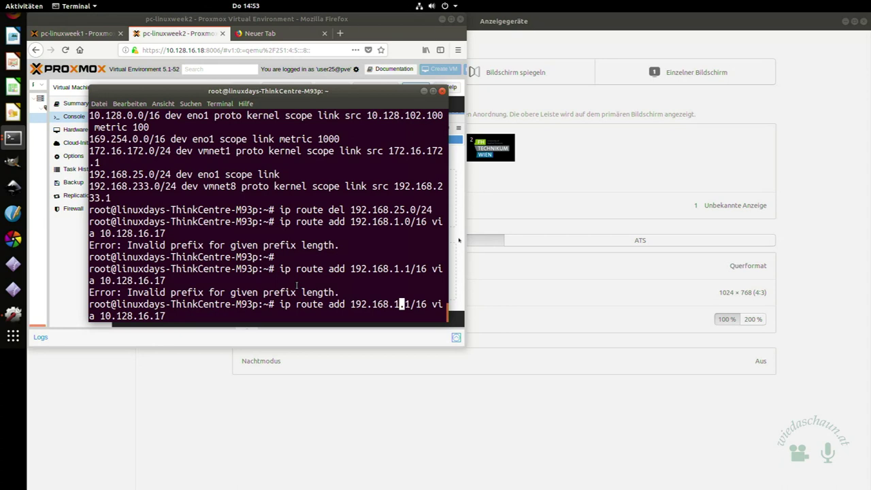
key(Right)
key(Right)
key(BackSpace)
key(BackSpace)
key(BackSpace)
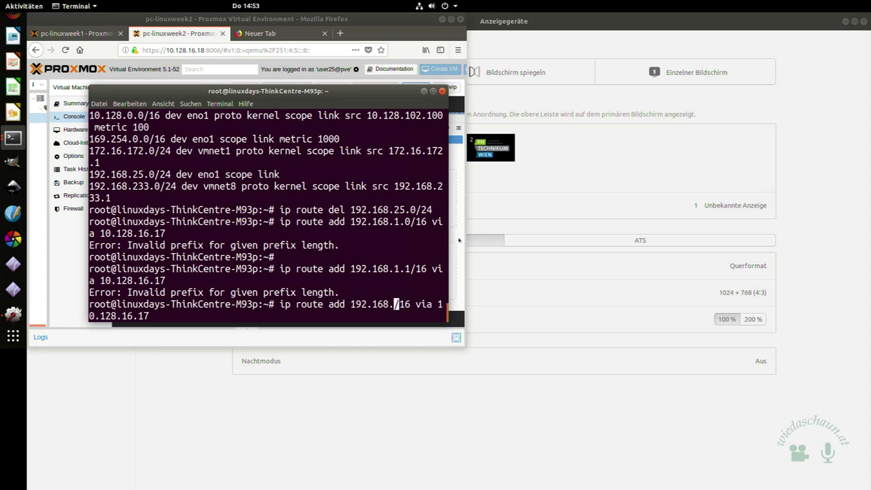
text(0.0)
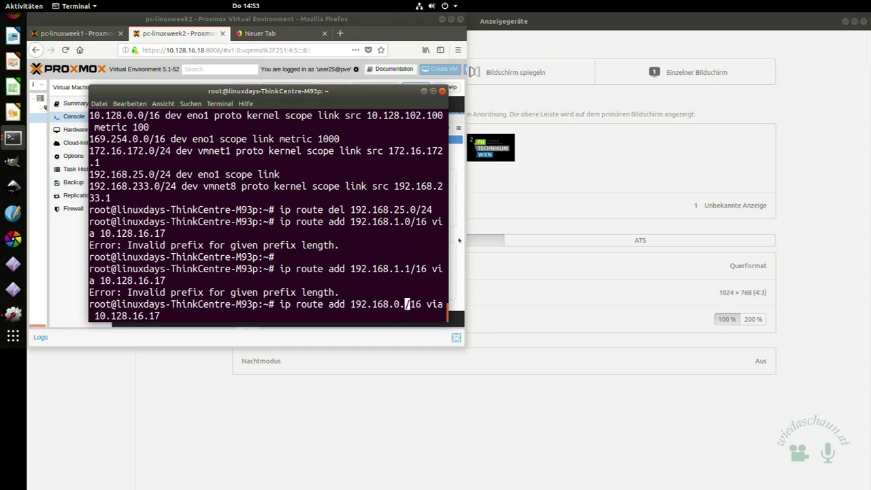
key(BackSpace)
key(BackSpace)
key(BackSpace)
key(BackSpace)
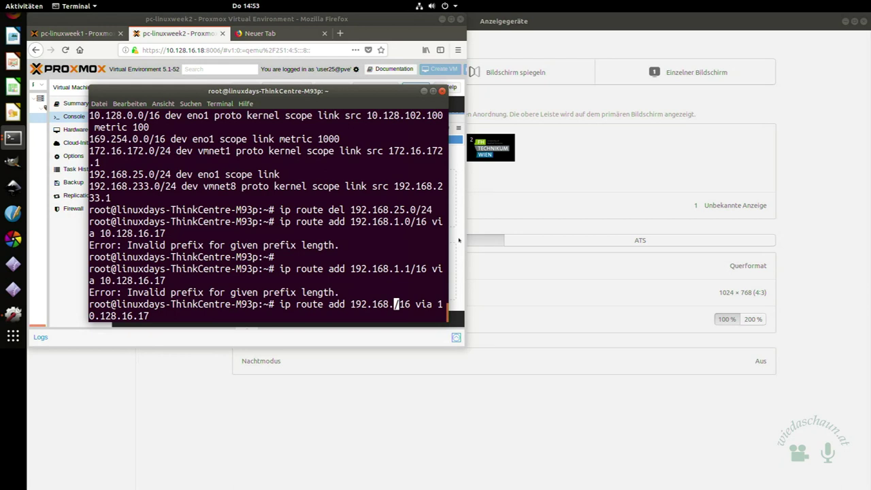
key(Return)
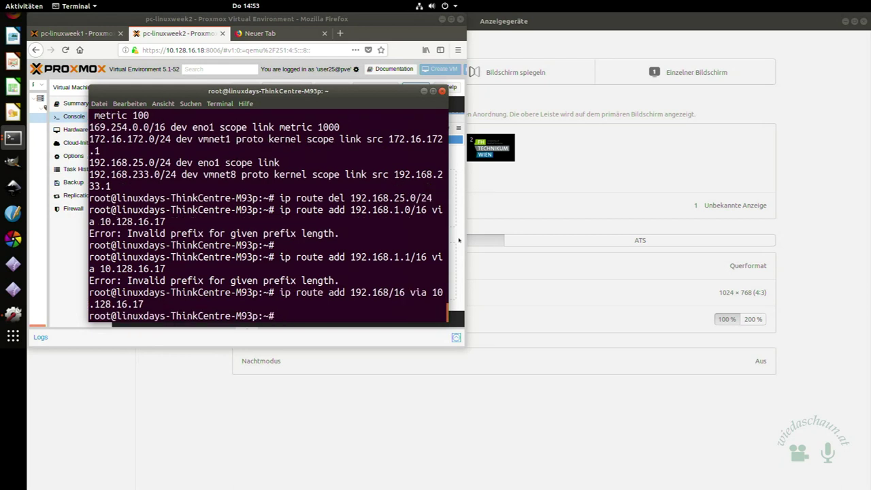
text(ping)
Ping 192.168.25.252 and stop it after it ends with 100% packet loss
double_click(381, 293)
middle_click(380, 292)
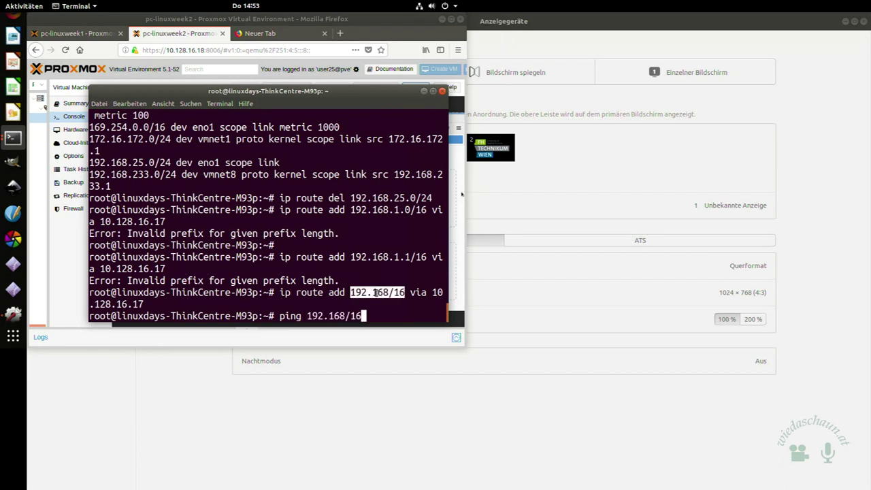
key(BackSpace)
key(BackSpace)
key(BackSpace)
text(.25.252)
key(Return)
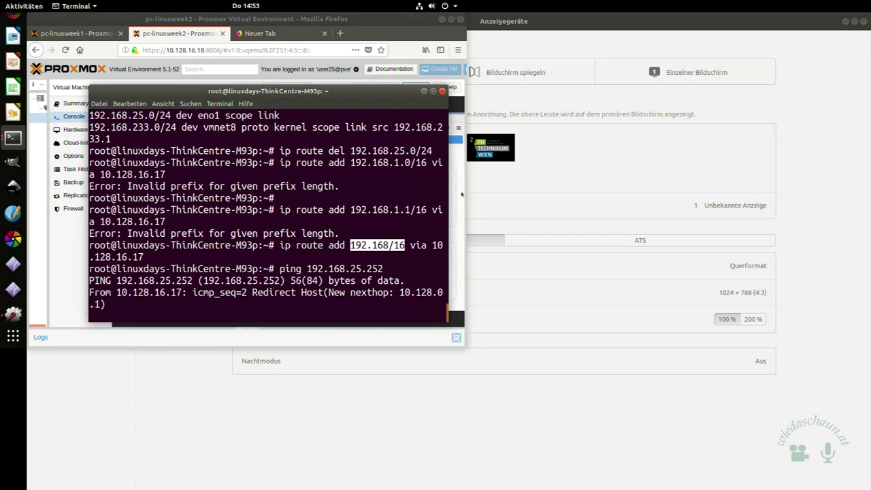
key(ctrl+c)
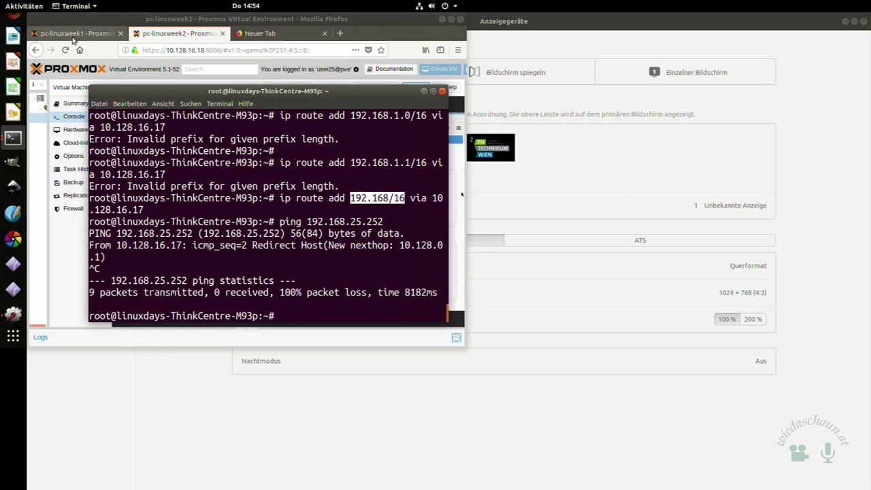
Check the pc-linuxweek1 Proxmox tree down to the pc-linuxweek2 VMs, then return to the terminal
click(75, 34)
scroll(68, 177, down, 8)
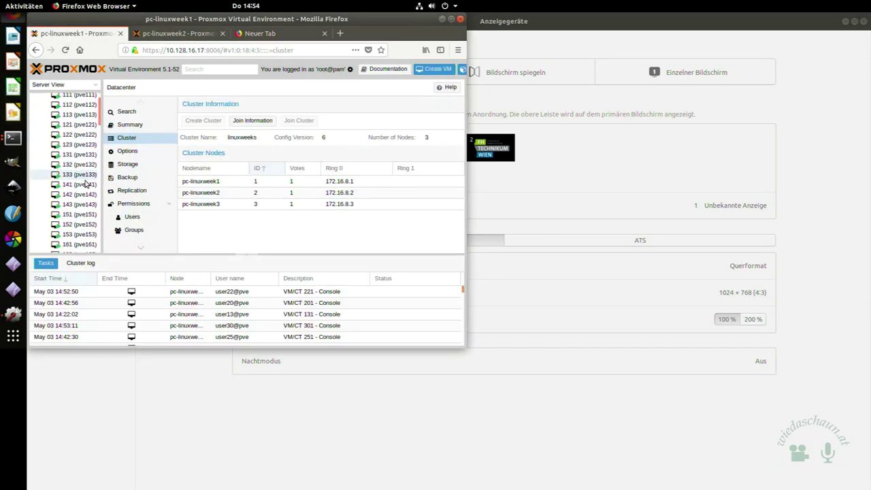
scroll(72, 218, down, 3)
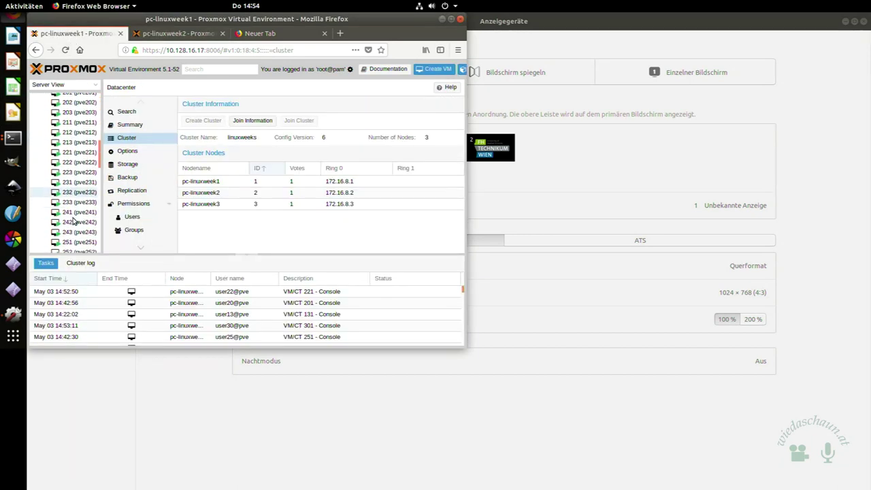
scroll(75, 219, down, 3)
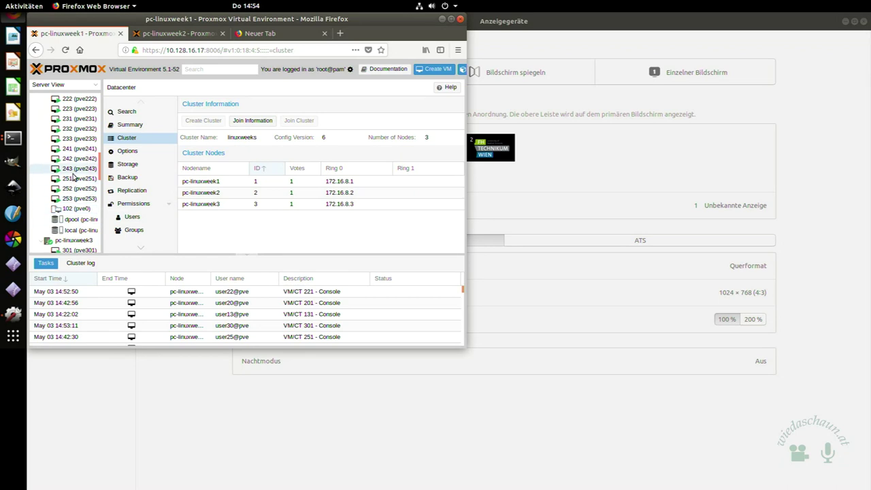
key(alt+Tab)
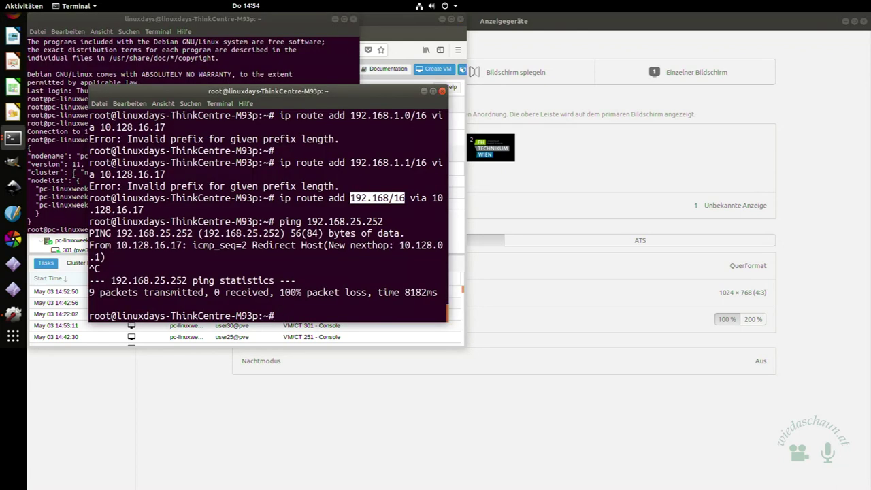
List the routes and delete the 192.168.0.0/16 route
text(ip route)
key(Return)
key(Up)
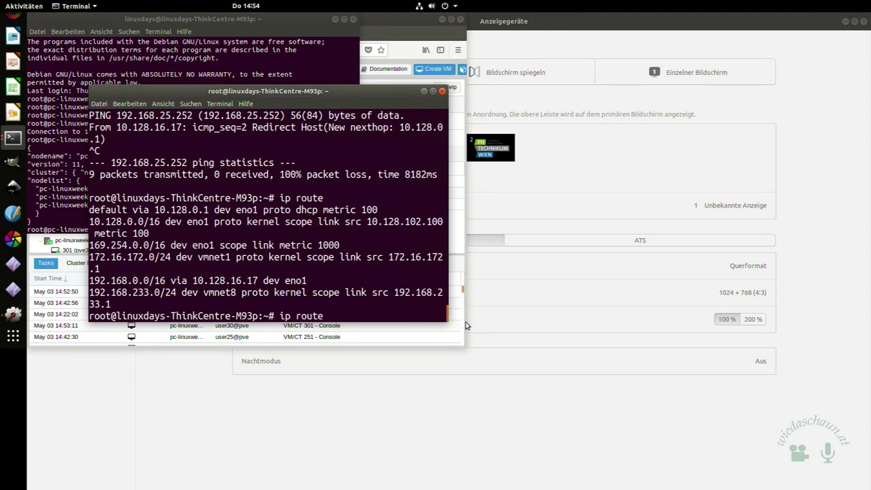
text(del)
double_click(161, 280)
middle_click(161, 280)
key(Return)
Re-add 192.168/16 via gateway 10.128.16.18 and ping 192.168.25.252 with 0% loss
key(Up)
key(Up)
key(Up)
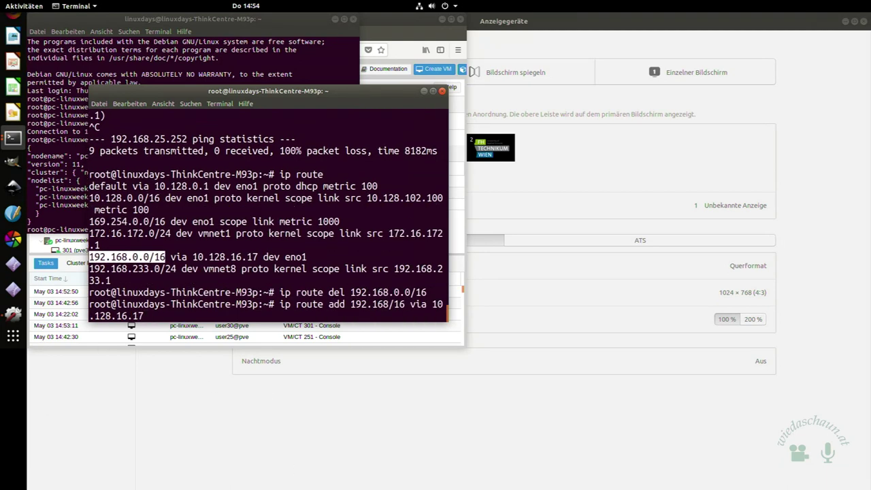
key(BackSpace)
text(8)
key(Return)
text(ping )
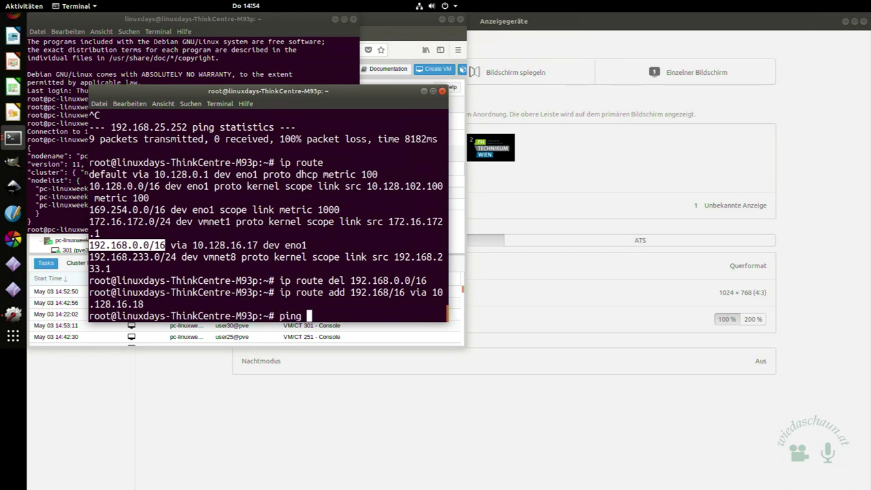
text(192.168.25.252)
key(Return)
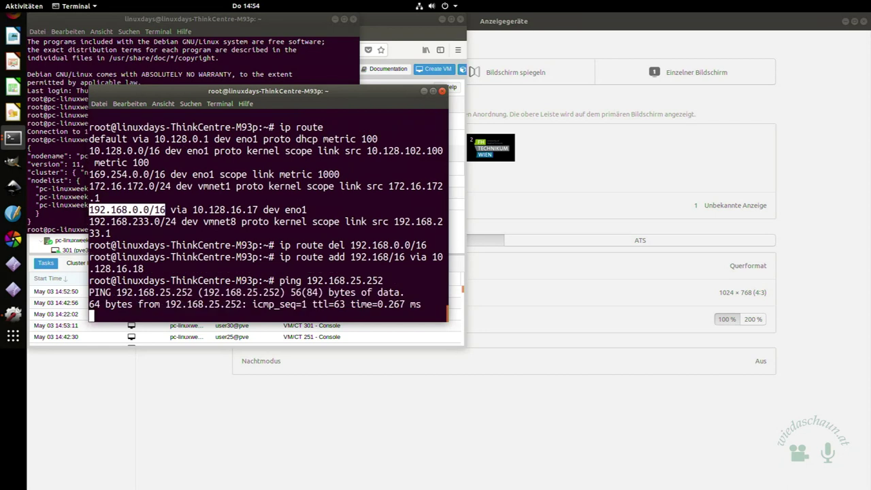
key(ctrl+c)
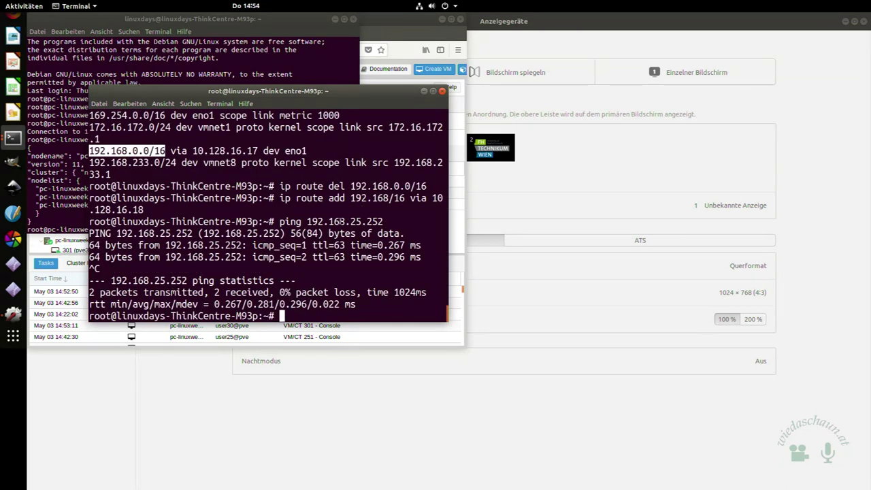
Copy the address 192.168.25.252 into a new Firefox tab's address bar
double_click(342, 222)
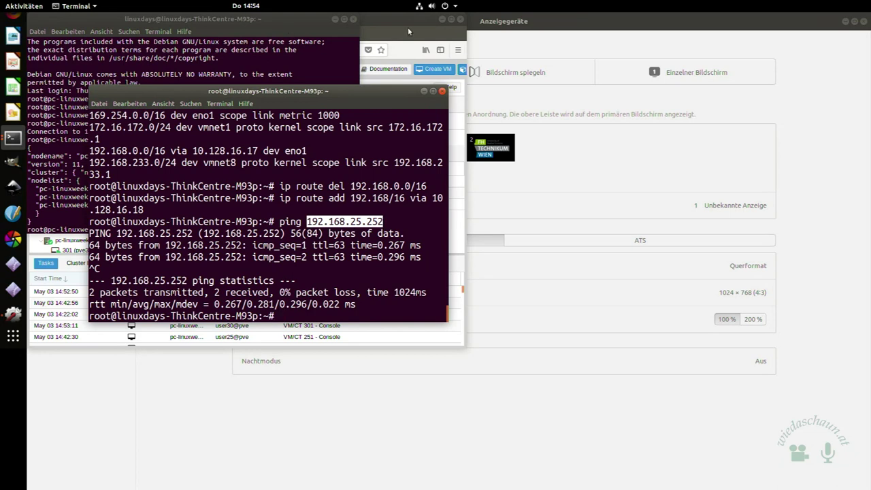
click(408, 31)
click(265, 33)
middle_click(217, 50)
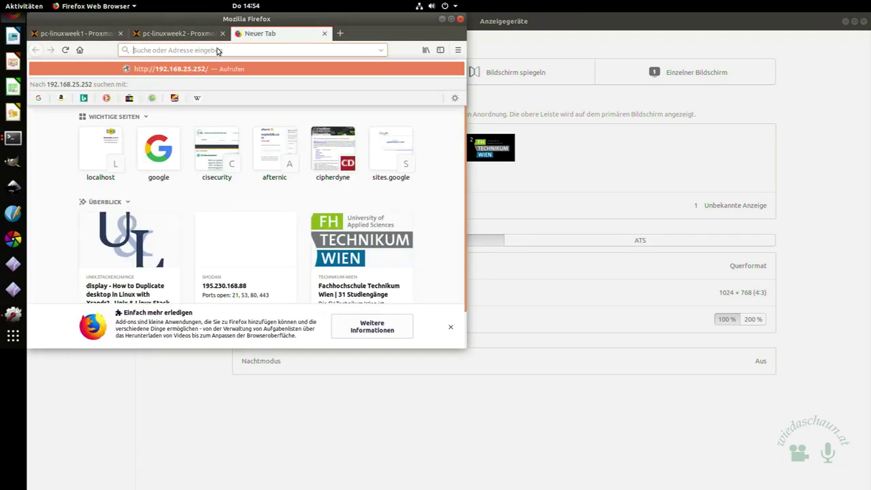
key(Home)
text(ht)
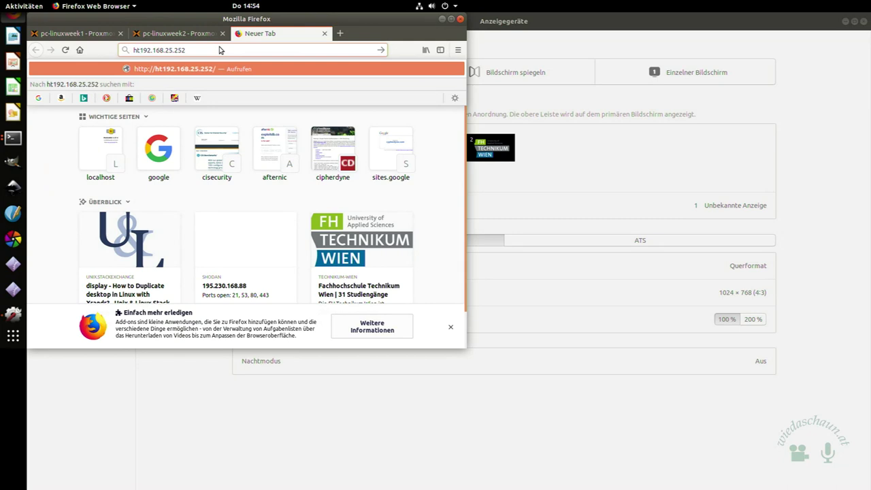
text(tps:&&)
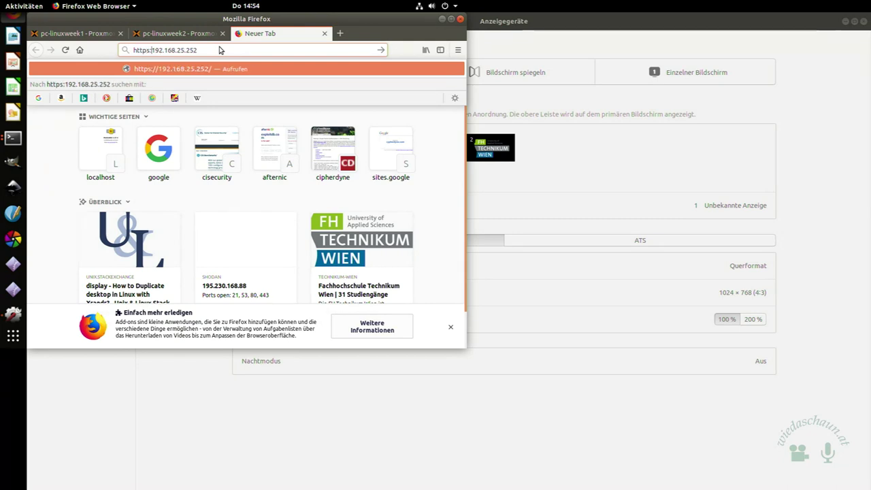
key(BackSpace)
key(BackSpace)
text(//)
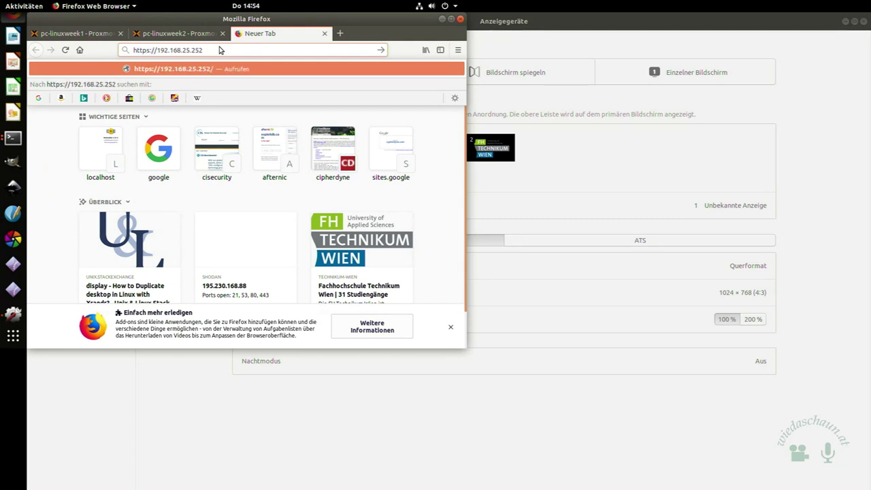
text(:8006)
key(Return)
Permanently accept the site's untrusted certificate via Erweitert and Ausnahme hinzufügen…
click(397, 247)
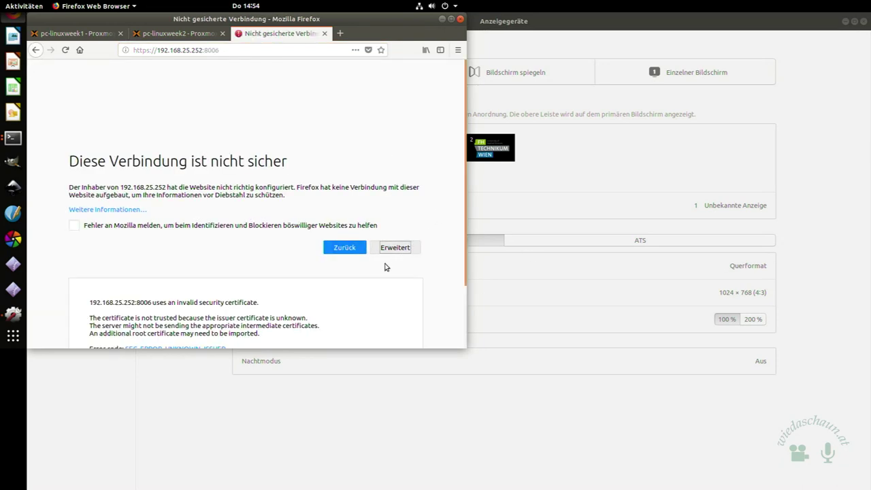
scroll(160, 302, down, 2)
click(363, 312)
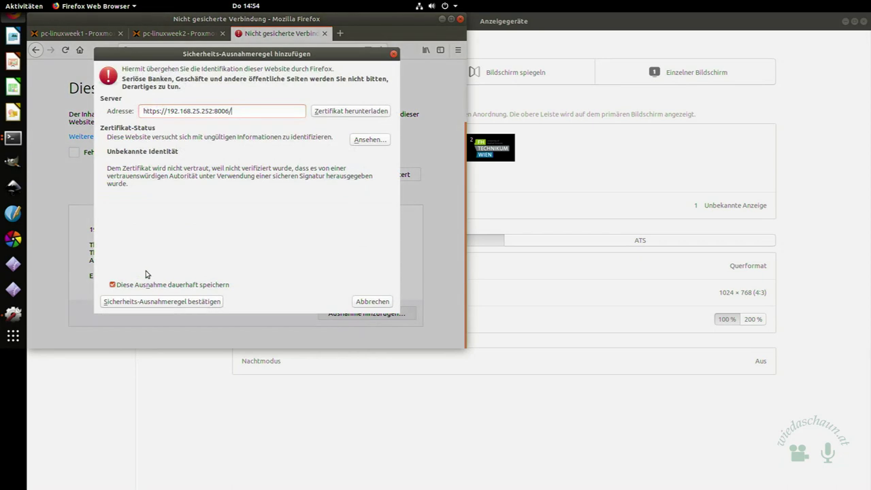
click(145, 301)
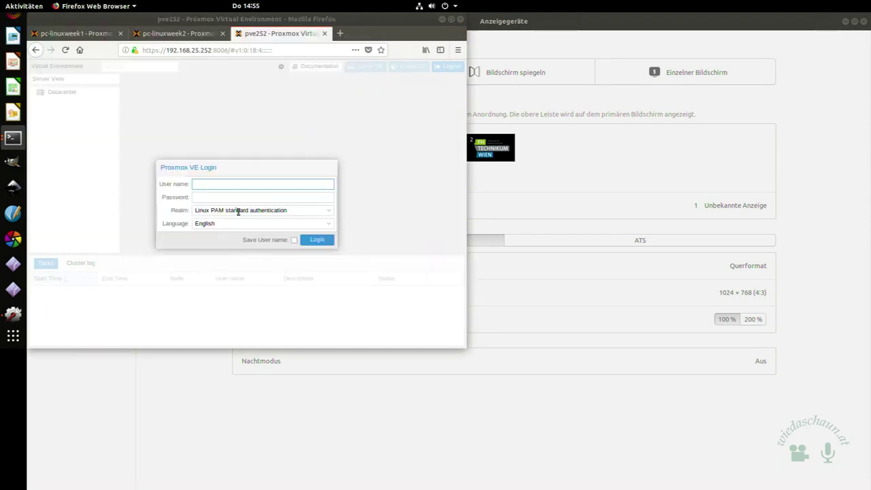
click(10, 367)
Launch Text Editor from the Activities search 'ed'
click(13, 335)
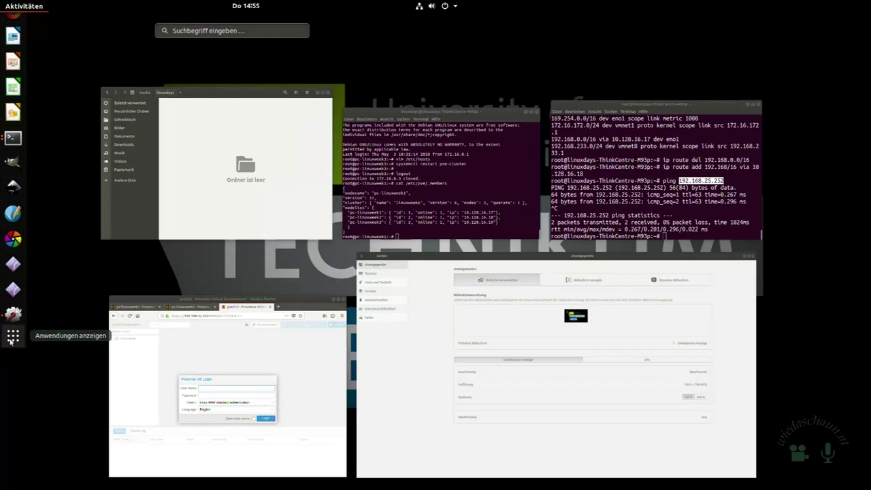
text(ed)
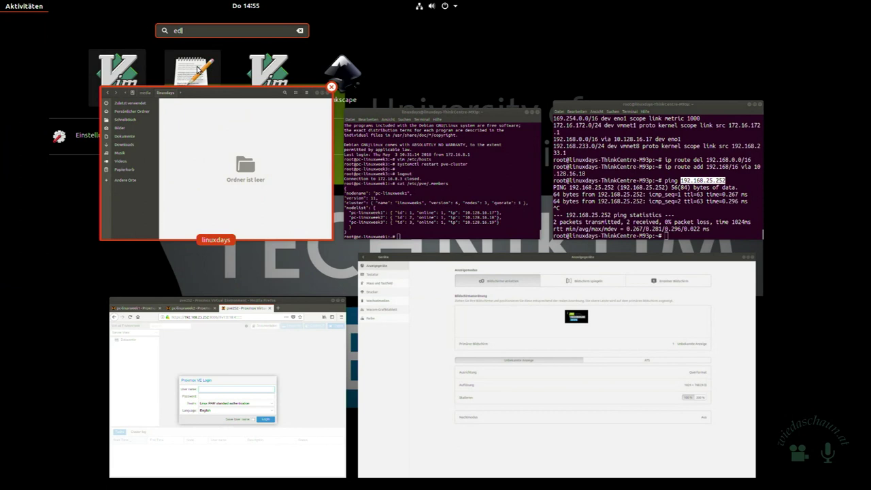
click(196, 68)
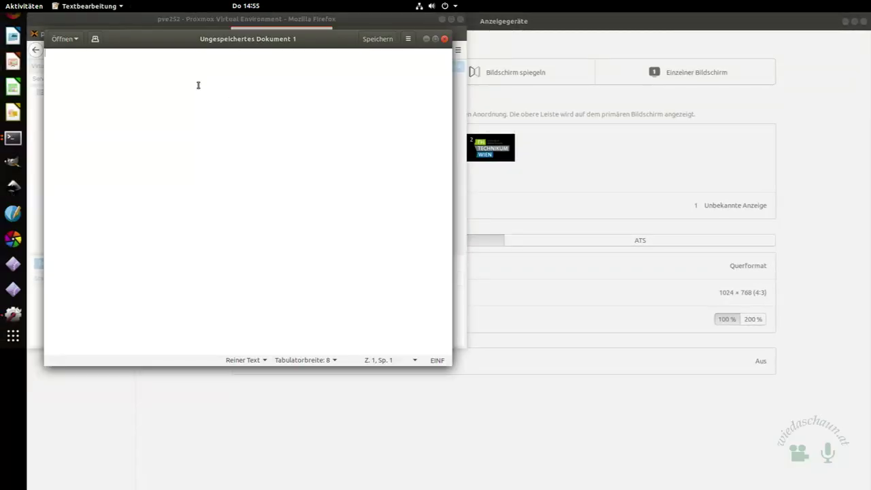
Copy the ip route add command line from the root terminal
key(alt+Tab)
key(alt+Tab)
key(alt+Tab)
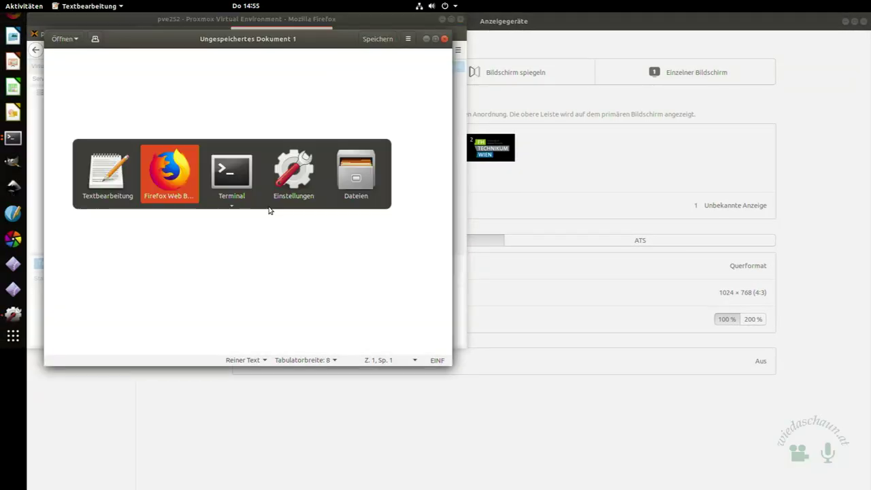
key(alt+Tab)
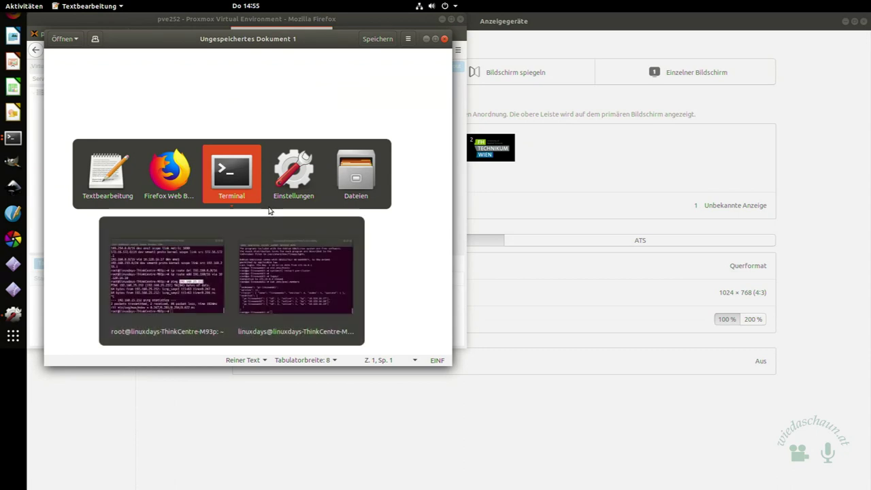
click(254, 172)
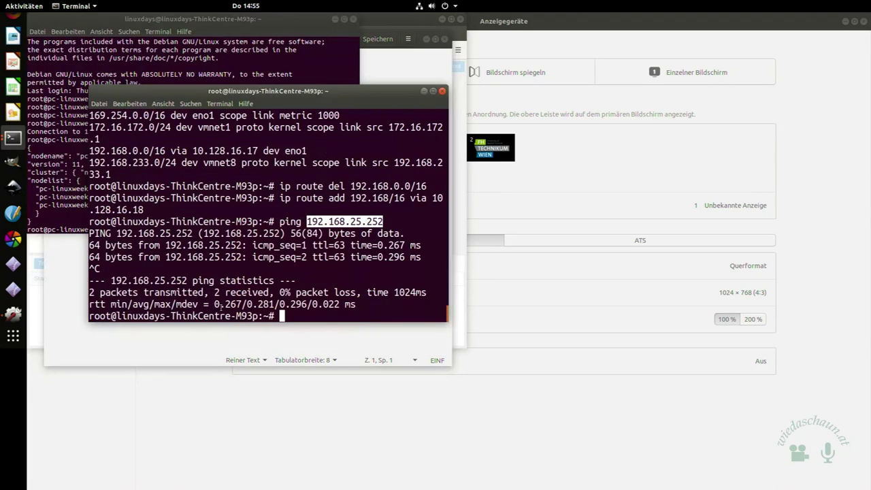
click(289, 198)
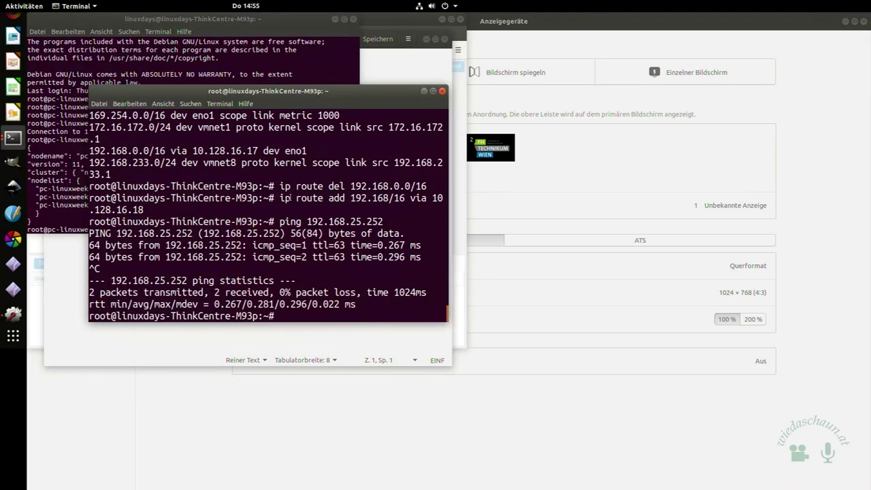
drag(280, 198, 144, 209)
key(alt+Tab)
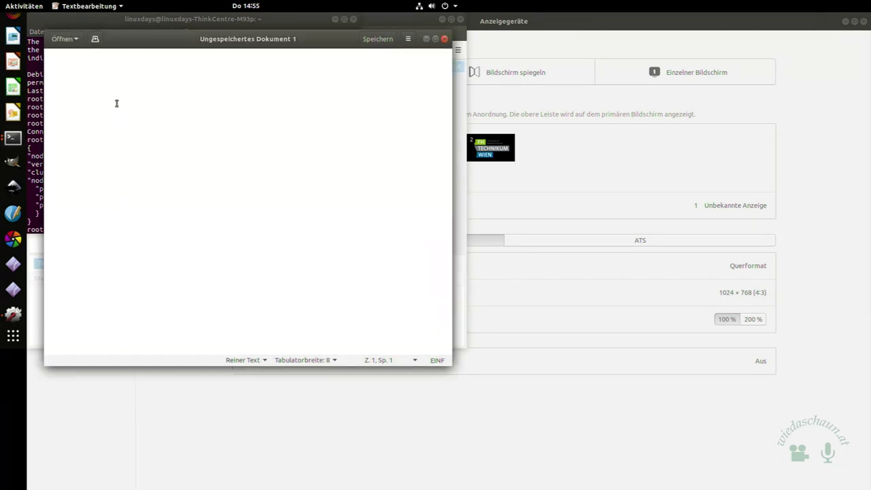
Paste the route command into the document and comment it out with '# '
middle_click(116, 103)
key(Home)
text(#)
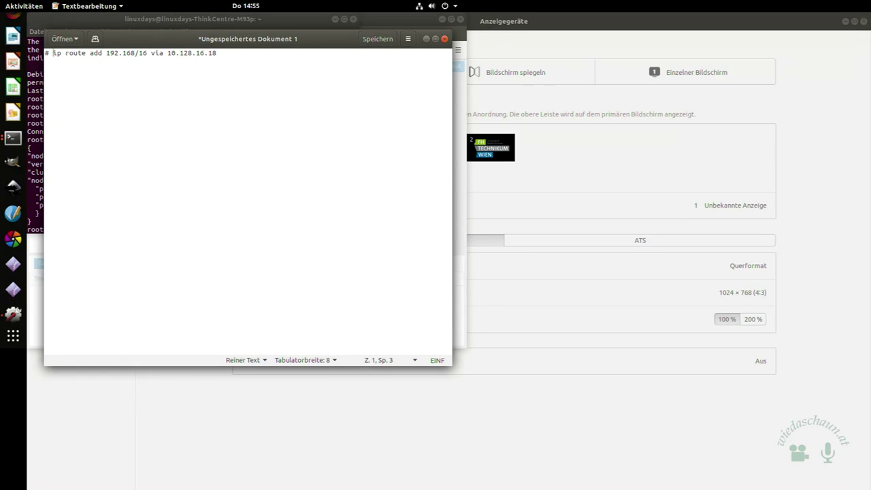
Mark the 192.168/ network and gateway octet 18, then move the editor lower
click(118, 52)
drag(106, 52, 147, 53)
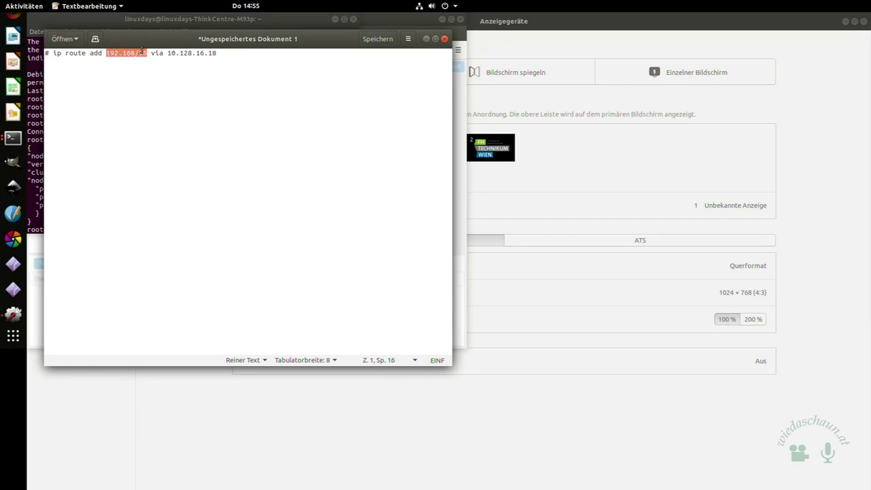
click(106, 53)
double_click(211, 53)
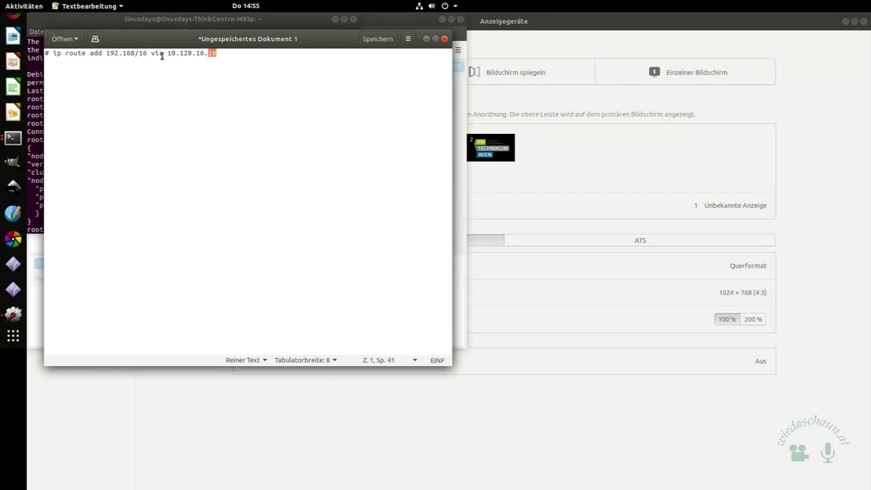
drag(223, 42, 201, 287)
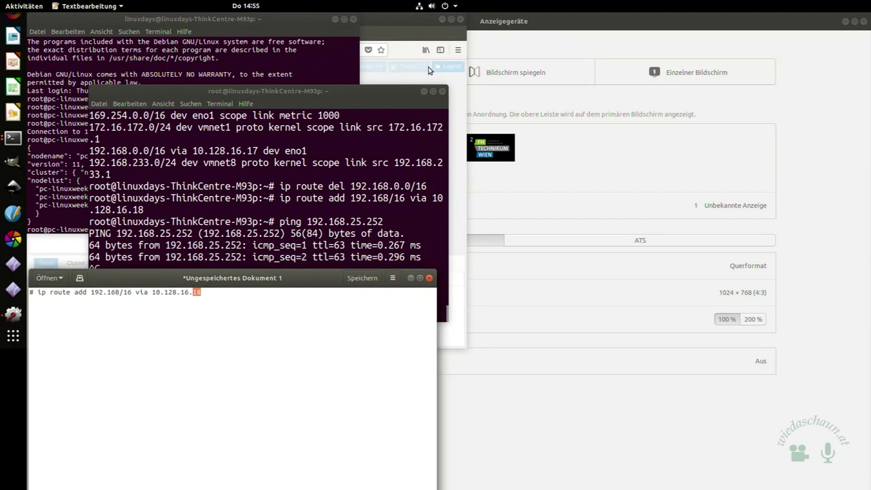
Open the pc-linuxweek1 node summary and scroll through its CPU, RAM and disk usage
click(409, 44)
click(76, 33)
scroll(75, 147, up, 6)
scroll(66, 206, up, 5)
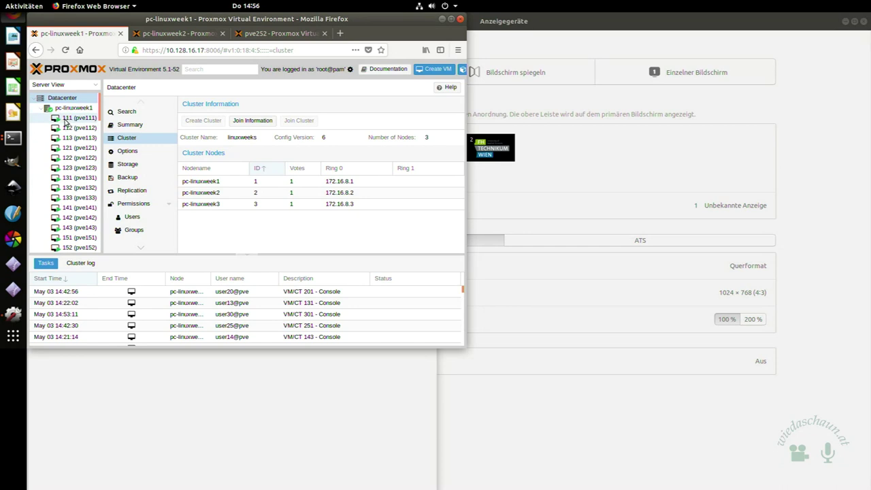
click(75, 109)
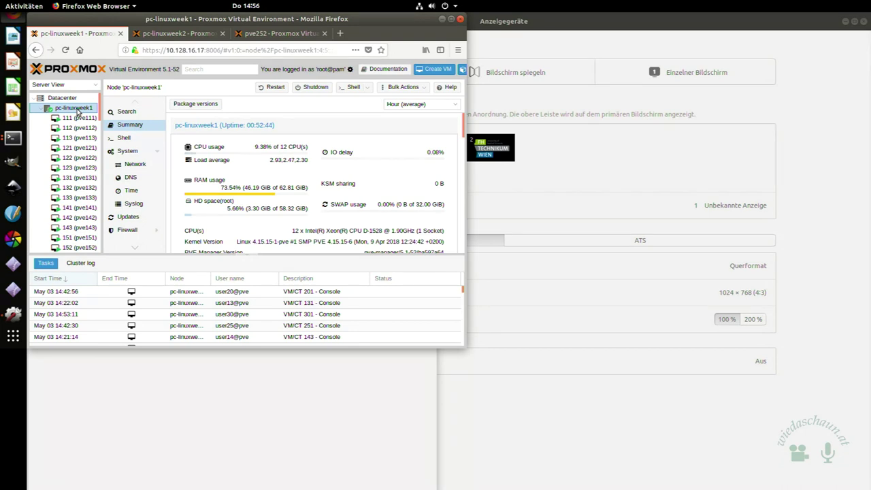
scroll(73, 157, down, 5)
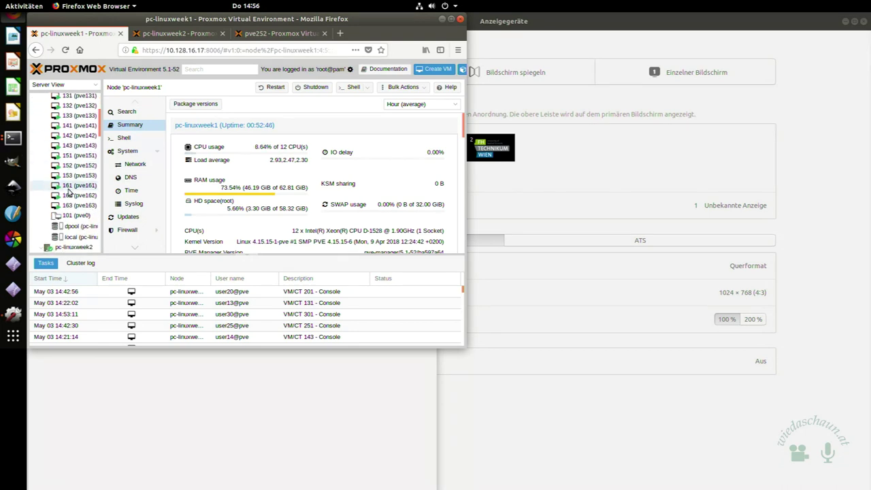
scroll(71, 187, down, 1)
scroll(75, 214, down, 2)
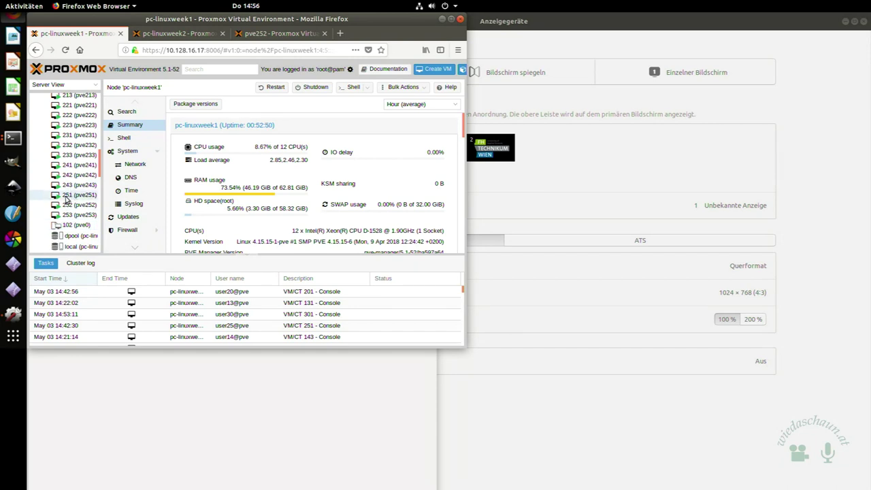
scroll(75, 216, down, 3)
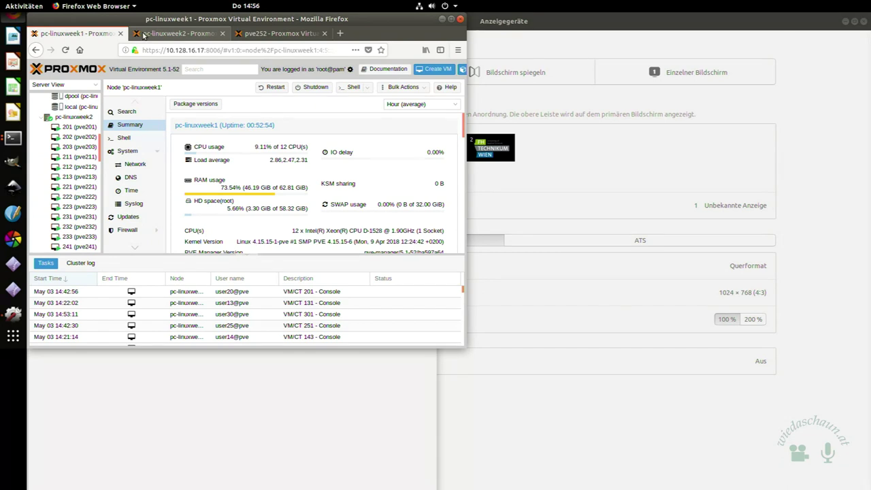
Review the route note, then switch back via Firefox toward the root terminal
key(alt+Tab)
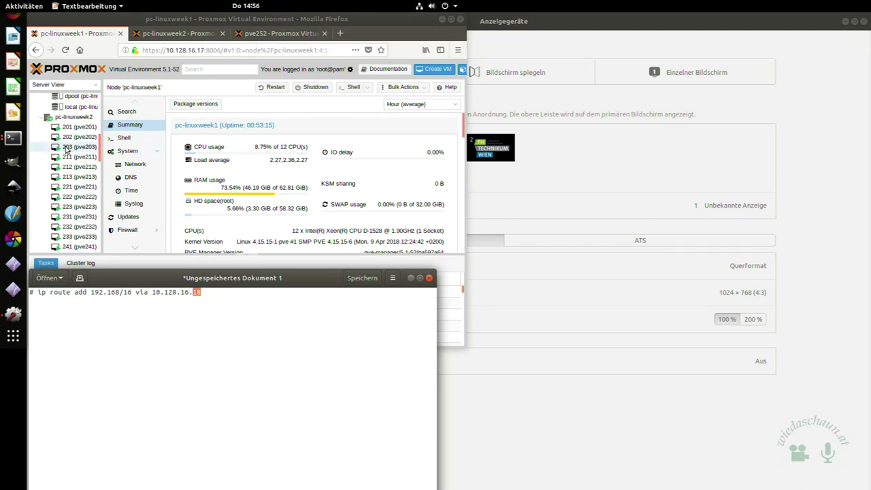
scroll(73, 171, down, 5)
scroll(73, 171, up, 6)
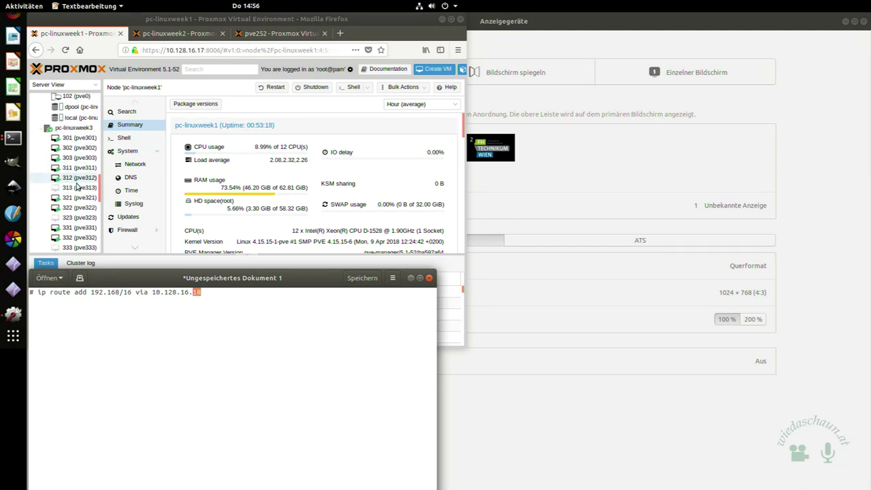
scroll(69, 238, up, 5)
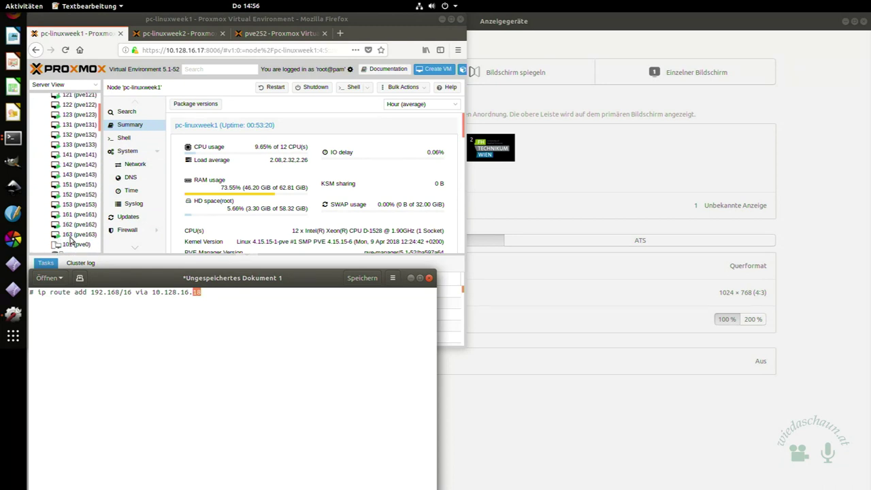
scroll(67, 209, down, 3)
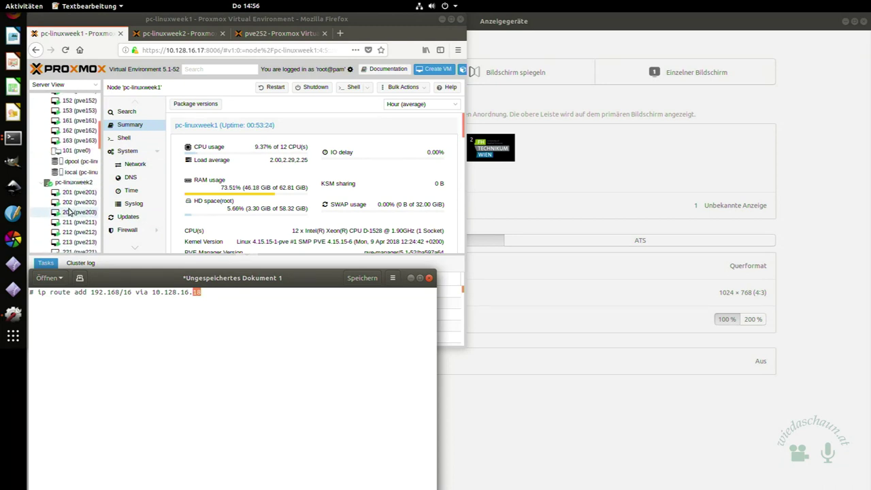
scroll(71, 213, down, 3)
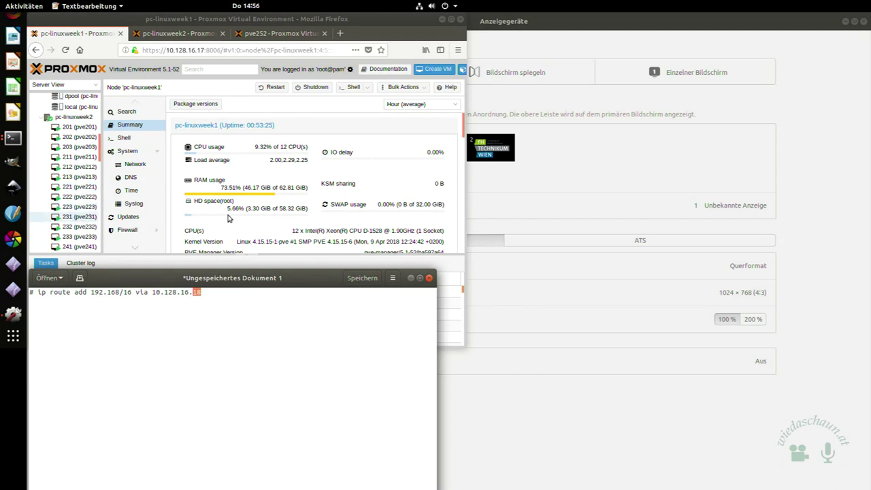
click(255, 24)
key(alt+Tab)
key(alt+Tab)
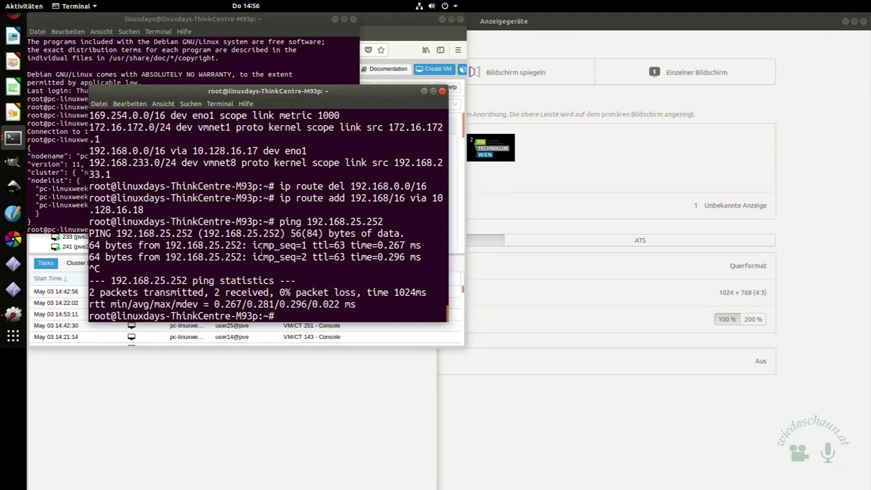
Re-run the ping to 192.168.25.252, stop it after 3/3 replies, then return to pve252
key(alt+grave)
key(alt+grave)
key(Up)
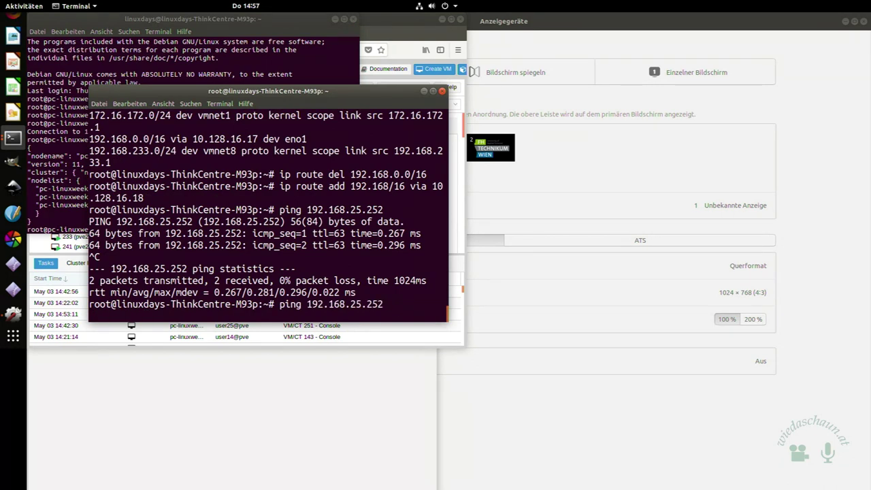
key(Return)
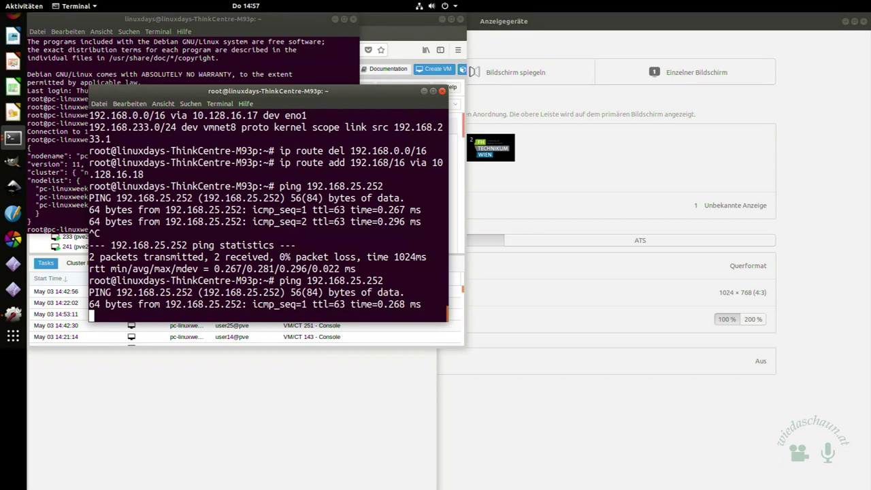
key(ctrl+c)
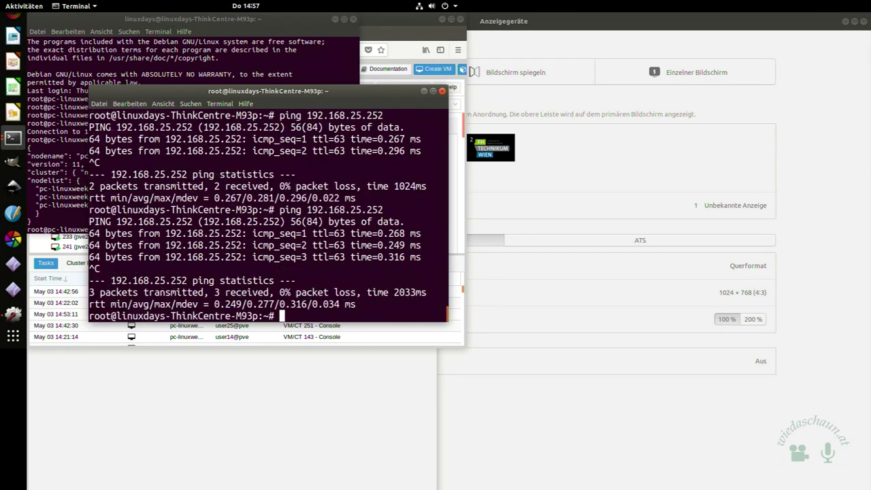
key(alt+Tab)
key(ctrl+3)
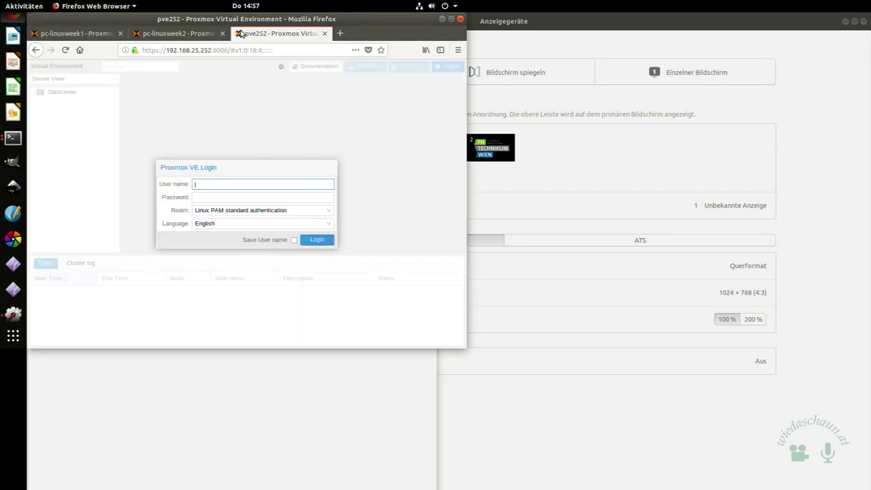
click(211, 51)
click(321, 120)
text(root)
key(Tab)
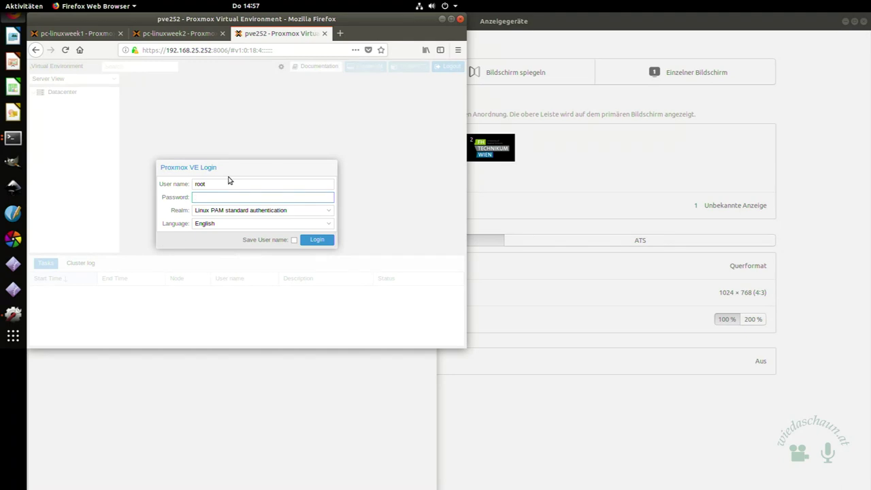
text(*****)
key(ctrl+a)
text(•••••••••••)
key(Return)
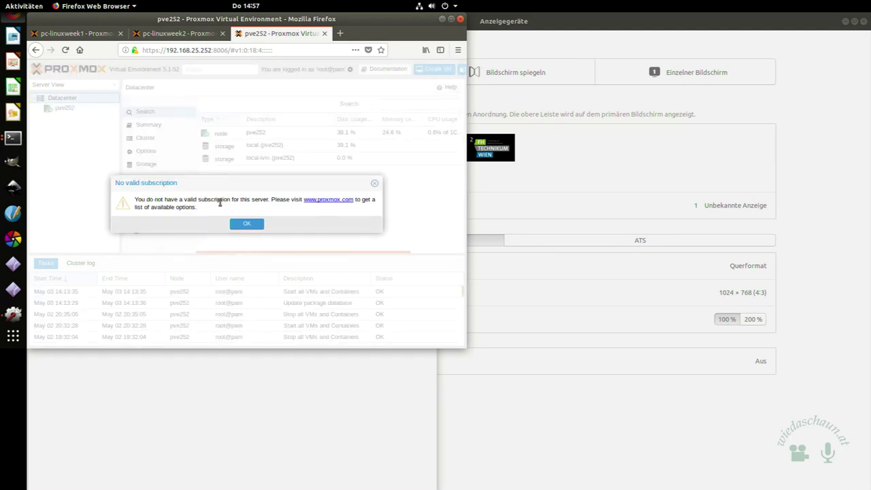
Dismiss the subscription notice, enlarge the Datacenter panel above Tasks, and select node pve252
click(248, 224)
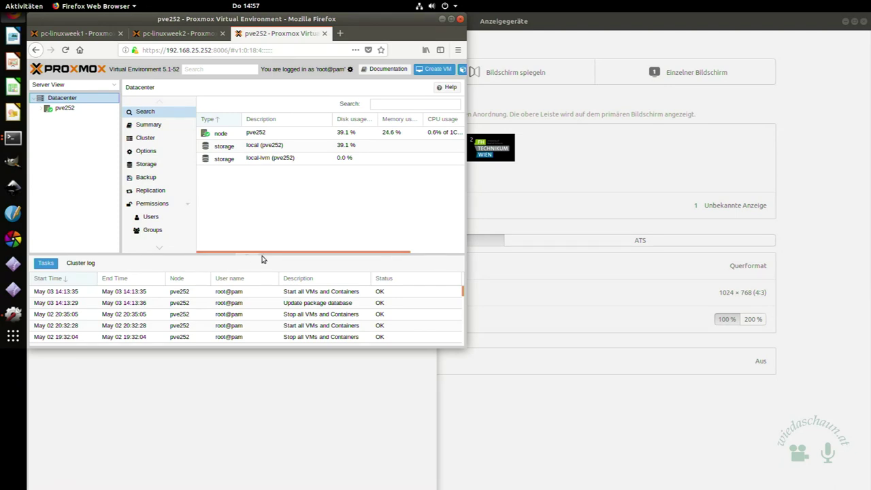
drag(270, 253, 270, 275)
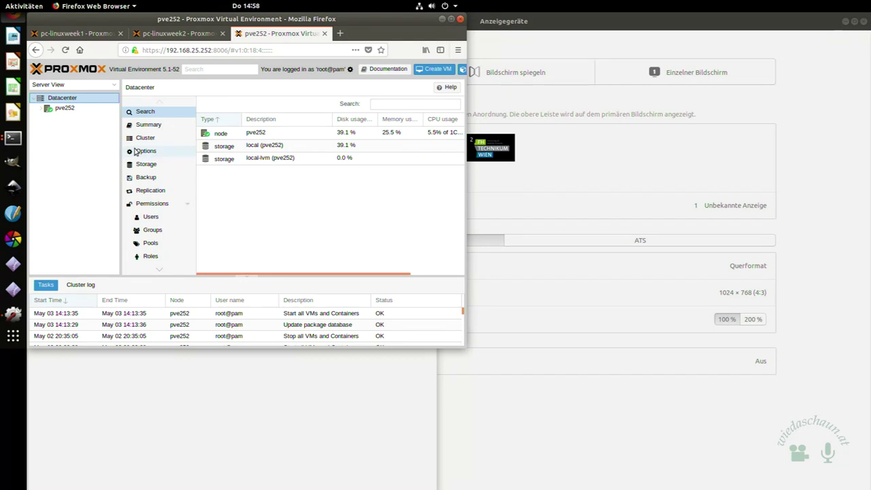
click(245, 207)
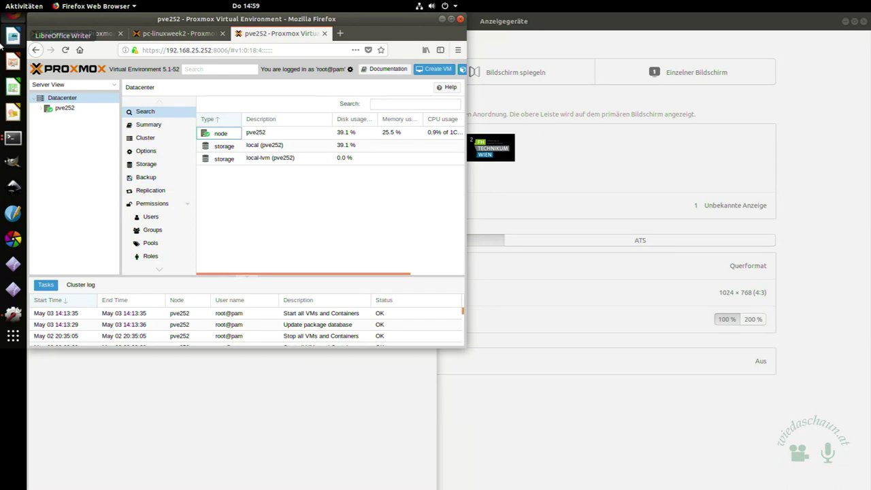
Bring the gedit route note to the front and move its window higher
key(alt+Tab)
key(Tab)
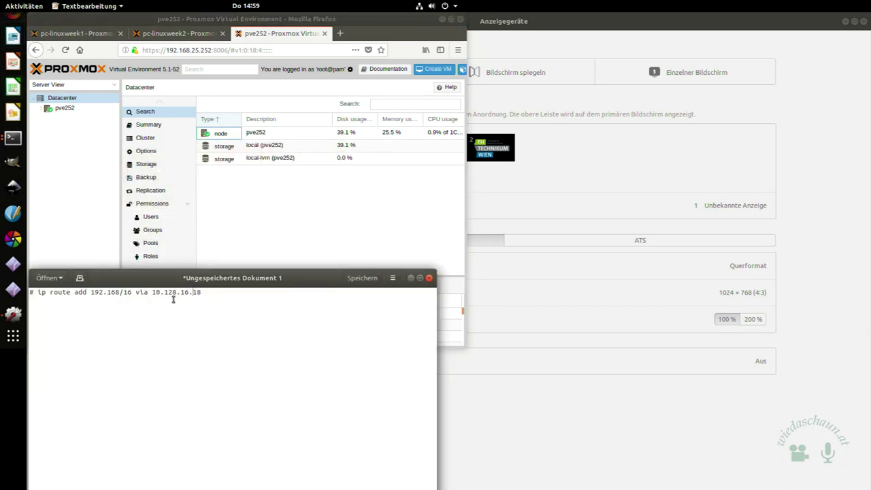
click(85, 318)
drag(202, 272, 201, 212)
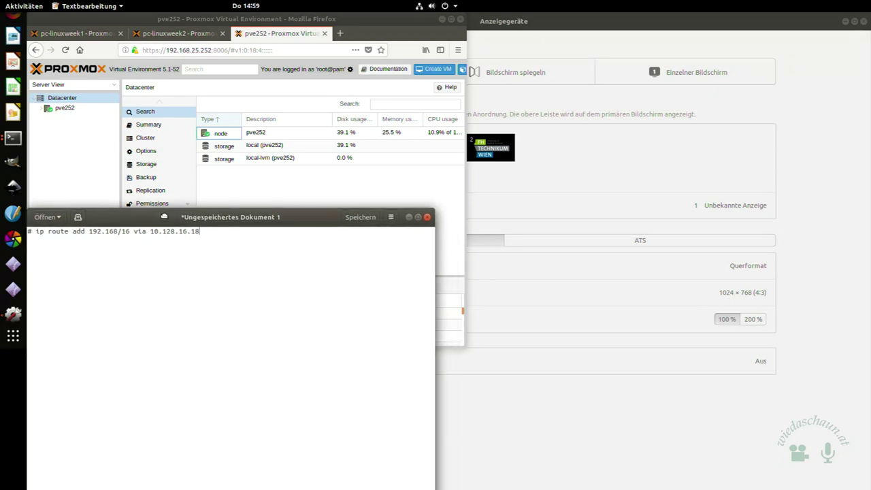
Browse gedit's menus, move the window further up, and open Preferences
click(391, 217)
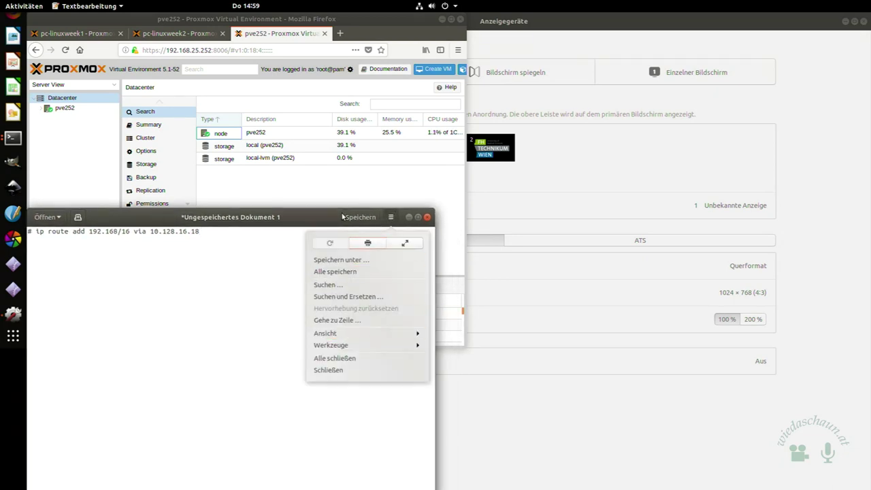
drag(321, 220, 321, 133)
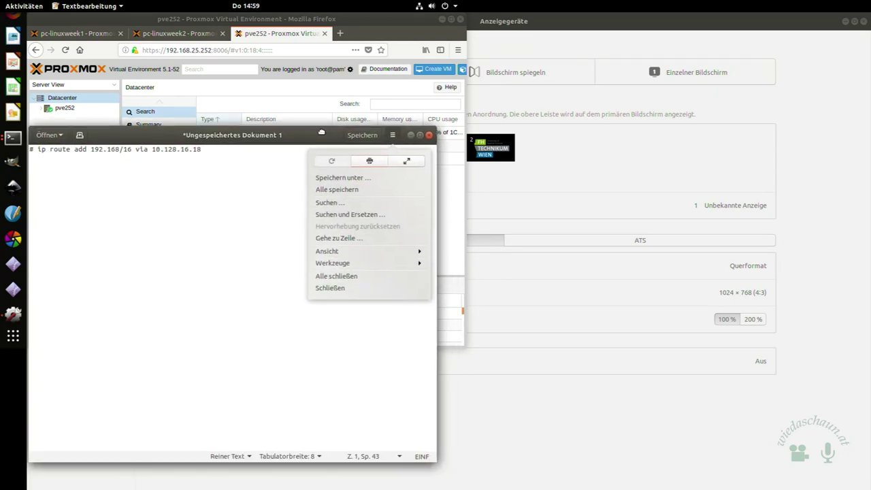
click(363, 247)
click(324, 156)
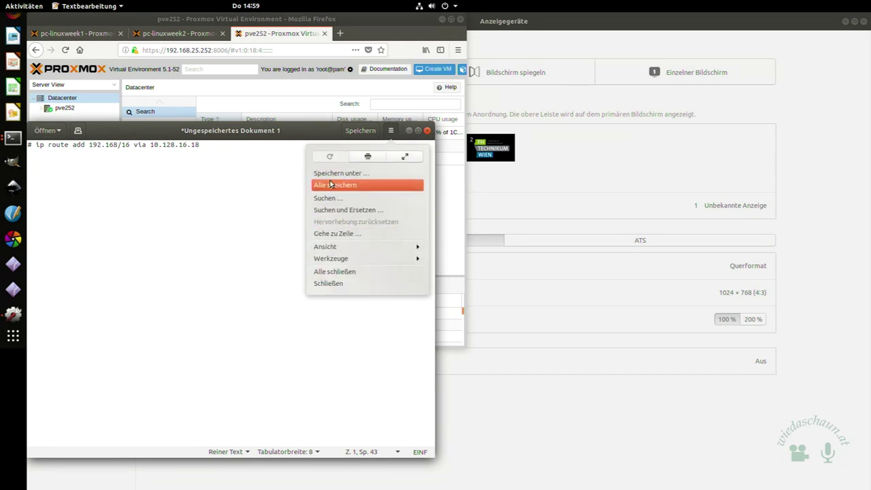
click(269, 178)
click(100, 7)
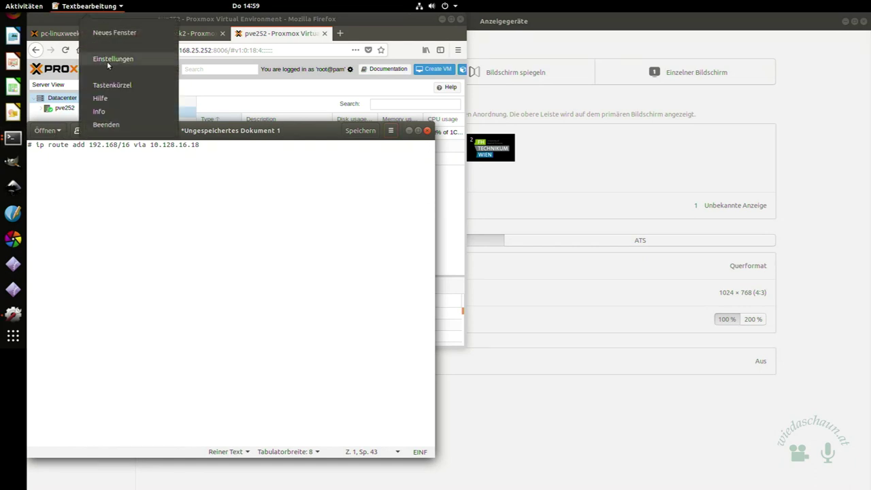
click(109, 60)
Replace the system font with Monospace Regular 20 in Fonts & Colours, then move the window back down
click(210, 195)
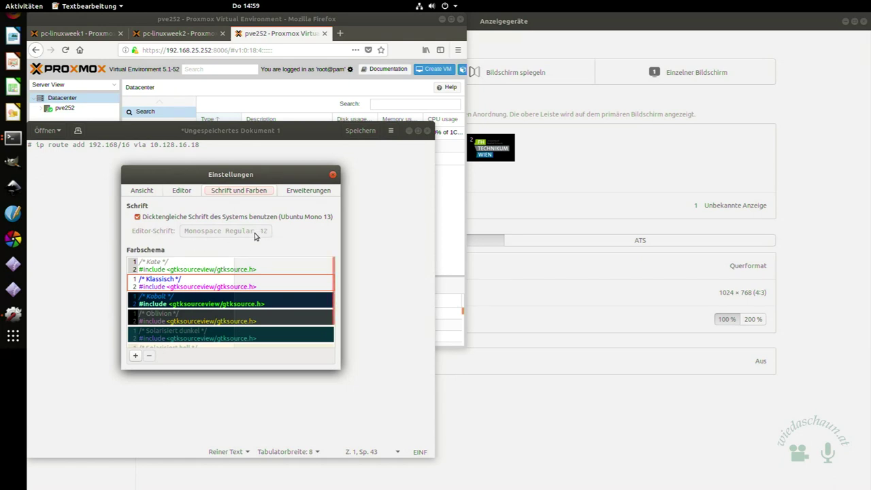
click(239, 218)
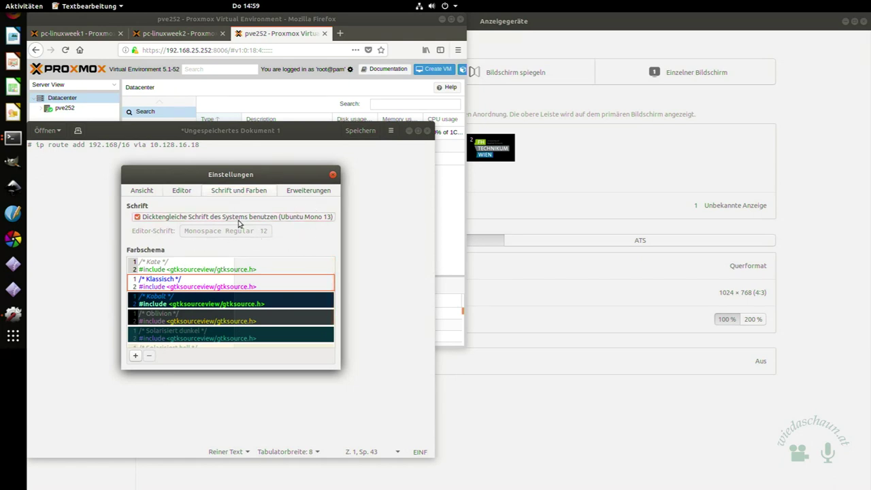
click(265, 234)
scroll(259, 249, down, 4)
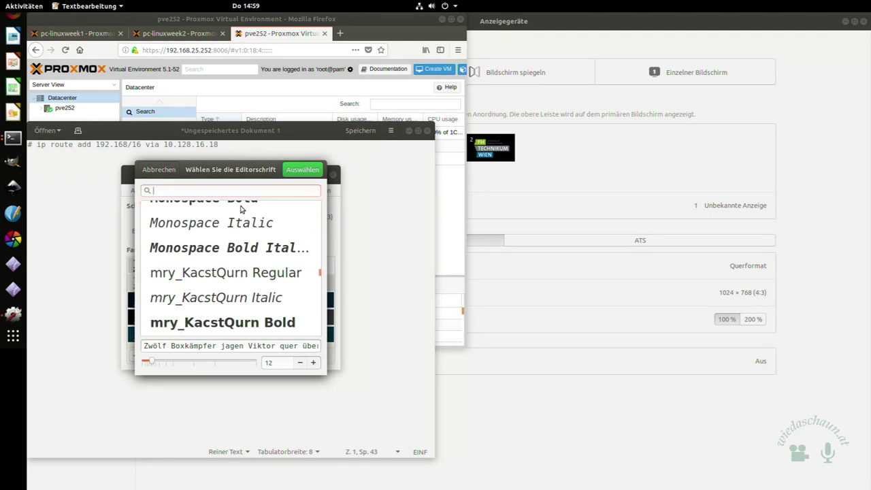
drag(234, 170, 374, 104)
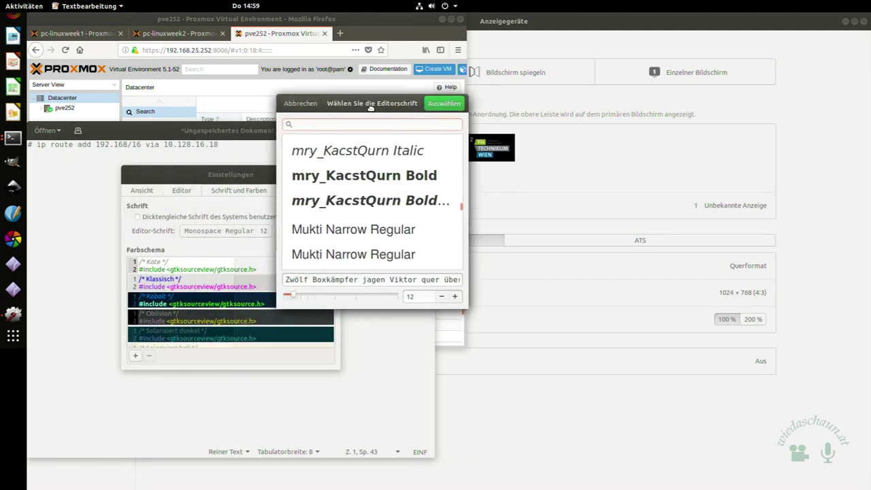
click(453, 297)
click(453, 296)
click(453, 296)
click(454, 297)
click(454, 298)
click(453, 298)
click(454, 298)
click(454, 298)
click(442, 103)
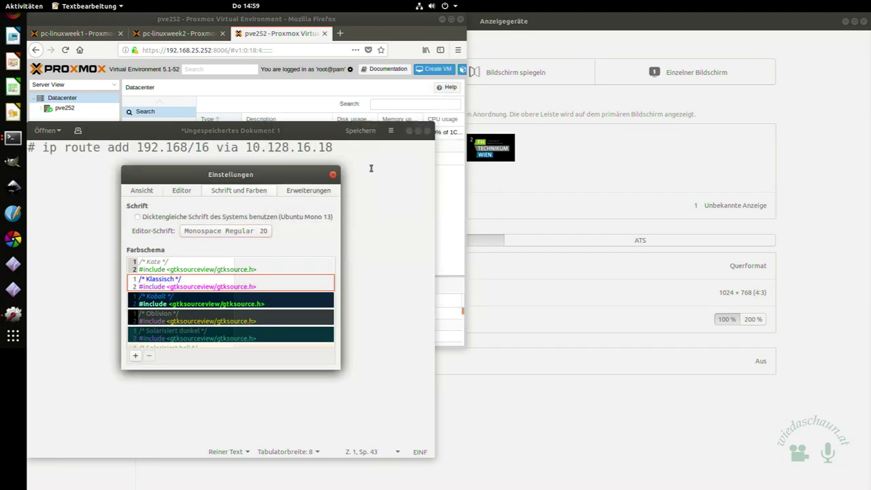
click(333, 176)
drag(230, 133, 232, 299)
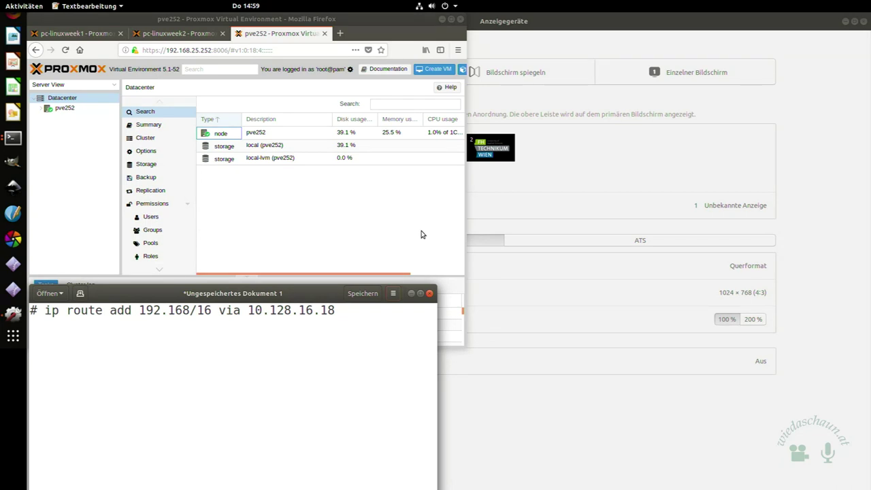
Append the alternative gateways comment '# 17 or 19' after 10.128.16.18
click(341, 311)
text(#)
text( 16)
key(BackSpace)
text(7 or )
text(18)
key(BackSpace)
text(9)
key(Left)
key(Left)
key(Left)
key(Left)
key(Left)
key(Left)
key(Left)
key(Left)
key(Left)
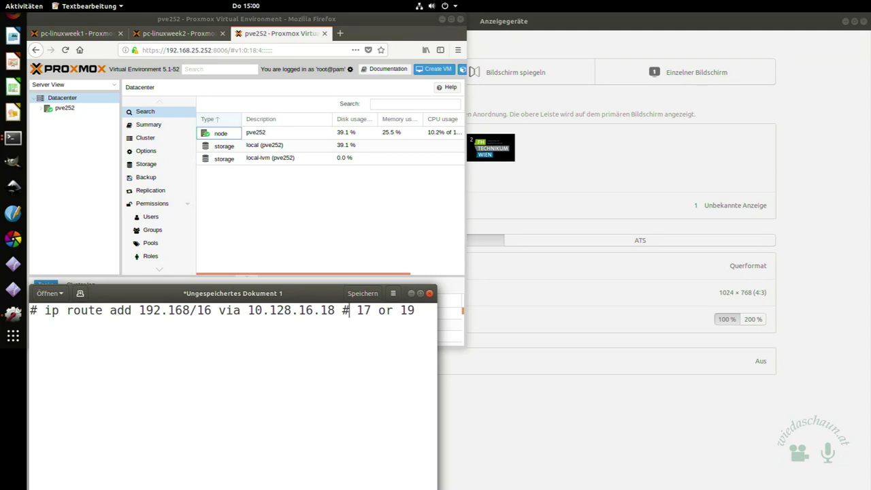
text(2XX)
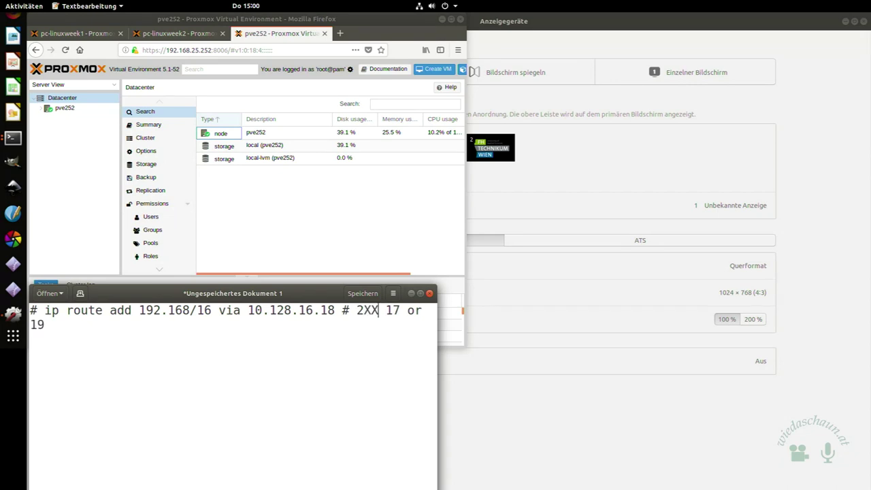
key(BackSpace)
key(BackSpace)
key(BackSpace)
key(Delete)
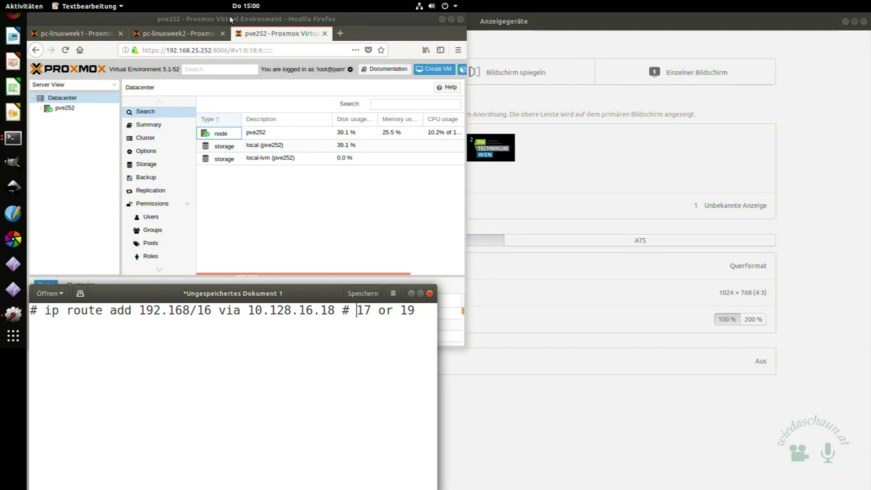
Insert 'sudo' after the leading # and widen the editor so the note fits one line
click(37, 313)
text(sudo)
key(BackSpace)
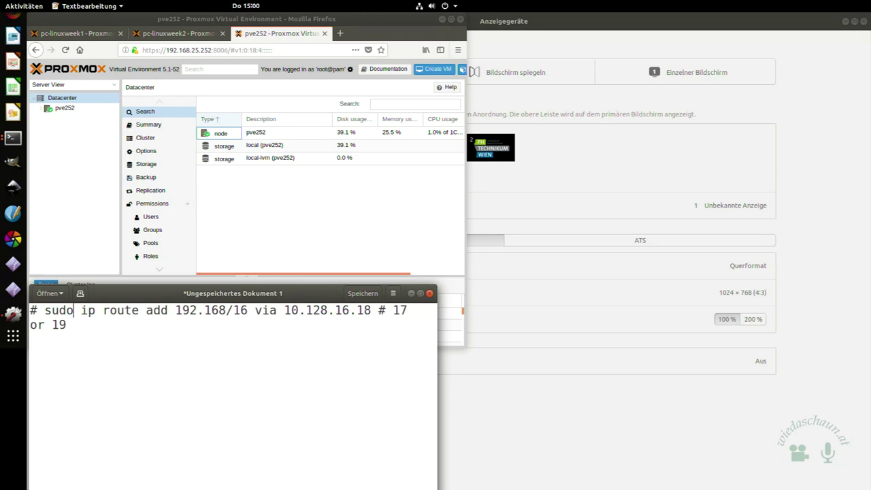
click(67, 325)
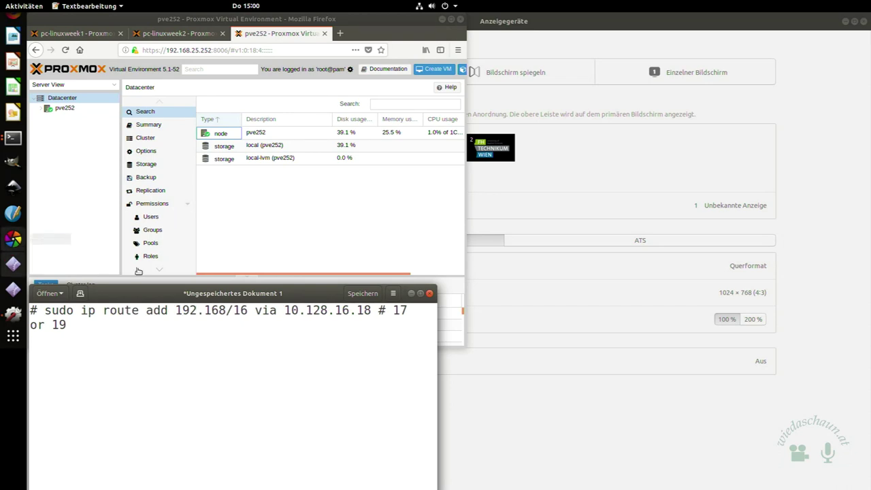
drag(436, 327, 459, 320)
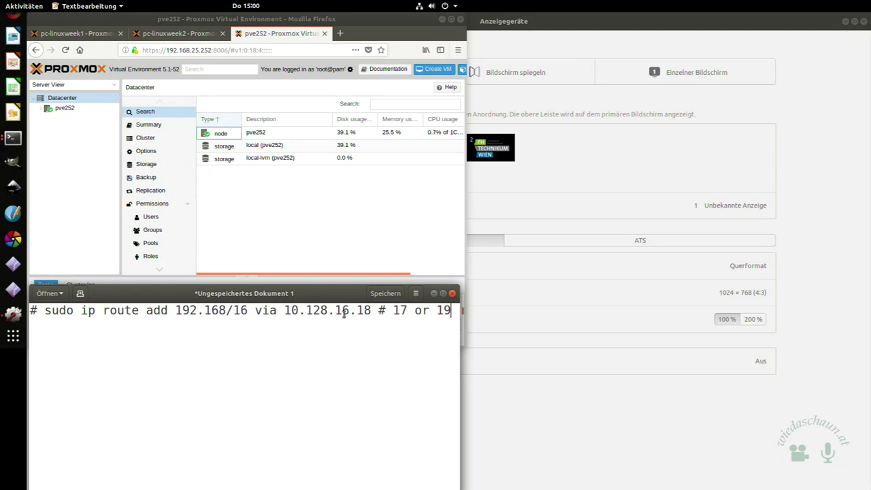
drag(372, 312, 45, 314)
key(End)
Narrow the Proxmox Server View panel, then return to the text editor
click(99, 215)
drag(108, 215, 84, 209)
key(alt+Tab)
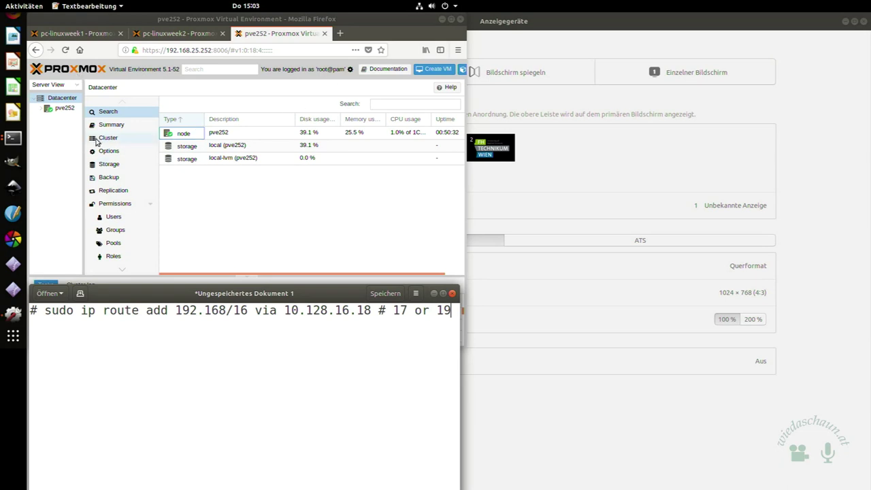
Open Datacenter > Cluster and review the standalone-node, no-cluster-defined message
click(97, 139)
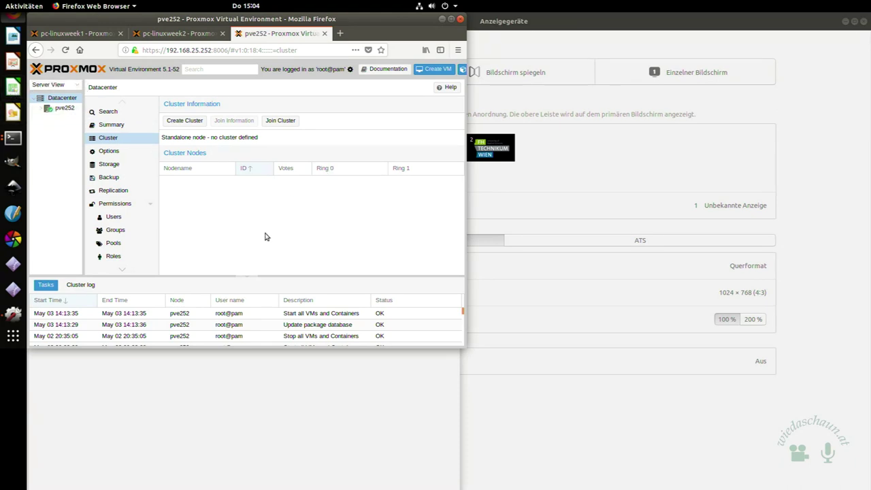
double_click(186, 137)
mouse_move(191, 136)
mouse_down()
mouse_move(238, 138)
mouse_move(243, 147)
mouse_move(247, 138)
mouse_move(189, 134)
mouse_up()
click(173, 206)
double_click(49, 100)
click(33, 99)
Create a new cluster named 'cluster25', leaving the ring 0 address at its default
click(192, 120)
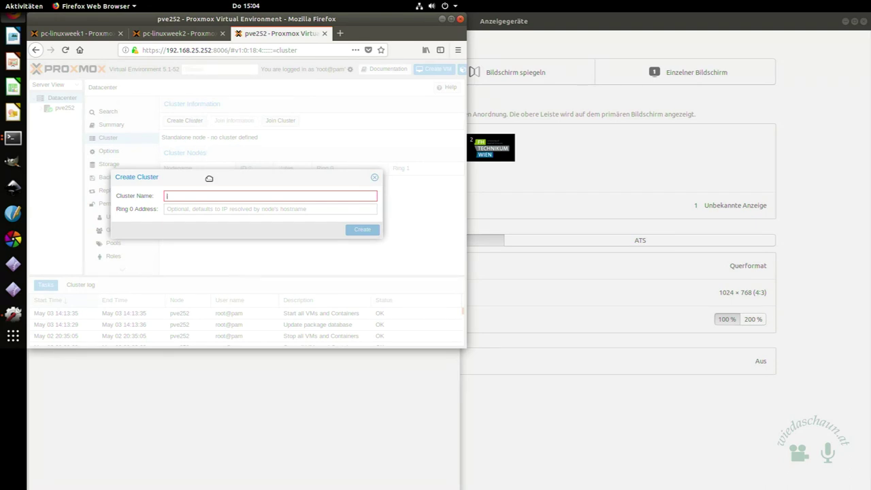
drag(208, 177, 197, 166)
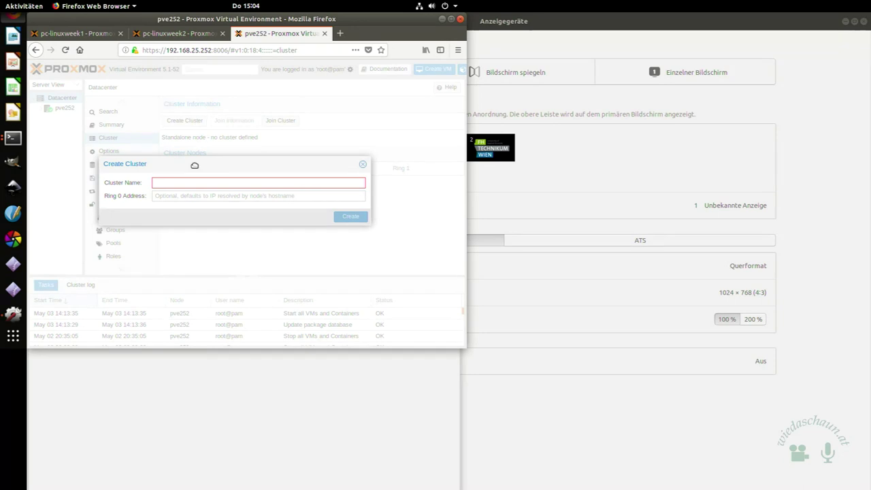
text(lin)
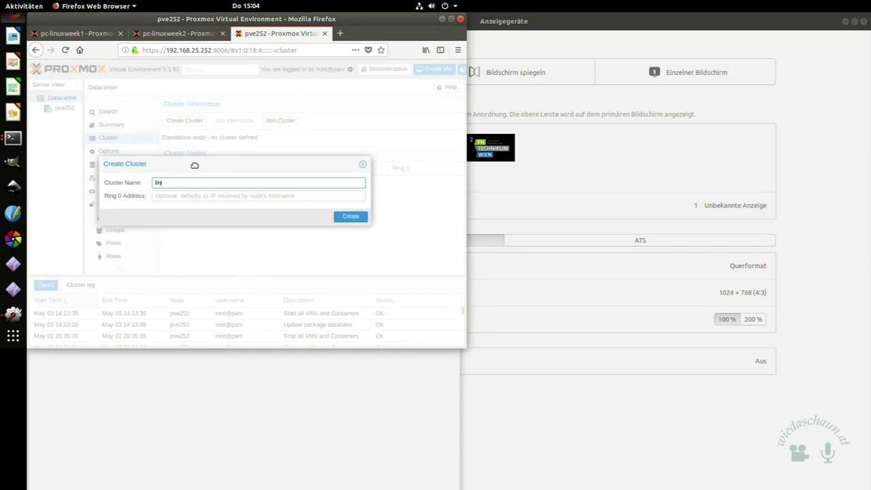
key(BackSpace)
key(BackSpace)
key(BackSpace)
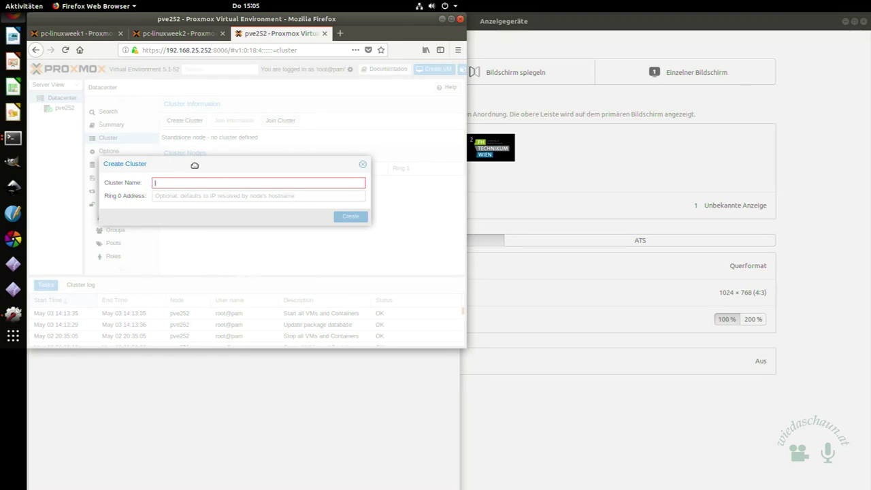
text(cluster25)
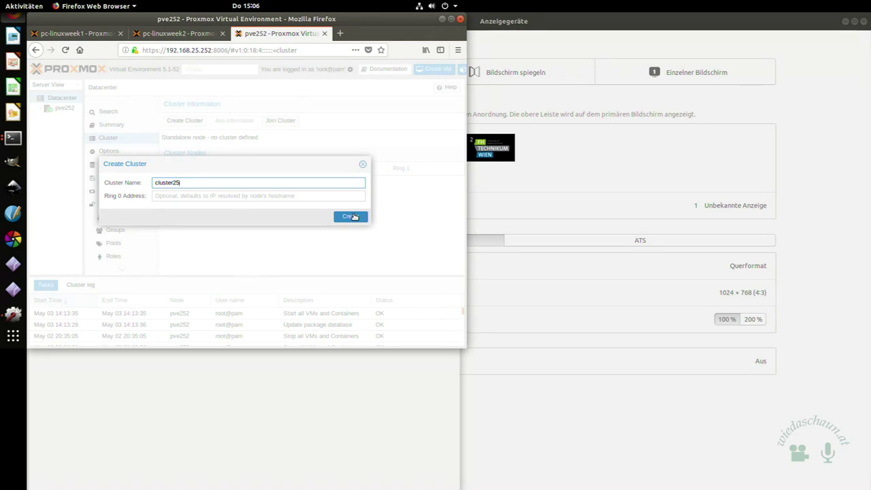
click(351, 216)
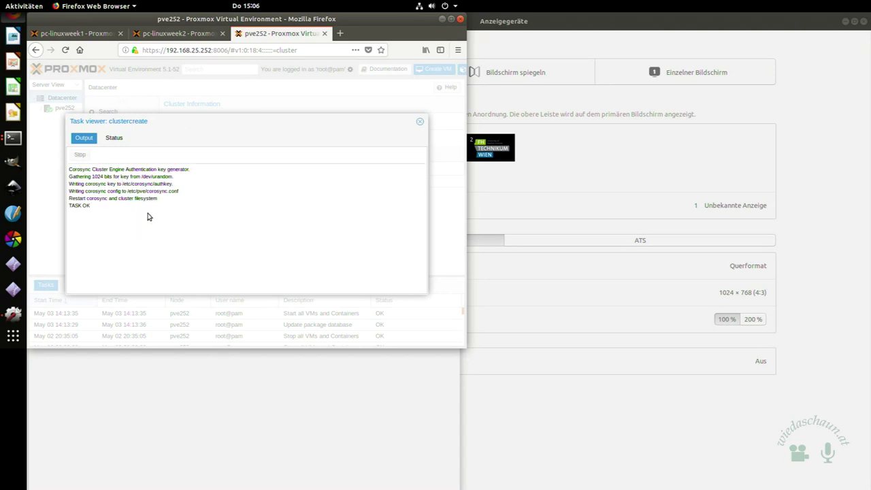
Check that the clustercreate log ends with TASK OK, then close the task viewer
drag(134, 219, 36, 171)
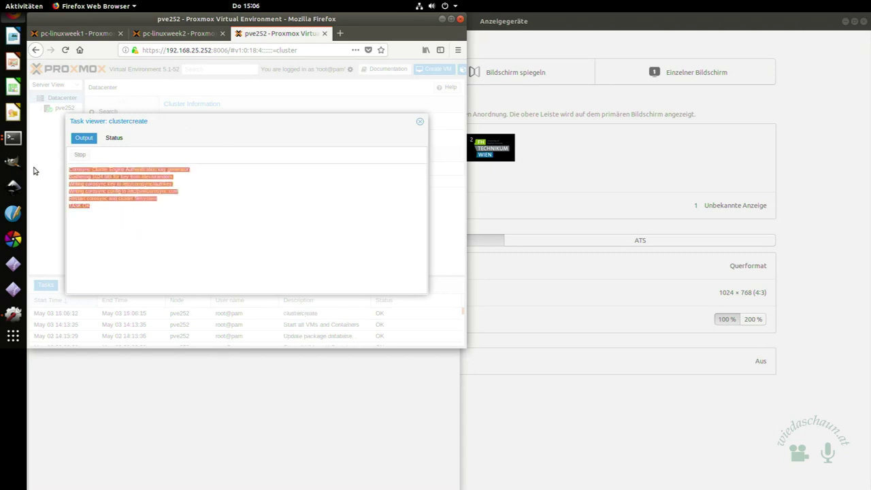
click(124, 202)
drag(70, 209, 94, 210)
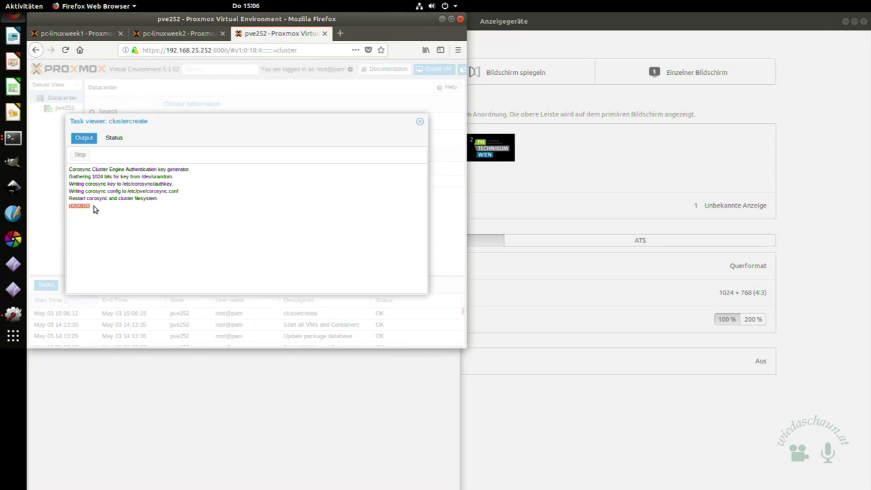
click(168, 223)
click(419, 122)
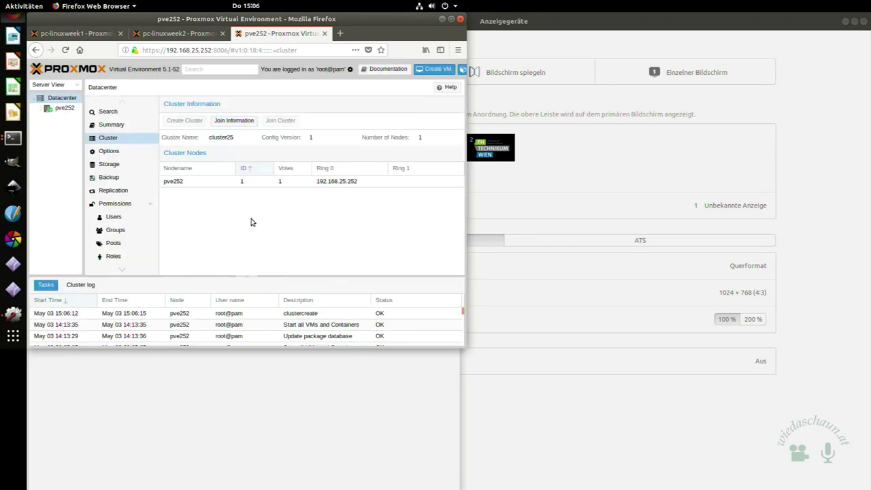
Resize the Ring 0 column in the Cluster Nodes table, then reload the page
click(188, 181)
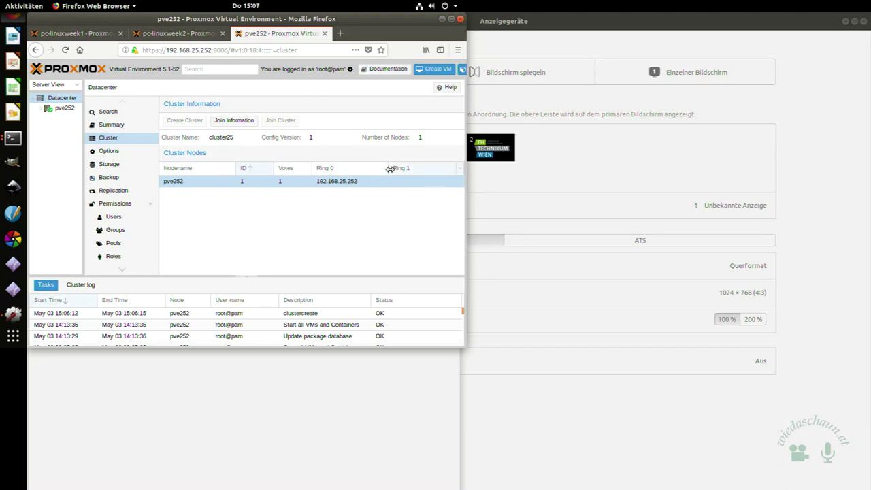
drag(389, 168, 225, 169)
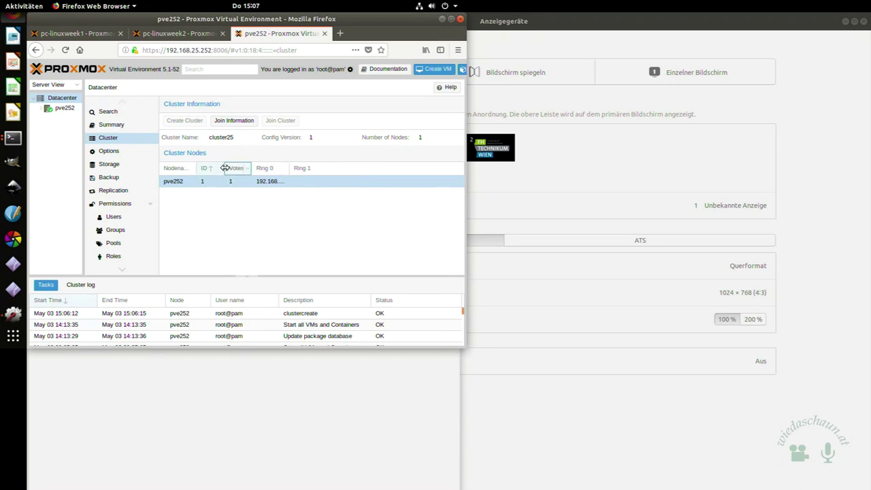
click(287, 168)
click(284, 170)
drag(286, 168, 313, 168)
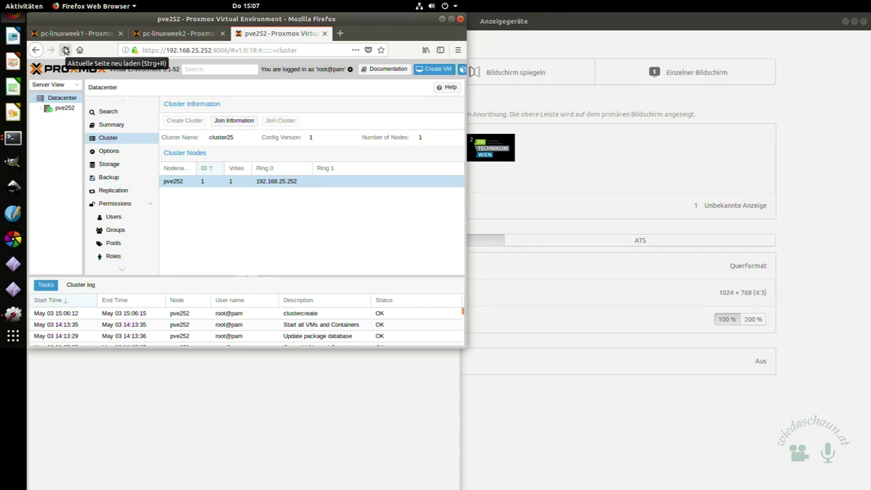
click(66, 54)
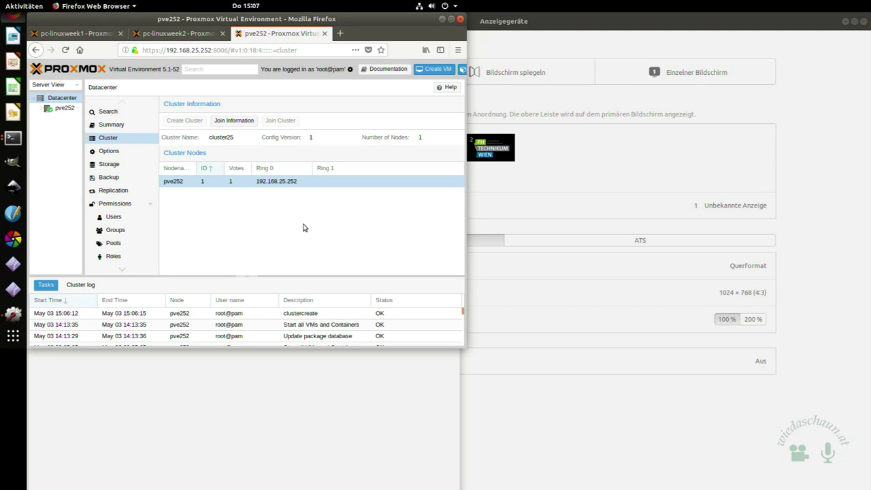
click(228, 51)
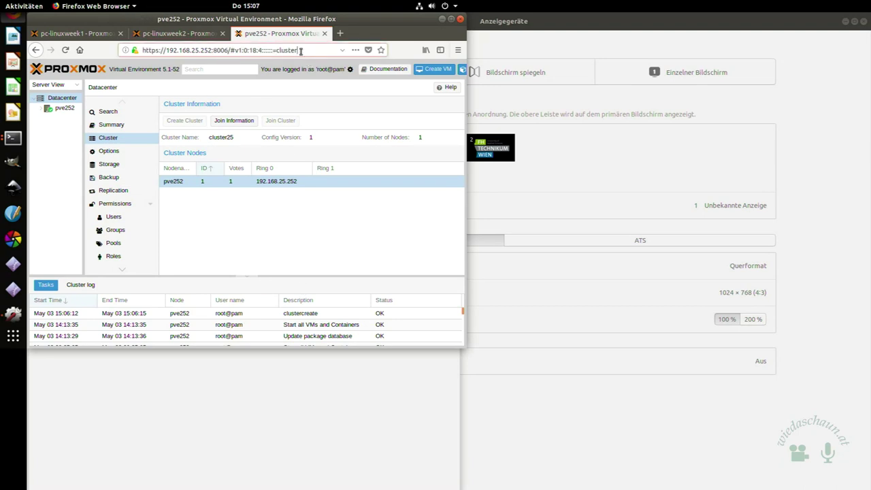
click(300, 50)
click(327, 232)
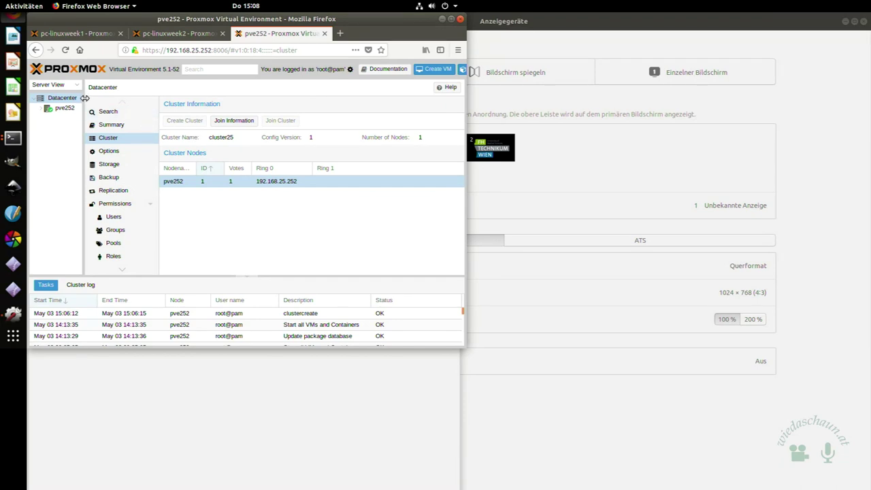
drag(89, 100, 90, 98)
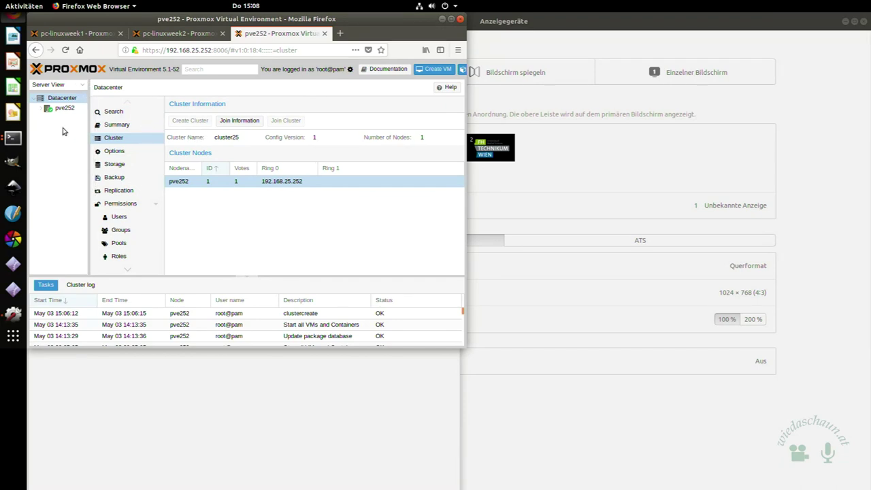
click(40, 110)
click(40, 110)
scroll(188, 319, down, 1)
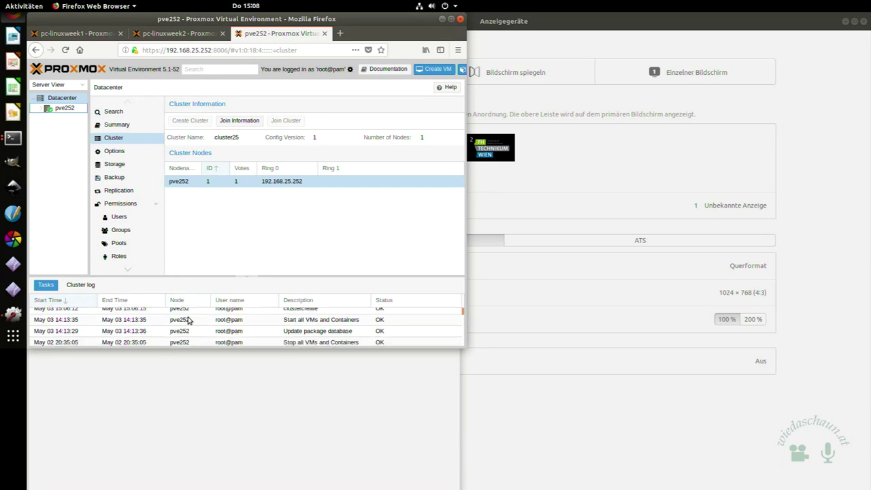
scroll(189, 320, up, 1)
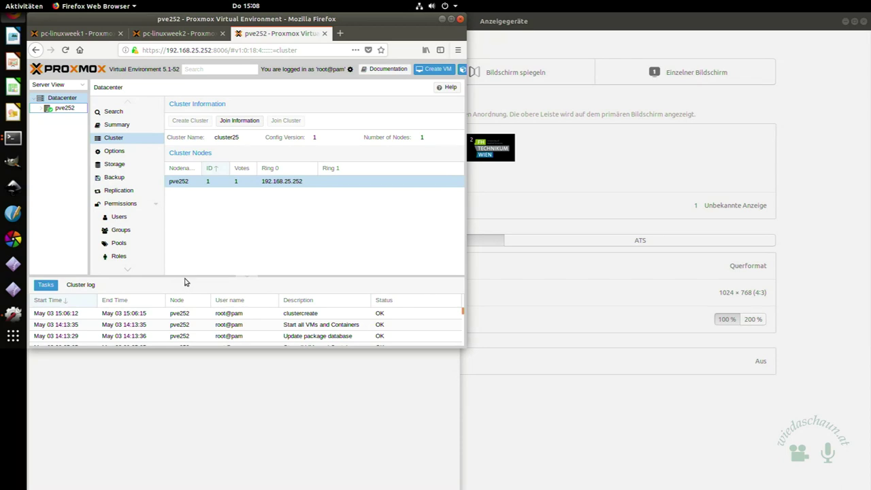
key(alt+Tab)
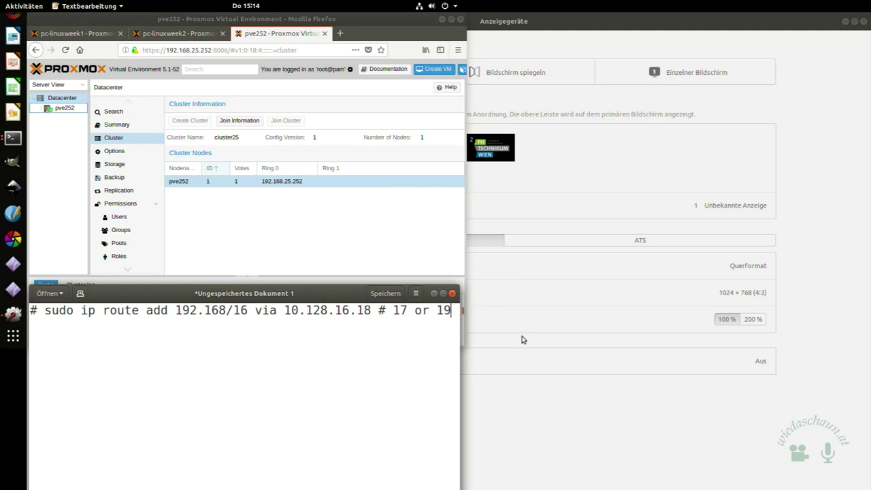
Bring the Proxmox Datacenter > Cluster page and its task log back in front of the editor
click(55, 101)
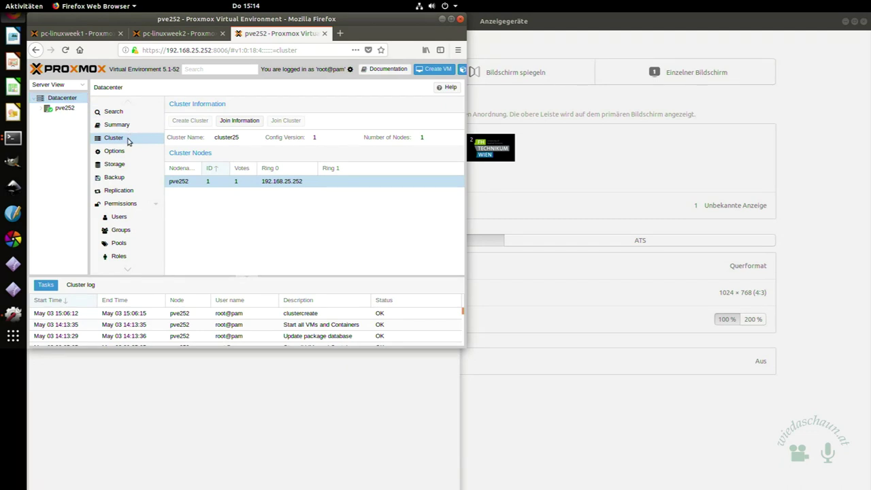
click(235, 182)
Remove the flexible spacer from the Firefox toolbar through Anpassen… and close the customize tab
right_click(105, 53)
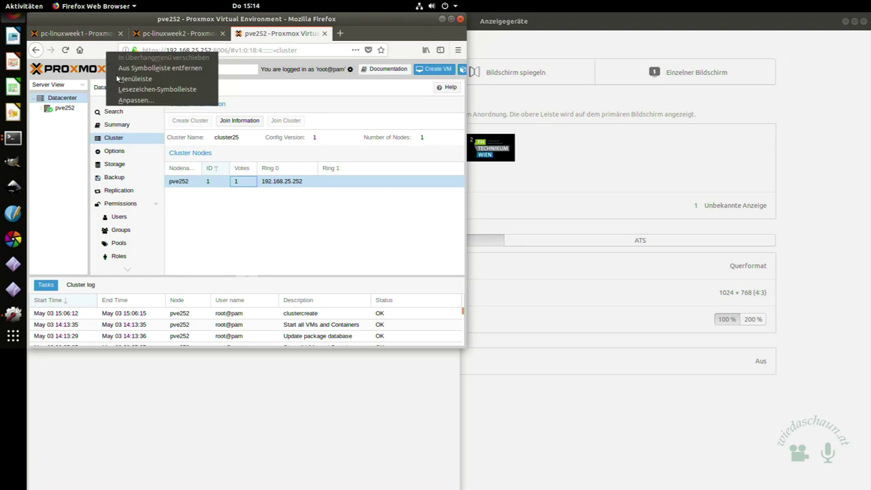
click(135, 100)
drag(99, 50, 128, 114)
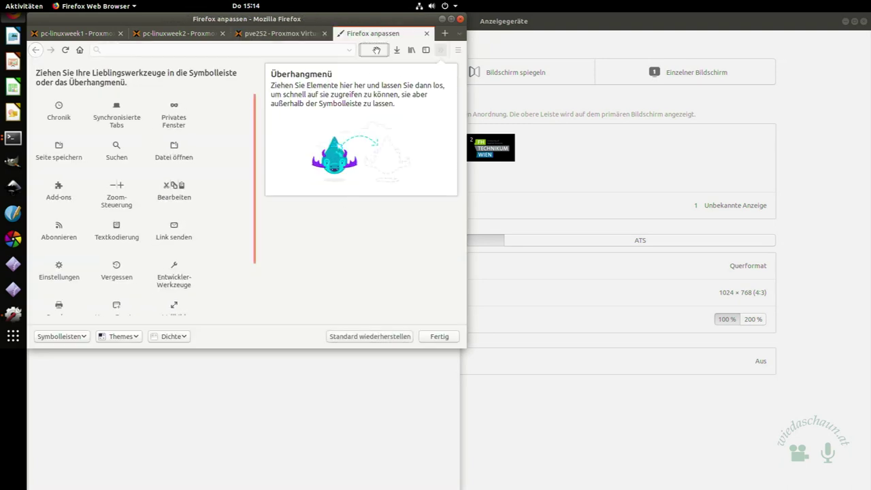
key(ctrl+w)
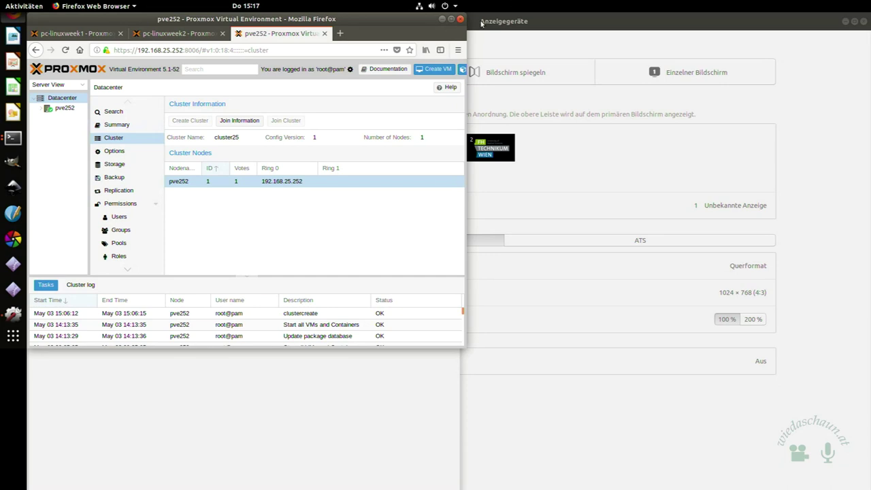
Open a duplicate tab and point it at 192.168.25.251:8006 instead of .252
click(77, 50)
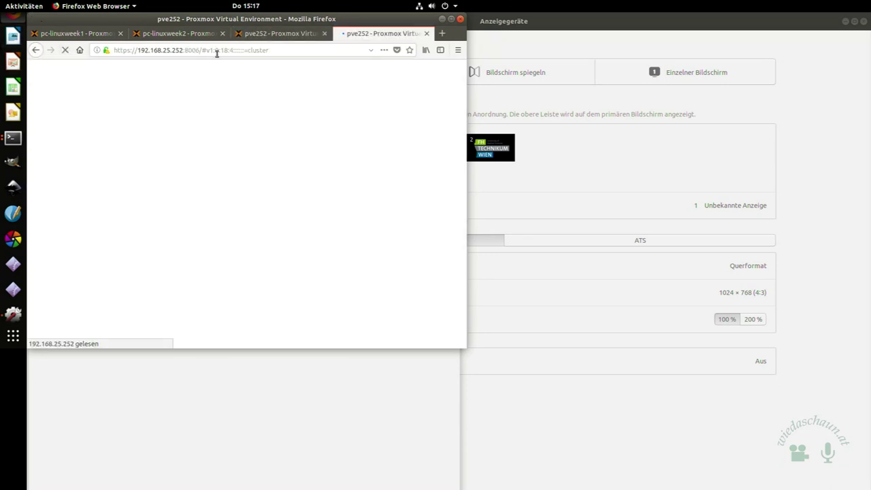
click(175, 50)
key(BackSpace)
text(1)
key(Return)
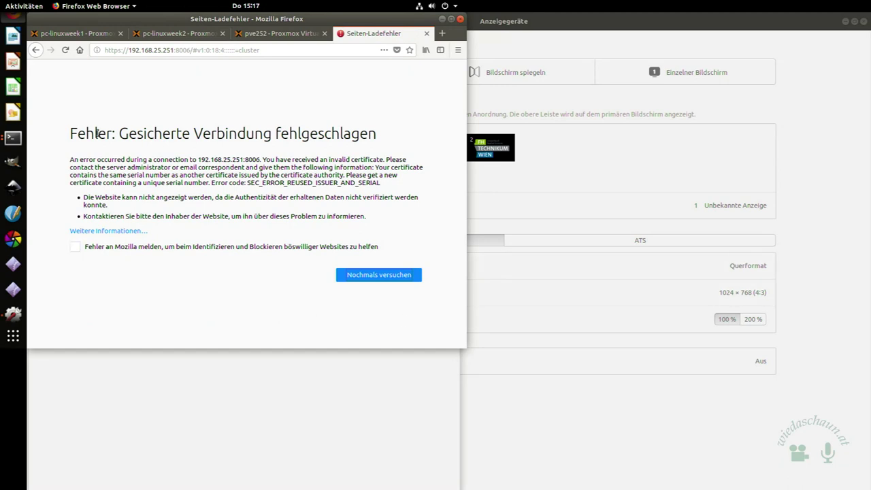
click(15, 144)
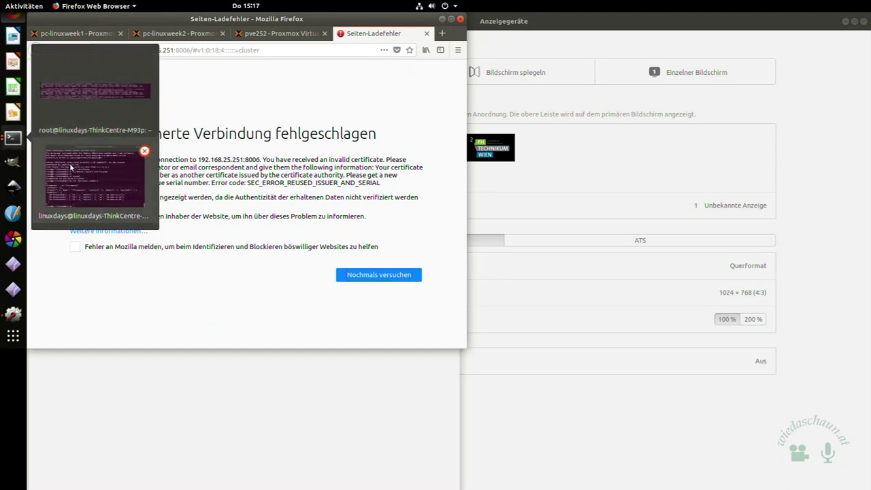
In a new terminal, build an ssh command to 192.168.25.251 from the copied browser address
click(84, 178)
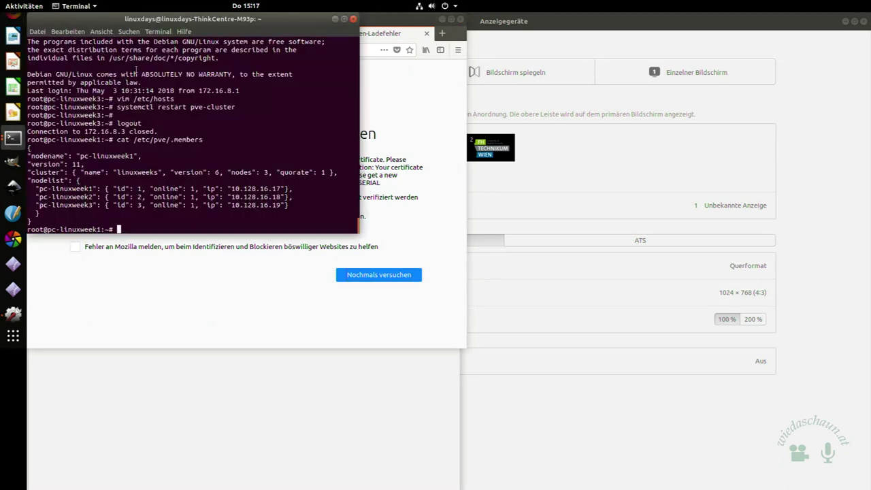
middle_click(13, 139)
text(ssh)
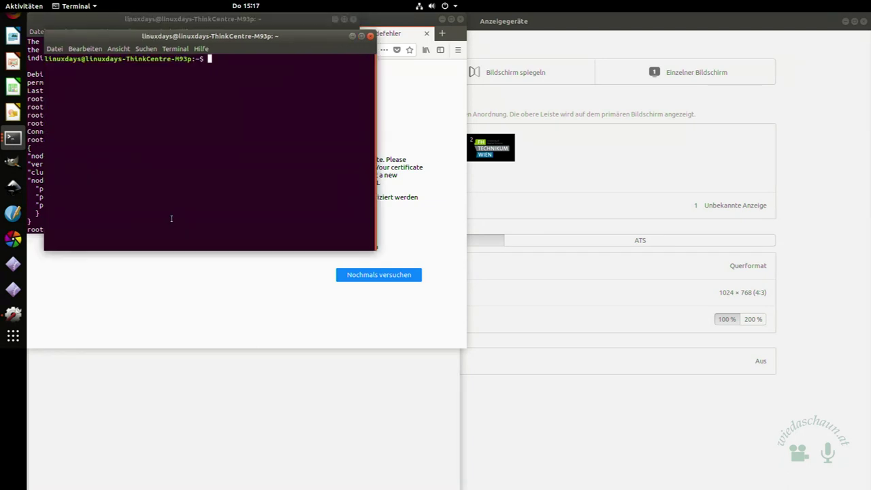
key(alt+Tab)
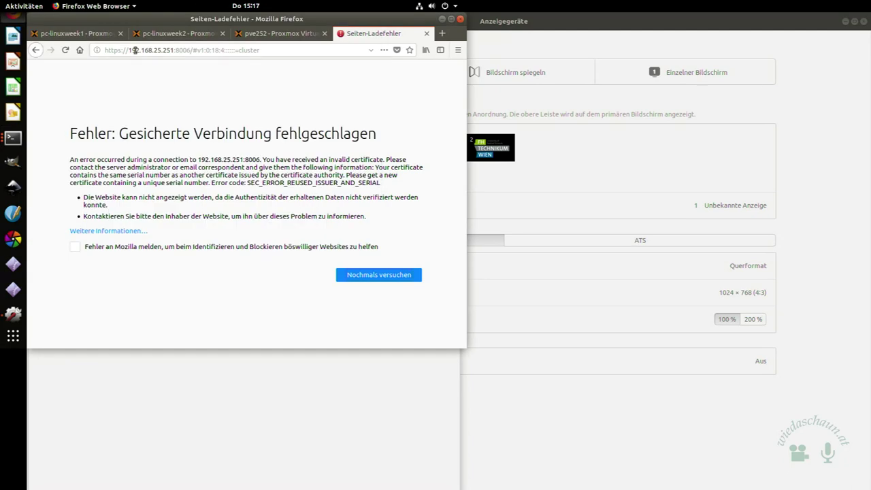
click(136, 51)
click(136, 53)
key(alt+Tab)
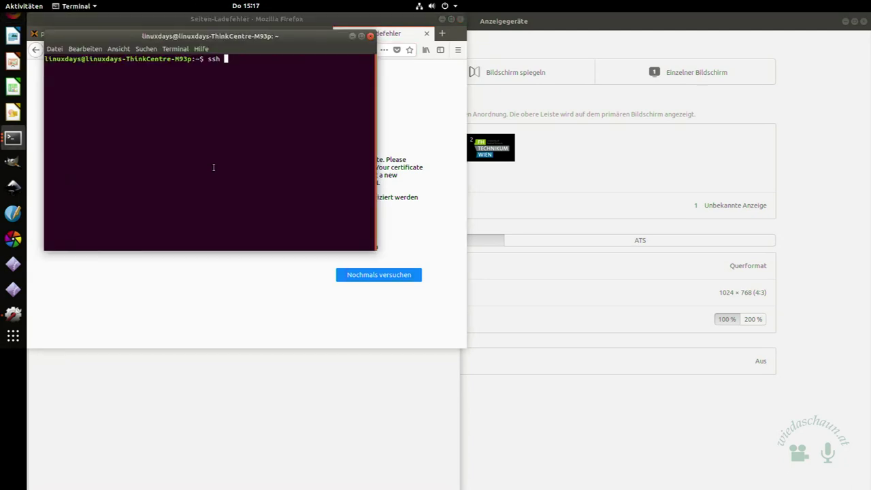
text(https://192.168.25.251:8006/#v1:0)
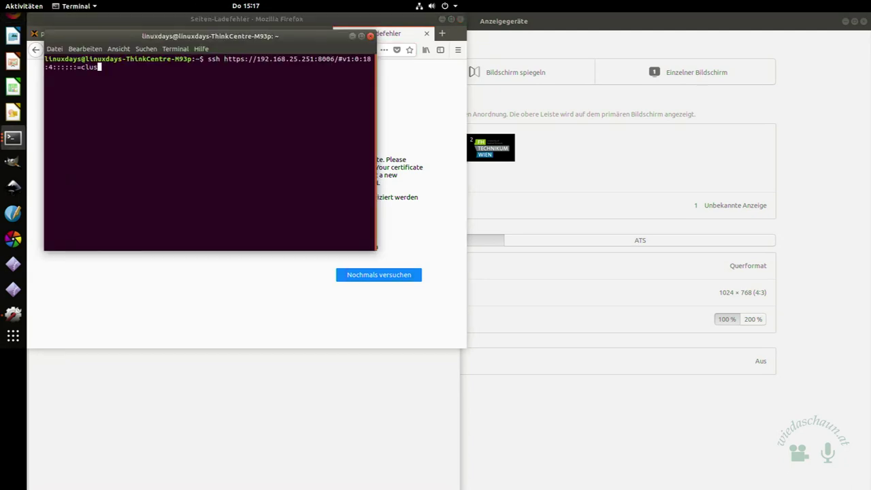
key(BackSpace)
key(BackSpace)
key(BackSpace)
key(BackSpace)
key(BackSpace)
key(BackSpace)
key(BackSpace)
key(BackSpace)
key(BackSpace)
key(BackSpace)
key(BackSpace)
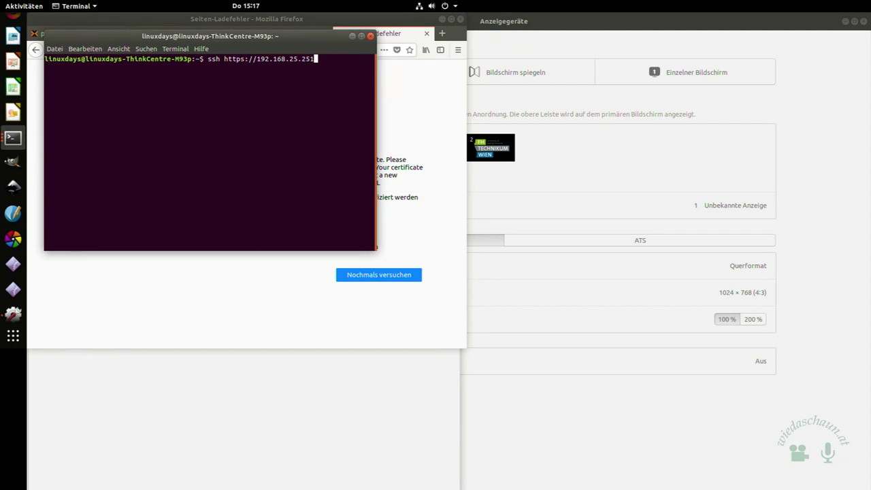
key(ctrl+Left)
key(ctrl+Left)
key(ctrl+Left)
key(ctrl+Left)
key(ctrl+Left)
key(ctrl+Left)
key(ctrl+Right)
key(Right)
key(Delete)
key(Delete)
key(Delete)
key(Delete)
key(Delete)
key(Delete)
key(Delete)
key(Delete)
text(rootq)
key(Return)
key(Up)
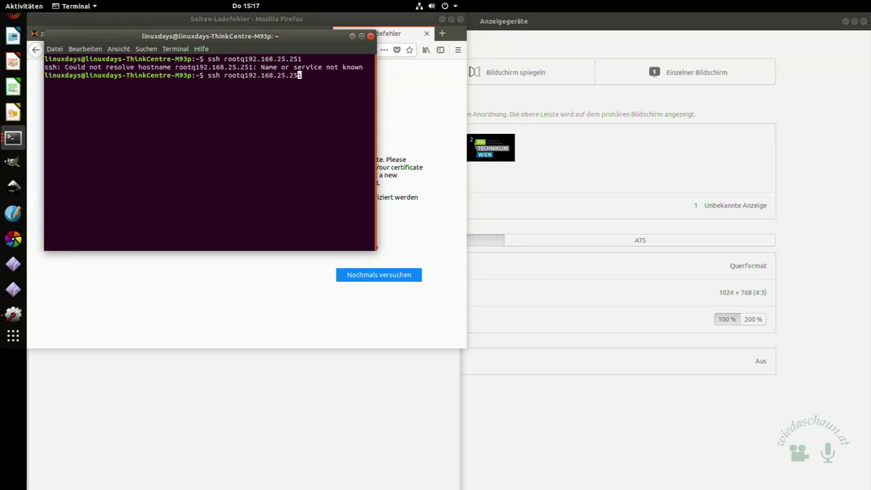
key(Home)
key(Right)
key(Right)
key(Right)
key(Right)
key(Right)
key(Right)
key(Right)
key(Right)
key(Delete)
text(@)
key(Return)
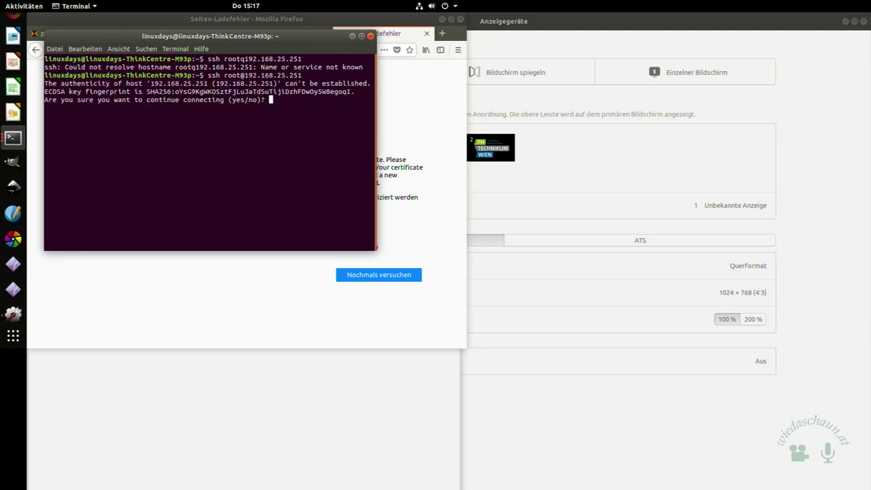
text(yes)
key(Return)
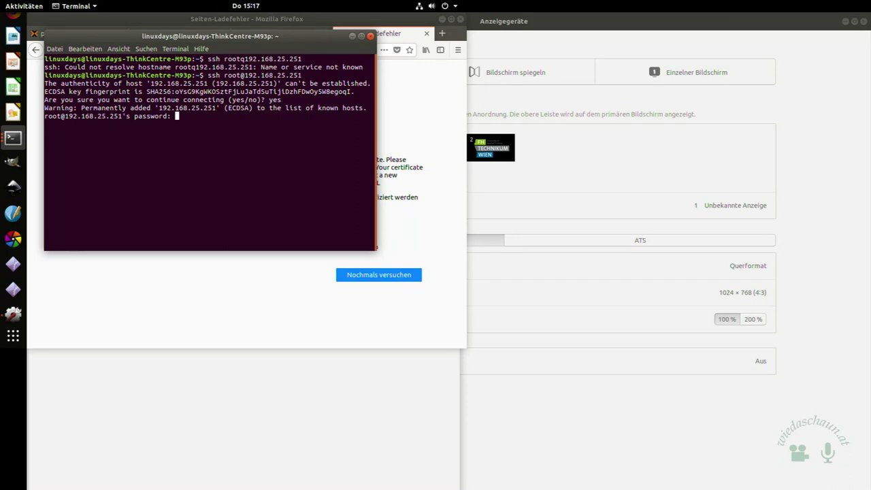
key(Return)
key(Return)
Regenerate pve251's node certificates with 'pvecm updatecerts --force'
text(pvecm ud)
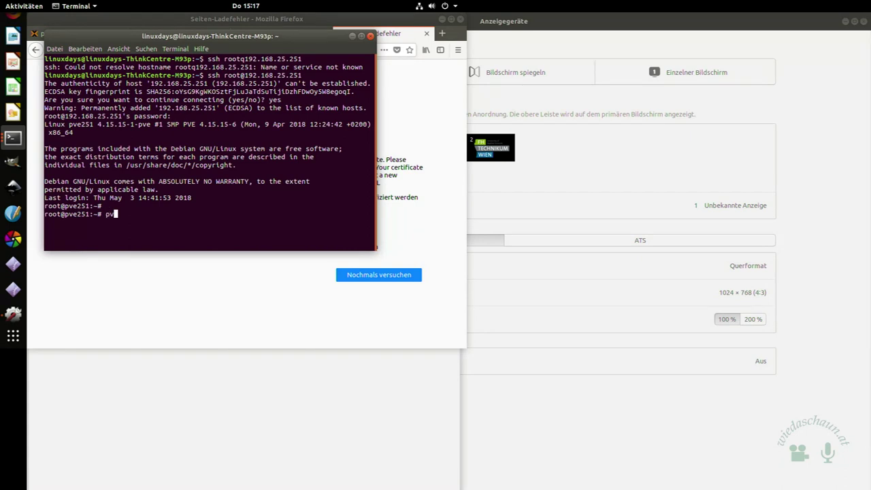
key(Tab)
text(--force)
key(Return)
Restart the web proxy with 'systemctl restart pveproxy.service'
text(s)
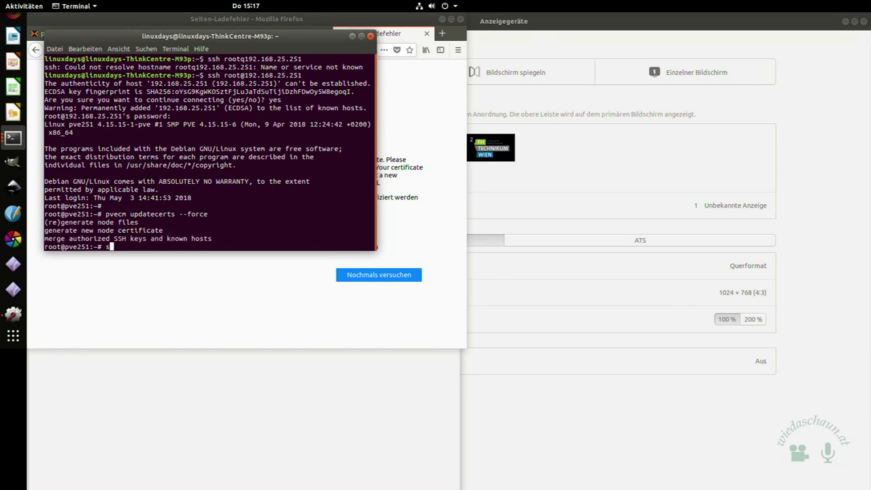
text(ystemctl restart pvepro)
key(Tab)
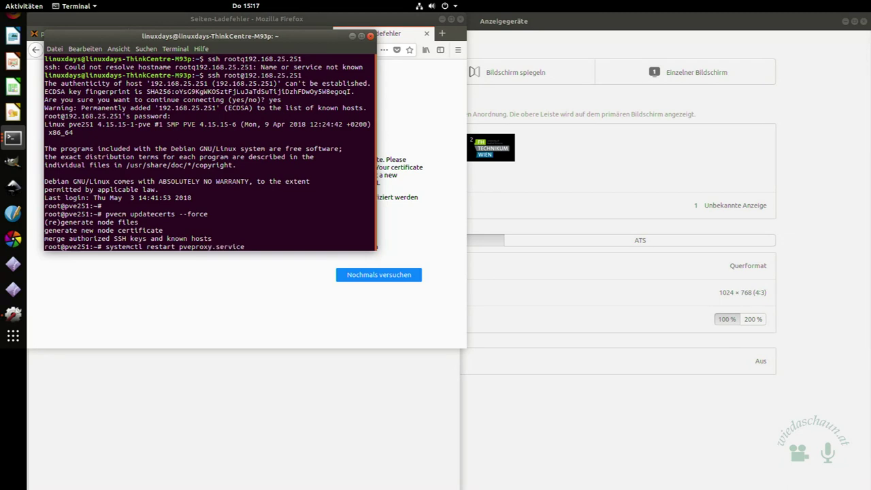
key(Return)
key(alt+Tab)
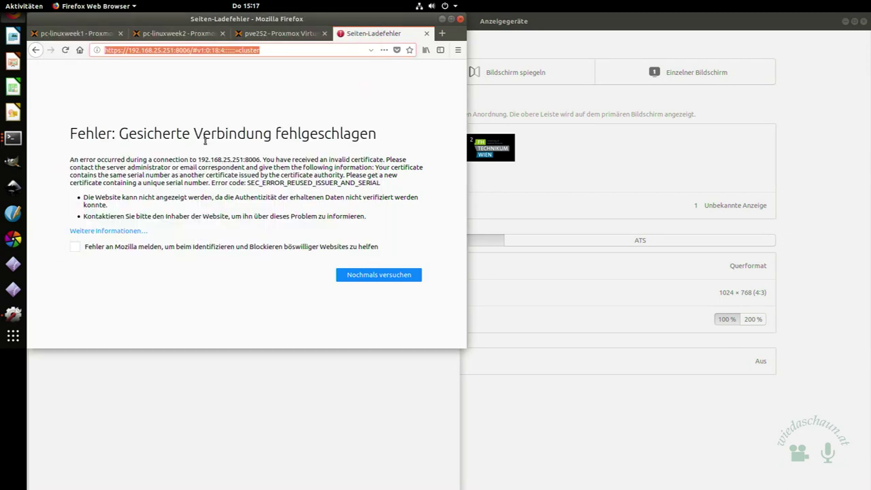
Reload 192.168.25.251 and add a security exception for its certificate
key(alt+Tab)
key(alt+Tab)
key(F5)
click(391, 246)
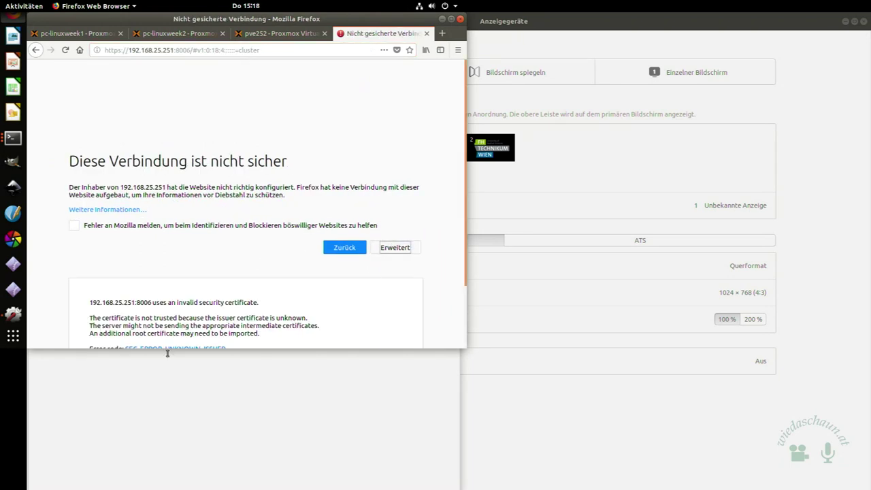
click(389, 334)
click(179, 302)
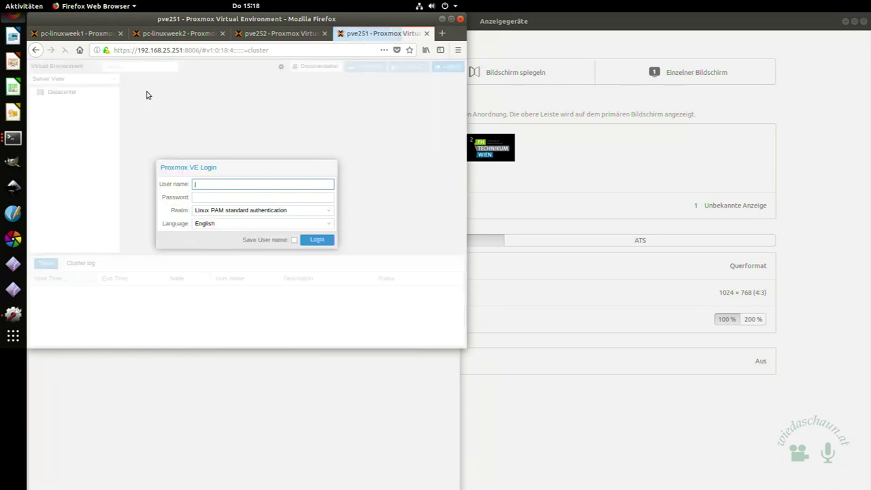
Log in to pve251 as root and dismiss the no-subscription notice
text(root)
key(Tab)
text(••••••••••••)
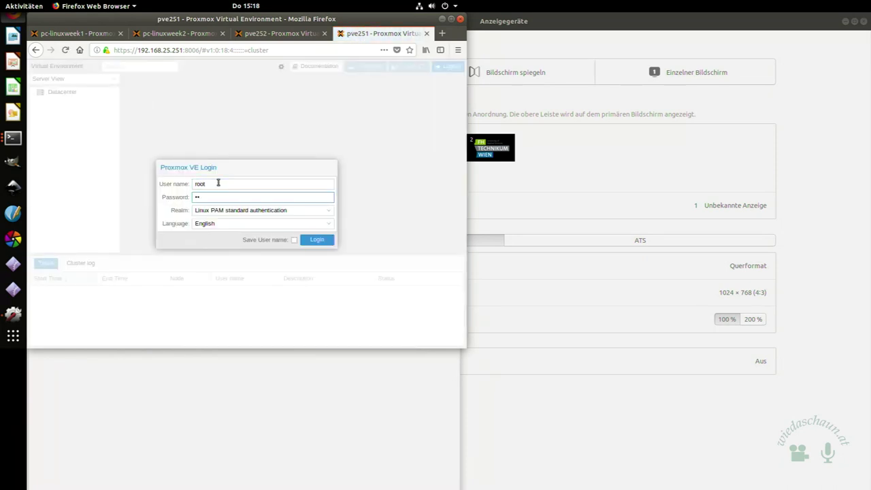
text(••)
key(Return)
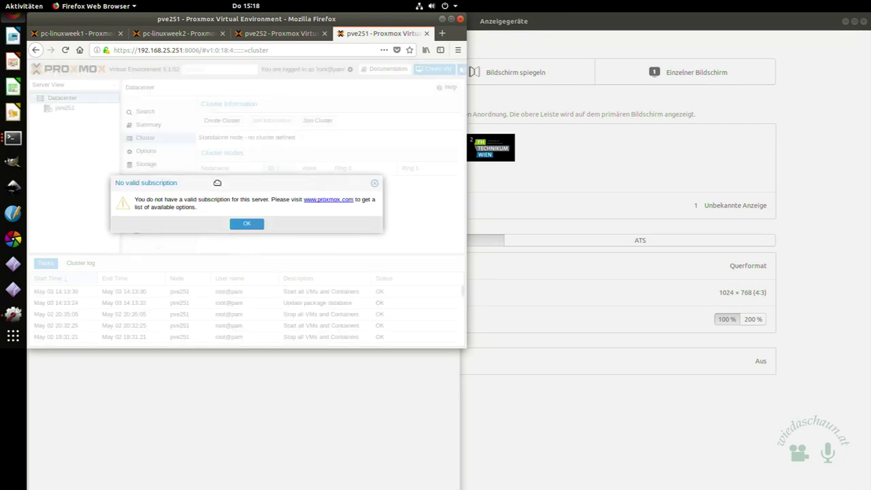
click(246, 225)
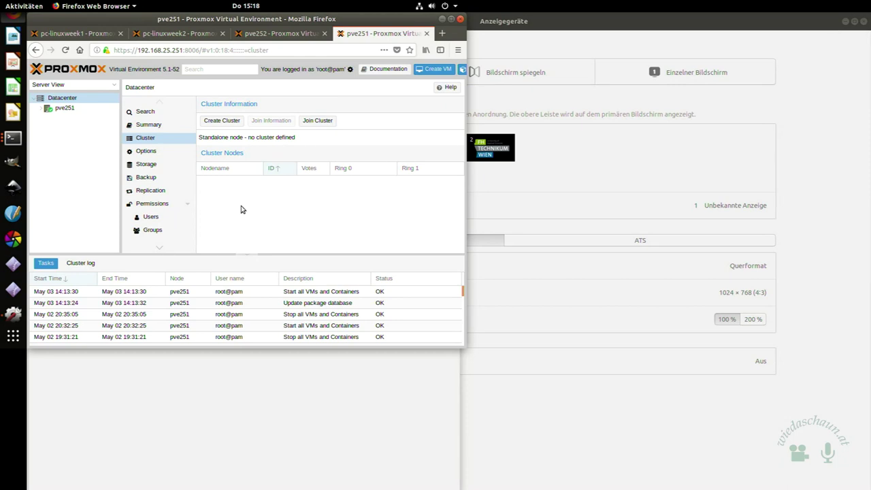
Open pve251's Join Cluster form, then log in to pve252 as root in its tab
click(317, 120)
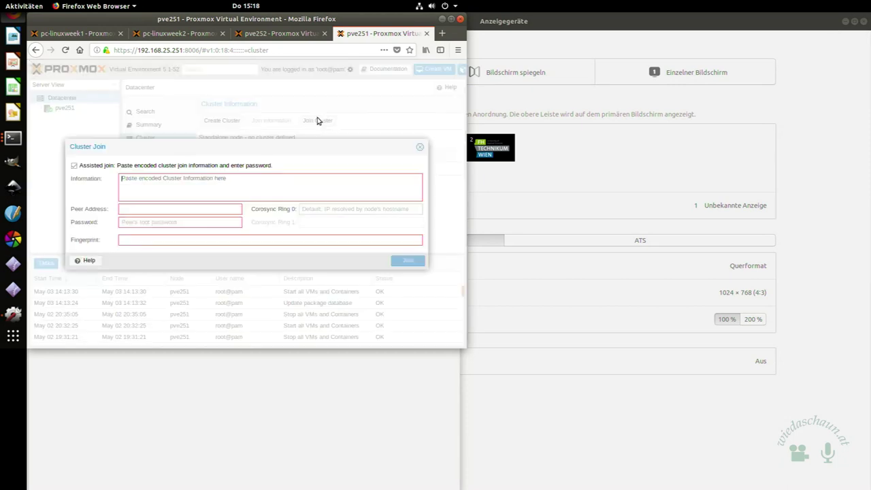
click(292, 34)
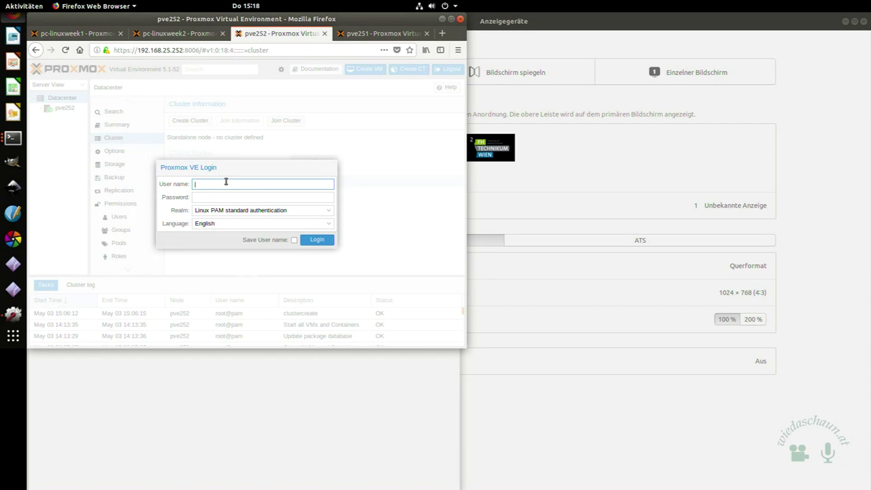
key(Tab)
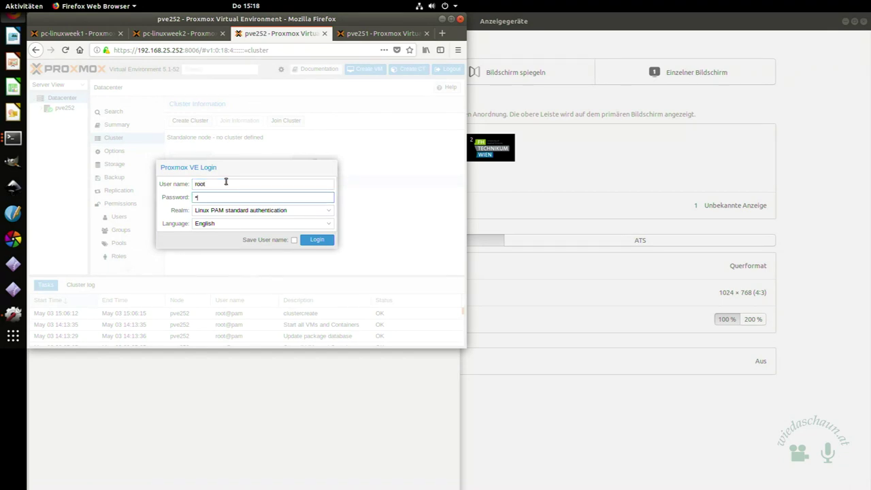
key(Return)
click(256, 225)
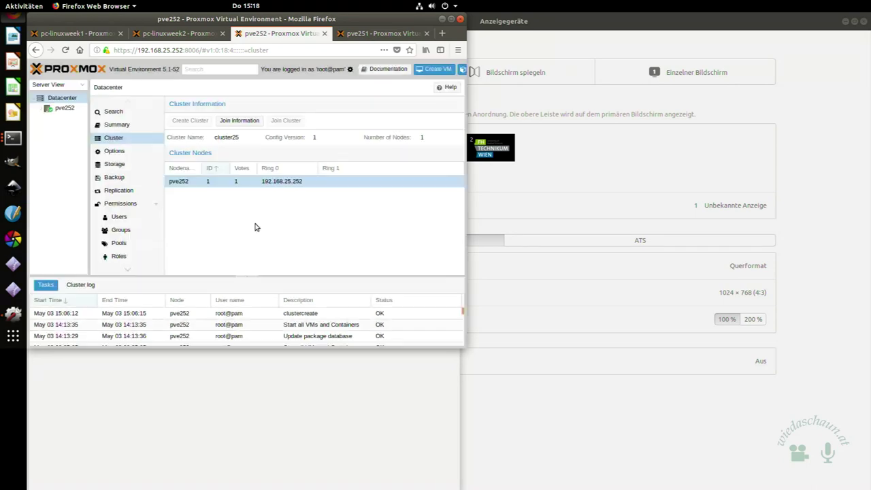
Copy cluster25's join information from pve252 and return to pve251's join form
click(241, 122)
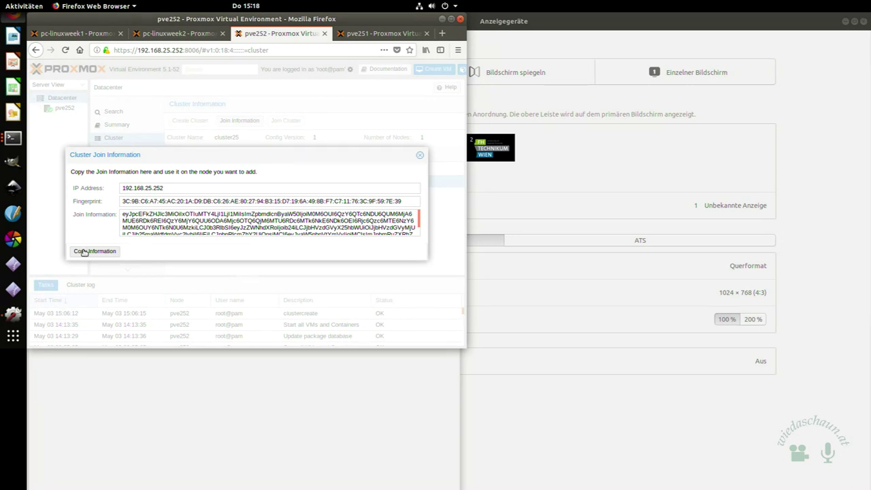
click(84, 251)
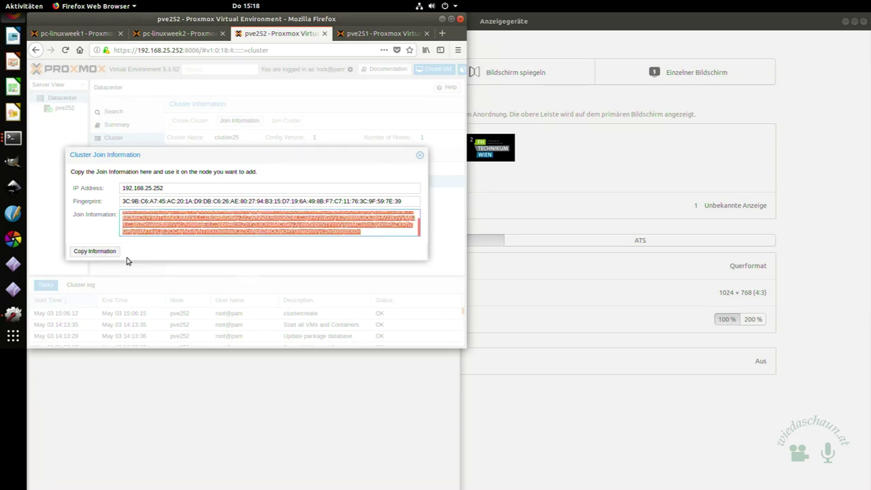
click(388, 34)
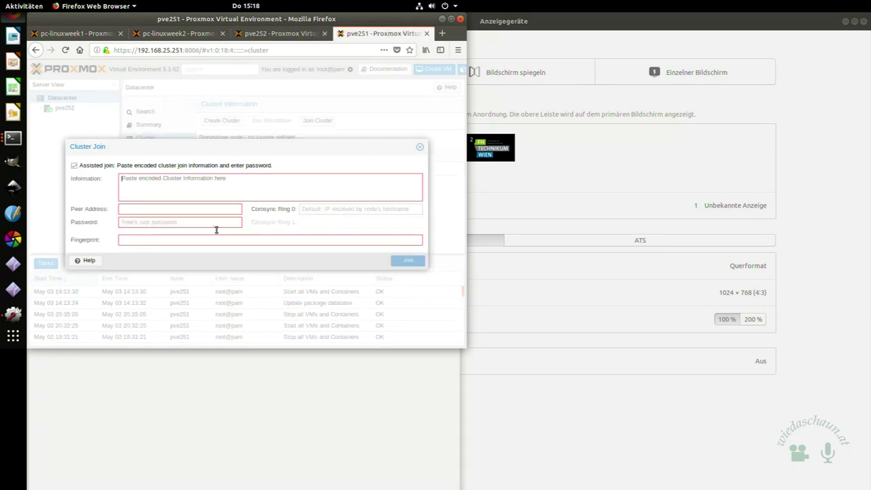
Paste the cluster25 join information, enter the peer's root password, and join pve251 to the cluster
click(222, 181)
key(ctrl+v)
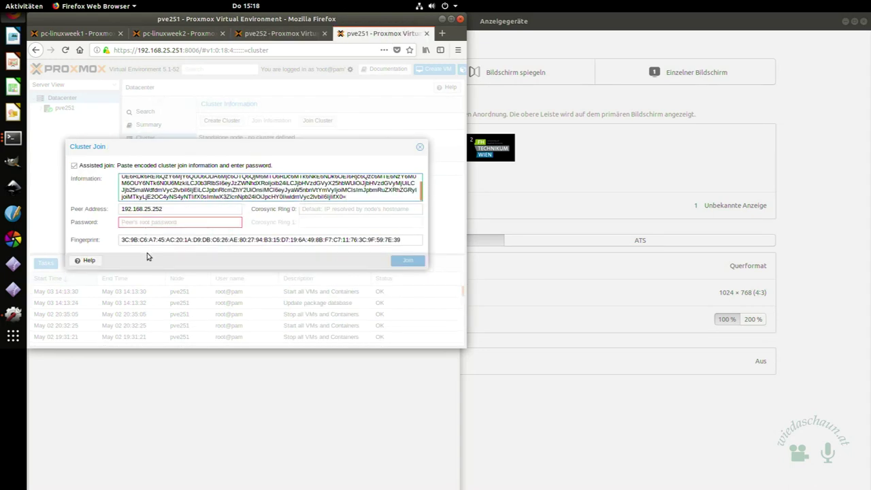
click(166, 223)
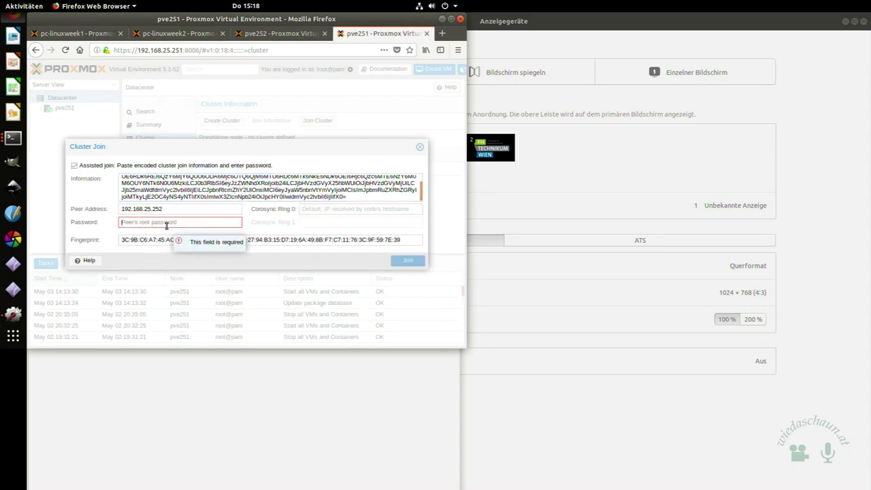
text(********)
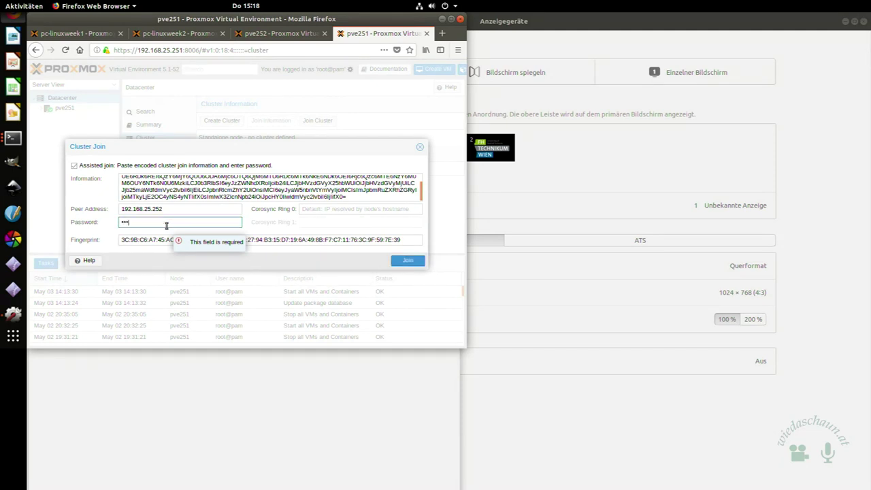
text(******)
key(Tab)
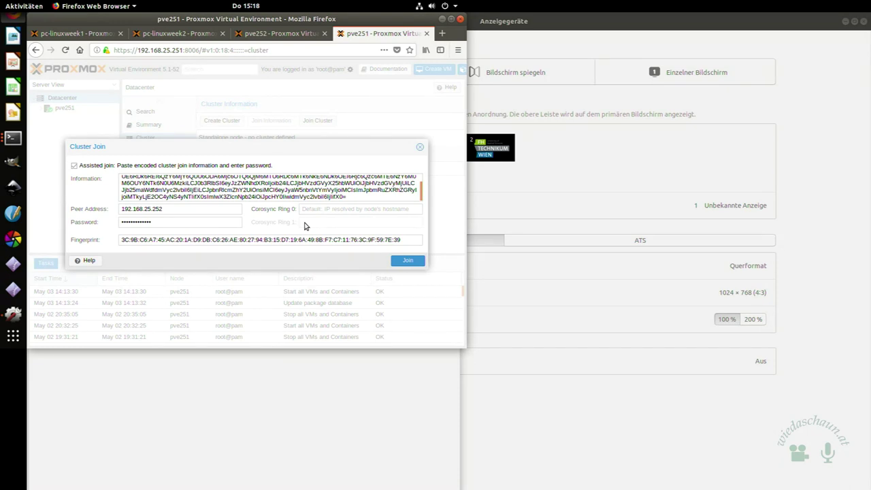
click(408, 261)
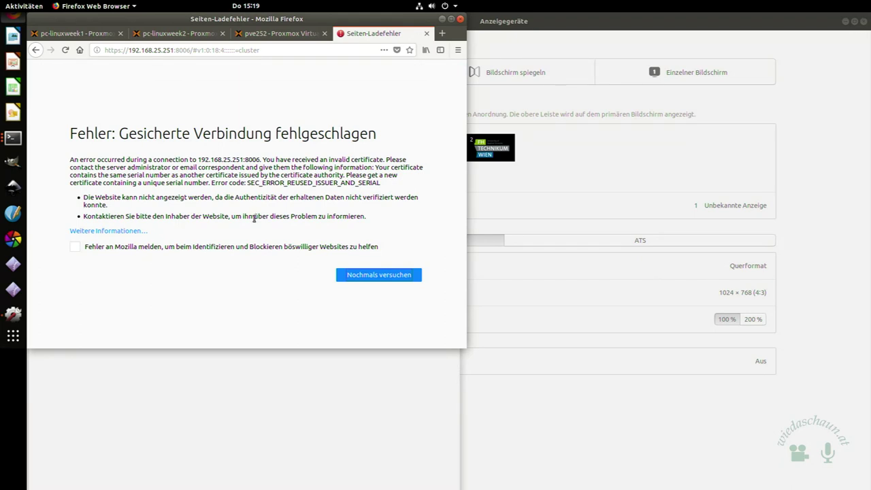
Reload pve251's page, then rerun 'pvecm updatecerts --force' and 'systemctl restart pveproxy.service' over SSH
click(284, 50)
key(Return)
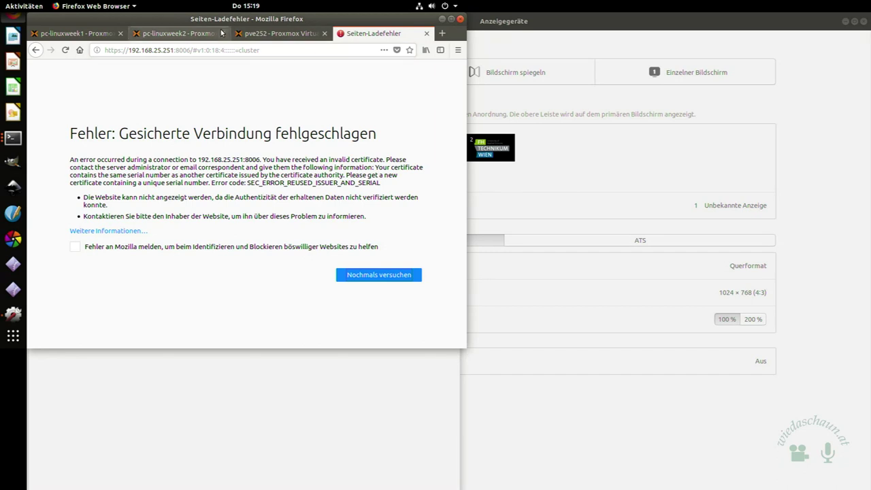
key(alt+Tab)
key(Up)
key(Up)
key(Return)
key(Up)
key(Up)
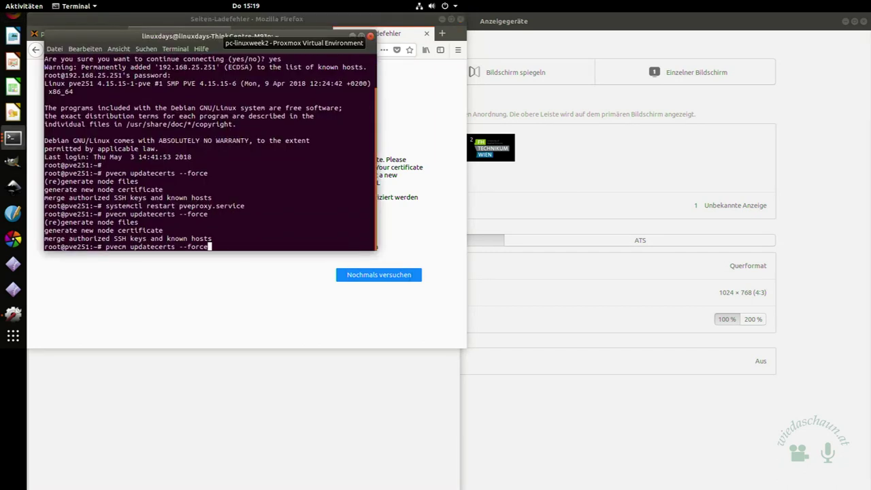
key(Return)
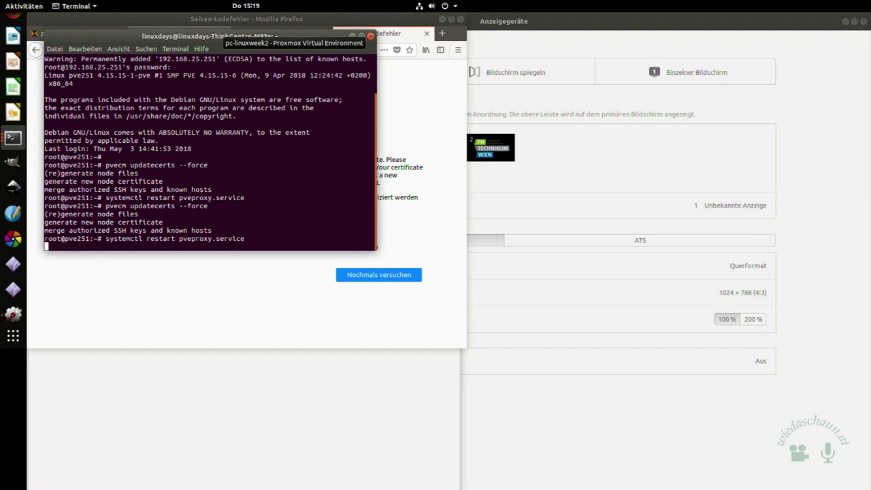
Add a Firefox security exception for pve251's certificate, then confirm Cluster Nodes lists pve252 and pve251
click(286, 317)
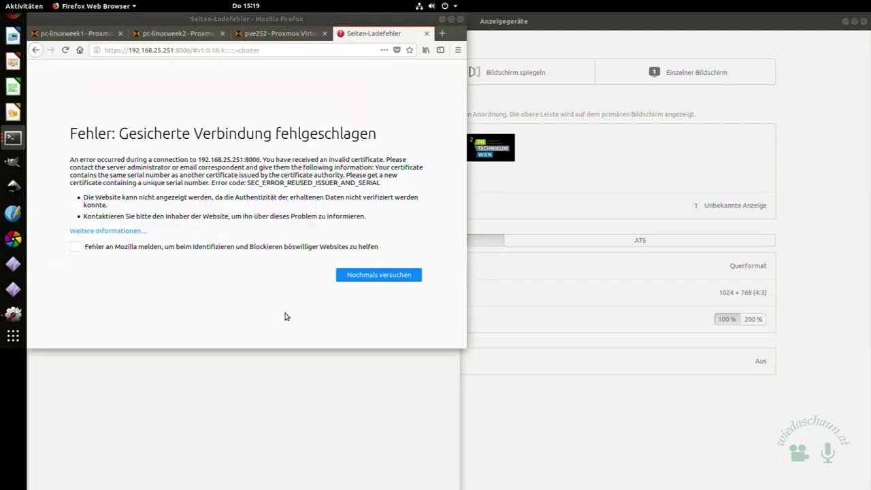
key(F5)
click(383, 247)
click(360, 314)
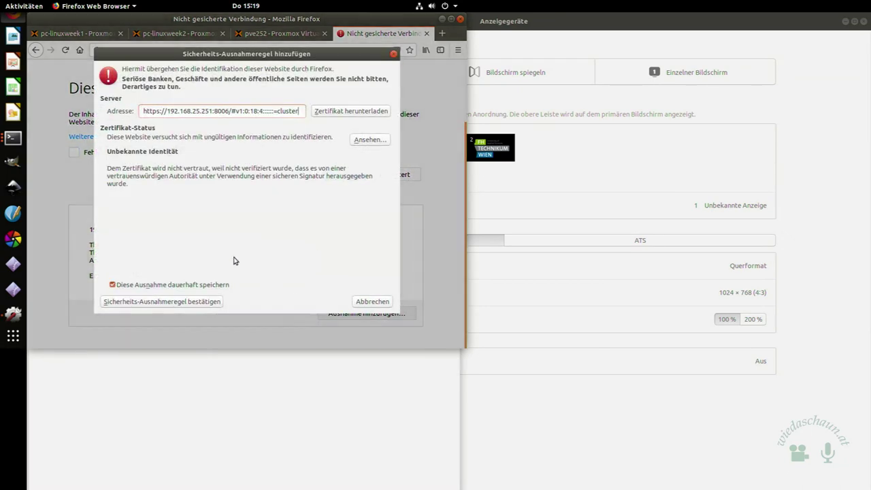
click(164, 305)
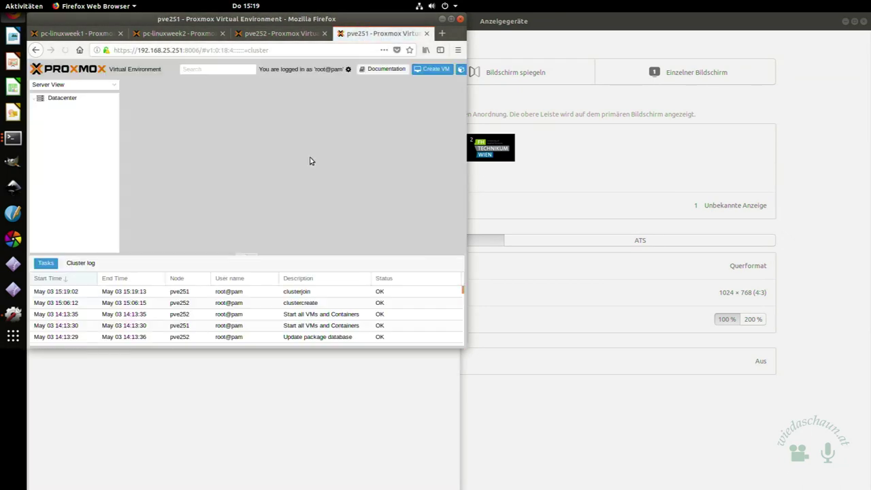
click(295, 184)
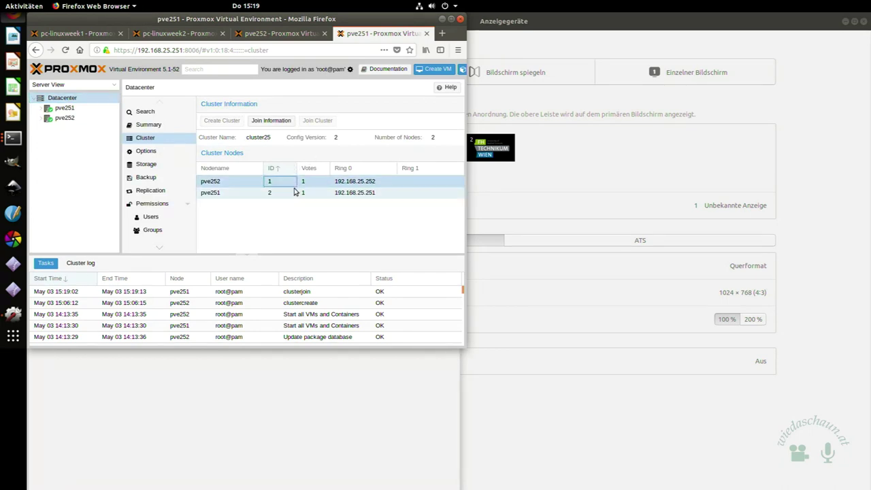
click(291, 196)
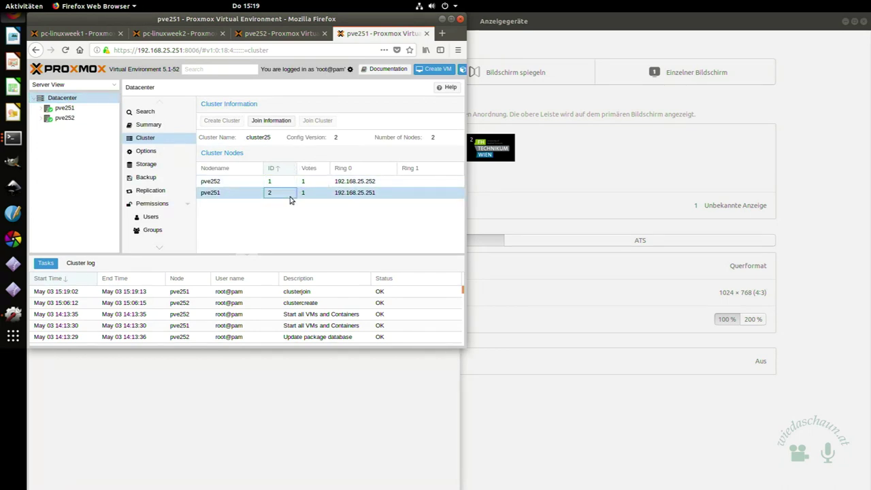
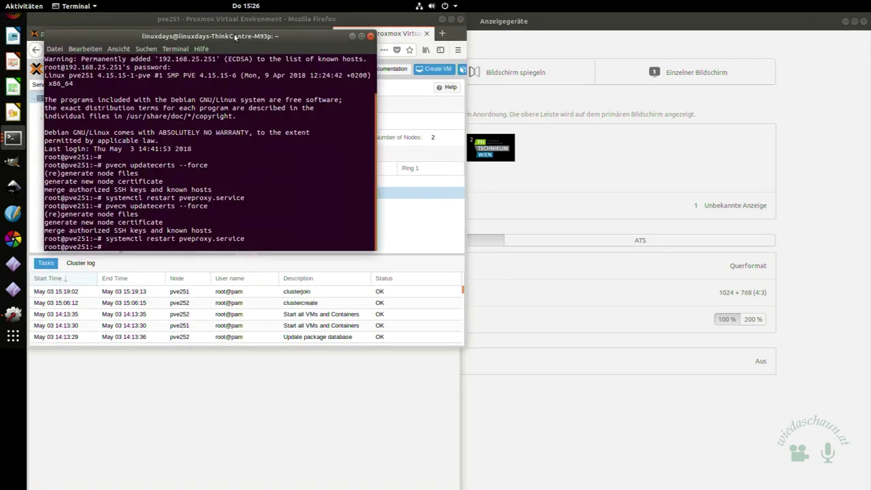
Log out of pve251 and SSH as root to 192.168.25.253 instead
drag(236, 39, 279, 92)
key(ctrl+d)
key(Up)
key(BackSpace)
text(3)
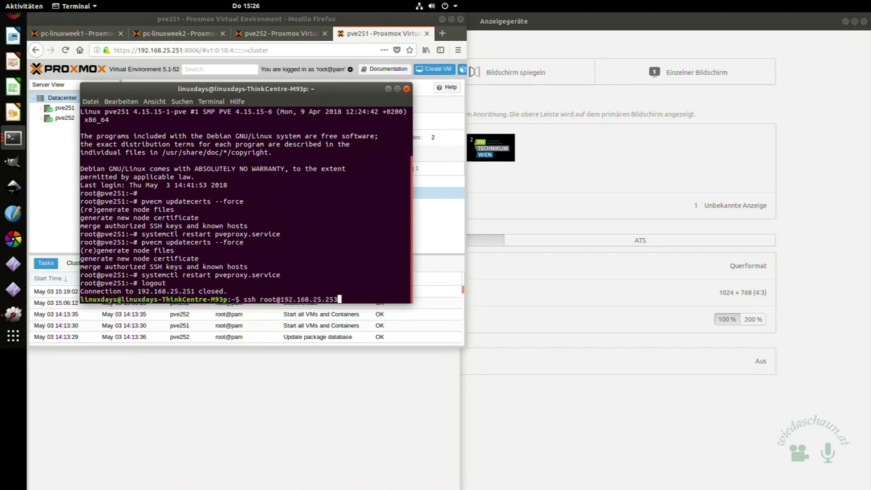
key(Return)
Accept pve253's host key, log in with the root password, and clear the screen
text(yes)
key(Return)
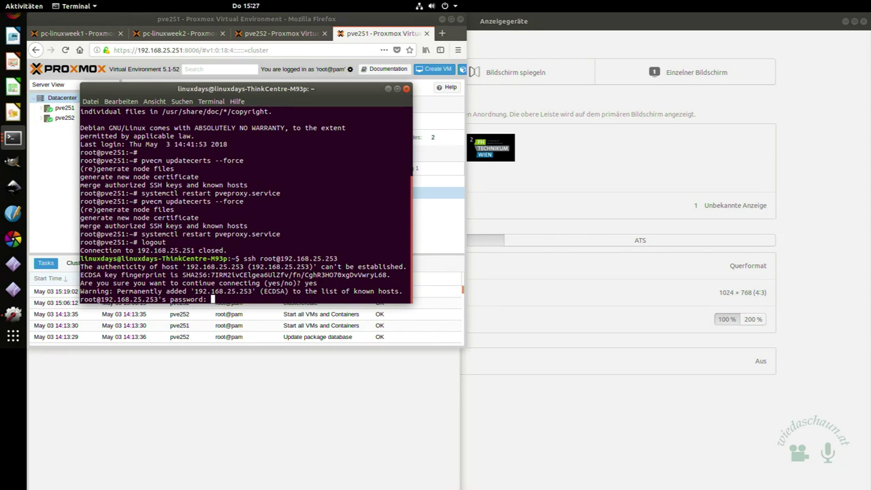
key(Return)
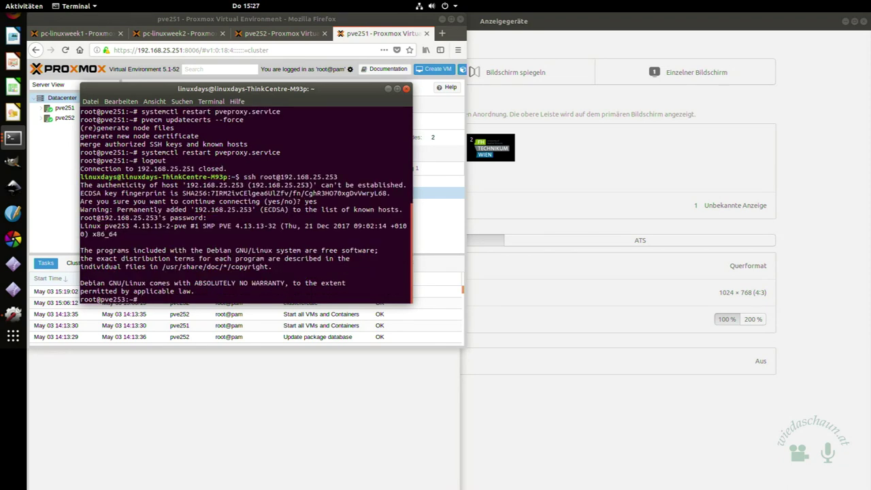
key(alt+Tab)
key(alt+Tab)
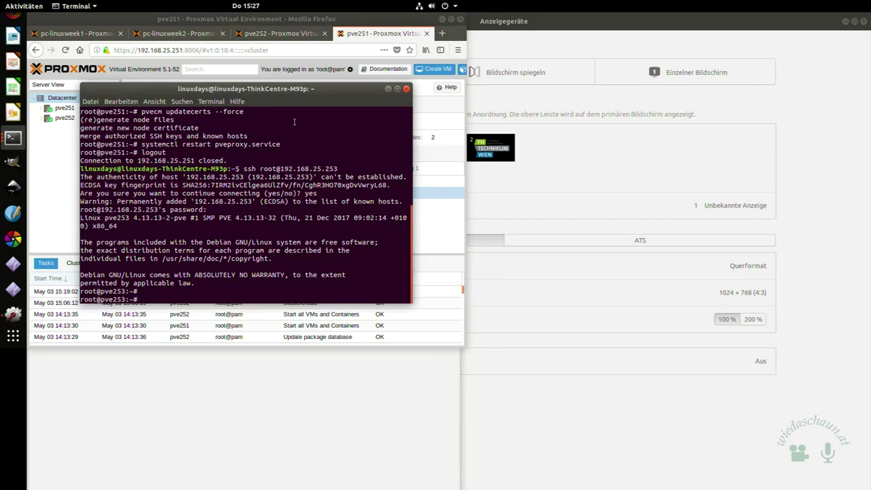
drag(215, 89, 184, 85)
key(ctrl+l)
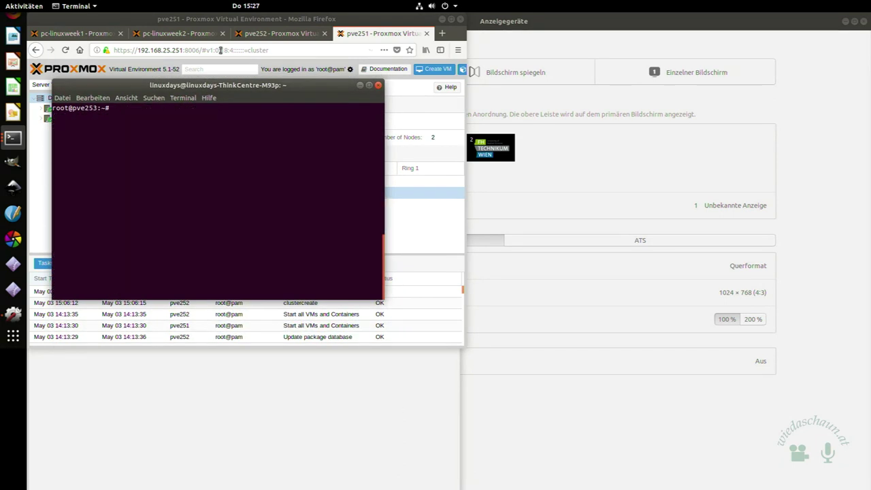
Shrink the pve253 terminal from the top to reveal Proxmox's Cluster Information page
drag(211, 79, 206, 150)
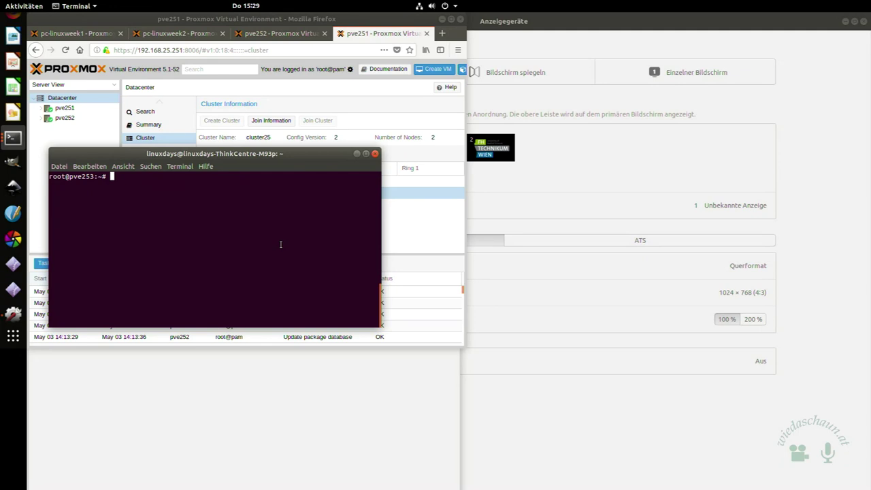
Reconnect to pve253 as root over SSH and run pvecm to list its subcommands
key(ctrl+d)
key(Up)
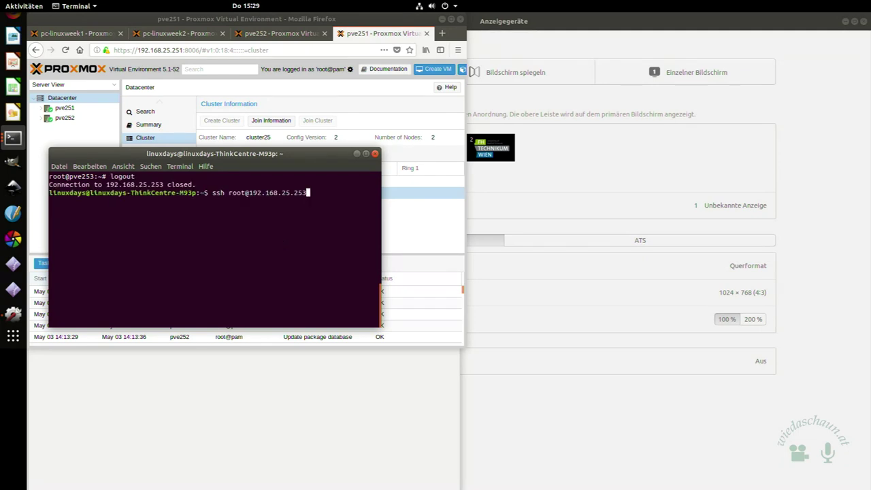
key(Return)
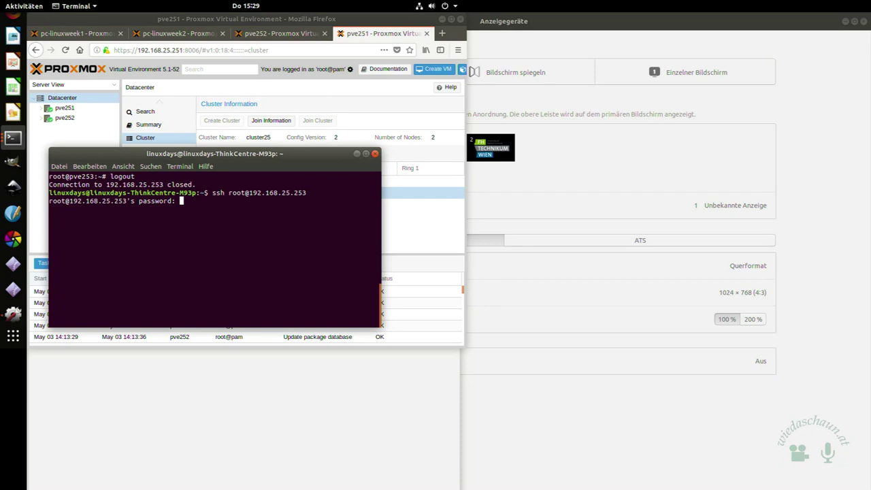
key(Return)
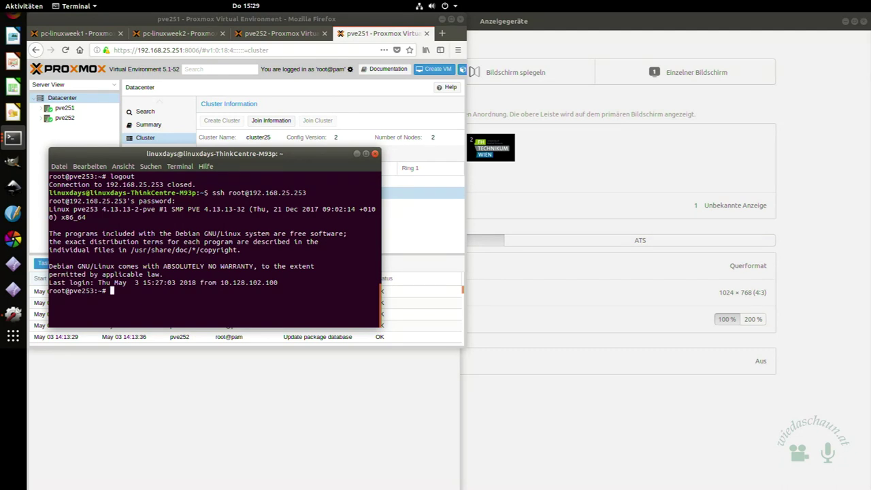
text(pvecm)
key(Return)
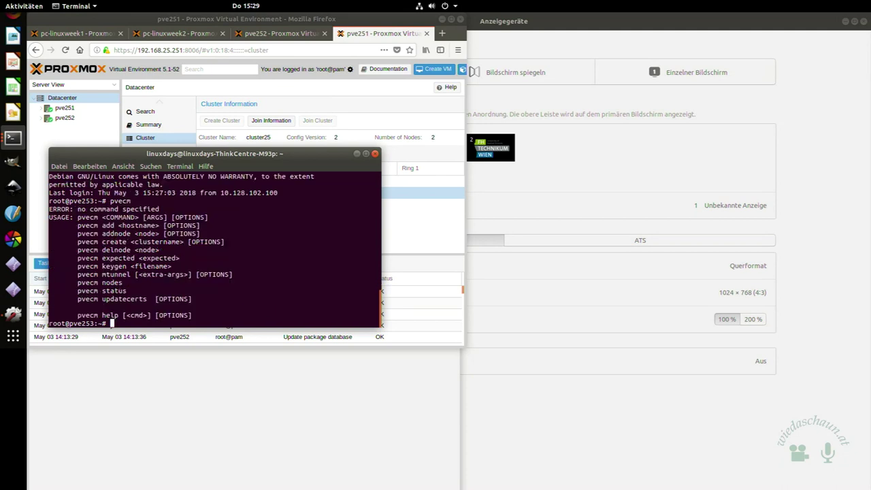
Run 'pvecm add 192.168.25.252', reusing the earlier ssh address edited to .252
key(Up)
text(add)
scroll(202, 234, up, 4)
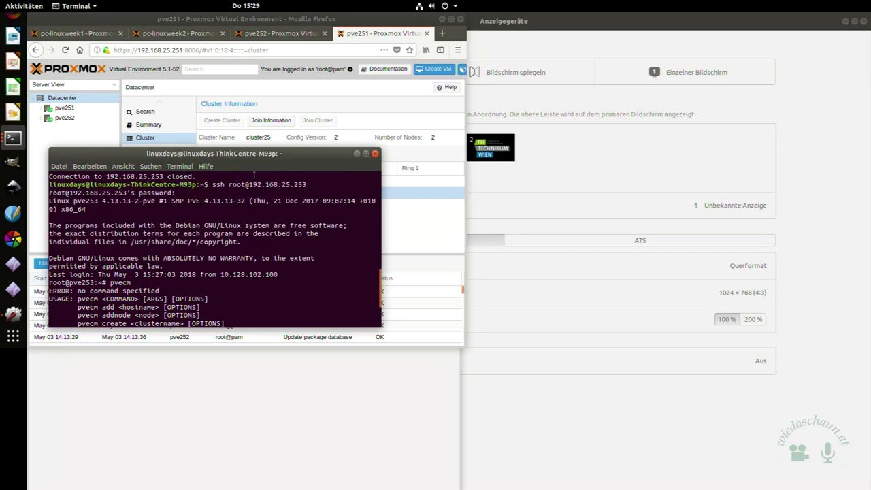
double_click(258, 184)
scroll(254, 224, down, 4)
middle_click(254, 234)
key(Left)
key(ctrl+Left)
key(ctrl+Left)
key(ctrl+Left)
key(ctrl+Left)
key(ctrl+Left)
key(Right)
key(Right)
key(Right)
key(Right)
key(BackSpace)
key(BackSpace)
key(BackSpace)
key(BackSpace)
key(Delete)
key(End)
key(BackSpace)
text(2)
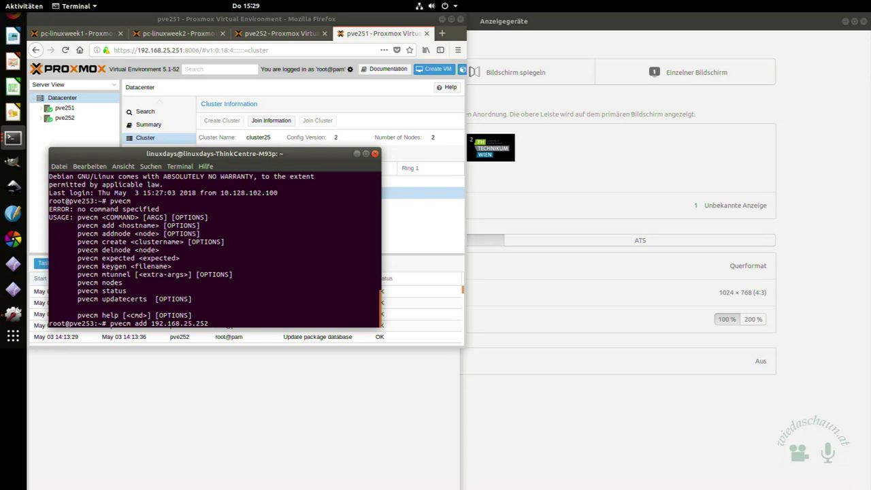
key(Return)
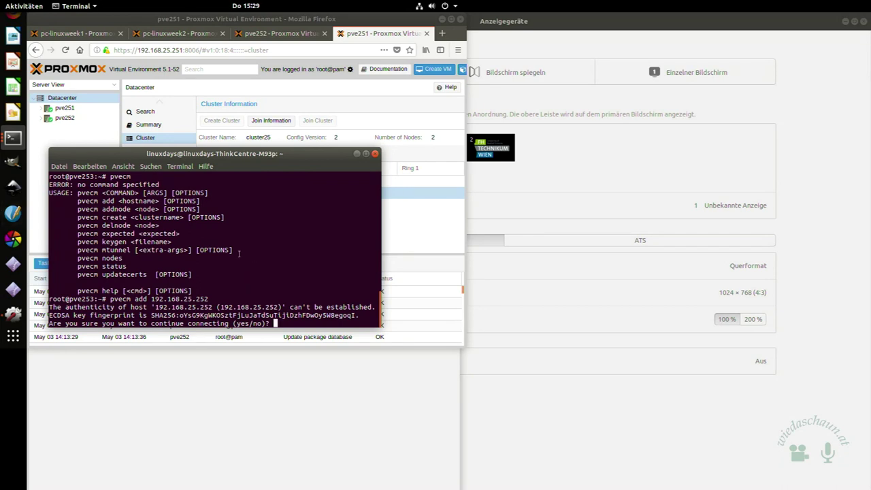
Select the fingerprint in pve252's Cluster Join Information, then return to the terminal
click(274, 31)
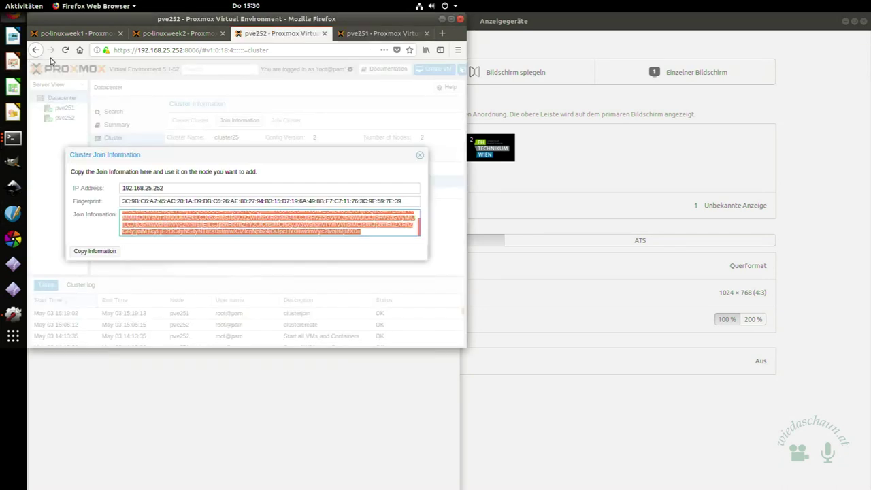
double_click(128, 200)
drag(402, 202, 93, 201)
click(125, 204)
triple_click(117, 203)
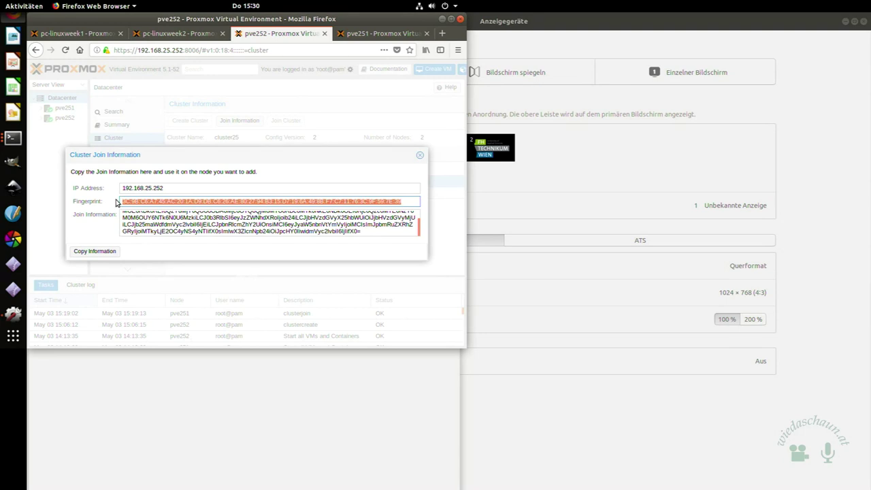
key(alt+Tab)
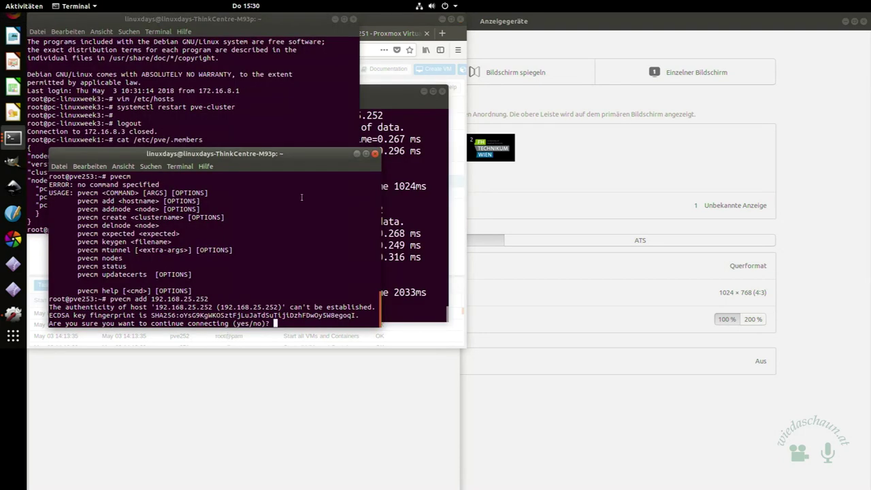
Abort the pending pvecm add and run 'pveversion -v' on pve253
text(yes)
key(ctrl+c)
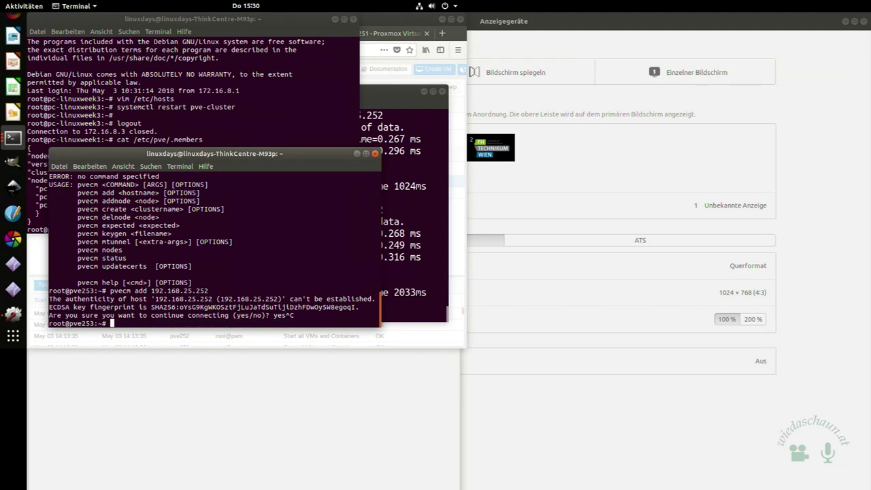
text(pveversion -)
text(v)
key(Return)
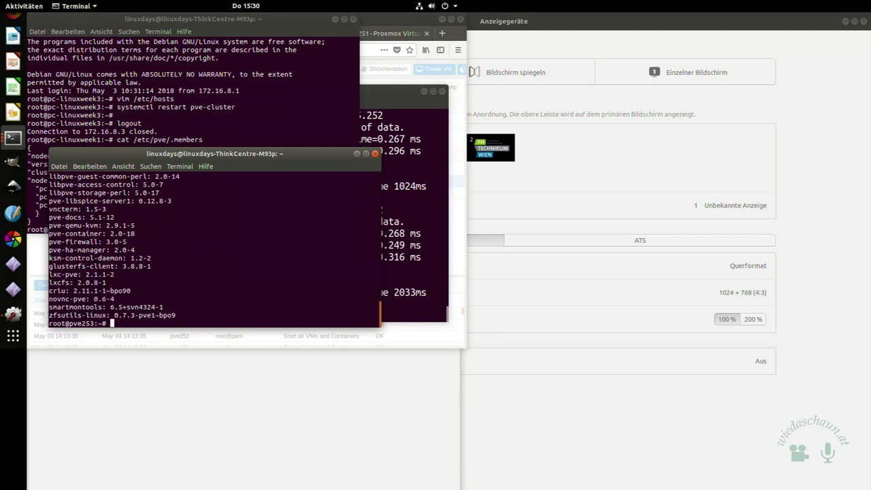
Check pve-cluster version 5.0-19 in the output, then rerun 'pvecm add 192.168.25.252'
scroll(284, 292, up, 2)
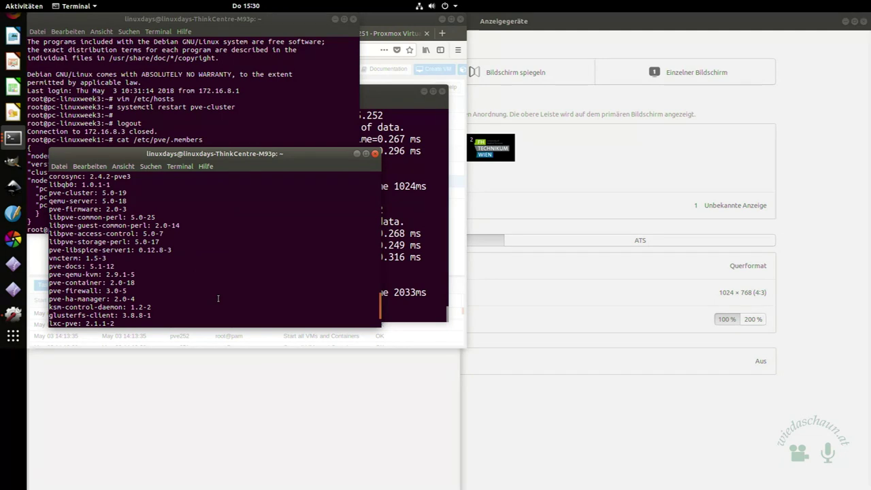
scroll(217, 298, up, 3)
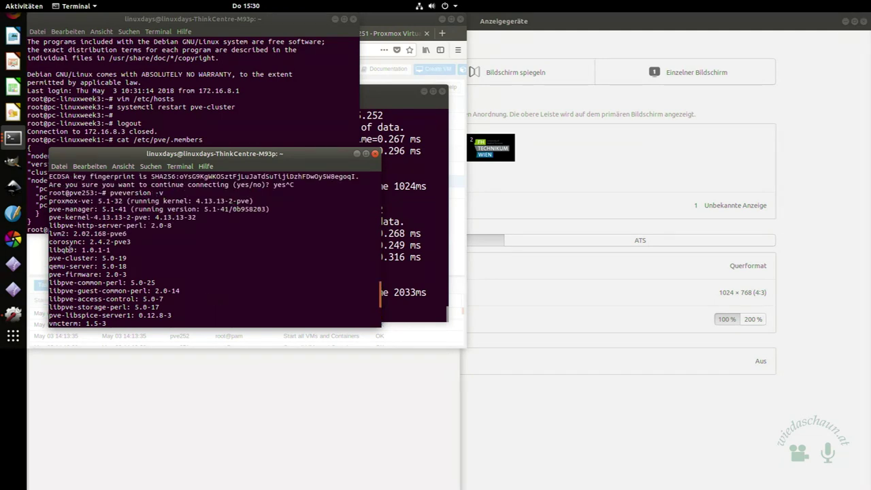
double_click(114, 259)
click(114, 260)
scroll(272, 273, down, 5)
scroll(272, 273, up, 1)
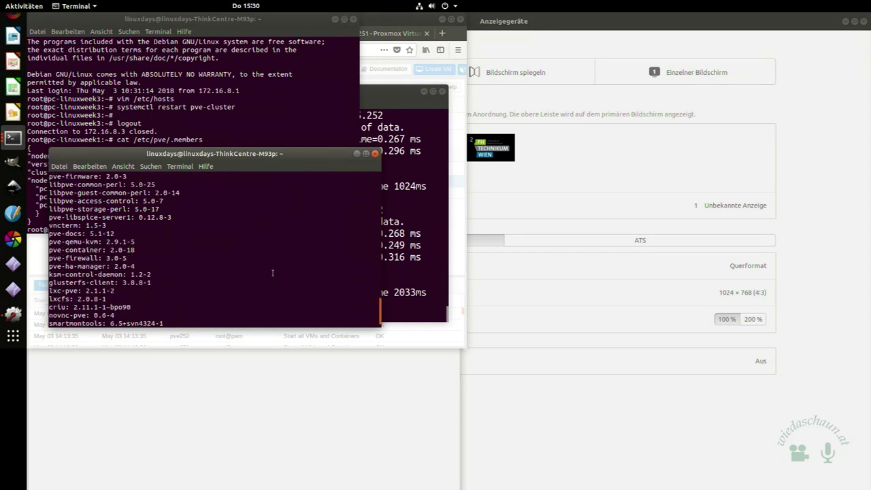
scroll(272, 272, down, 1)
text(pvecm add 192.168.25.252)
key(Return)
Trust pve252's host key, enter its root password to join, then minimize the upper terminal
text(yes)
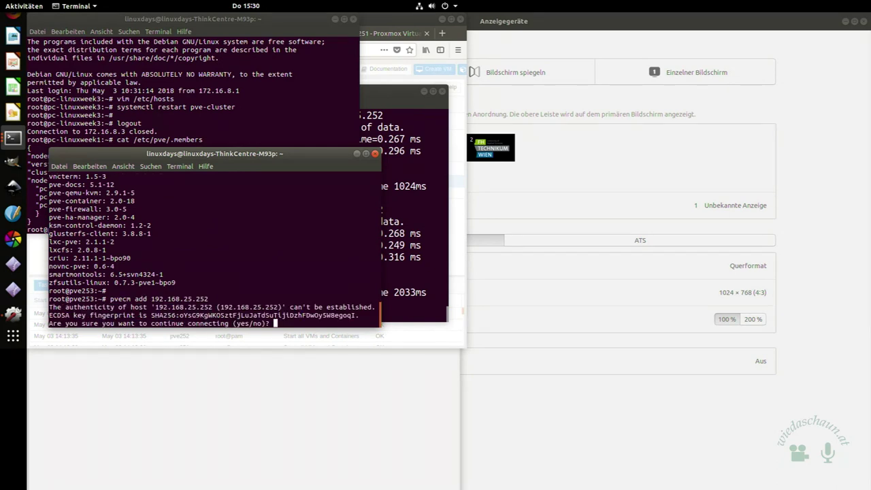
key(Return)
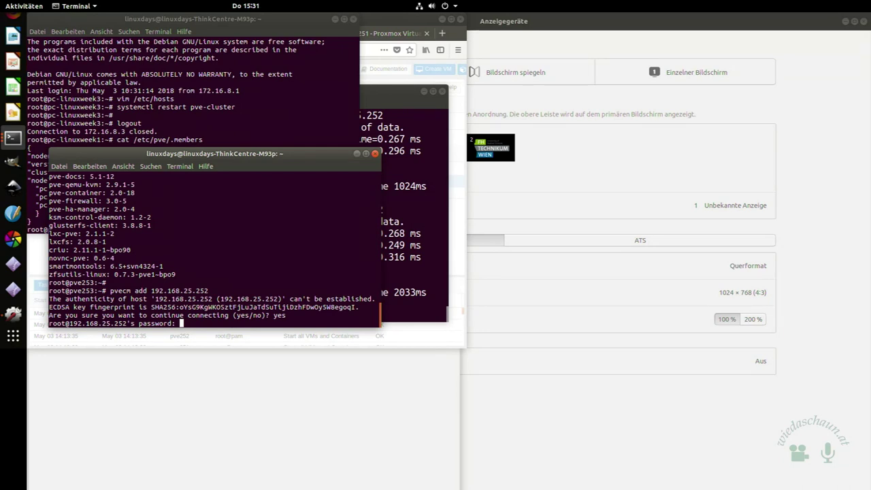
key(Return)
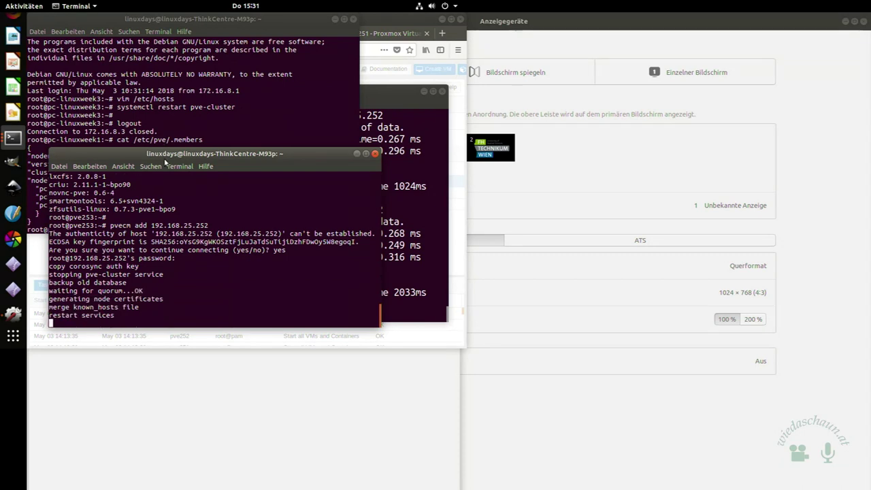
click(331, 49)
click(334, 19)
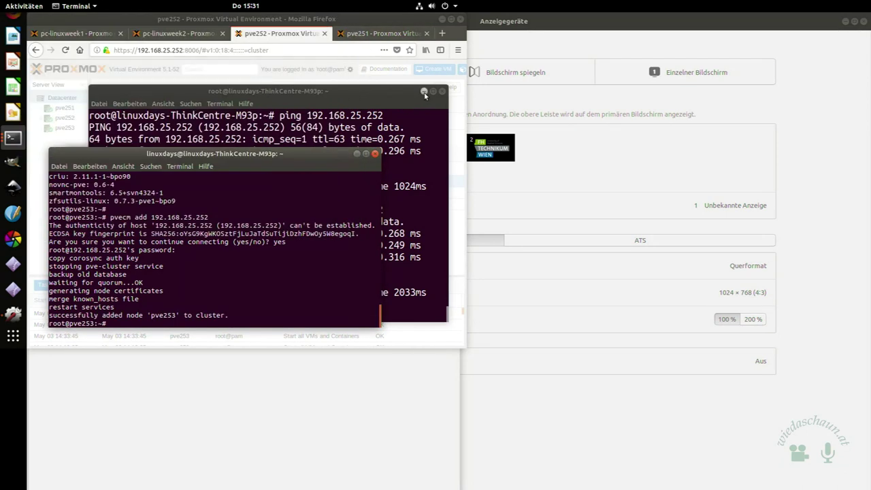
Minimize the ping terminal, close the join dialog, and select the pvecm add command line
click(423, 93)
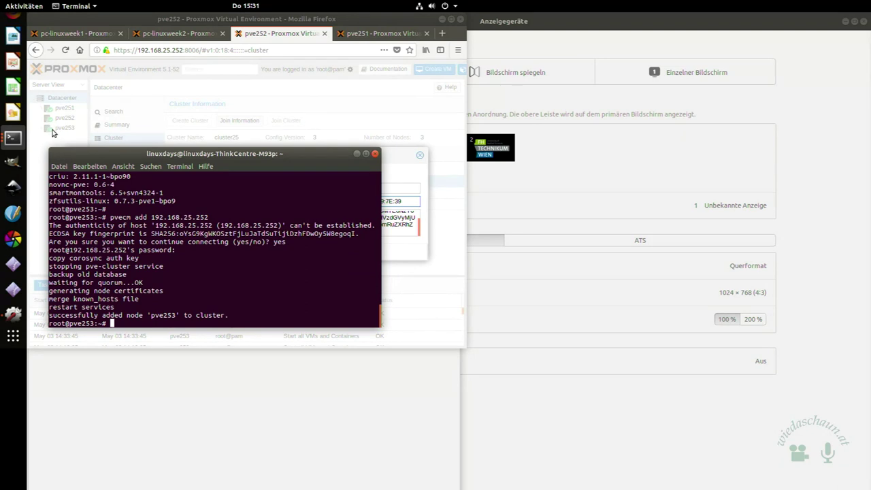
click(420, 155)
key(alt+Tab)
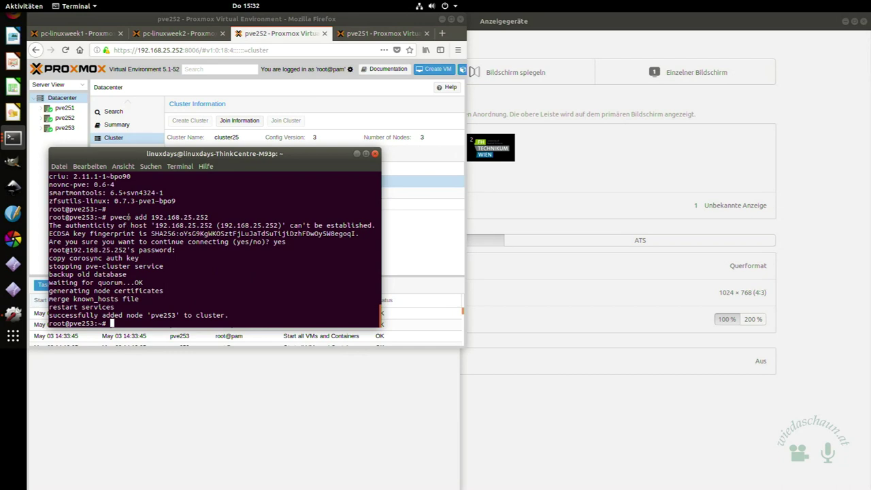
drag(121, 217, 208, 217)
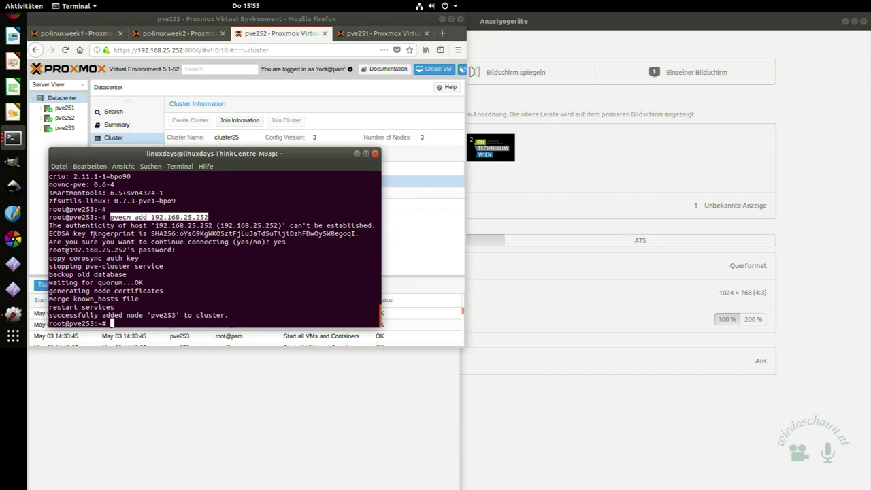
Reposition the Terminal window to reveal cluster25's details with pve253 joined as the third node
drag(231, 153, 279, 110)
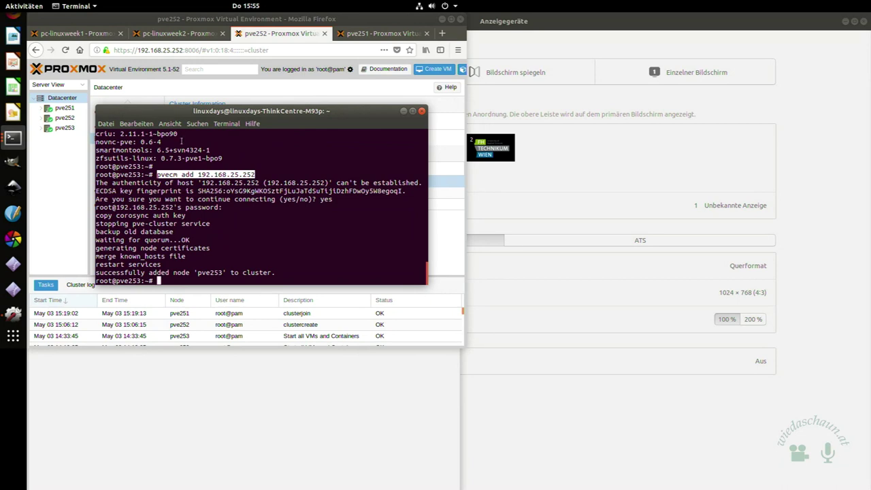
drag(201, 110, 185, 134)
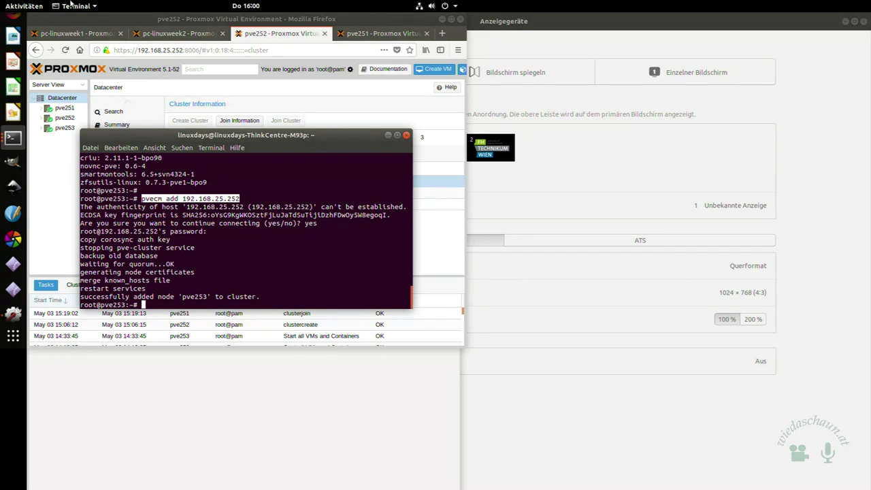
drag(263, 135, 262, 151)
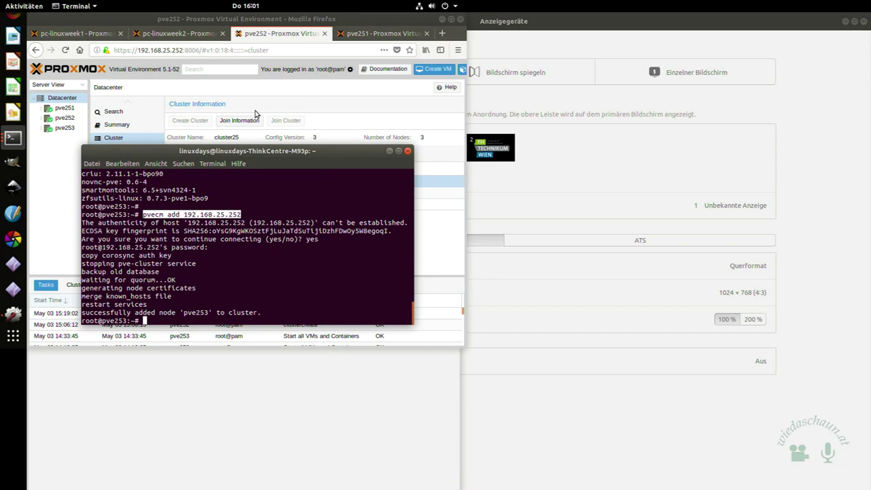
drag(236, 149, 238, 152)
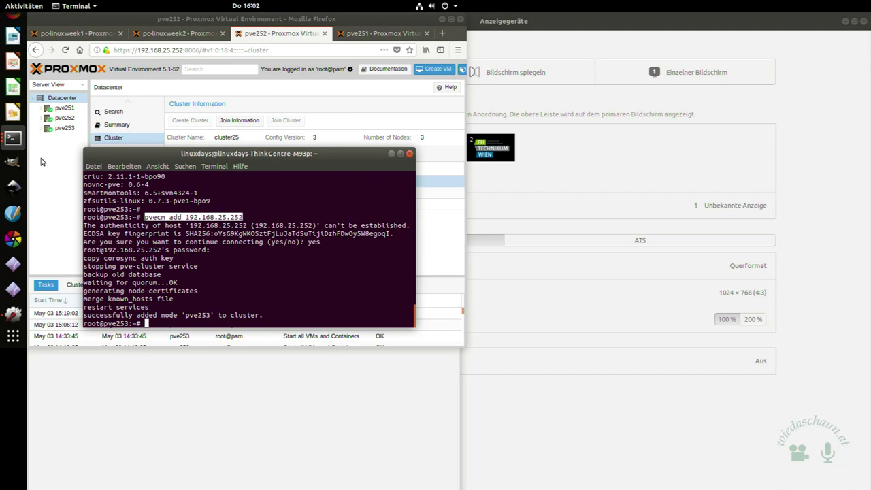
Browse pve251's local storage content and select the vzdump-qemu-9999 backup
click(65, 109)
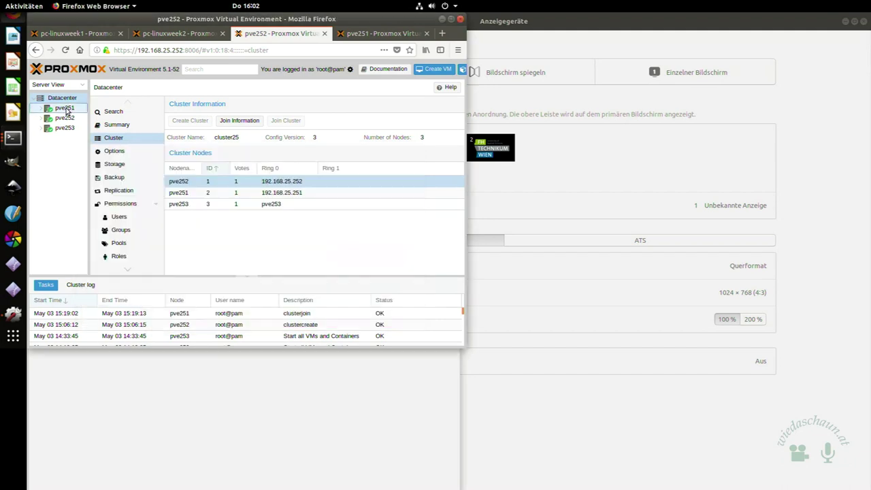
double_click(65, 108)
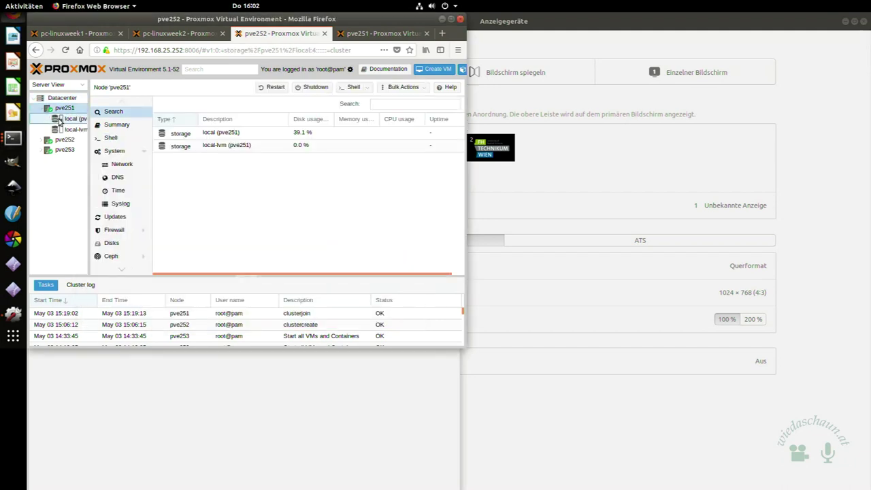
click(59, 120)
click(116, 117)
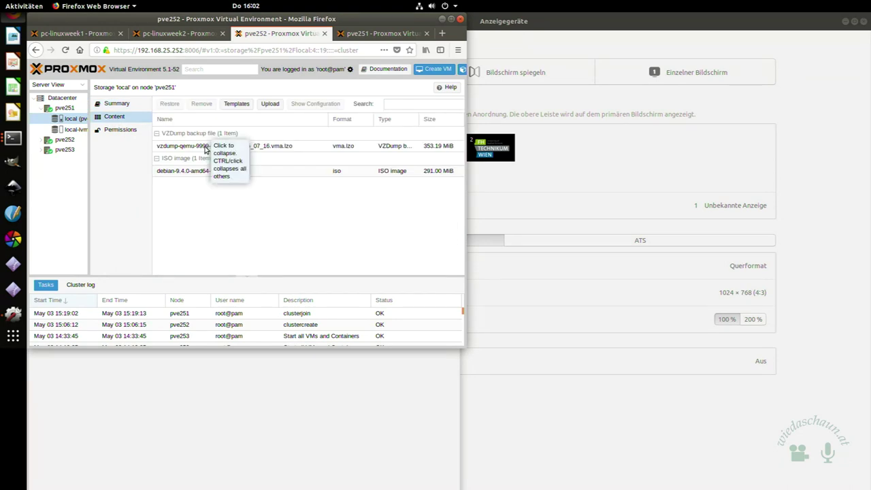
click(206, 147)
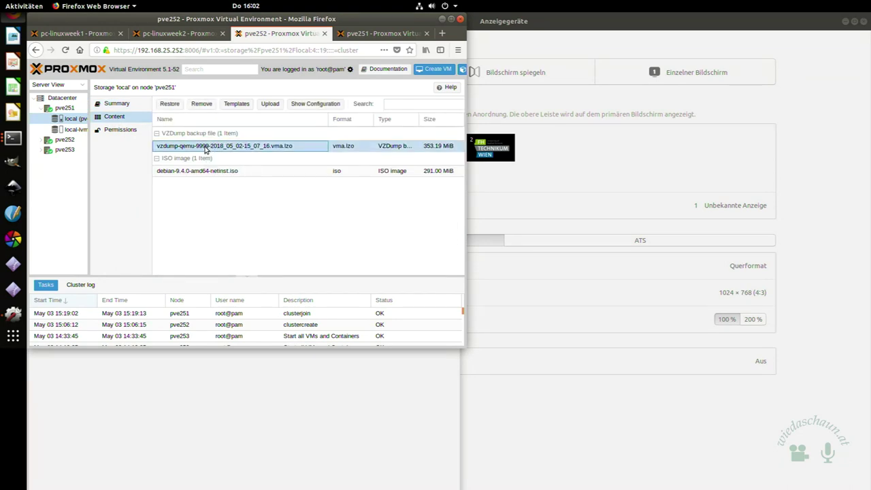
Enlarge the page zoom twice and start restoring the selected backup
click(63, 120)
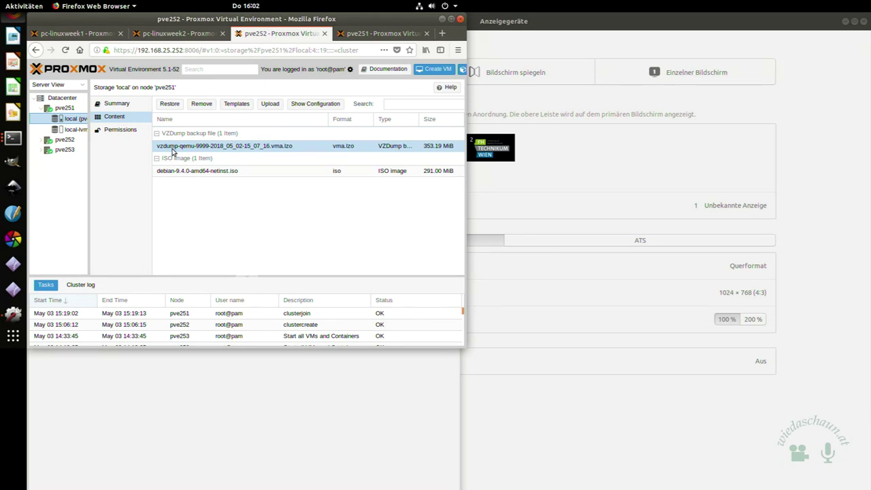
key(ctrl+plus)
key(ctrl+plus)
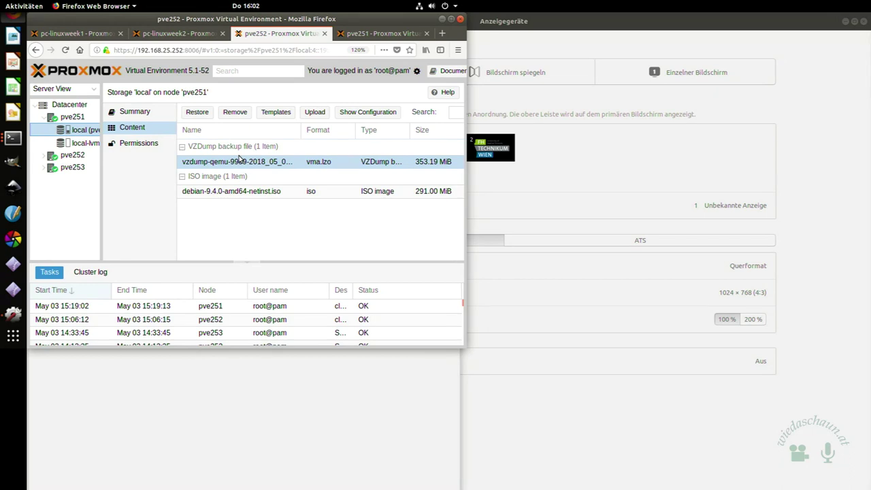
key(ctrl+plus)
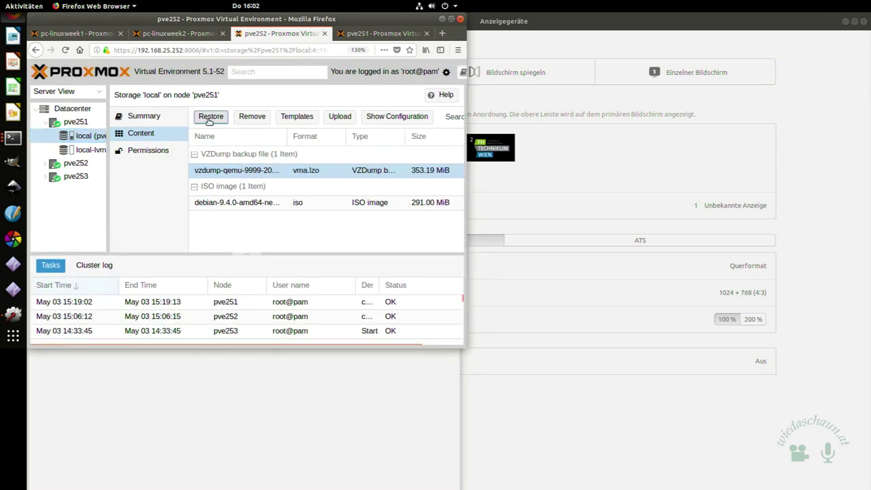
click(210, 117)
Restore the backup as VM ID 100, keeping local-lvm as the target storage
click(187, 205)
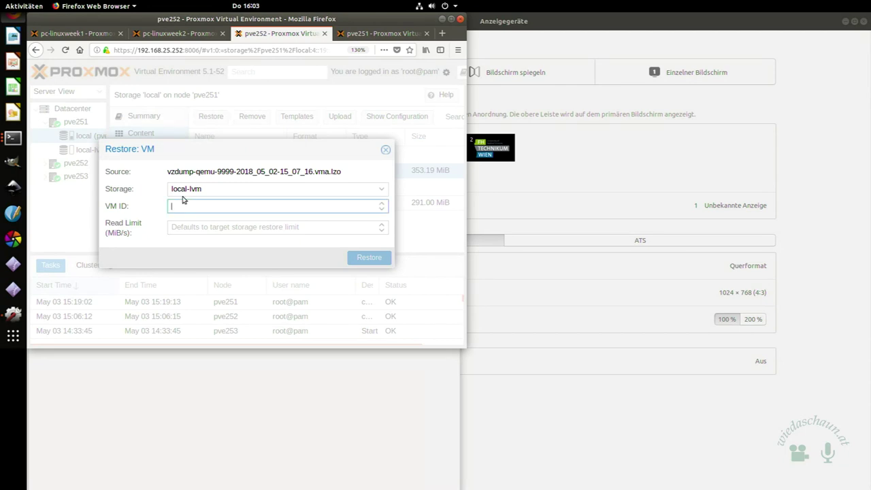
text(100)
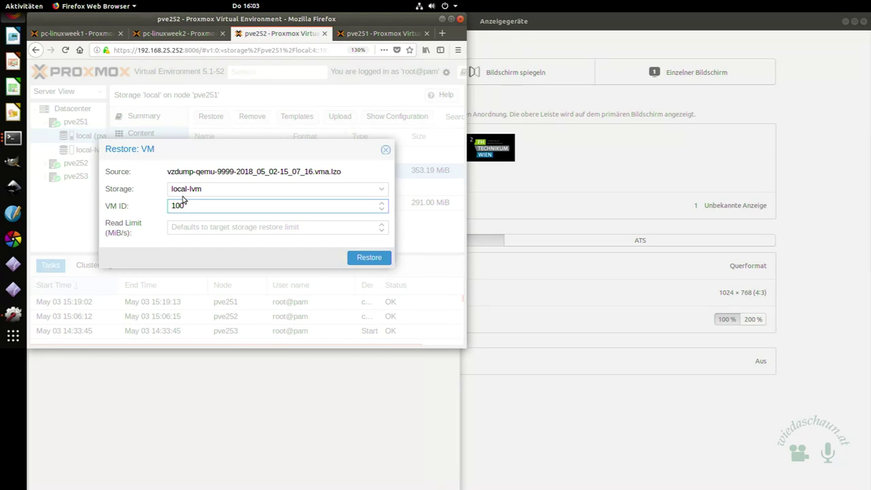
click(245, 188)
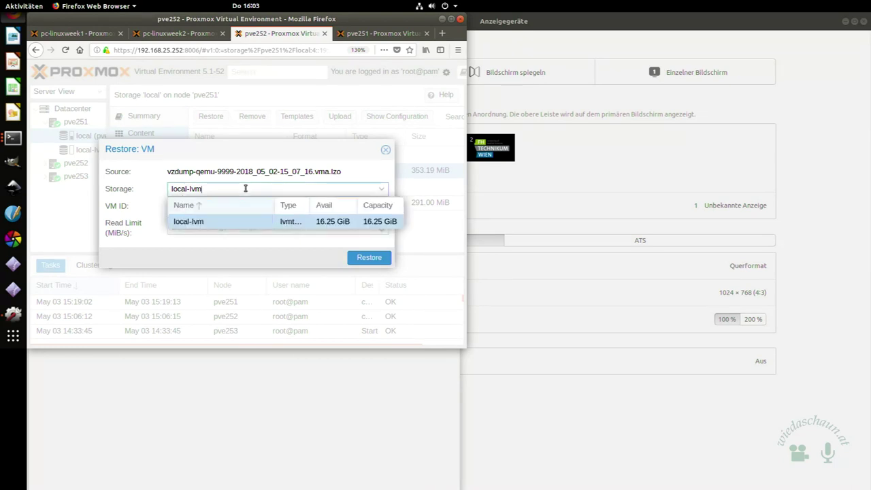
click(245, 188)
click(209, 205)
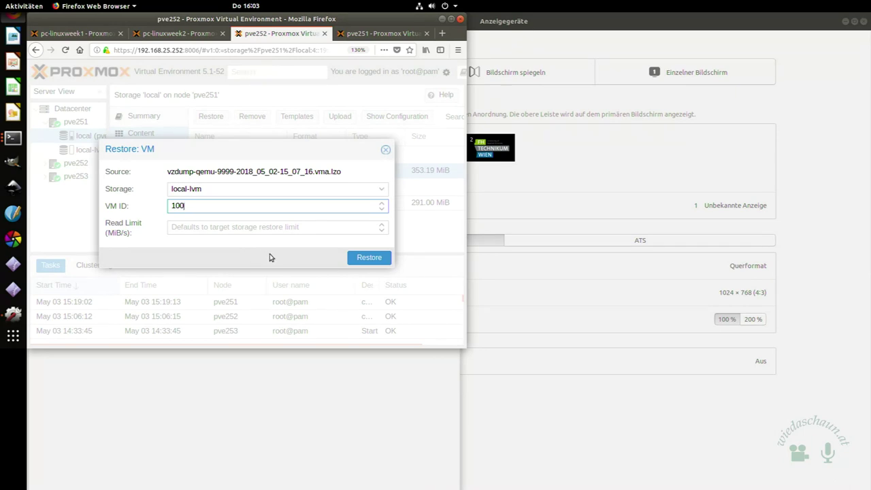
click(361, 258)
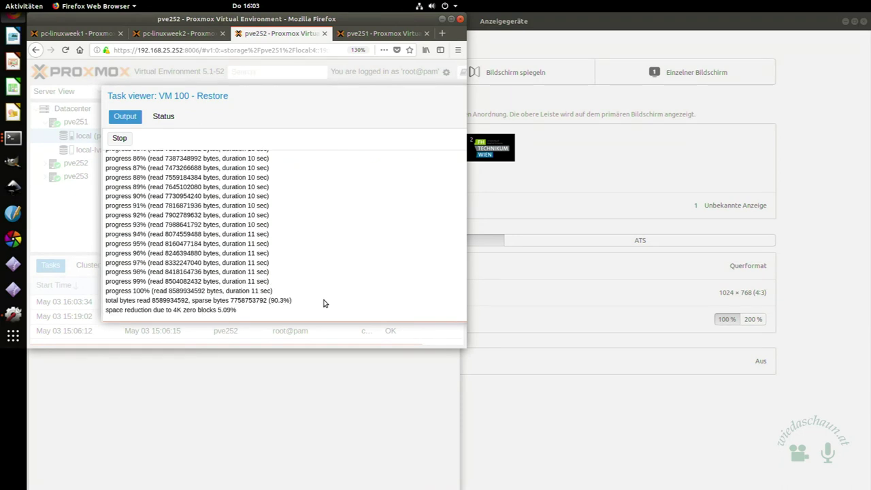
Highlight the sparse bytes figure in the TASK OK restore output, then close the task viewer
key(Escape)
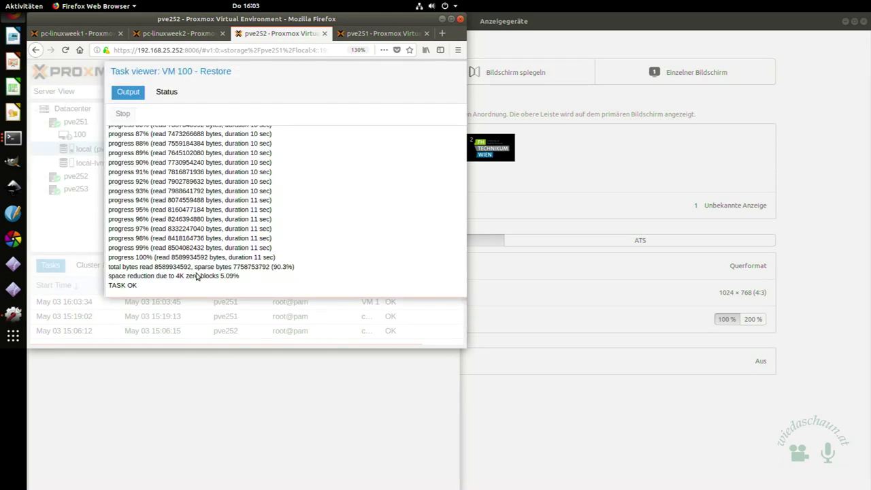
drag(211, 233, 239, 295)
click(247, 265)
drag(273, 266, 294, 266)
drag(195, 267, 301, 268)
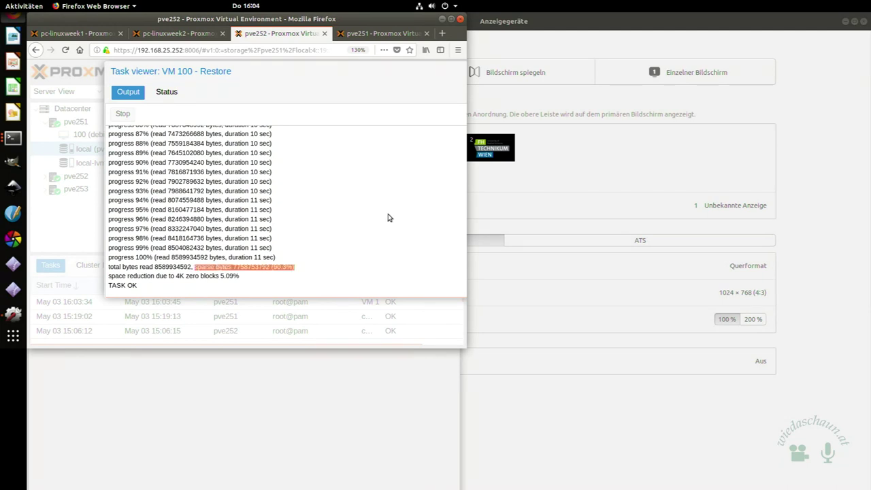
key(Escape)
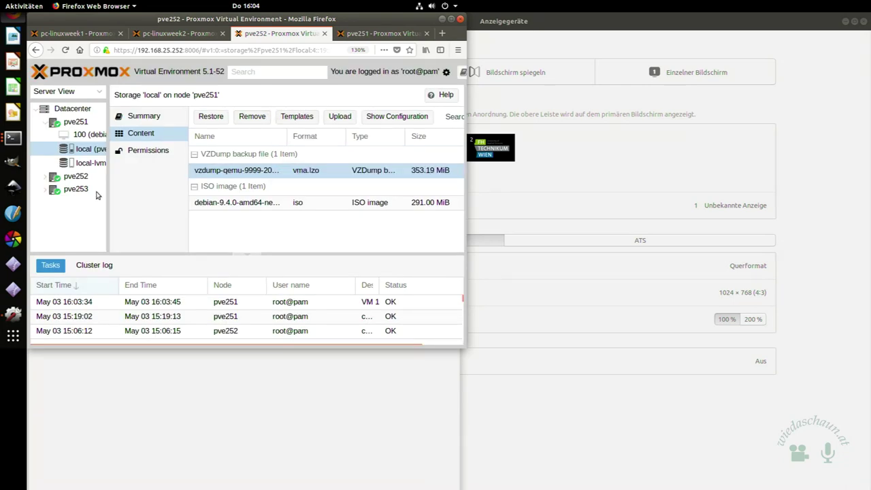
Show VM 100's Summary at 100% page zoom with a narrower resource tree
click(83, 135)
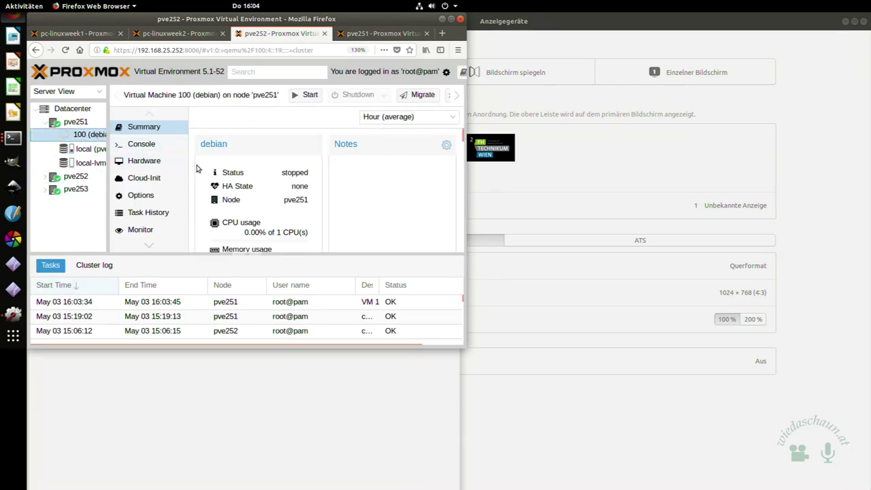
key(ctrl+minus)
key(ctrl+minus)
key(ctrl+minus)
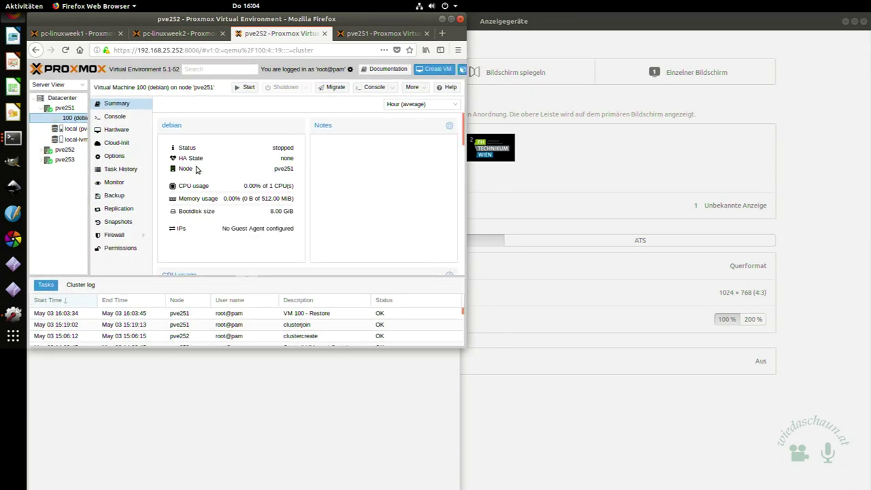
drag(88, 176, 75, 178)
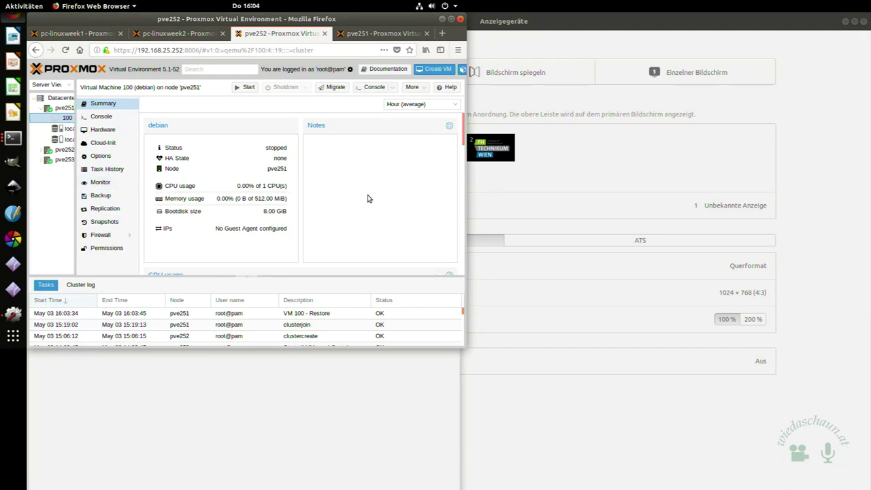
Start VM 100 from its Summary page
scroll(365, 198, down, 2)
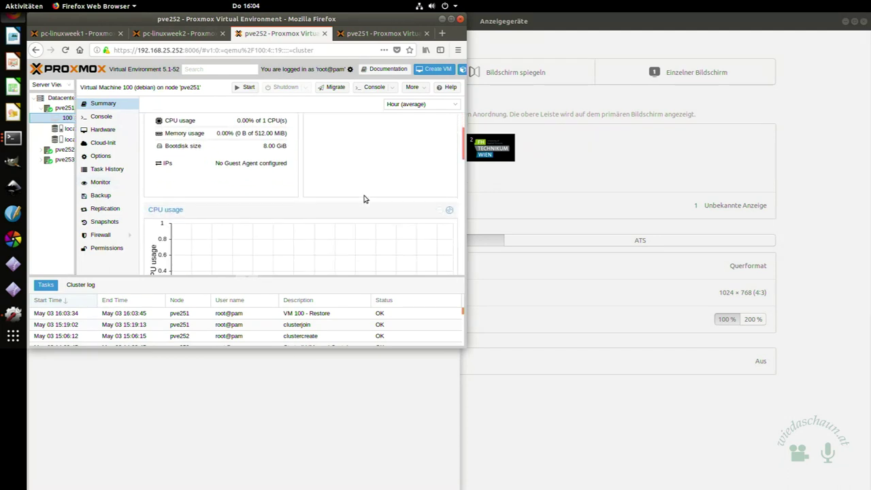
scroll(363, 198, down, 3)
scroll(359, 202, down, 1)
scroll(358, 206, up, 4)
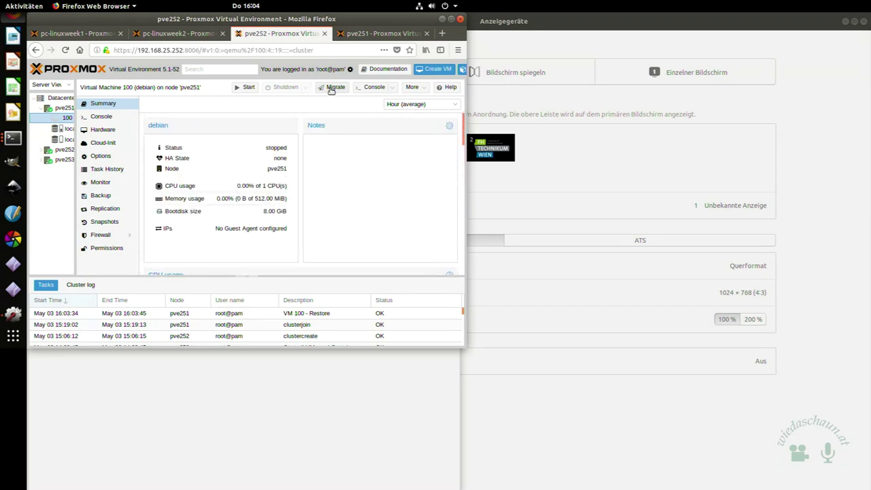
click(239, 88)
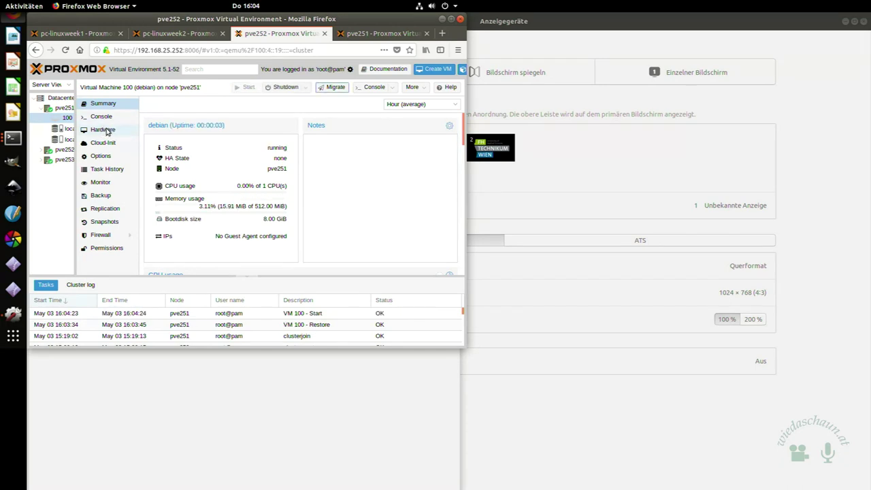
Watch VM 100 boot in its console with a wider resource tree, then return to the Terminal
click(106, 130)
click(108, 121)
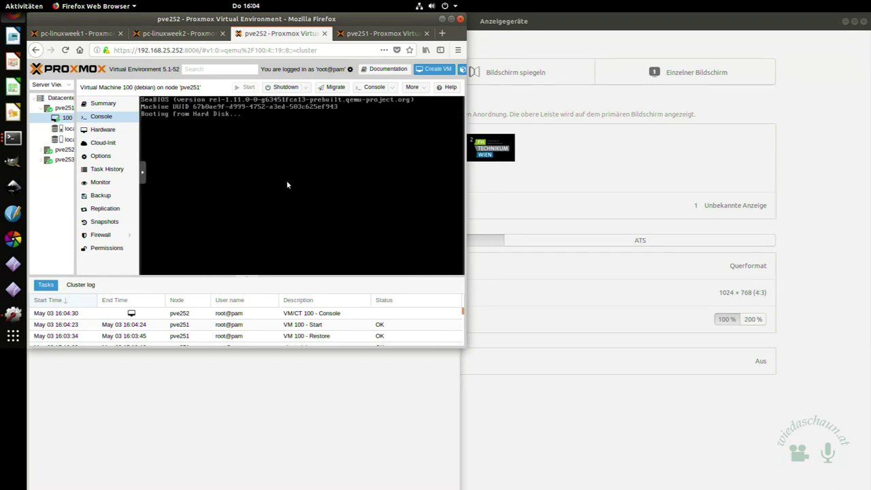
drag(76, 152, 80, 152)
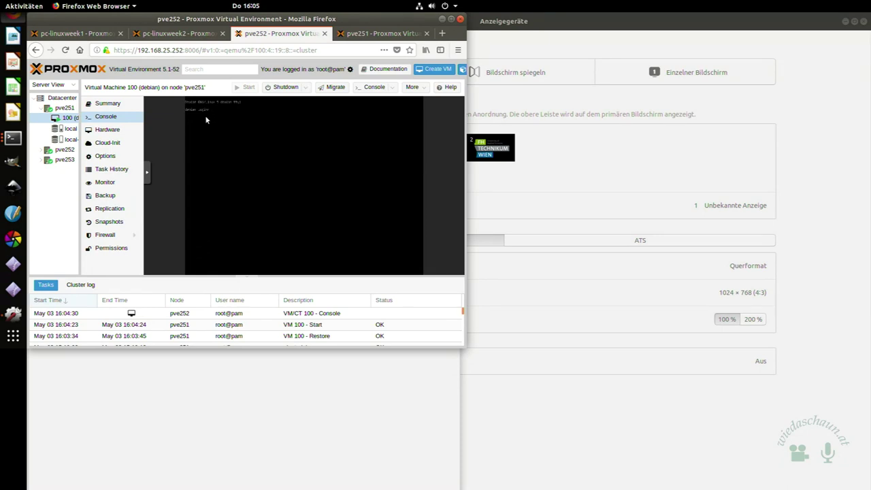
key(alt+Tab)
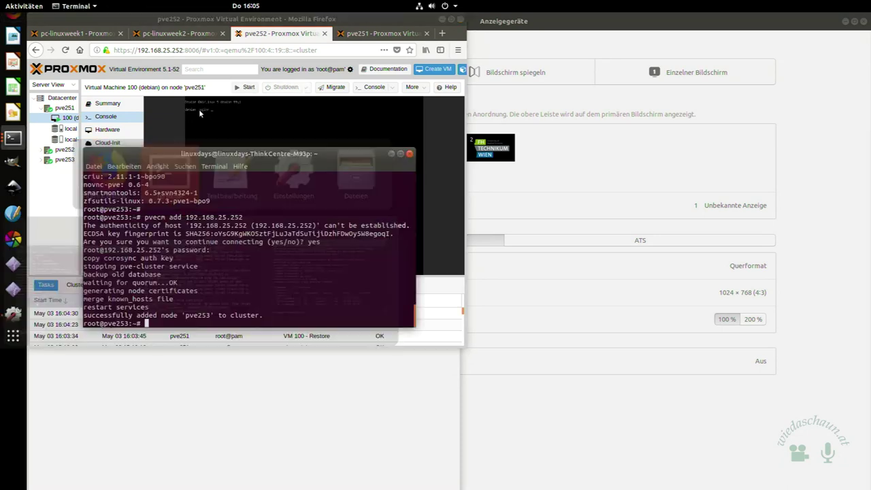
Log out of pve253 and ssh as root into pve251 at 192.168.25.251
drag(227, 152, 228, 105)
key(ctrl+d)
key(Up)
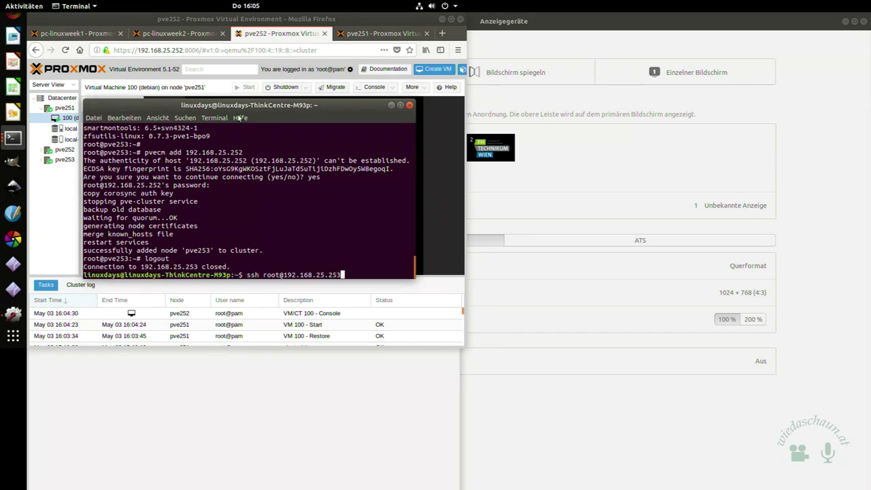
key(Return)
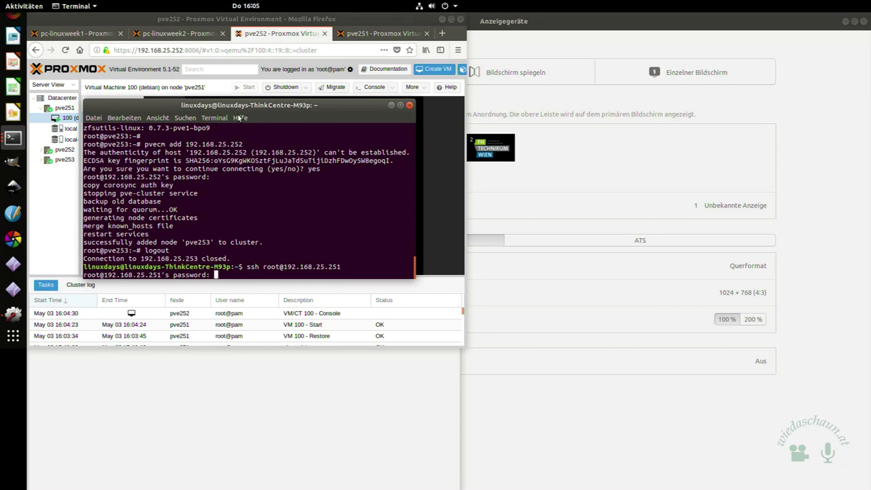
key(Return)
Run 'qm help migrate' and select the -with-local-disks option name
key(Return)
text(qm)
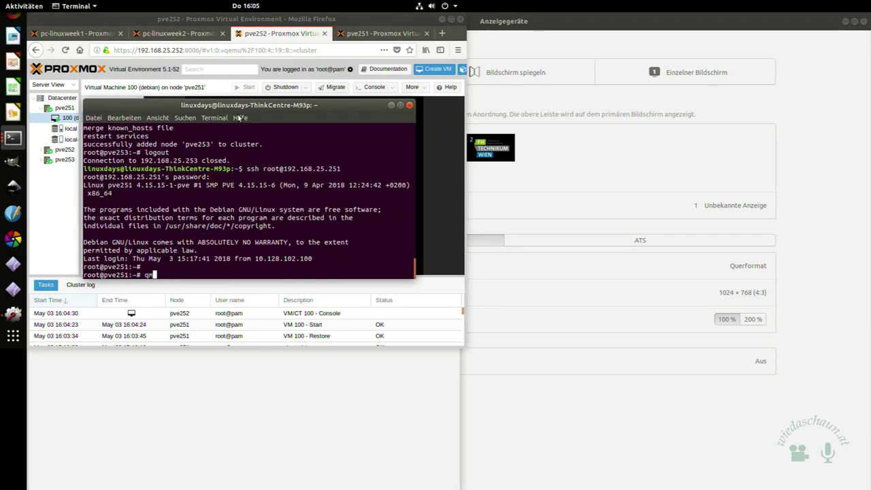
text( migrate)
key(Home)
key(Right)
key(Right)
text(help)
key(Return)
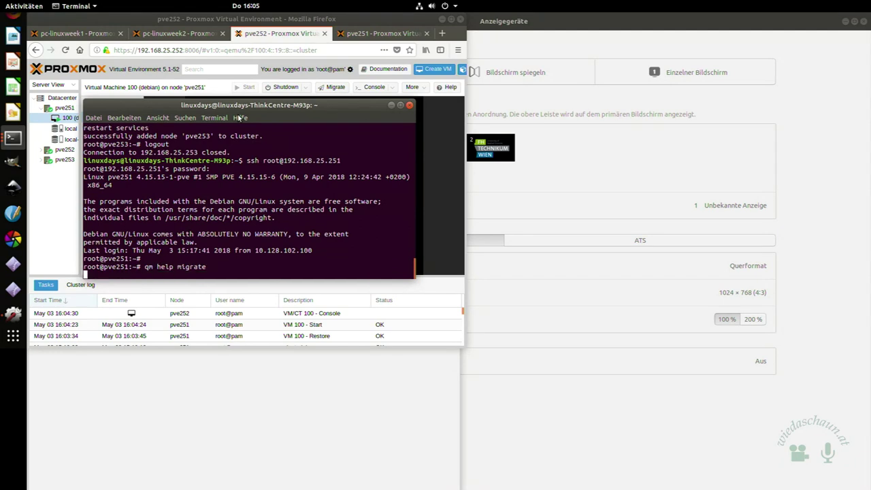
double_click(127, 233)
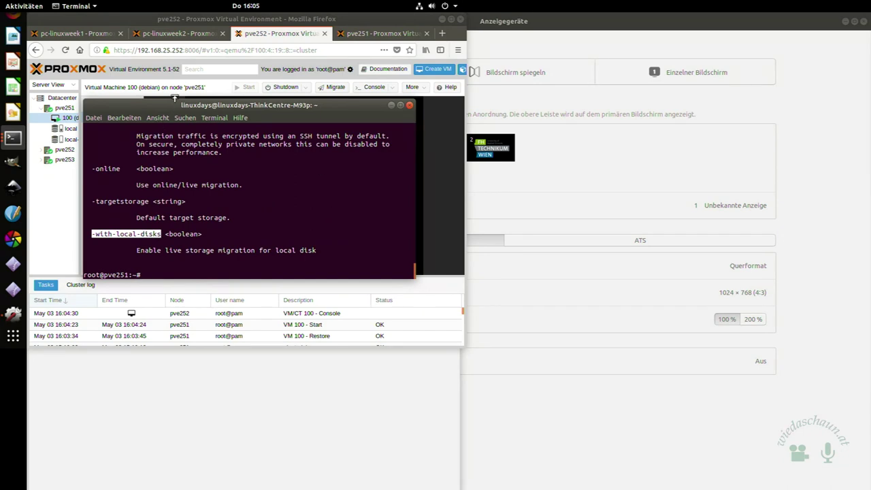
Make the Terminal taller, read the migrate options, and type 'qm migrate' at the prompt
drag(175, 100, 175, 28)
click(166, 135)
scroll(204, 217, up, 1)
scroll(204, 216, up, 6)
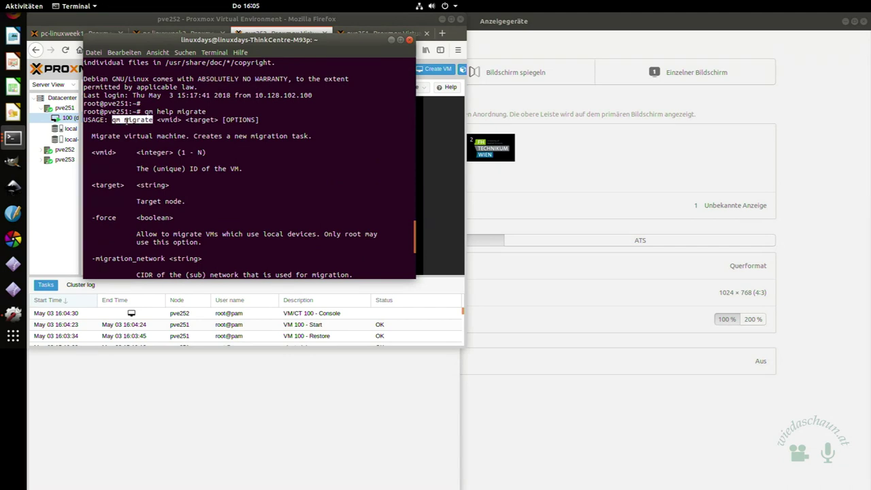
scroll(133, 119, down, 7)
text(qm migrate)
scroll(233, 170, up, 8)
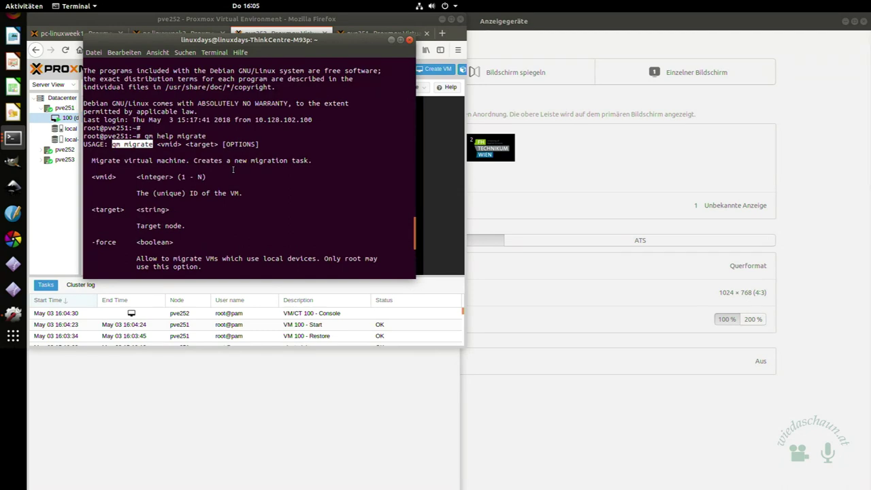
scroll(233, 169, down, 8)
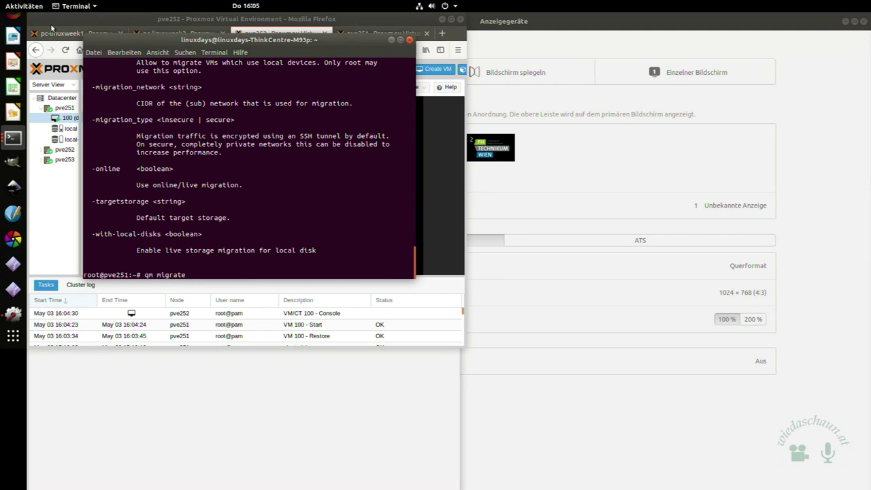
Paste the selected -with-local-disks option after the 'qm migrate' command
scroll(209, 117, up, 6)
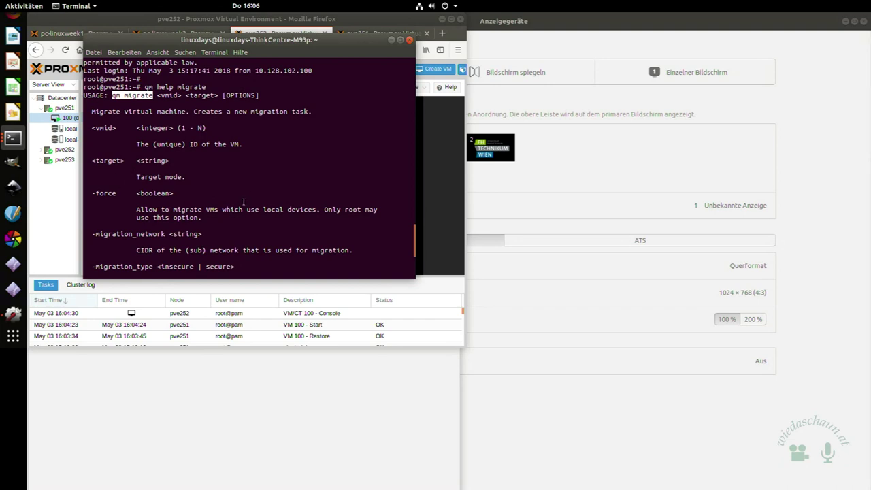
middle_click(240, 182)
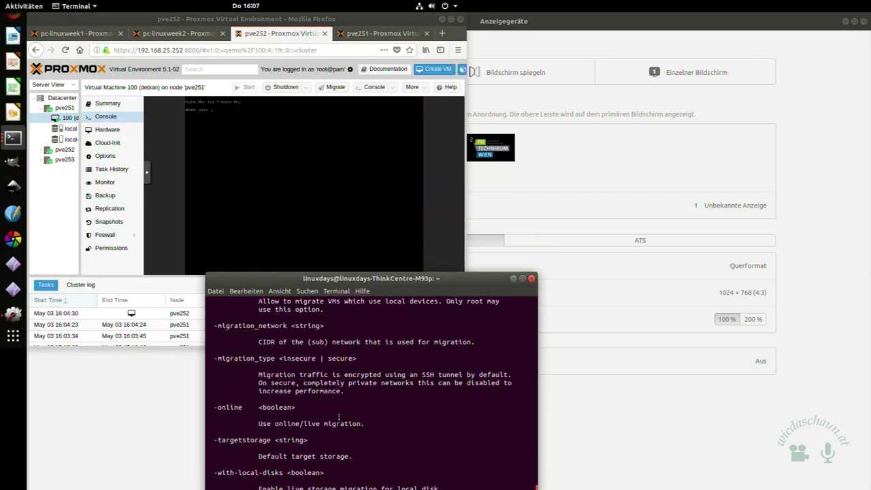
Log in to VM 100's console as root and run top, then raise the Terminal above it
click(266, 180)
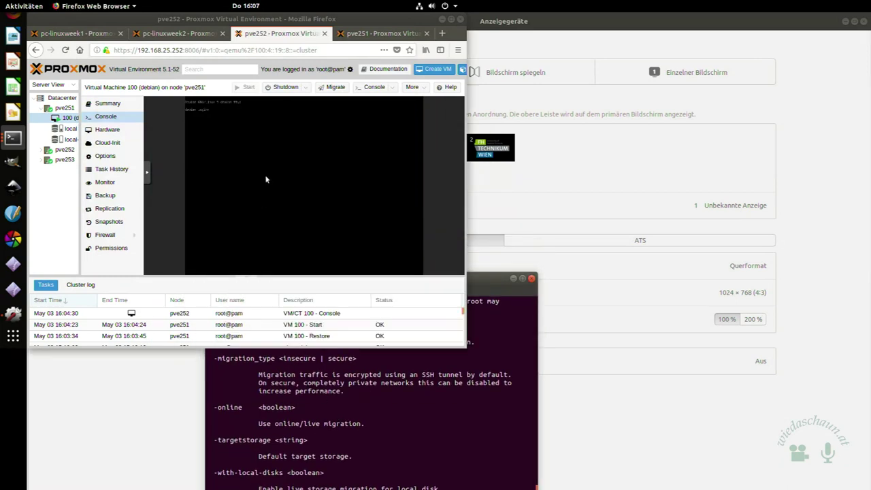
text(root)
key(Return)
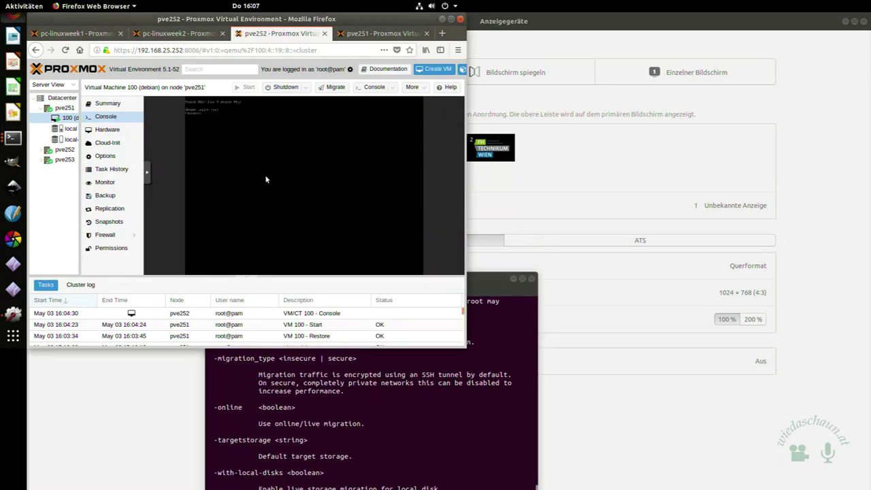
key(Return)
key(Return)
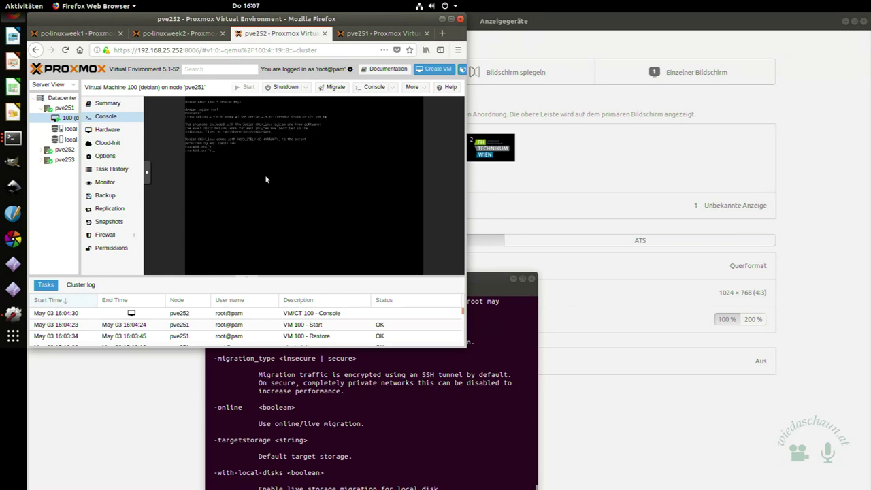
text(top)
key(Return)
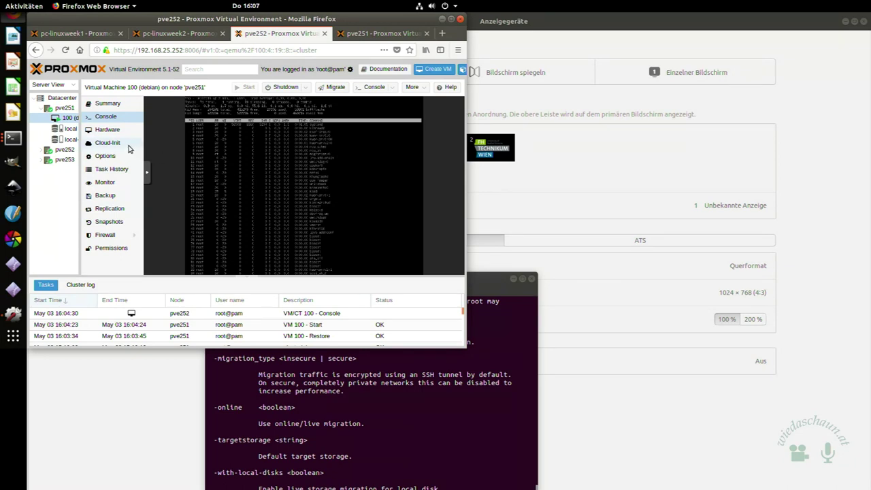
key(alt+Tab)
drag(334, 278, 258, 166)
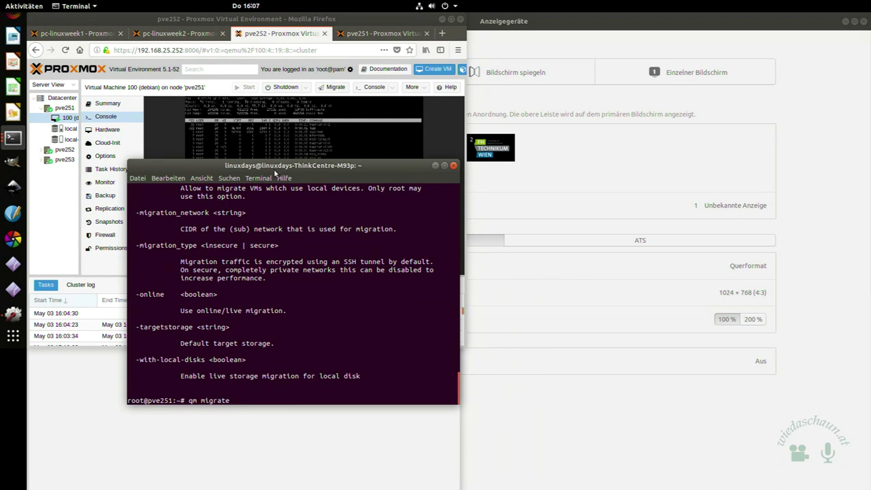
Move the Terminal lower to uncover the VM console and bring the Proxmox browser forward
drag(275, 166, 286, 315)
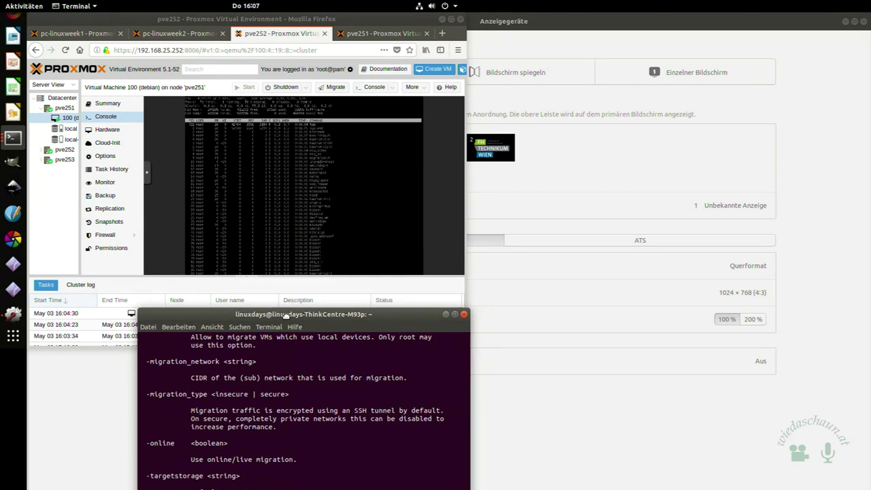
drag(286, 315, 285, 315)
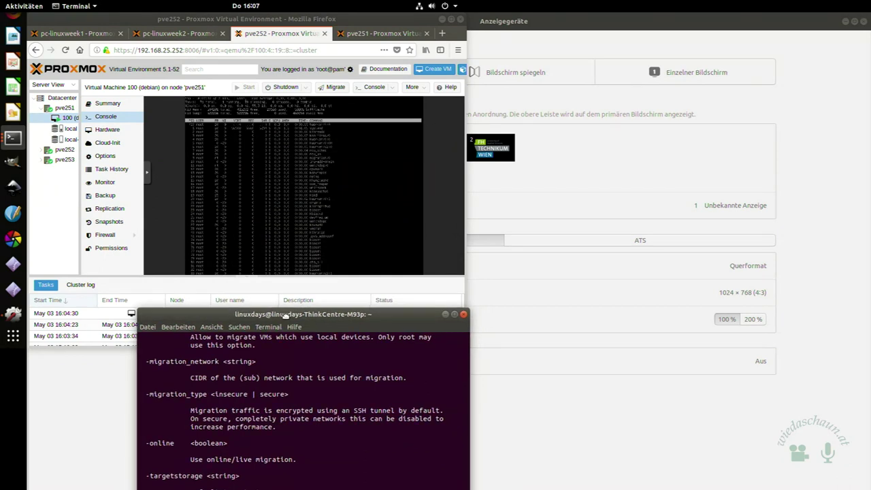
click(285, 190)
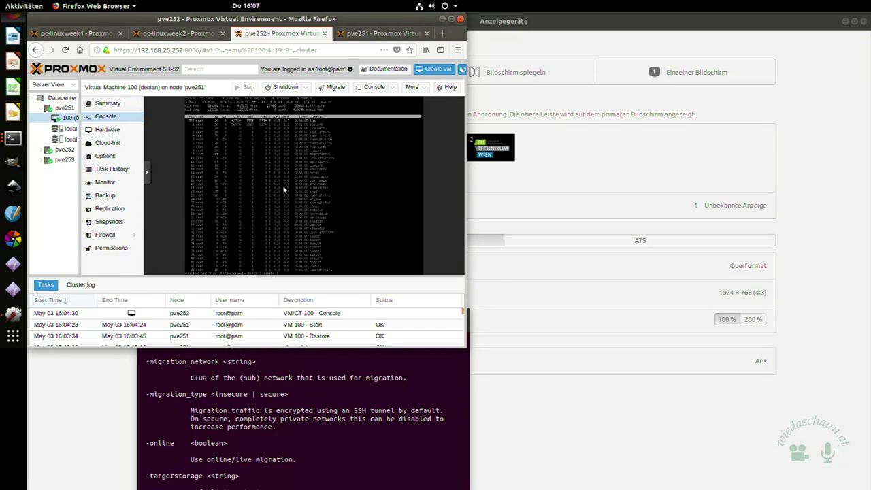
Rerun the recalled command in VM 100's console, return to the top list, and raise the terminal
key(Return)
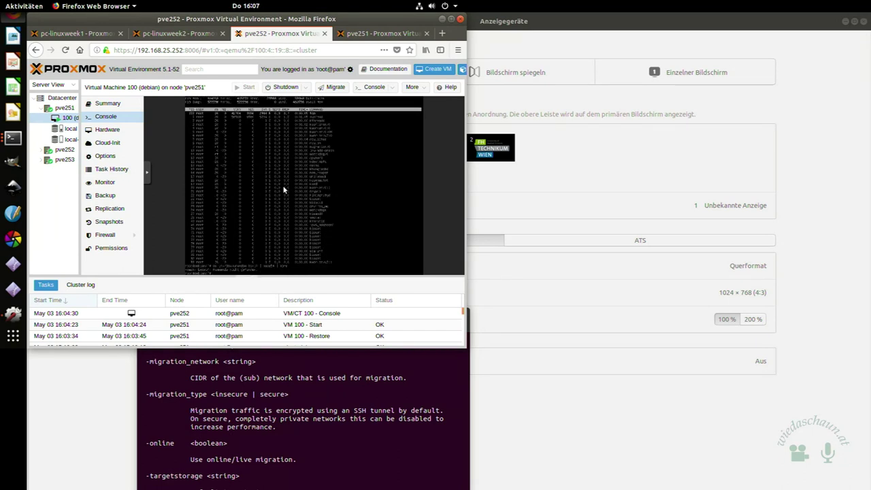
key(Up)
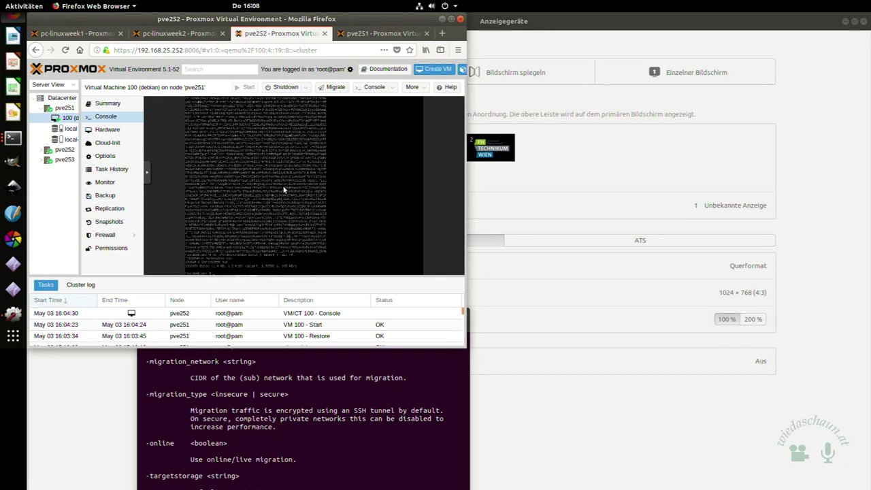
key(Return)
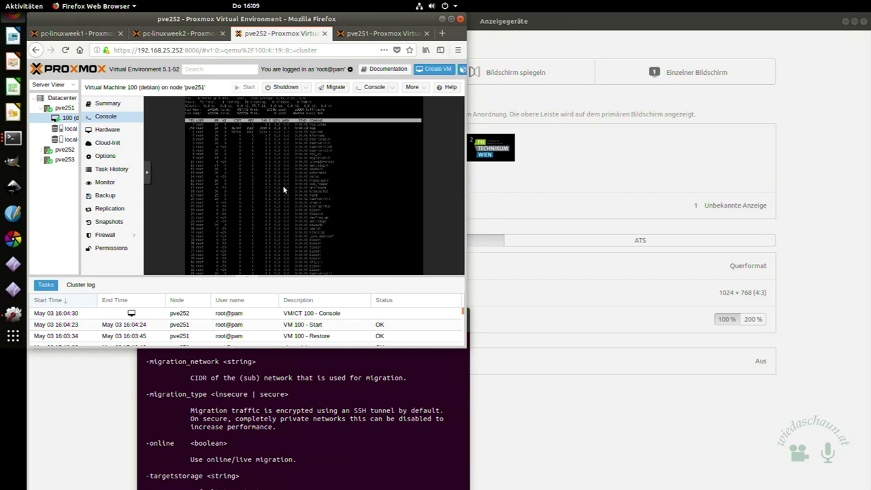
key(alt+Tab)
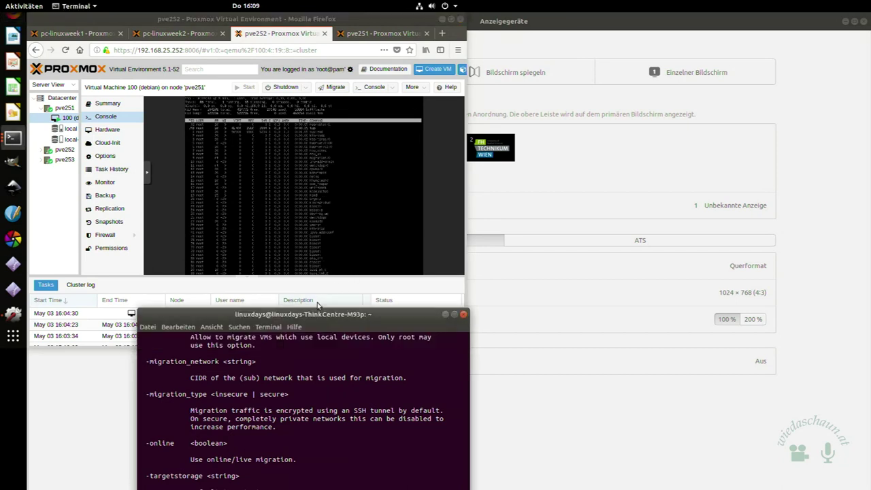
Build 'qm migrate 100 pve252' at the terminal prompt, listing the target nodes with Tab completion
drag(313, 317, 263, 100)
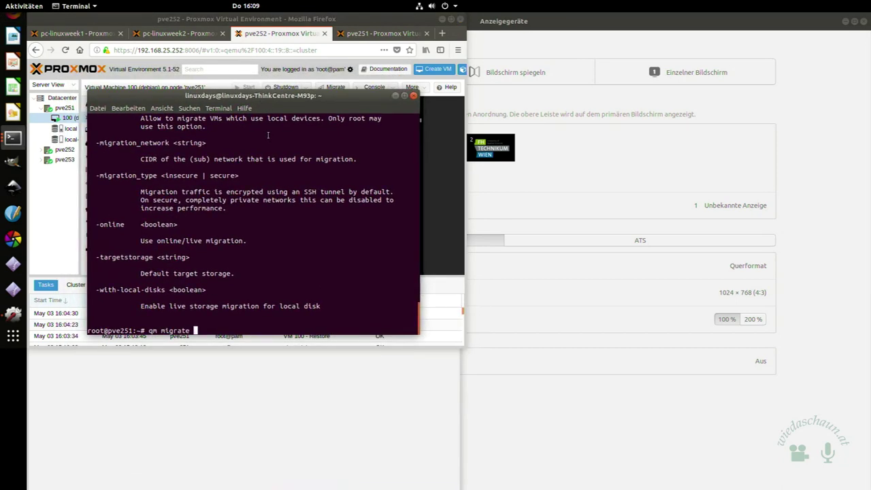
text(100 pve25)
key(Tab)
key(Tab)
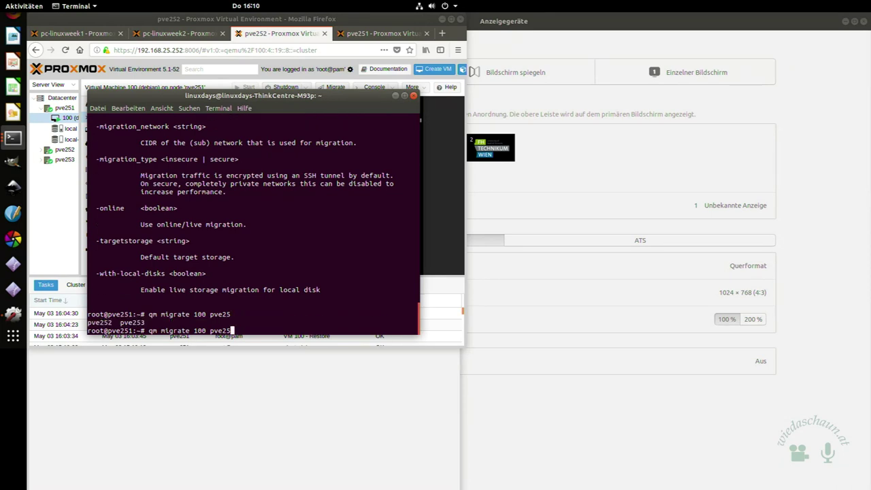
key(Tab)
key(Tab)
key(Tab)
key(Tab)
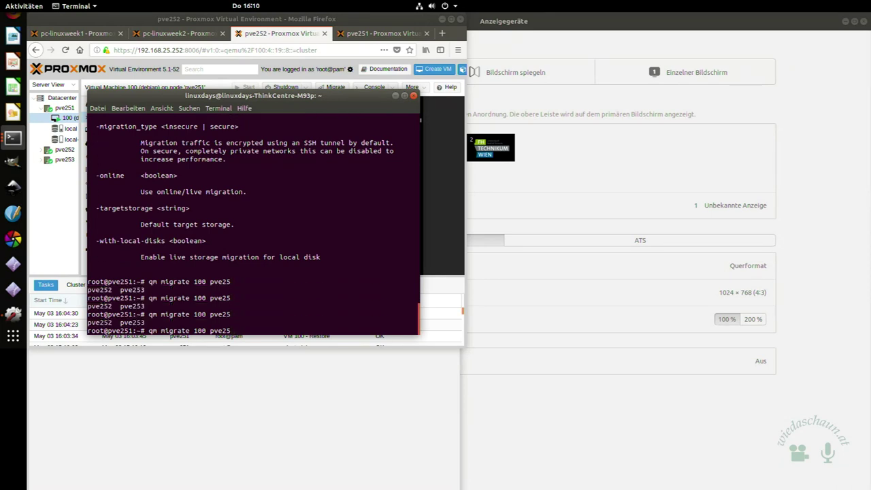
text(2)
key(alt+Tab)
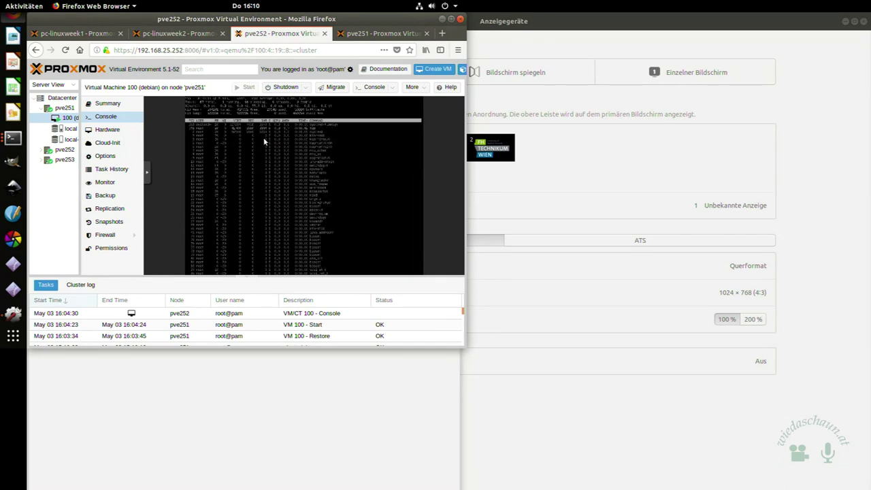
Bring GNOME Terminal with the pending qm migrate 100 pve252 command back in front of Firefox
key(alt+Tab)
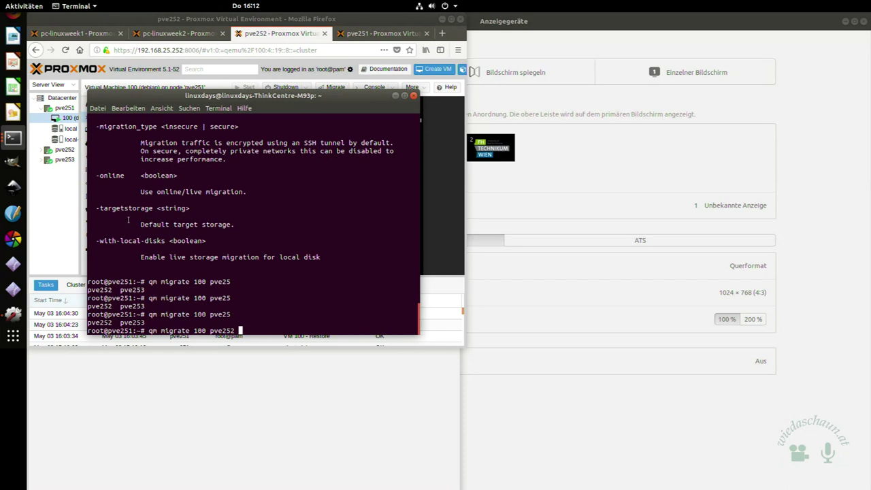
Complete the migrate command's target node as pve252, showing the qm migrate help options
drag(264, 96, 279, 259)
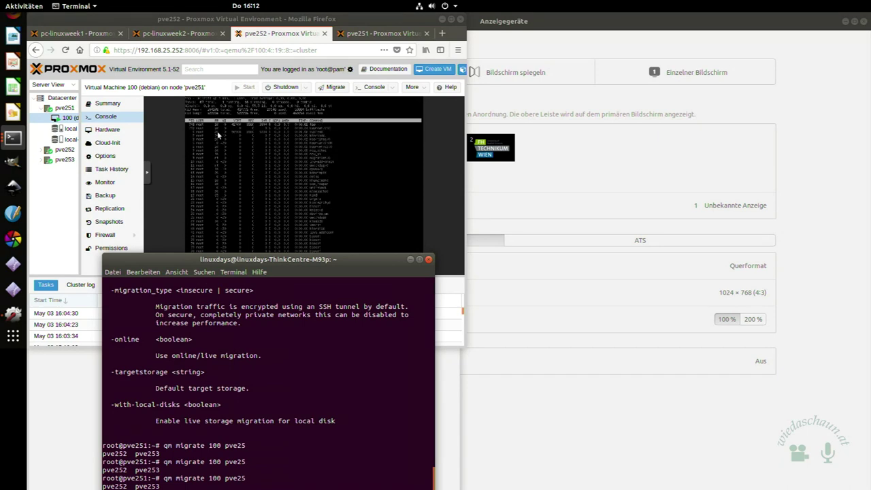
click(112, 117)
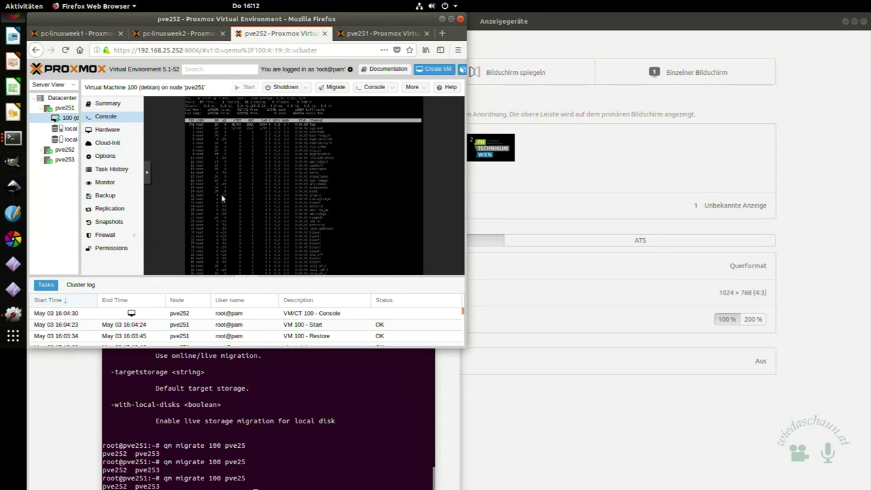
key(alt+Tab)
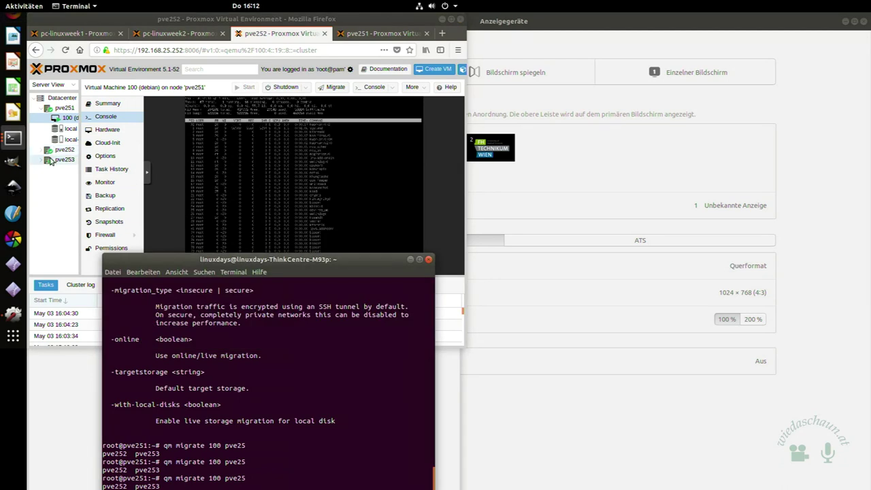
drag(236, 259, 244, 107)
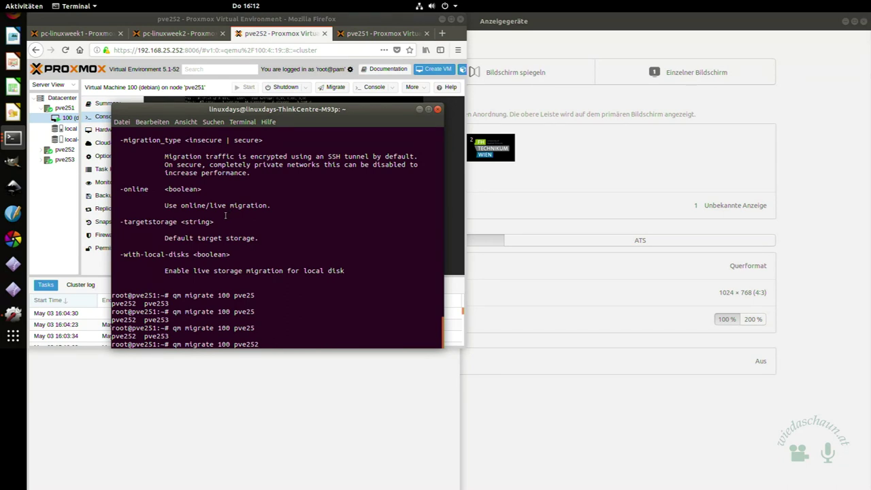
scroll(225, 216, up, 1)
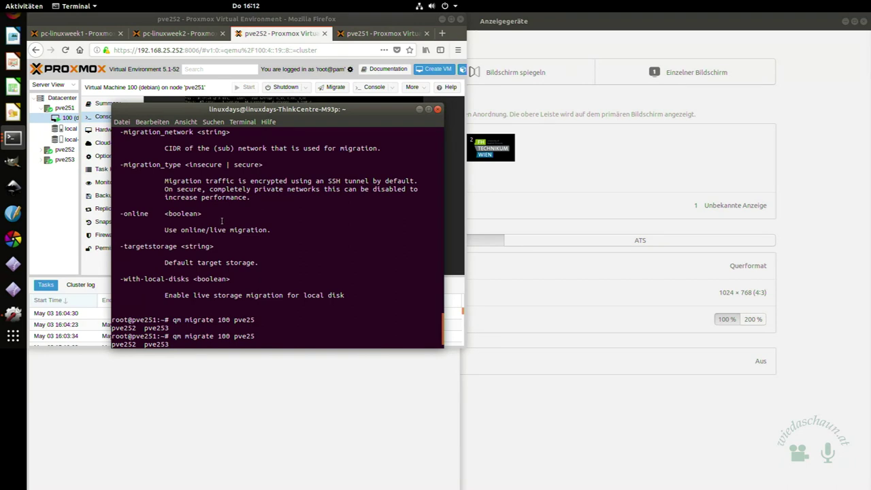
text(2)
key(Tab)
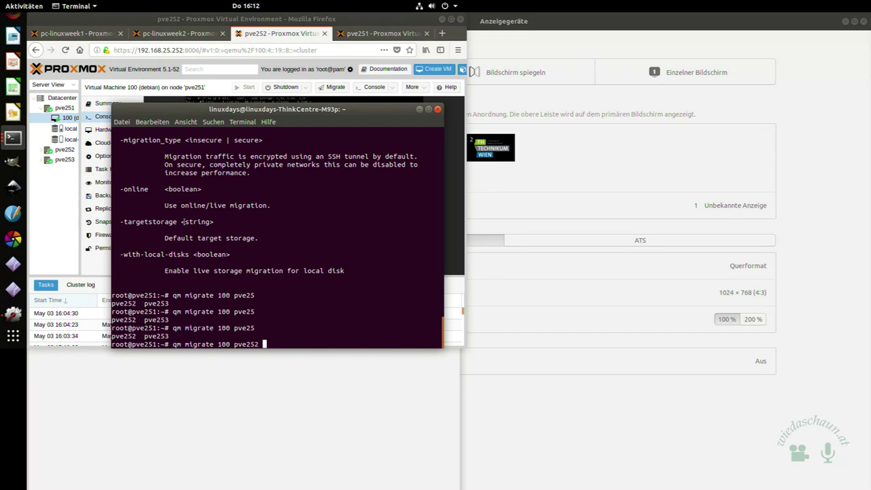
Copy -with-local-disks from the help text onto the end of the migrate command
double_click(153, 253)
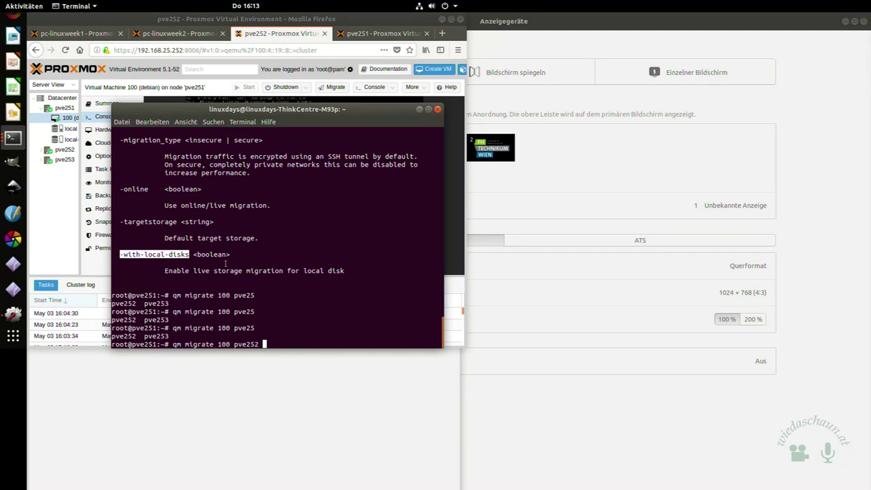
middle_click(264, 242)
drag(264, 107, 202, 99)
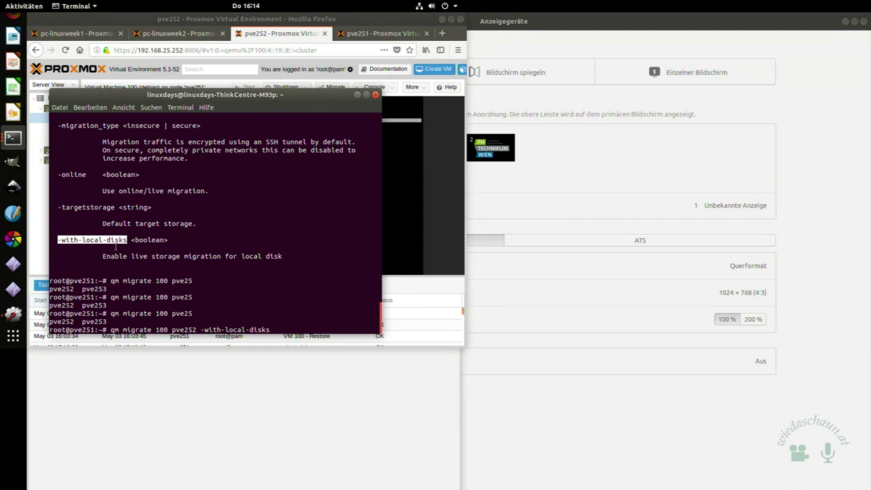
Highlight the -with-local-disks entry and its live storage migration description in the help output
click(116, 256)
drag(102, 256, 279, 255)
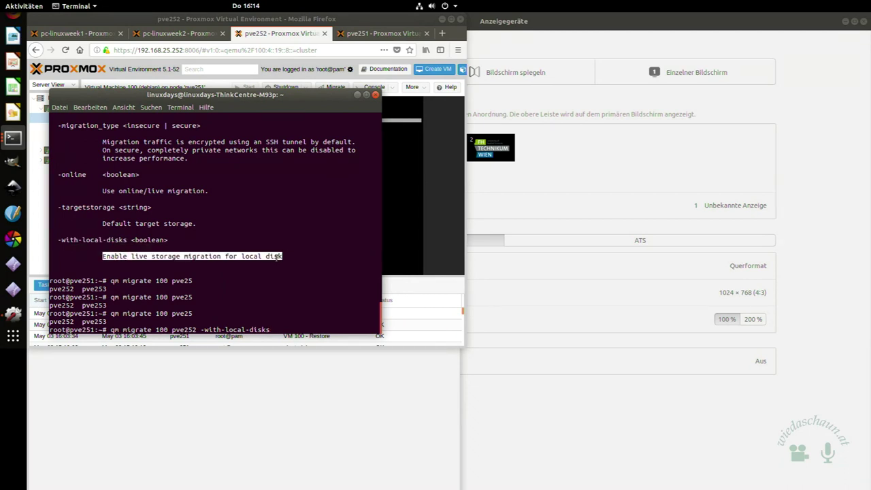
drag(57, 240, 281, 256)
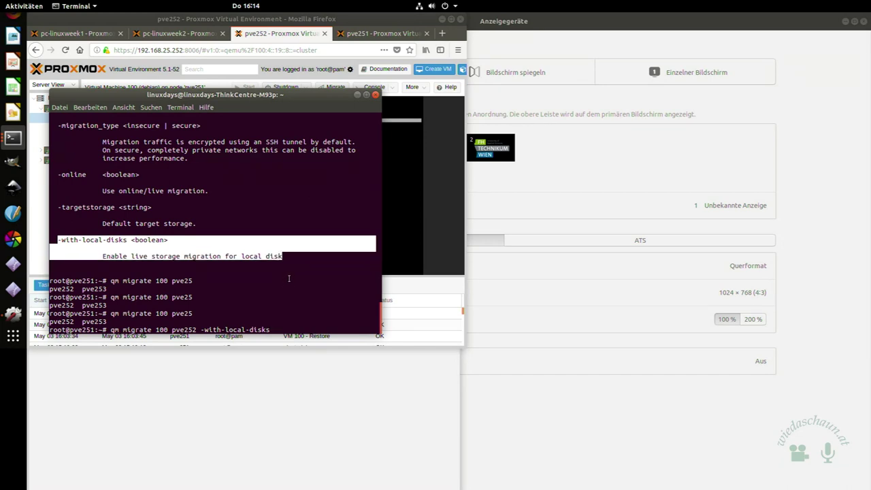
click(289, 278)
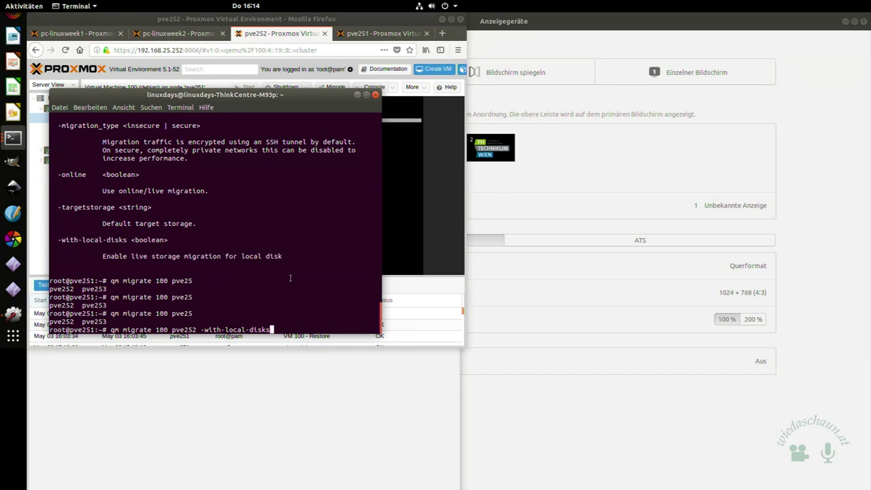
click(188, 108)
Open the terminal's Bearbeiten > Einstellungen preferences and place the window beside the terminal
click(191, 107)
click(191, 107)
mouse_move(89, 109)
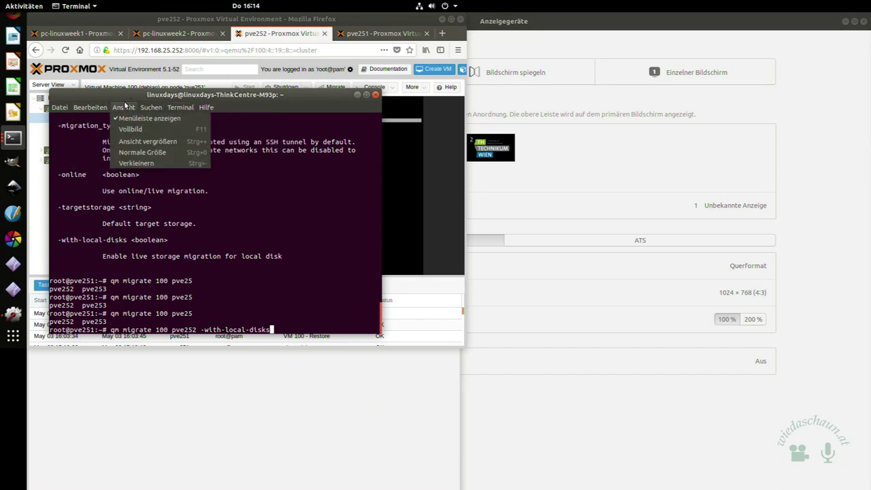
click(100, 164)
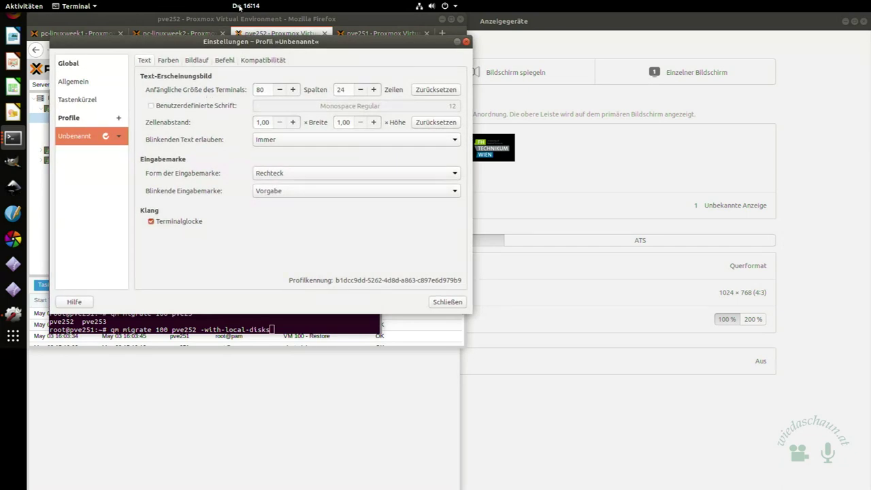
drag(247, 51, 538, 109)
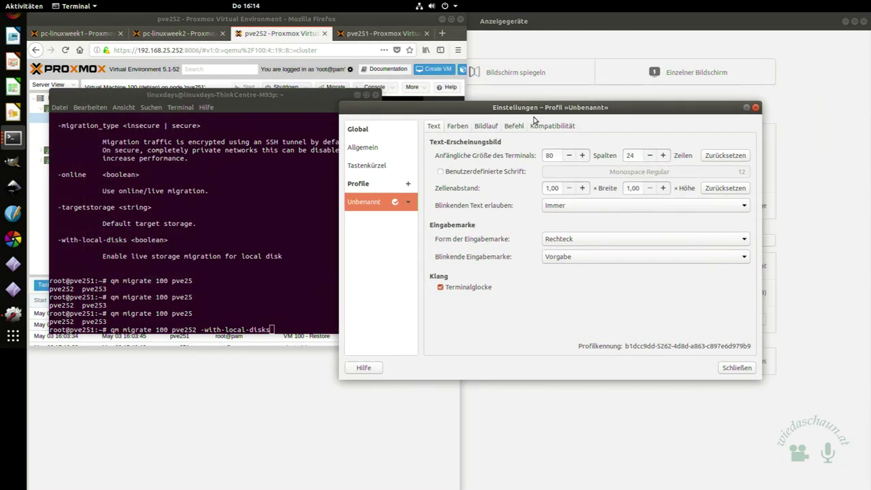
drag(253, 93, 230, 32)
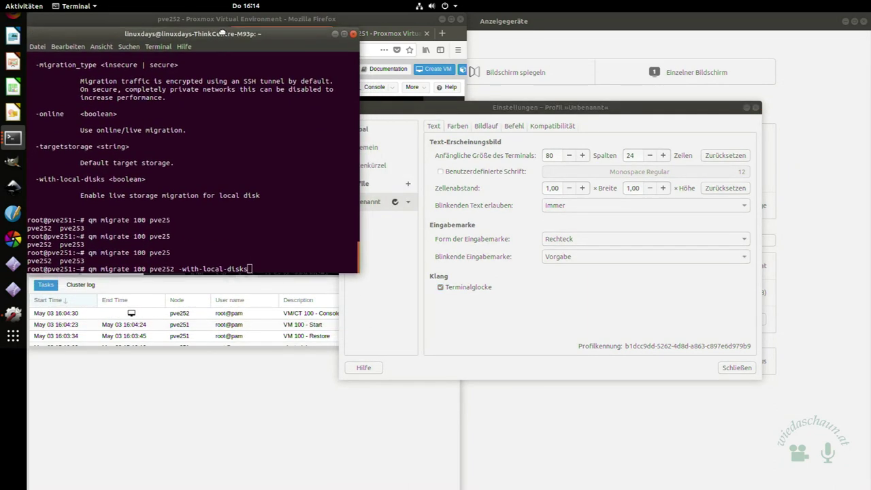
drag(437, 105, 288, 164)
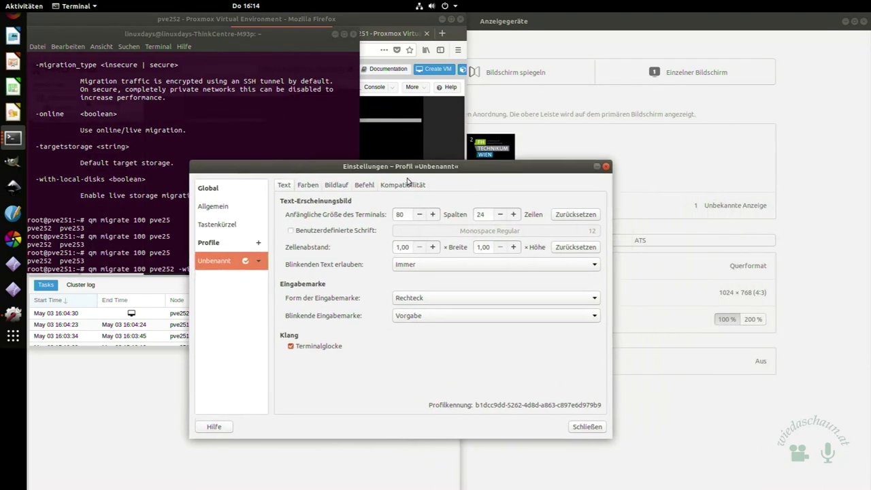
drag(404, 166, 263, 99)
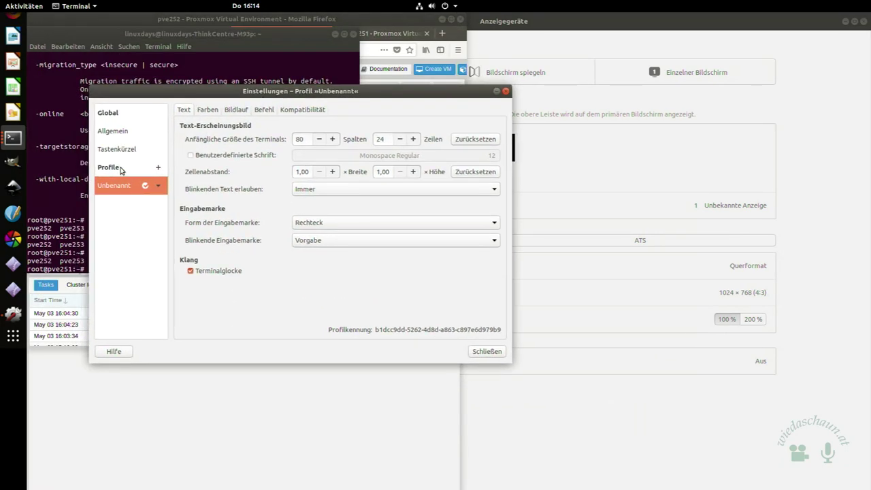
Inspect the Unbenannt profile's Farben settings, then return to its Text settings
click(158, 186)
click(158, 186)
drag(433, 99, 369, 102)
click(145, 114)
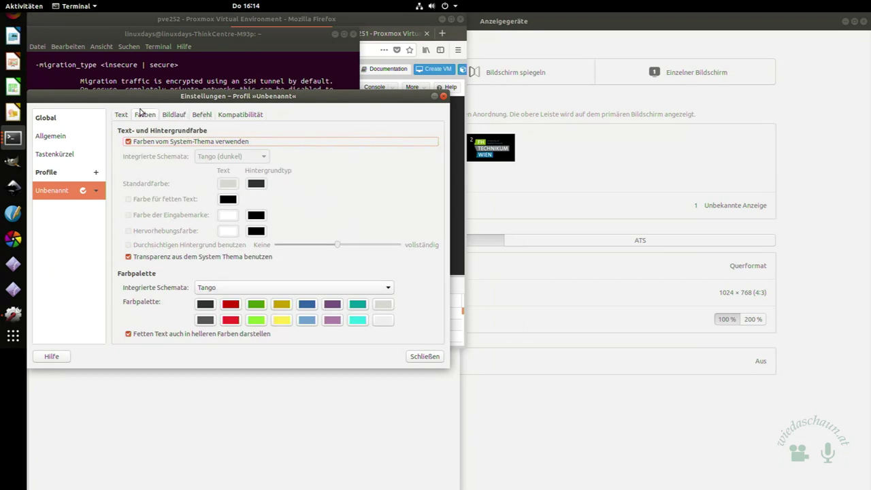
drag(206, 101, 218, 72)
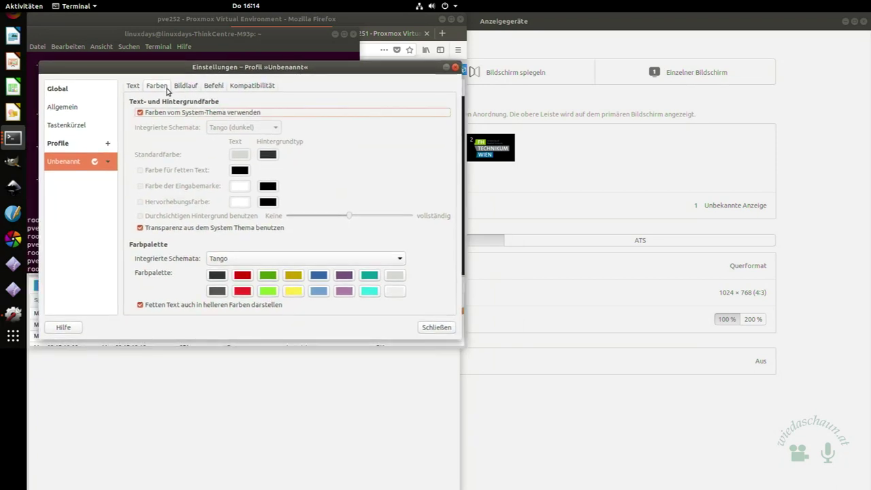
click(138, 87)
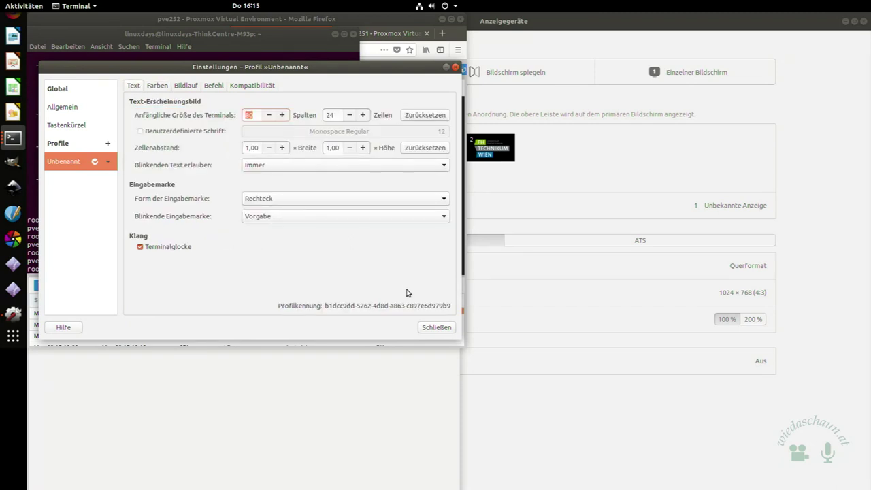
Close the preferences and run qm migrate 100 pve252 -with-local-disks
click(445, 332)
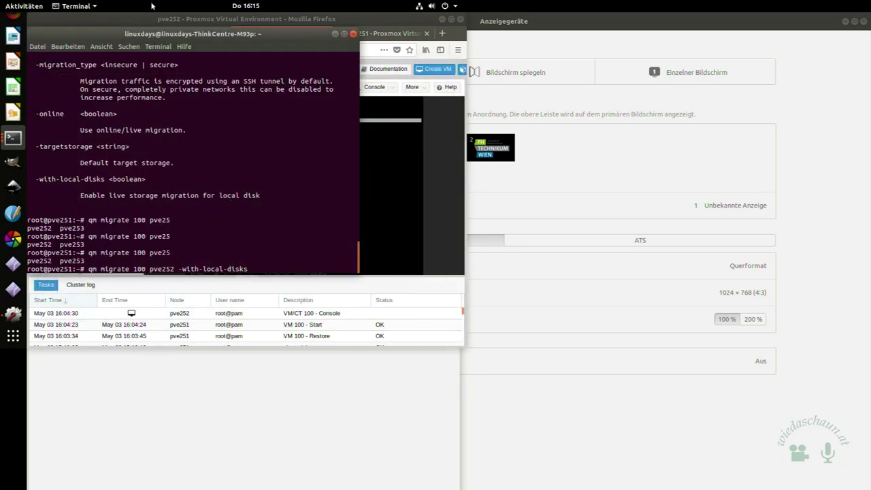
drag(149, 34, 175, 38)
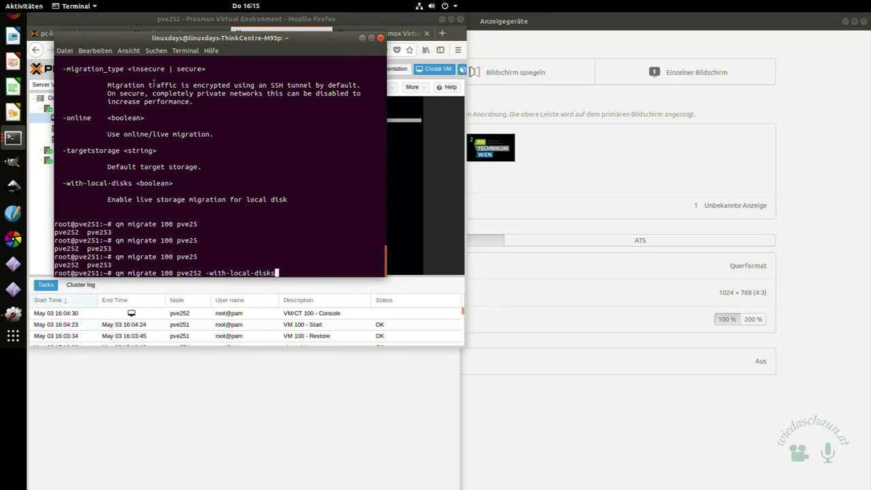
key(Return)
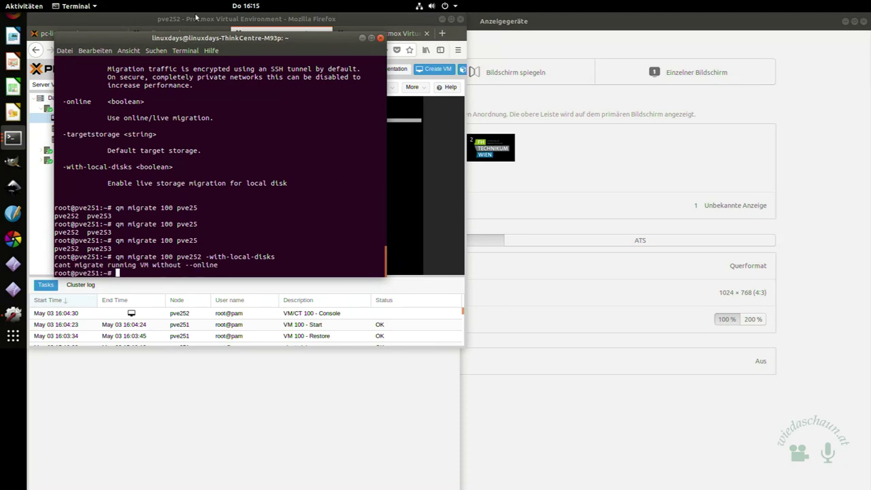
Rerun the migration with --online added, which aborts on the local cdrom image
key(Up)
text(--oneline)
key(Left)
key(Left)
key(Left)
key(Left)
key(BackSpace)
key(Return)
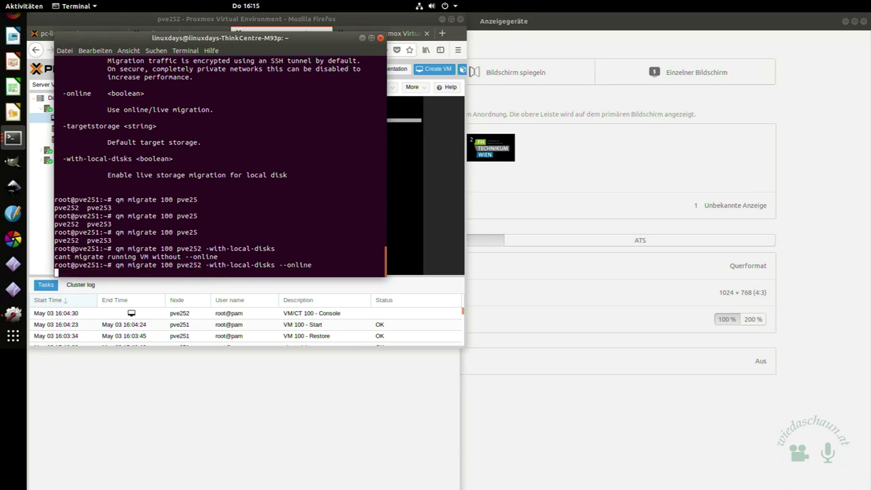
drag(228, 37, 277, 60)
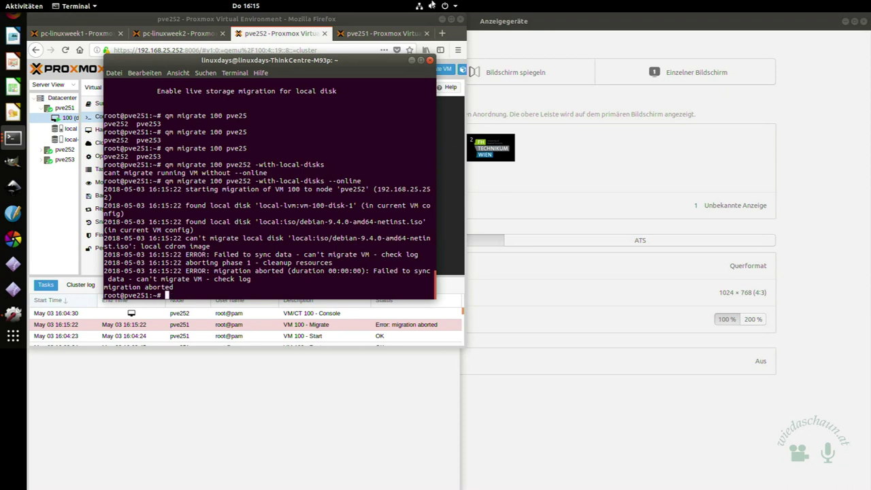
Set VM 100's CD/DVD Drive (ide2) to 'Do not use any media'
click(95, 130)
click(117, 128)
click(204, 163)
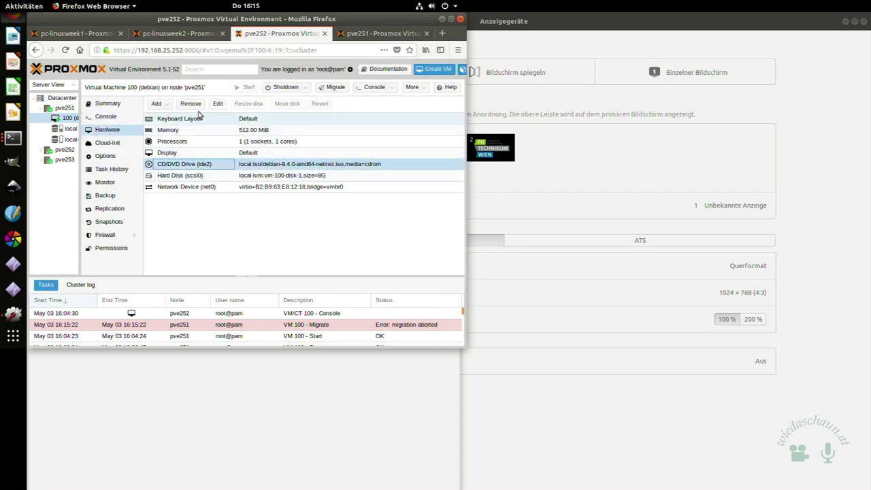
click(190, 103)
click(264, 221)
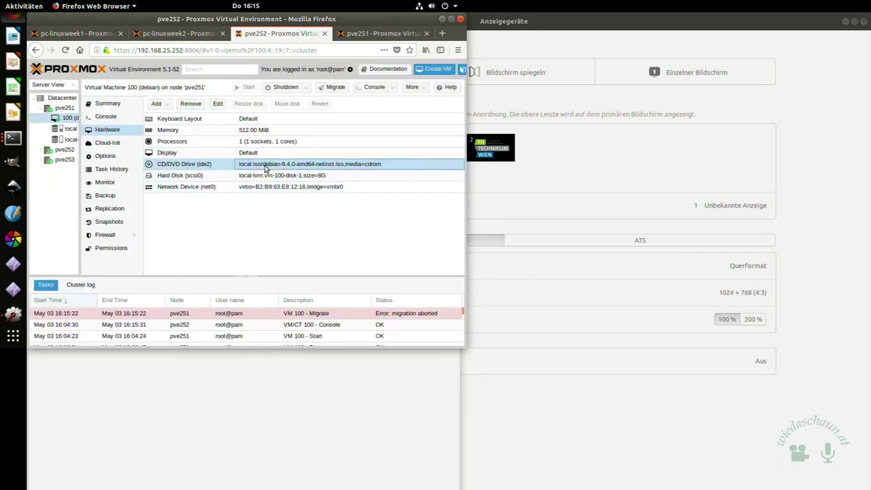
double_click(267, 164)
click(229, 232)
click(274, 250)
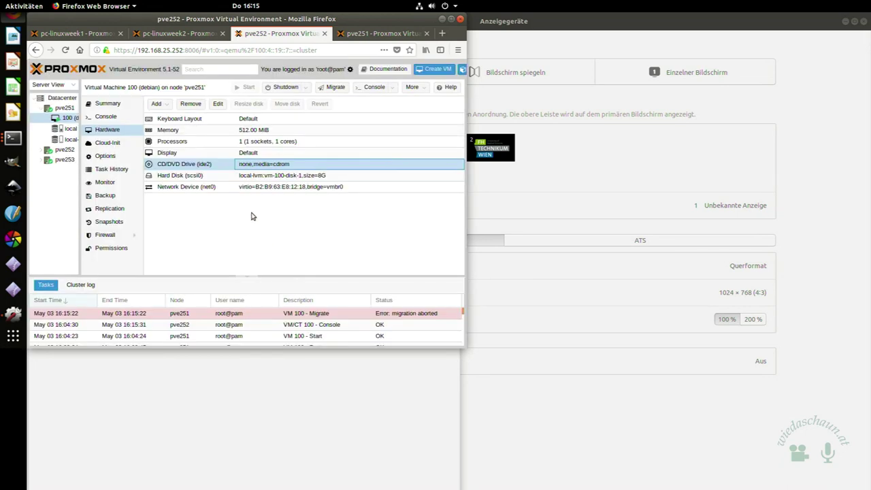
Rerun the qm migrate 100 pve252 online migration command in the terminal
key(alt+Tab)
key(Up)
key(Return)
key(Return)
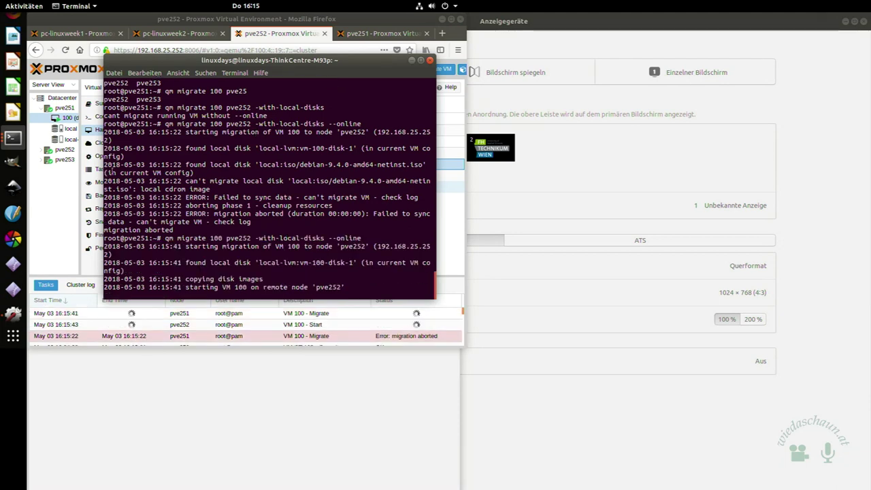
Check VM 100's console and open the running VM 100 - Migrate task log
click(94, 120)
click(95, 118)
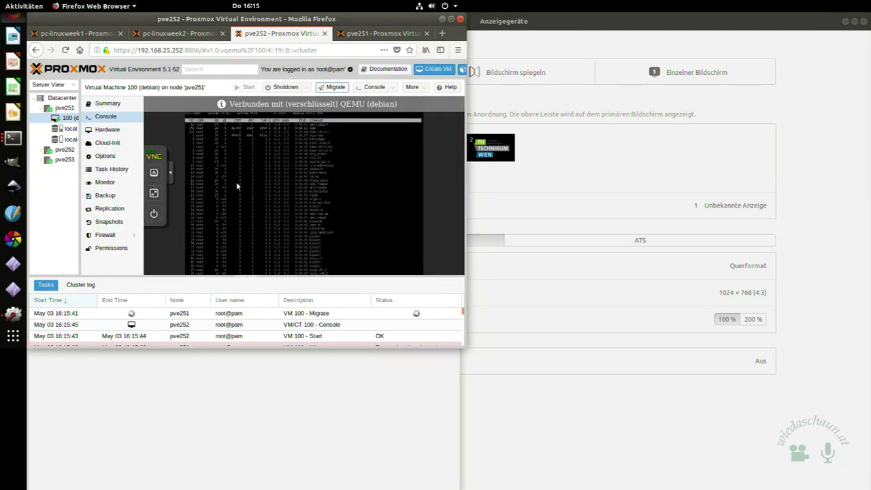
key(alt+Tab)
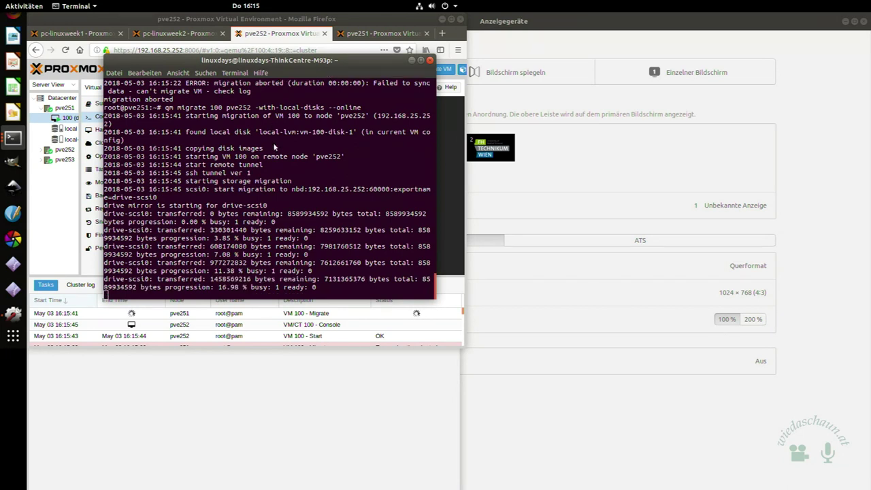
key(alt+Tab)
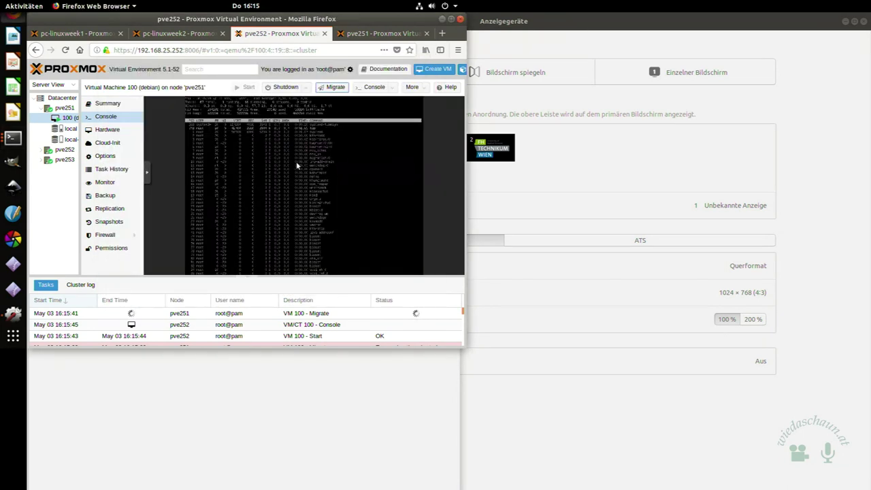
click(311, 314)
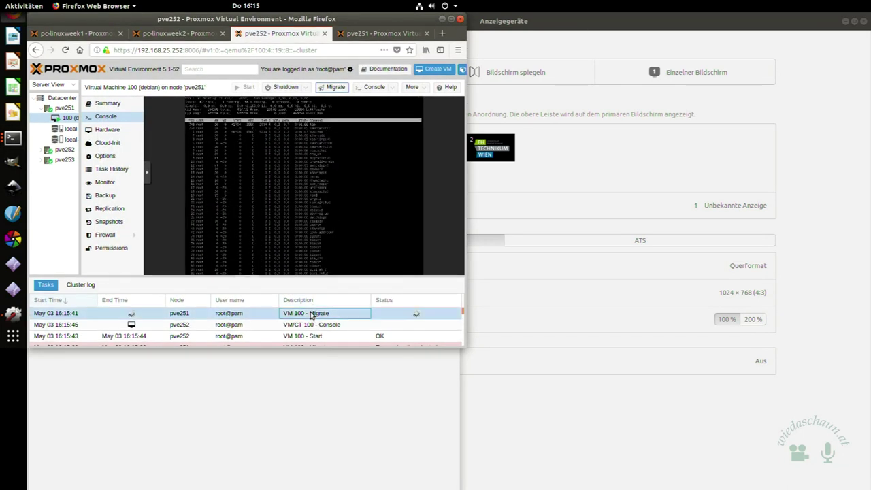
double_click(311, 314)
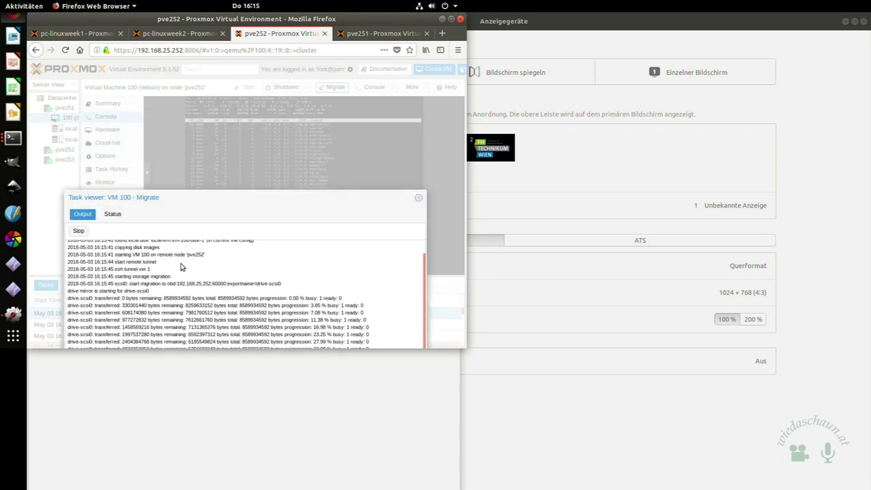
Review the migration task log, highlighting its 'downtime 7 ms' result, then close the log
drag(220, 196, 216, 138)
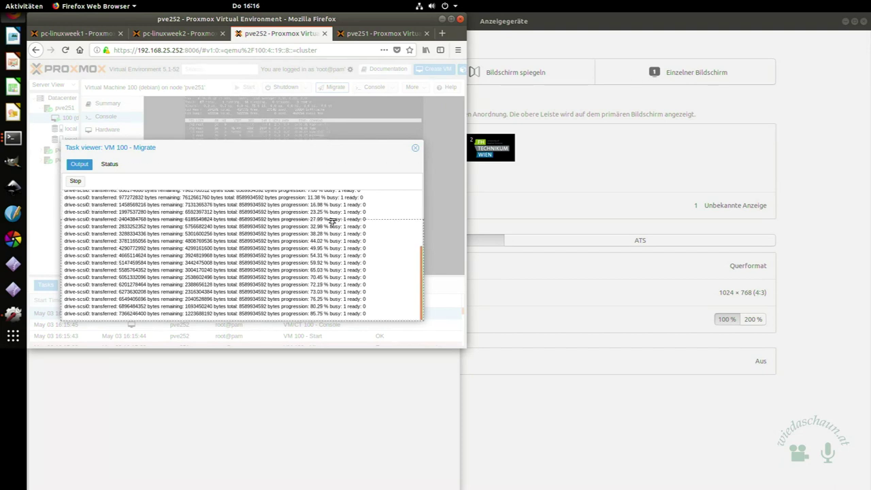
drag(332, 222, 301, 228)
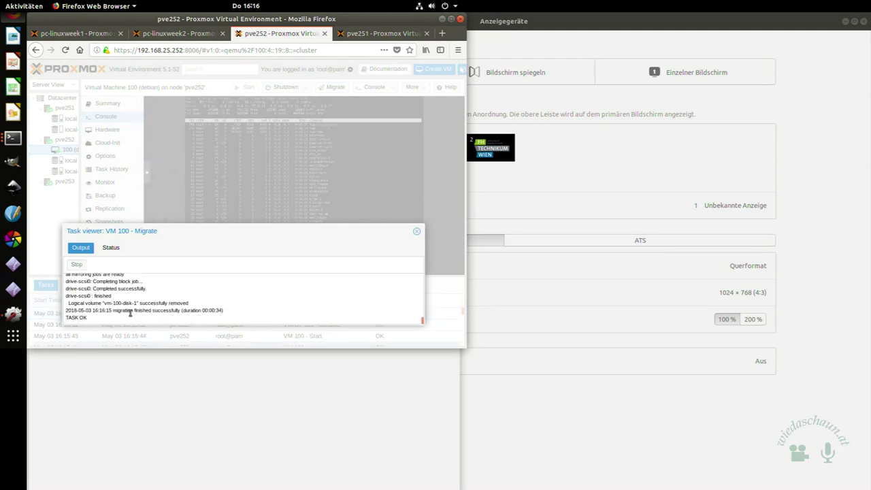
scroll(130, 313, up, 1)
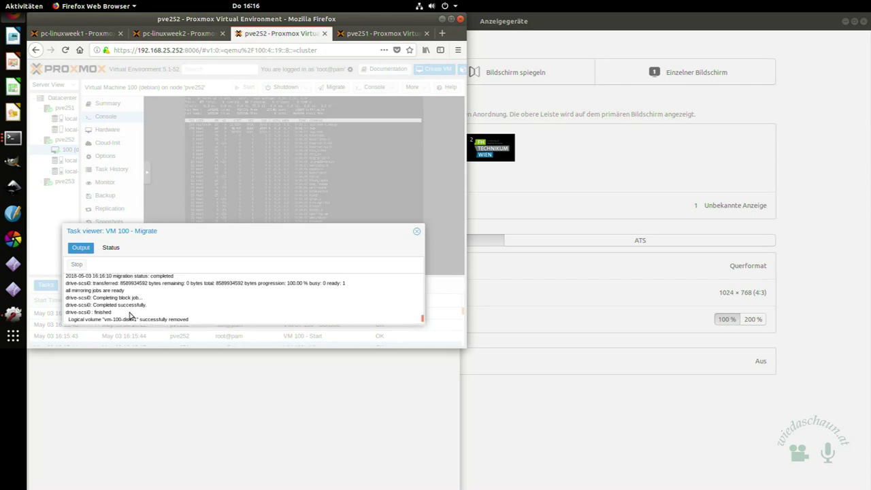
scroll(130, 314, up, 1)
scroll(130, 313, up, 1)
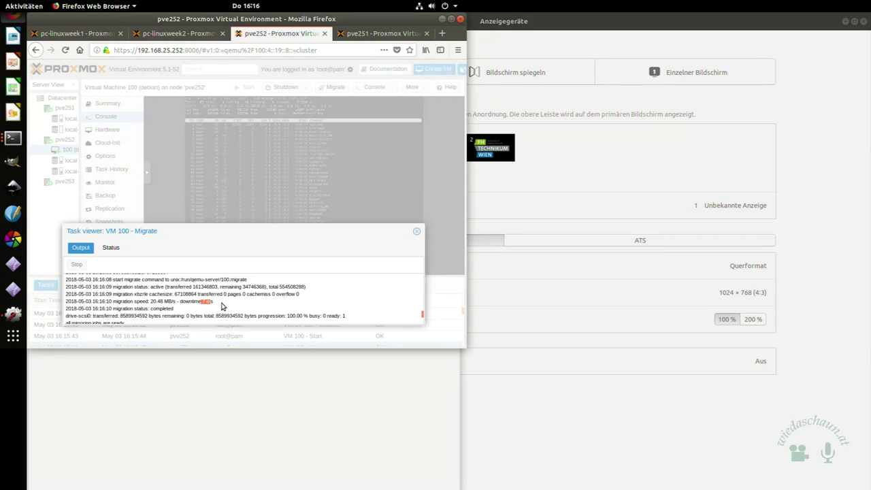
drag(187, 301, 214, 302)
click(251, 308)
scroll(255, 309, down, 5)
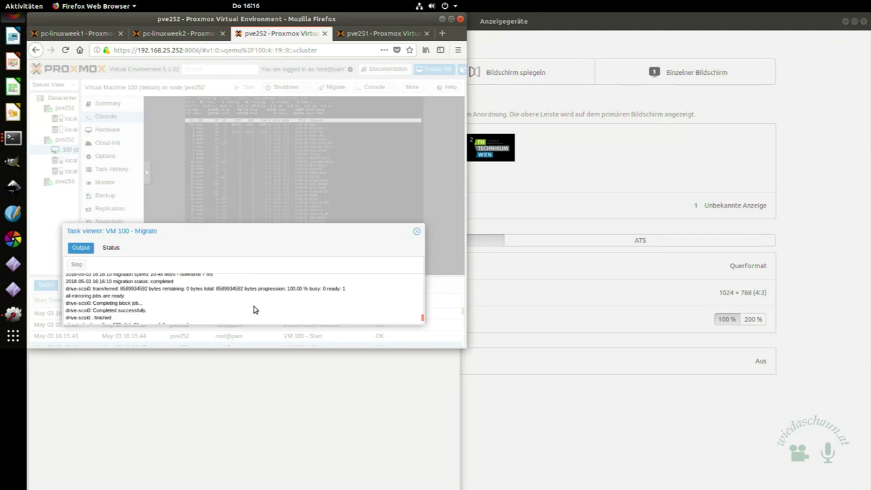
key(Escape)
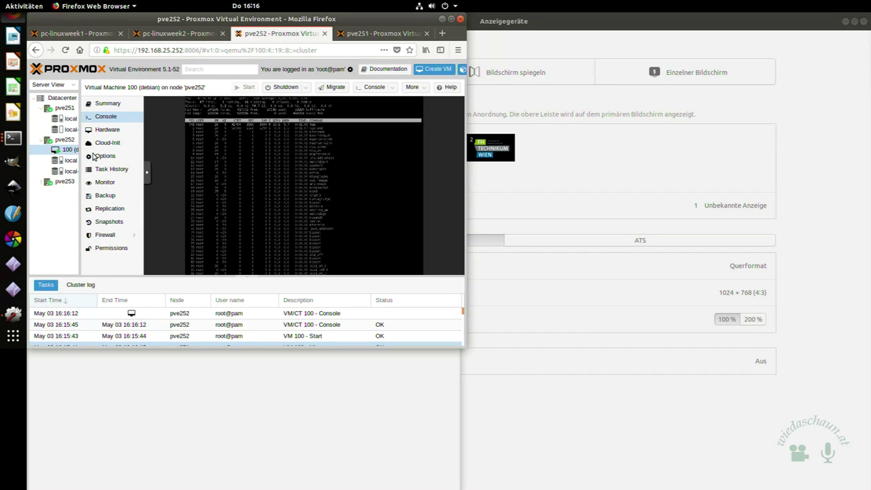
Widen the resource tree so full names show, then bring the terminal forward
drag(80, 156, 97, 155)
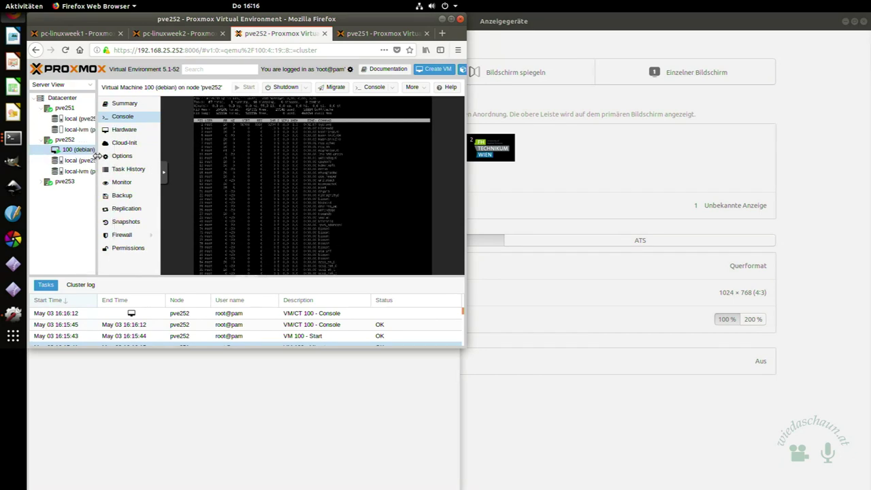
key(alt+Tab)
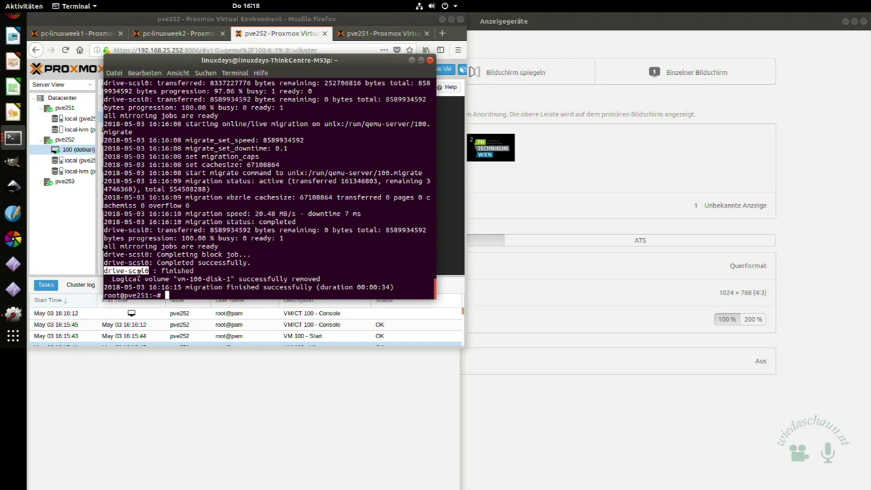
Recall the qm migrate command for VM 100 to pve252 with local disks and online mode
triple_click(139, 272)
click(125, 292)
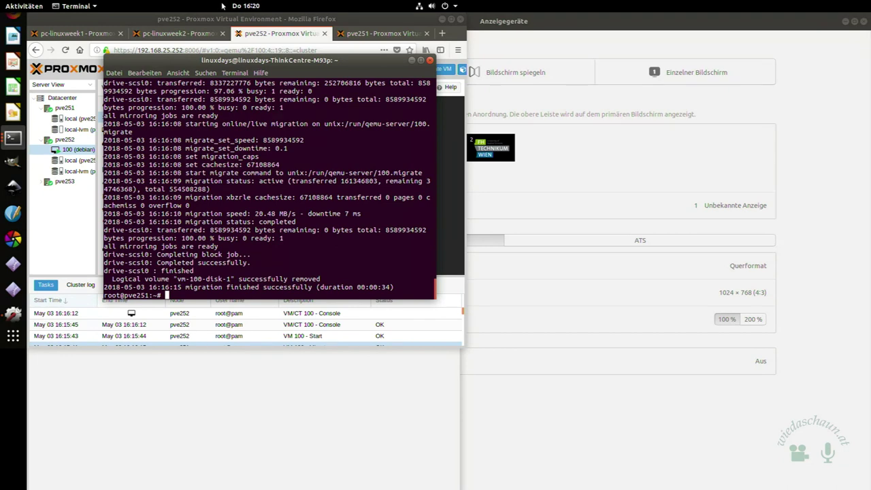
key(Up)
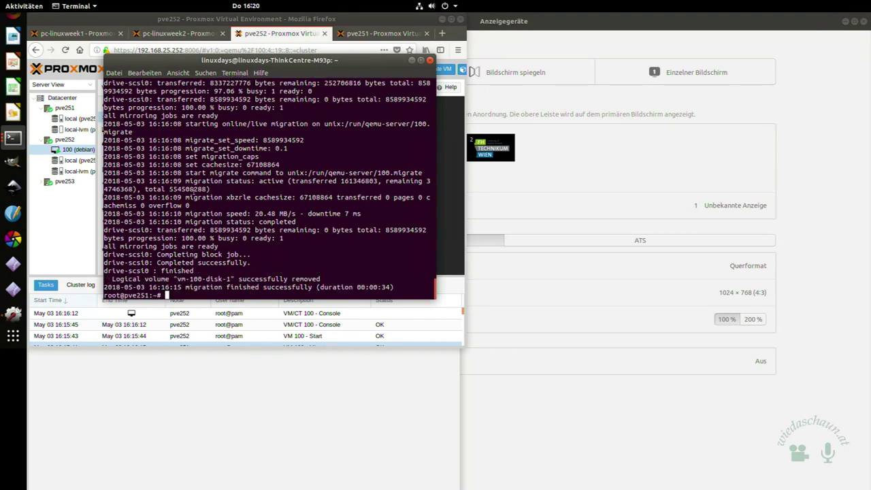
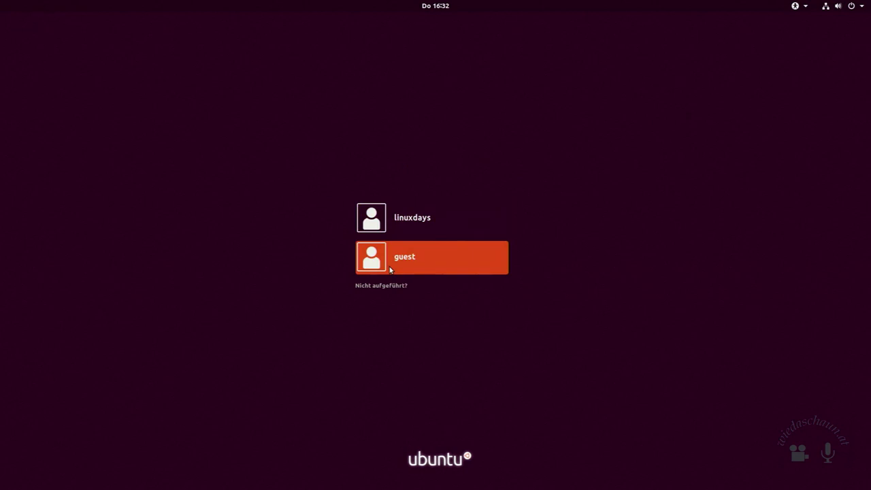
Select the non-guest user account and log in with its password
click(410, 219)
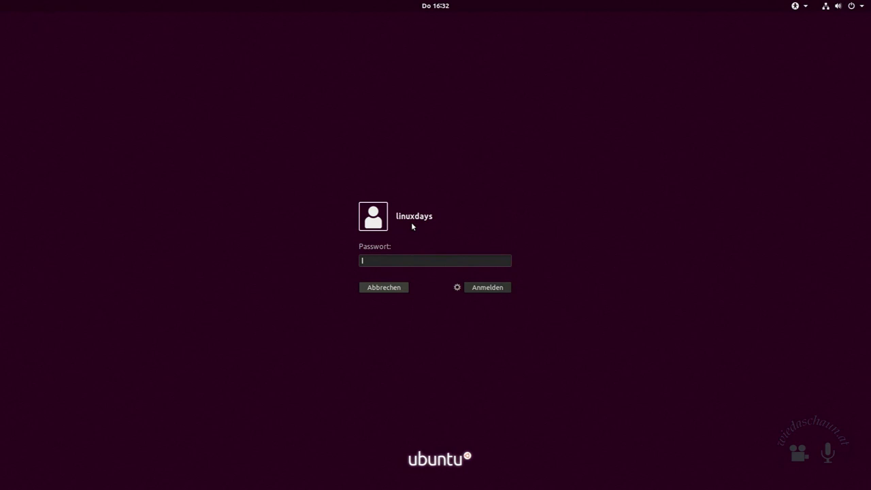
text(******)
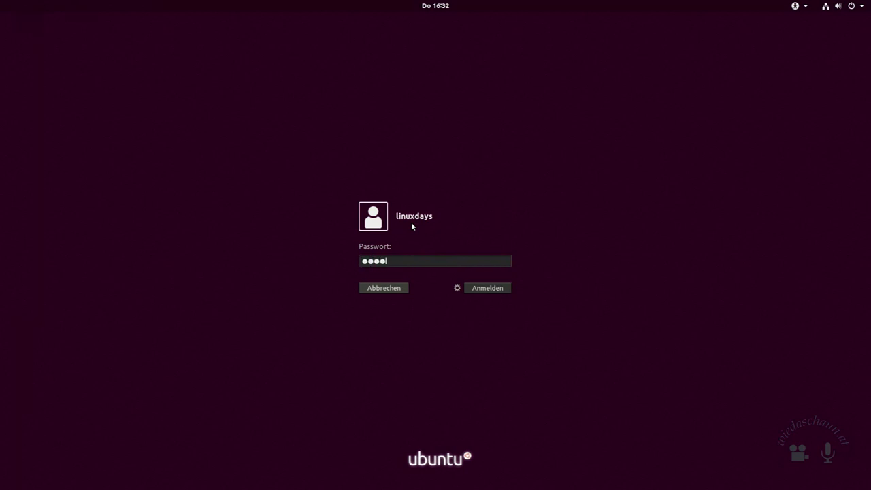
text(************)
key(Return)
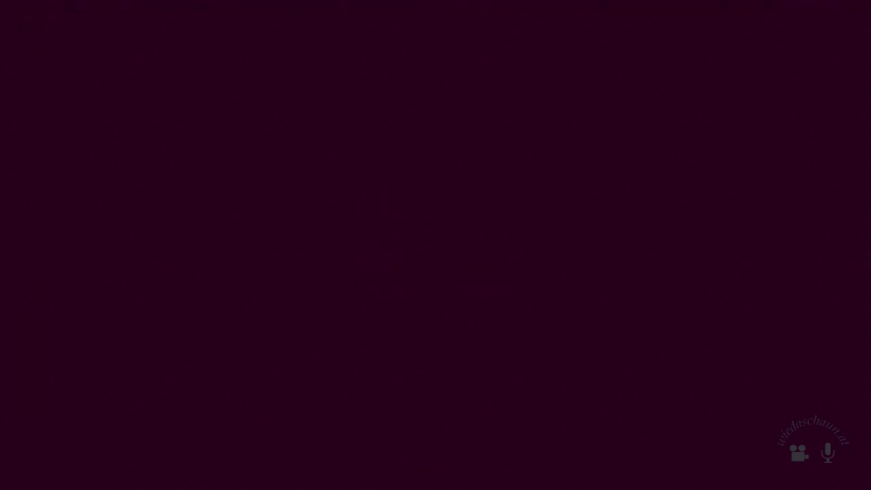
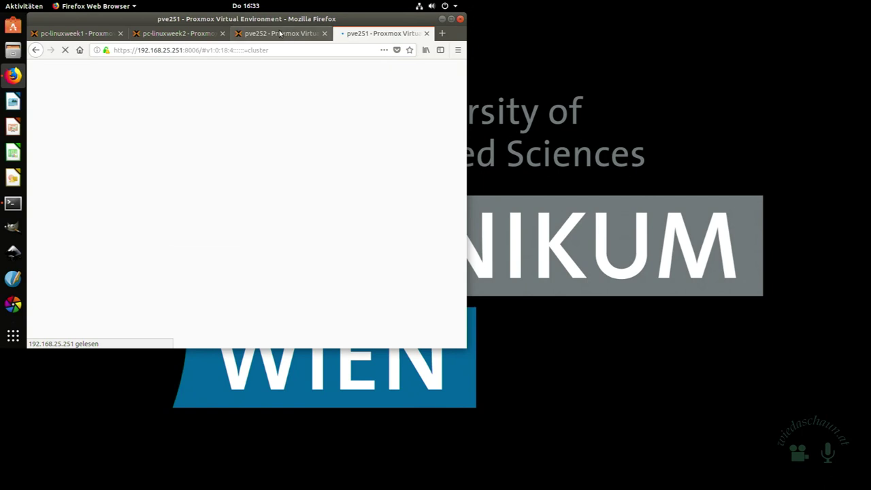
Log in to pve252 as root, dismiss the subscription notice, and bring up pc-linuxweek1's login page
click(280, 34)
click(218, 184)
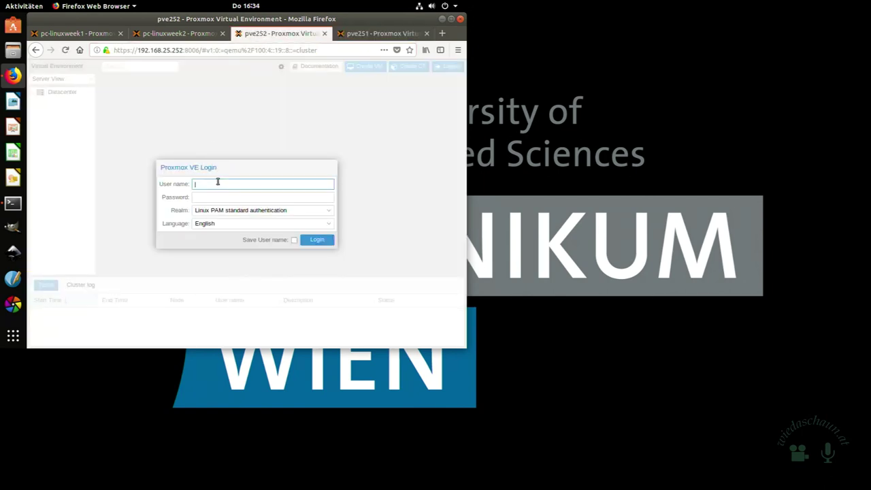
text(root)
key(Tab)
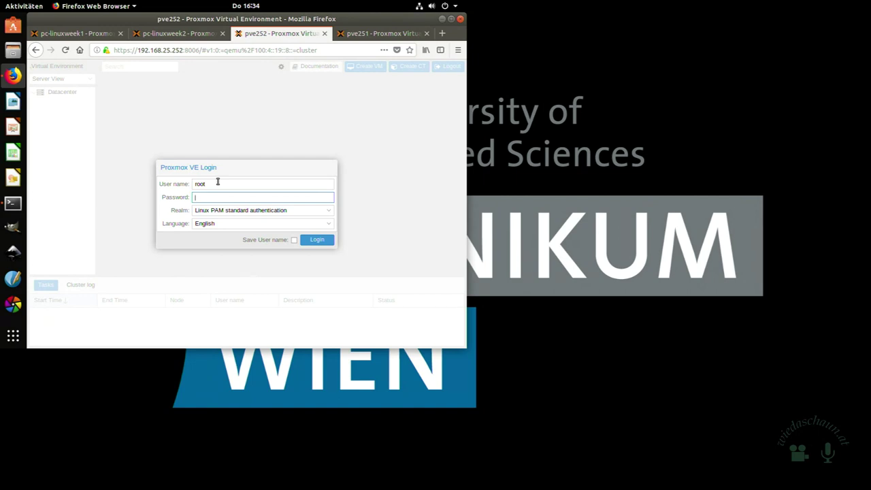
text(•••••••••••••)
key(Return)
click(254, 223)
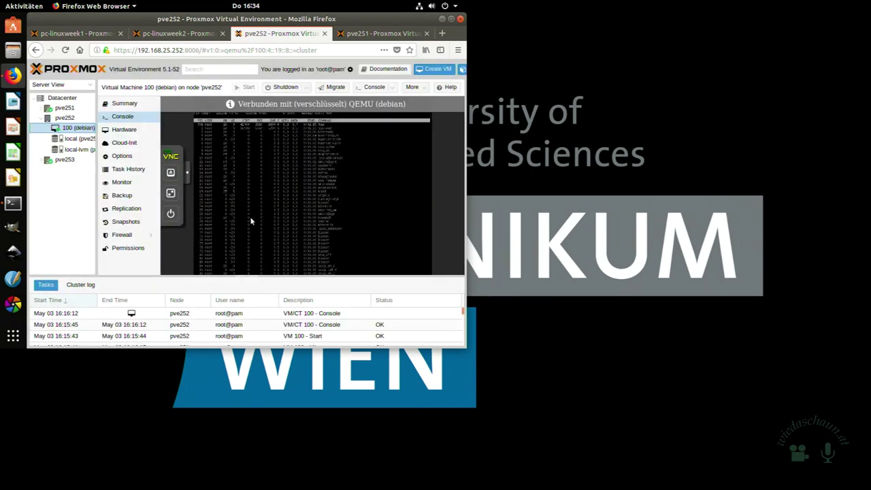
click(66, 35)
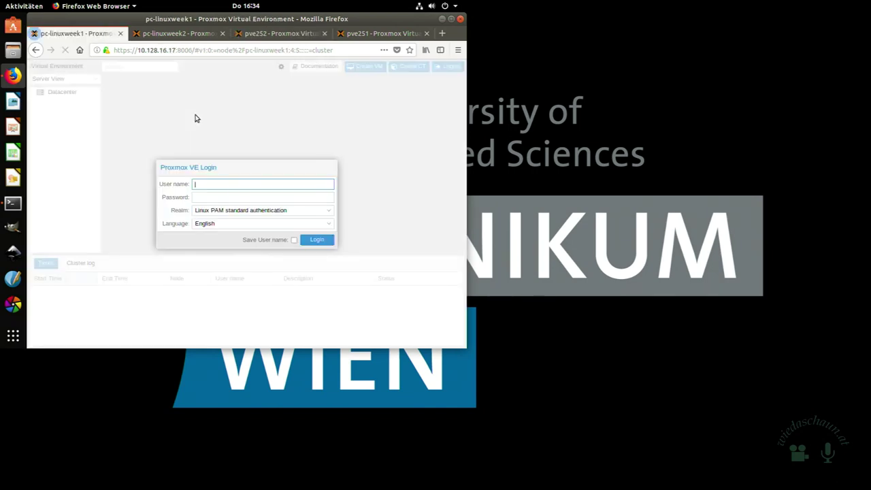
Try logging in to pc-linuxweek1 as root with the password; dismiss the Login failed error
text(root)
key(Tab)
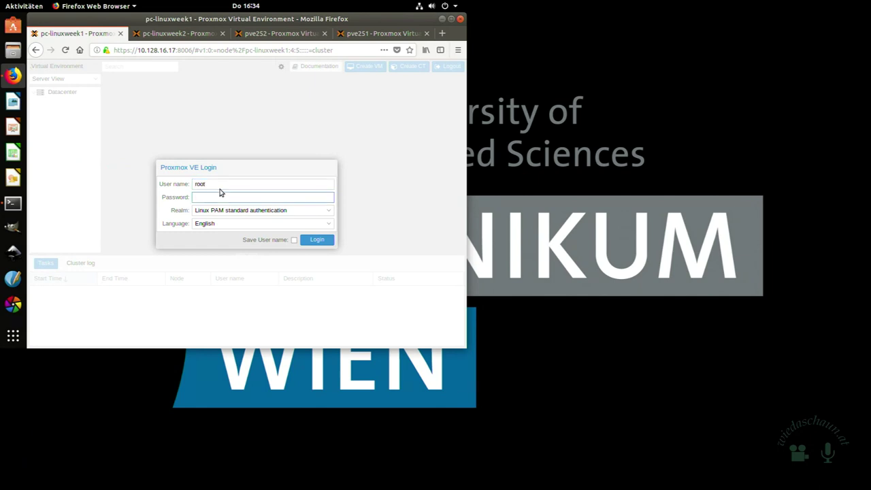
text(*****)
key(BackSpace)
key(ctrl+a)
text(***)
key(Return)
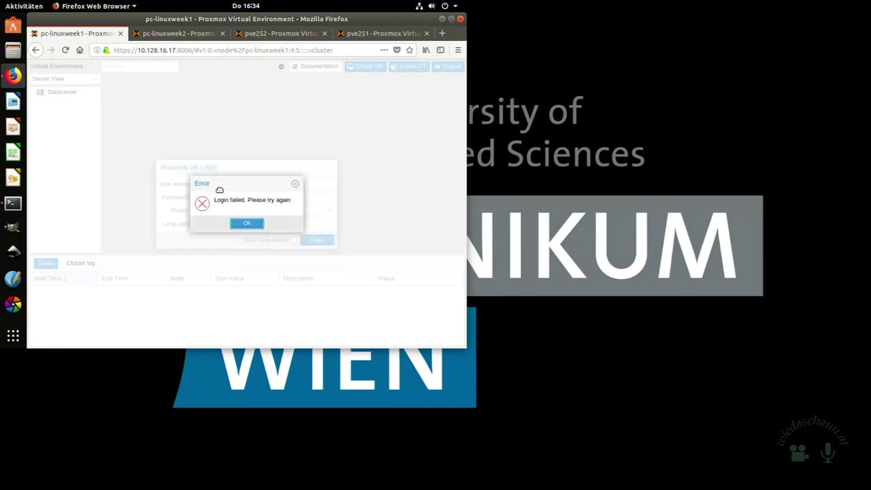
key(Return)
Retry the root password twice more, closing each Login failed error
key(Tab)
text(************)
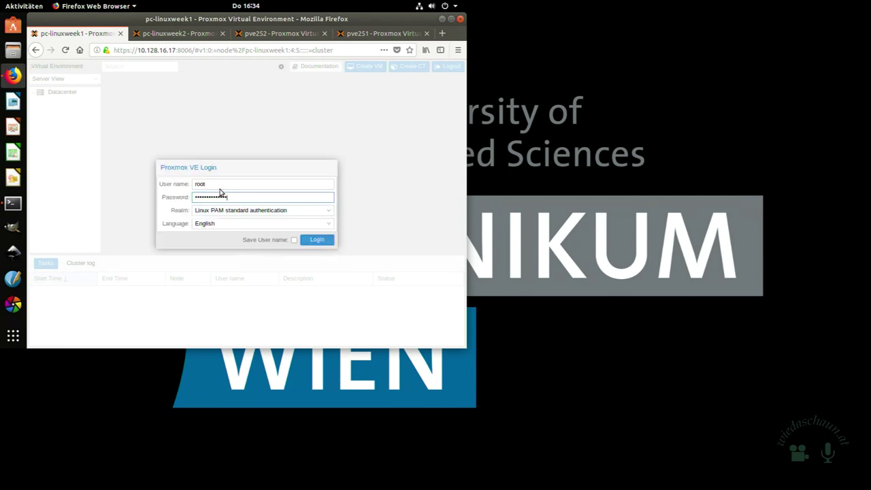
key(Return)
key(Return)
key(Tab)
text(*********)
key(Return)
Retype the root password and resubmit again, dismissing the next login failure
key(Return)
click(228, 195)
double_click(246, 192)
text(***********)
key(Return)
key(Return)
key(Tab)
text(****)
key(ctrl+a)
text(********)
key(Return)
key(Return)
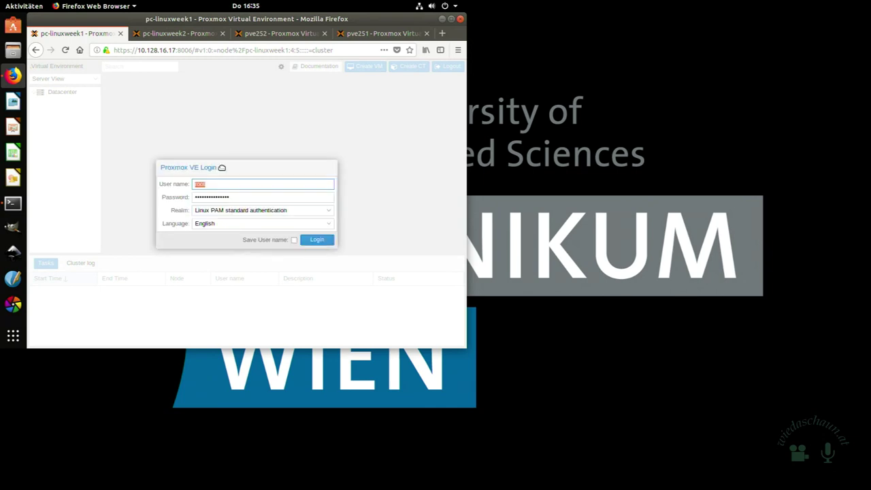
key(Tab)
text(*******)
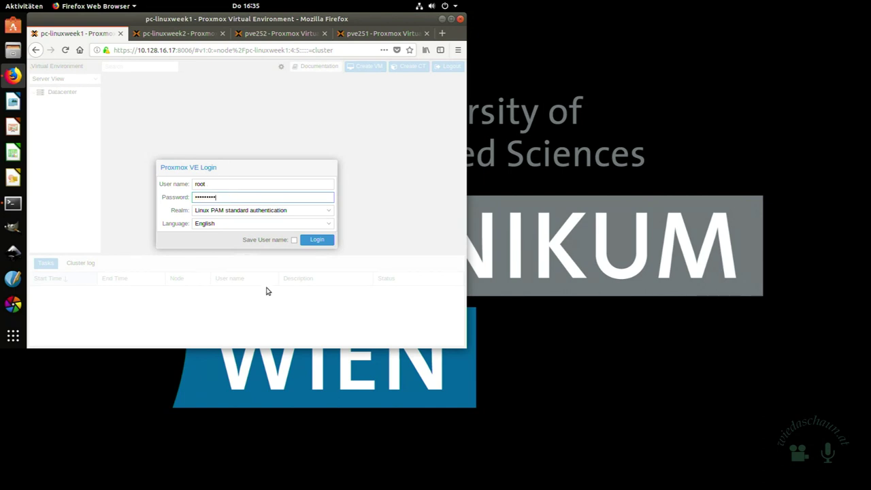
text(*)
key(Return)
click(249, 224)
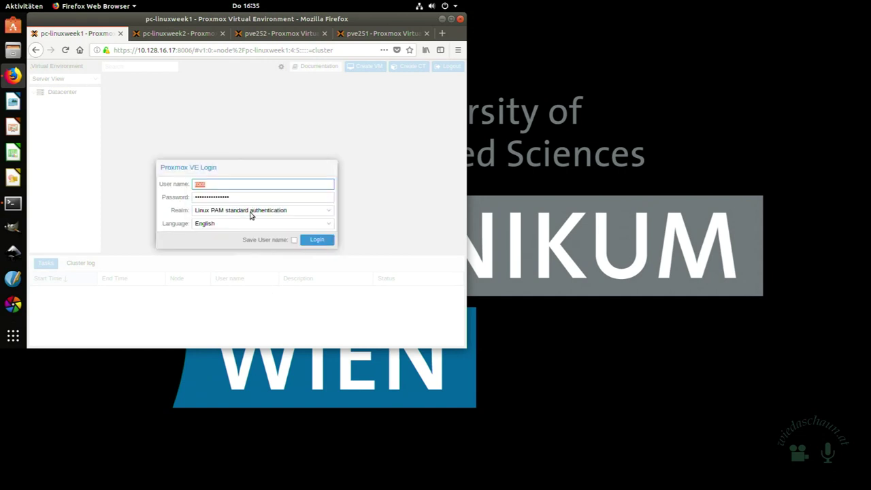
Make a final failed login attempt, keep the language as English, and return to the terminal
key(Tab)
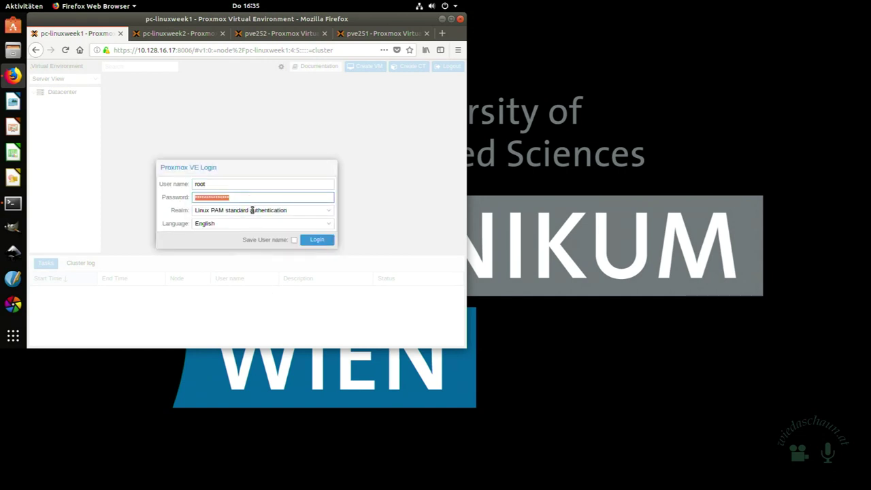
key(Tab)
key(shift+Tab)
text(•••••)
key(Return)
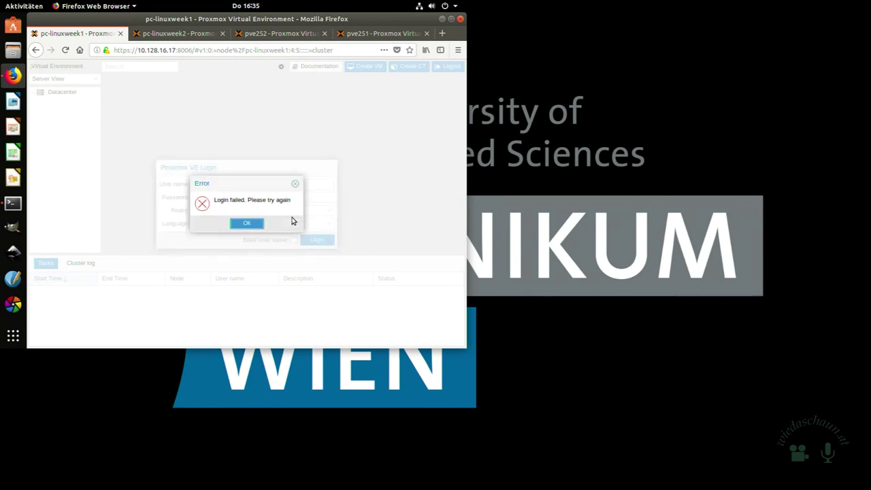
click(254, 225)
click(240, 222)
click(241, 226)
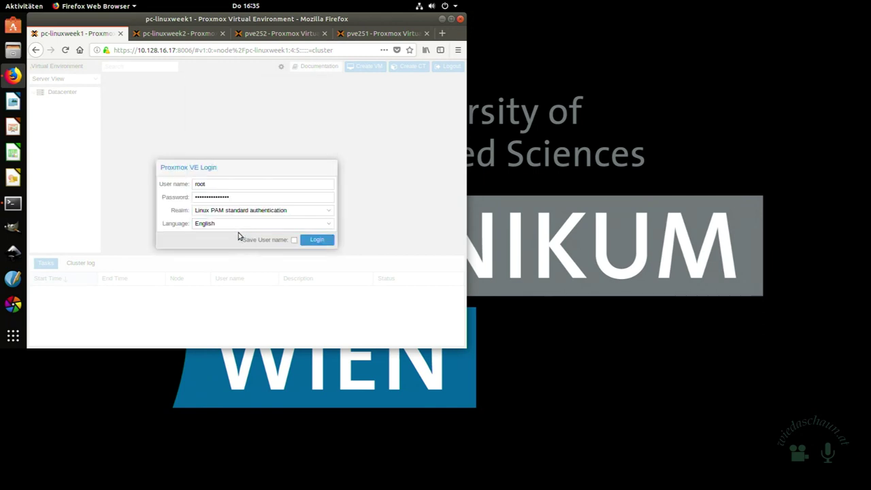
click(13, 202)
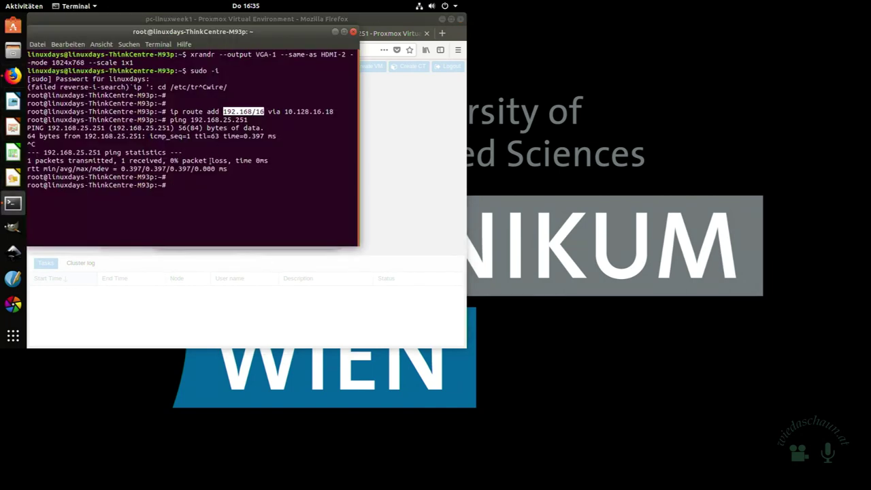
In a new terminal tab, run an SSH command to 10.128.16.17 with a mistyped user name
key(ctrl+shift+t)
text(ssh 10.)
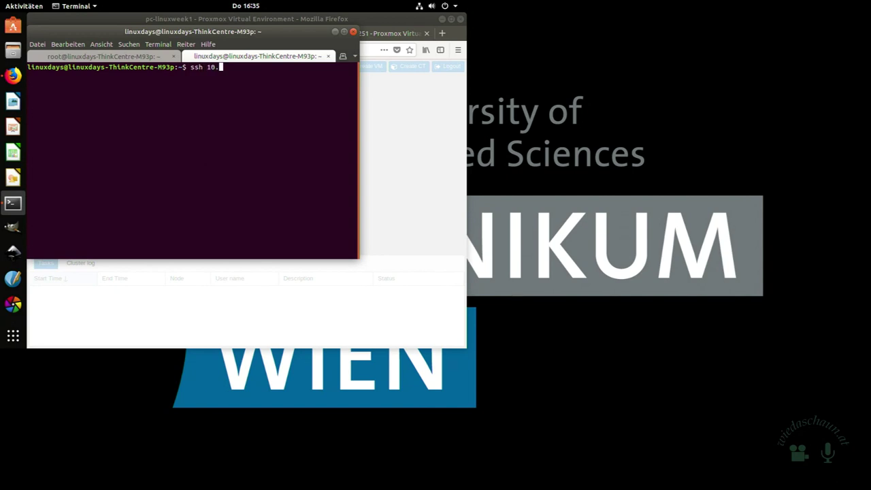
key(alt+Tab)
key(alt+Tab)
text(128.16.17)
key(Home)
key(Right)
key(Right)
key(Right)
key(Right)
text(rootq)
key(Return)
key(Up)
key(Home)
key(Right)
key(Right)
key(Right)
key(Right)
key(Right)
key(Right)
key(Right)
key(Right)
key(Delete)
text(@)
key(Return)
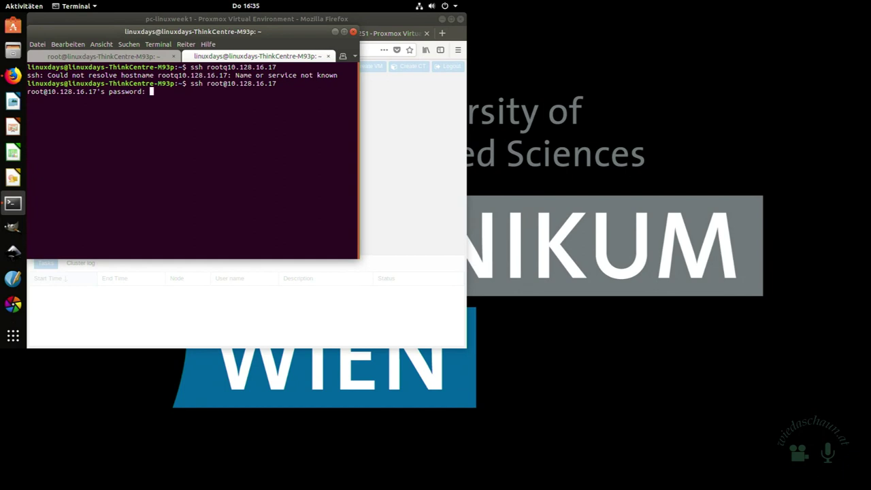
key(Return)
key(Return)
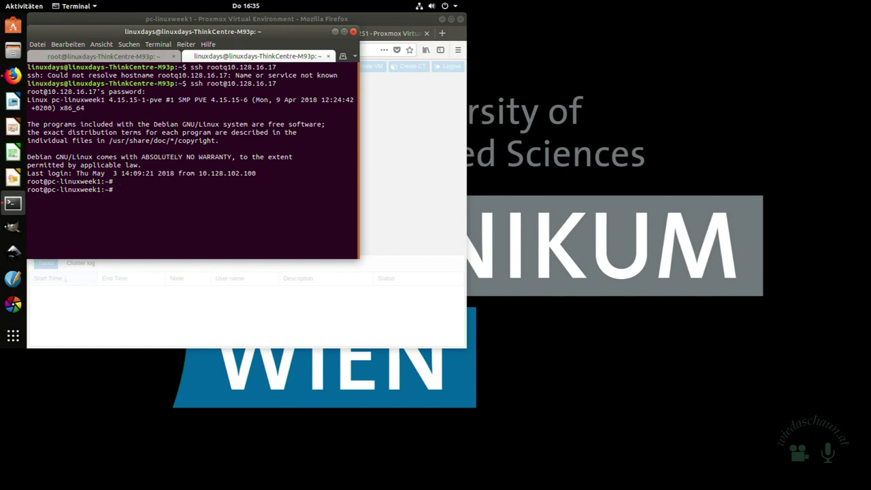
drag(261, 31, 411, 126)
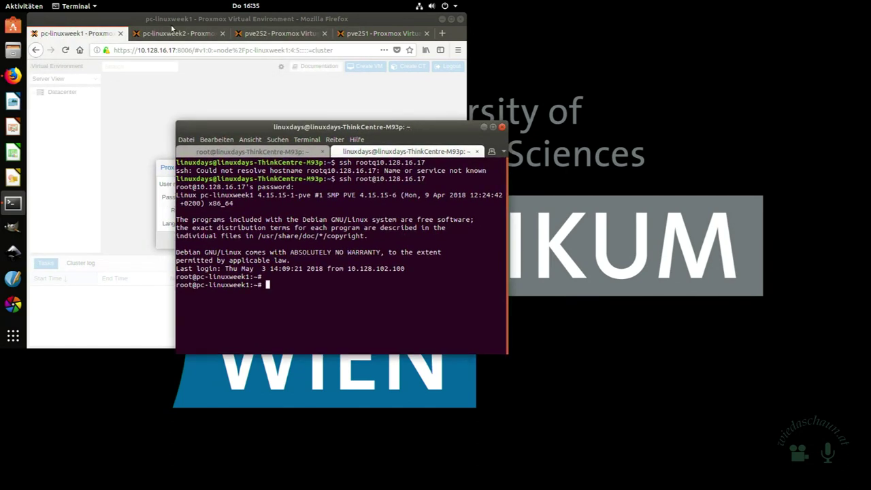
Add a Firefox security exception for pc-linuxweek1's certificate
click(200, 78)
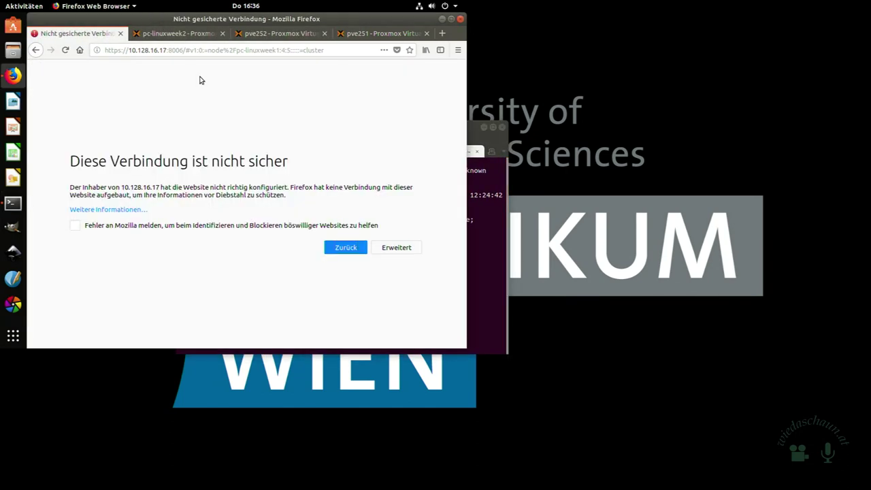
click(397, 249)
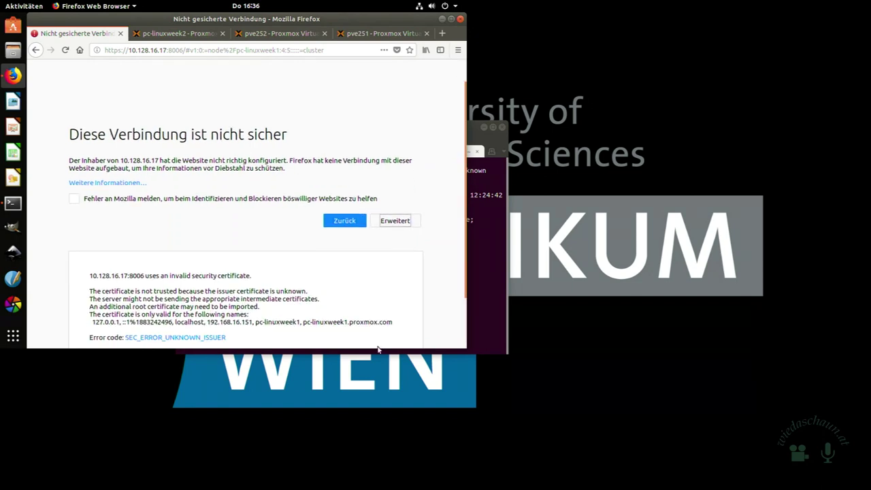
click(381, 313)
click(167, 300)
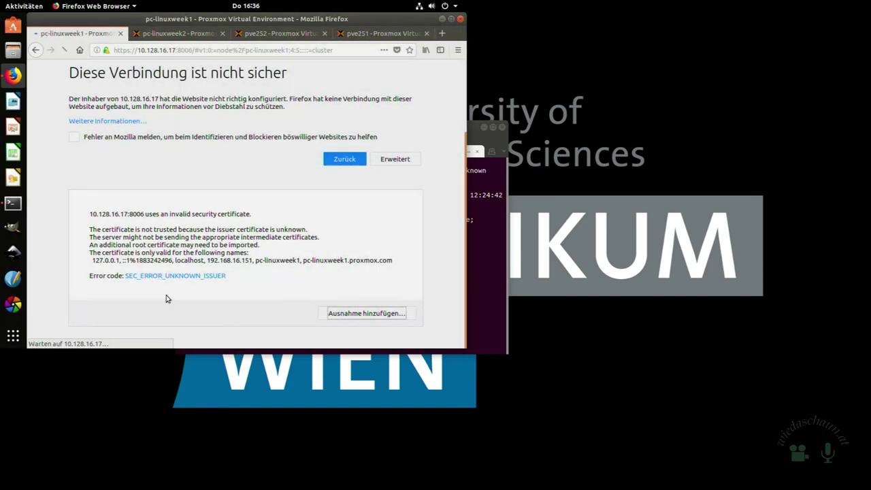
Log in as root, dismiss the subscription notice, and expand pc-linuxweek1 to list VMs 111–152
text(root)
key(Tab)
text(•••••••••••)
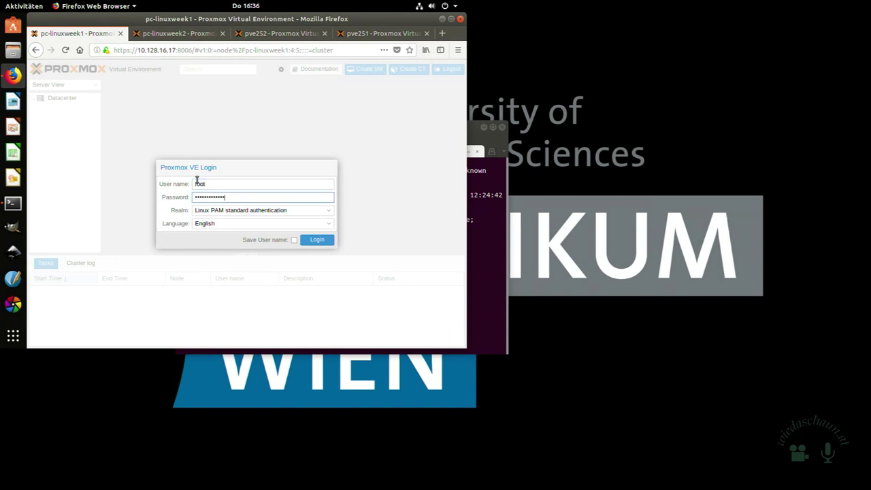
key(Return)
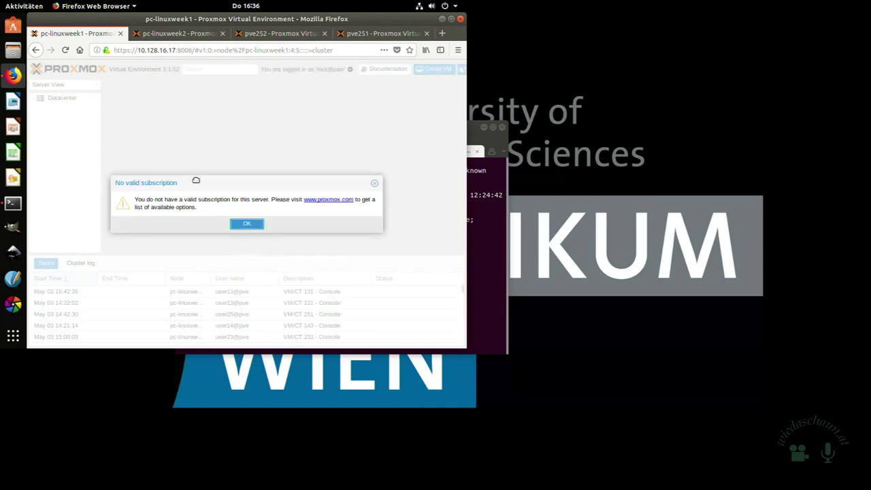
click(255, 225)
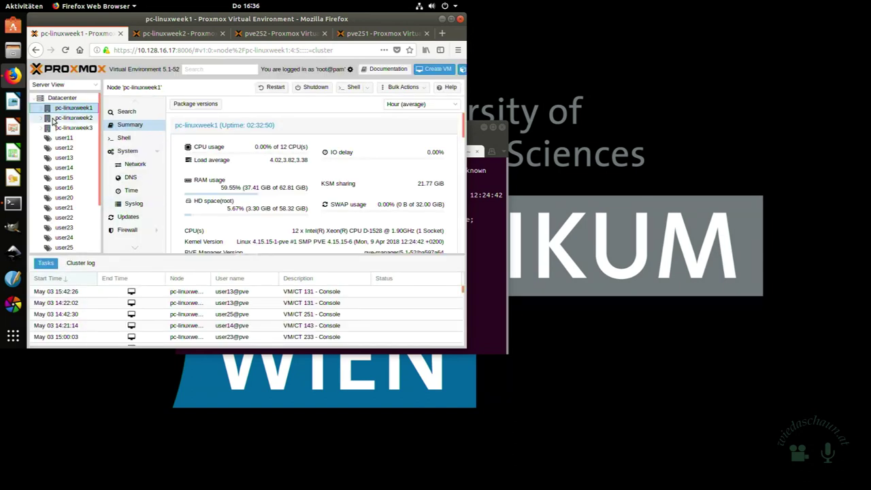
click(40, 109)
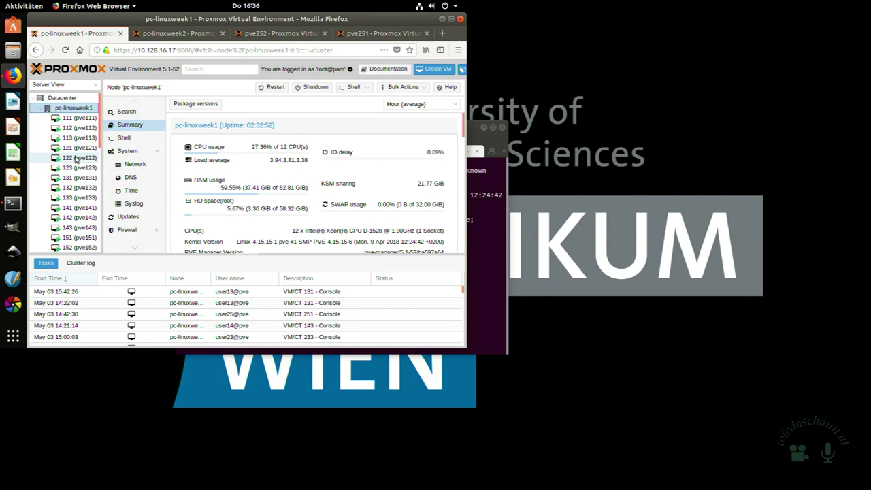
key(alt+Tab)
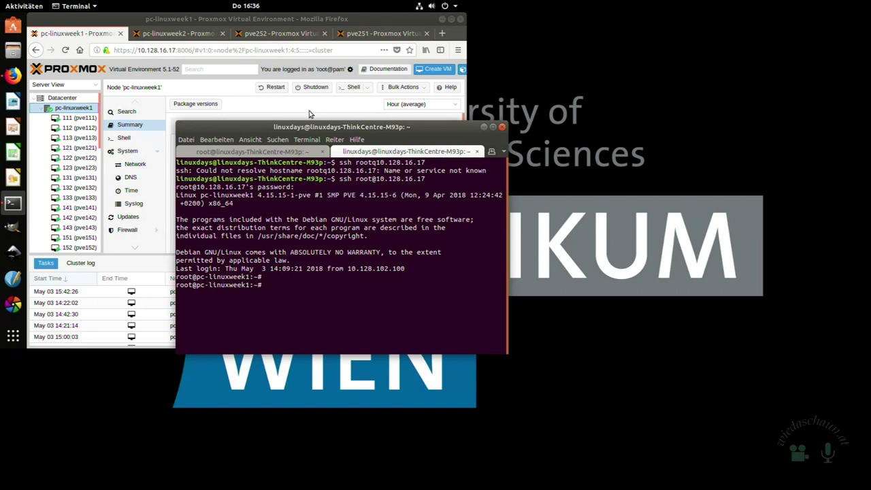
Draft a for i in {1..6} loop with a qm set "1…" body in the SSH shell
drag(324, 125, 236, 78)
text(for i in)
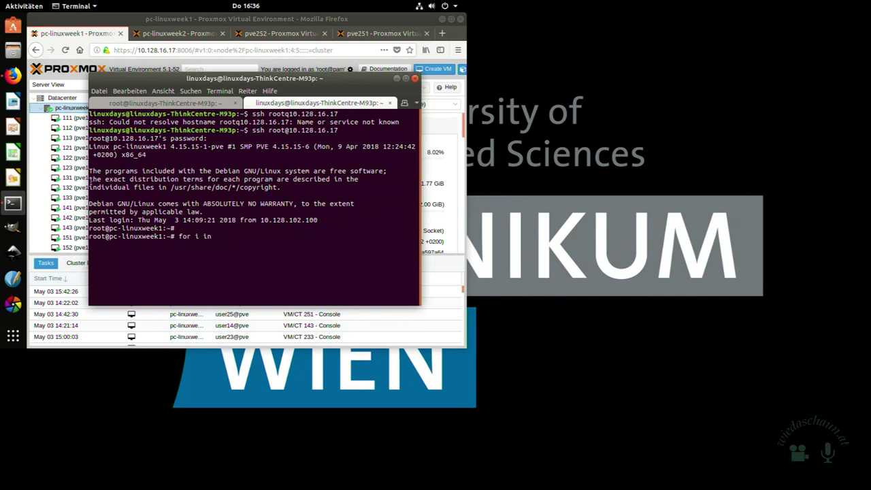
drag(211, 80, 249, 82)
click(100, 119)
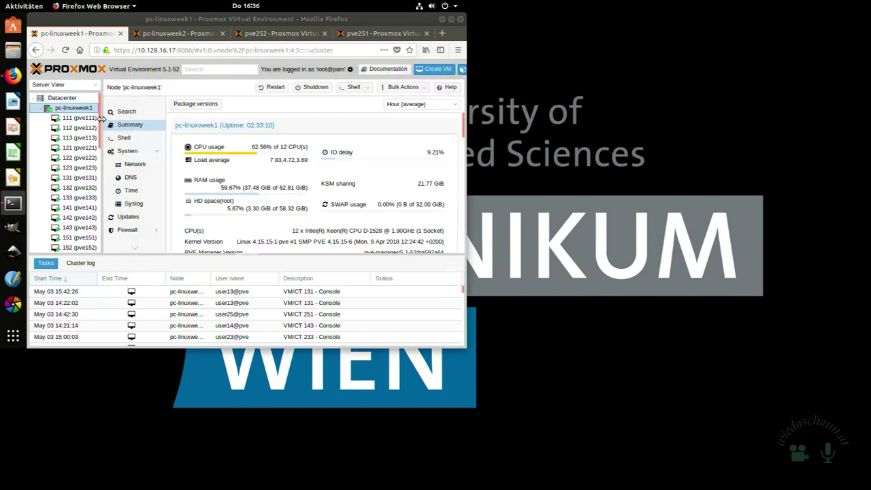
mouse_move(99, 120)
mouse_down()
mouse_move(101, 156)
mouse_move(100, 122)
mouse_up()
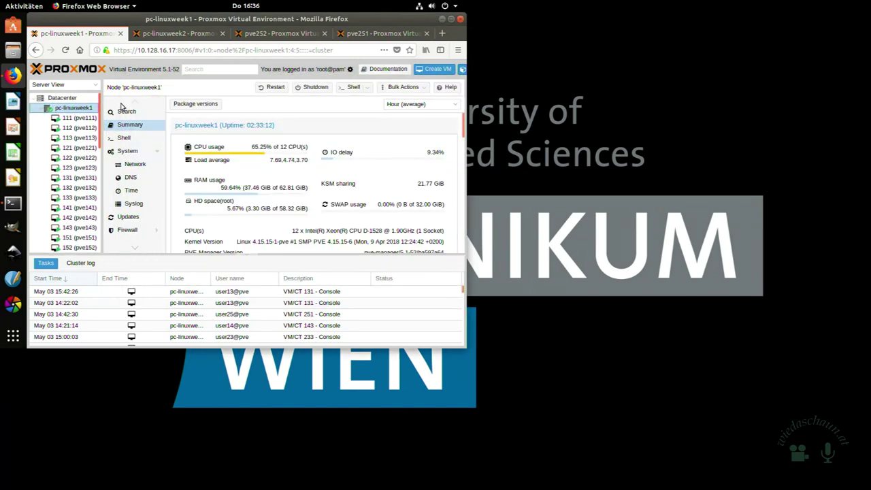
key(alt+Tab)
text({1..)
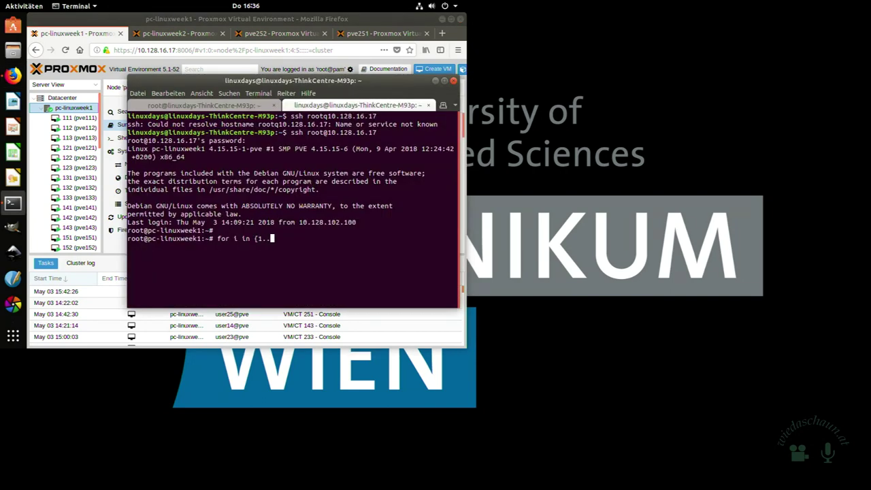
text(6}; do ())
key(Left)
key(Left)
key(Left)
key(Right)
key(Right)
text(qm set "")
key(Left)
text(1)
key(ctrl+Left)
key(ctrl+Left)
key(ctrl+Left)
key(ctrl+Left)
key(Right)
key(Right)
text(for)
key(Left)
key(Left)
key(Left)
key(Left)
Replace the loop body with echo "$i" to test that it prints 1 through 6
drag(323, 79, 311, 151)
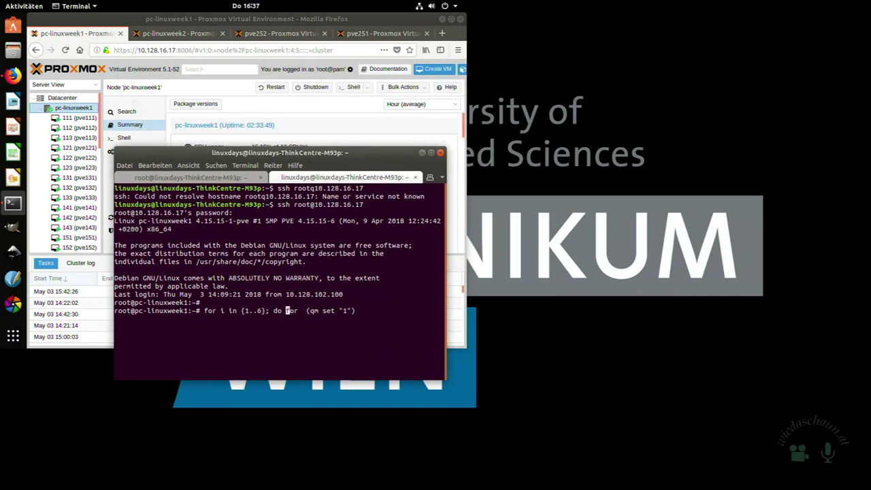
key(BackSpace)
key(BackSpace)
key(BackSpace)
key(ctrl+k)
text(echo "$i"; done)
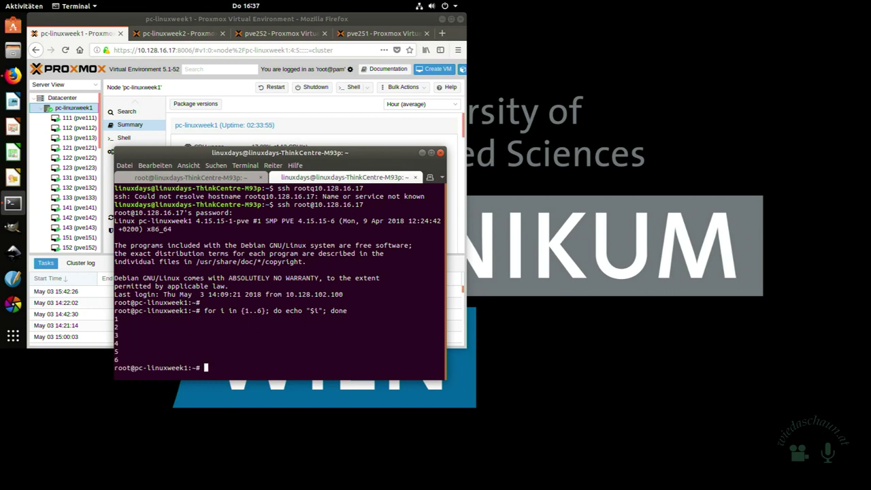
key(Up)
key(ctrl+c)
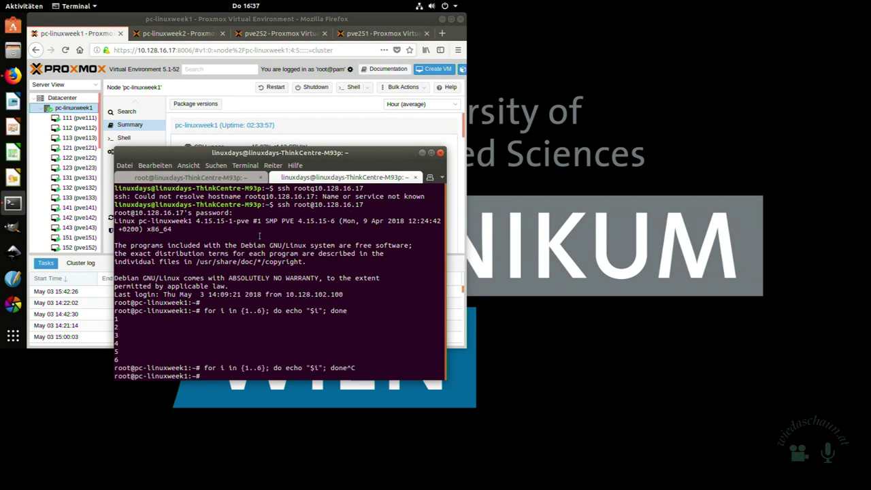
drag(297, 153, 304, 99)
Turn the recalled echo loop into a nested for j in {1..3}; do qm set loop
key(Up)
key(Left)
key(Left)
key(Left)
key(Left)
key(Left)
key(Left)
key(Left)
key(Left)
key(Left)
key(Left)
key(Left)
key(Left)
key(Left)
key(Left)
key(Left)
key(Left)
key(Left)
key(Left)
key(Right)
key(Right)
key(Right)
key(Delete)
key(Delete)
key(Delete)
key(Delete)
text(for j in )
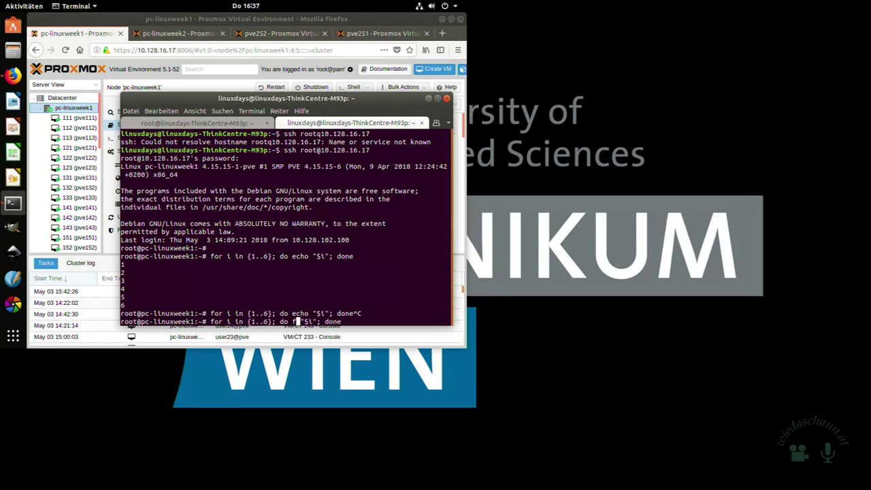
text({1..3};)
key(Left)
key(Left)
key(Left)
key(Left)
key(Left)
key(Left)
key(Left)
key(Left)
key(Left)
key(Left)
key(Left)
key(Left)
key(Left)
key(Left)
key(Left)
key(Left)
key(Left)
key(Right)
key(Right)
key(Right)
key(Right)
key(Right)
key(Right)
key(Right)
key(Right)
key(Right)
key(Right)
key(Right)
key(Right)
key(Right)
key(Right)
key(Right)
key(Right)
key(Right)
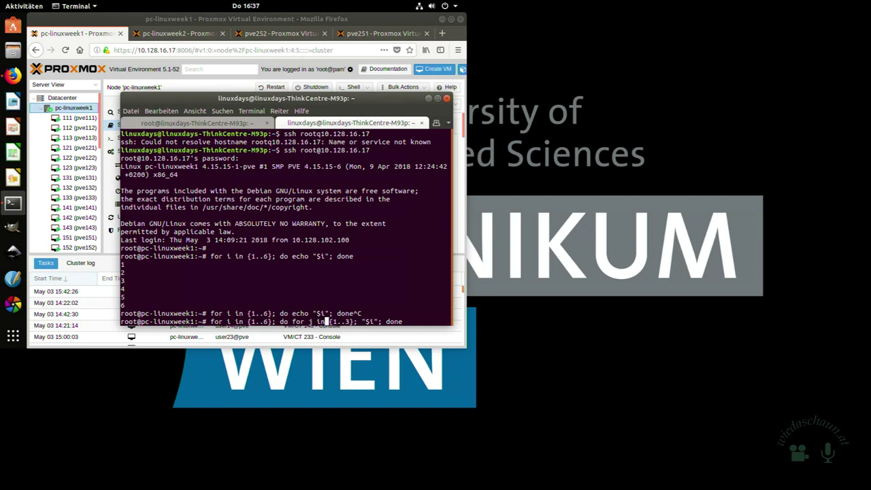
text(do qm set)
Build the VM id as "1$i$j" inside the qm set quotes
key(Right)
key(Right)
text(1)
key(Right)
key(Right)
text($%)
key(BackSpace)
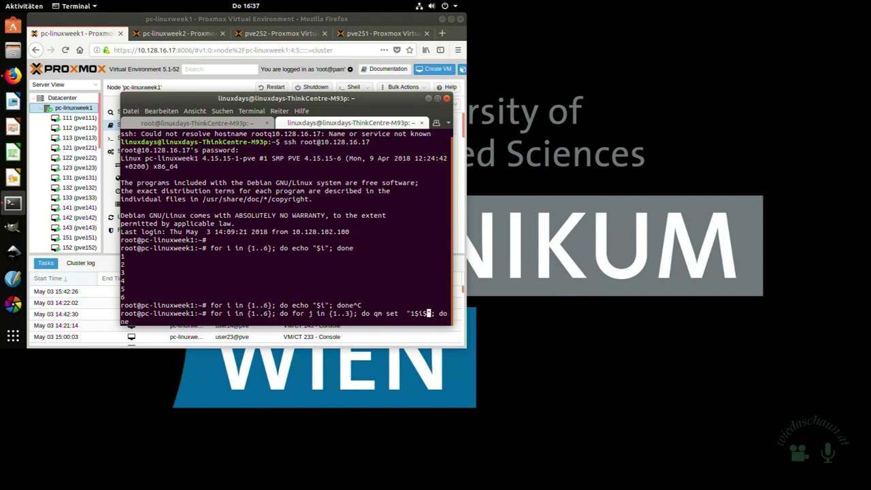
text(j)
key(Left)
key(Left)
key(Left)
key(Left)
key(Left)
key(BackSpace)
key(Right)
key(Right)
key(Right)
key(Right)
key(Right)
key(Right)
key(Right)
drag(237, 98, 219, 287)
Check VM 111's Hardware list, then bring the terminal back over the browser
click(80, 117)
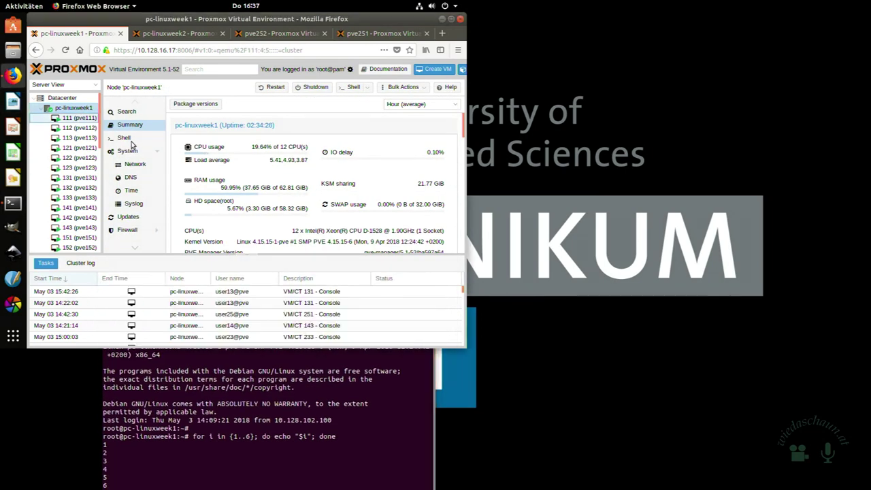
click(129, 137)
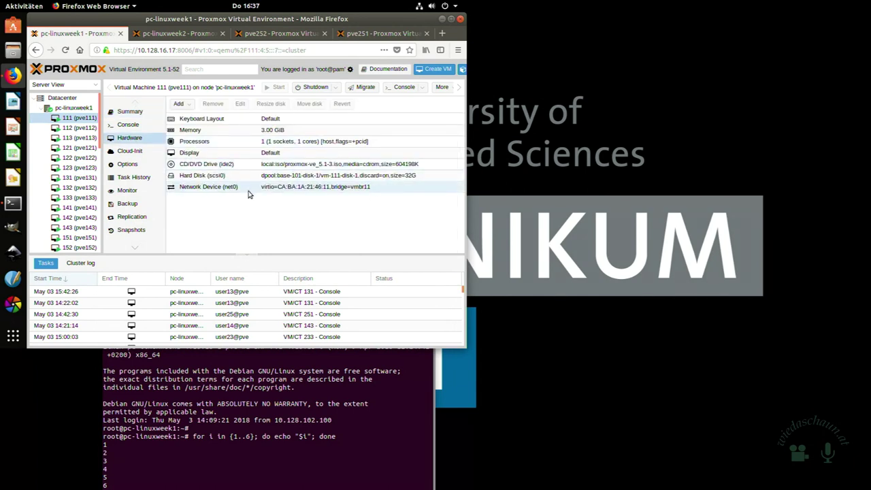
key(alt+Tab)
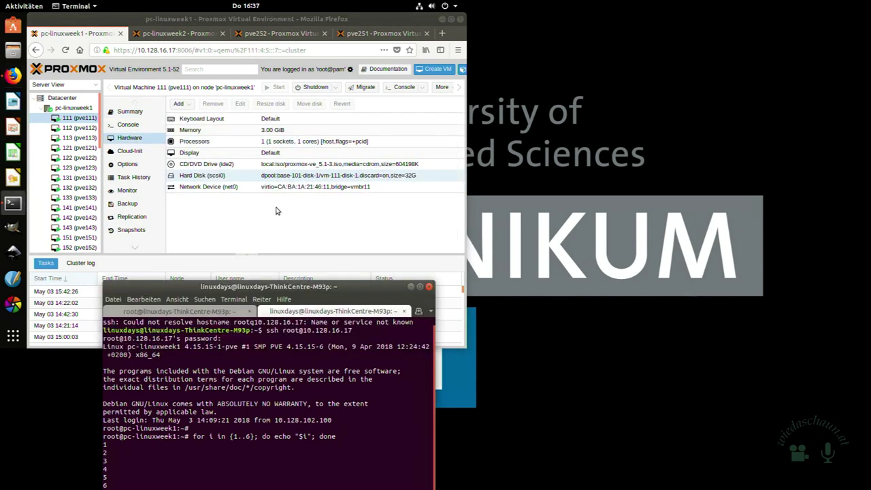
drag(307, 287, 314, 156)
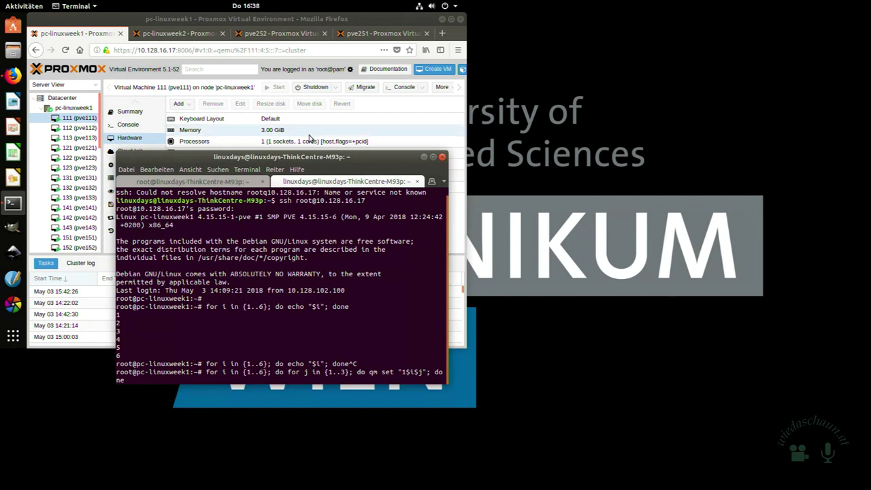
drag(315, 157, 306, 80)
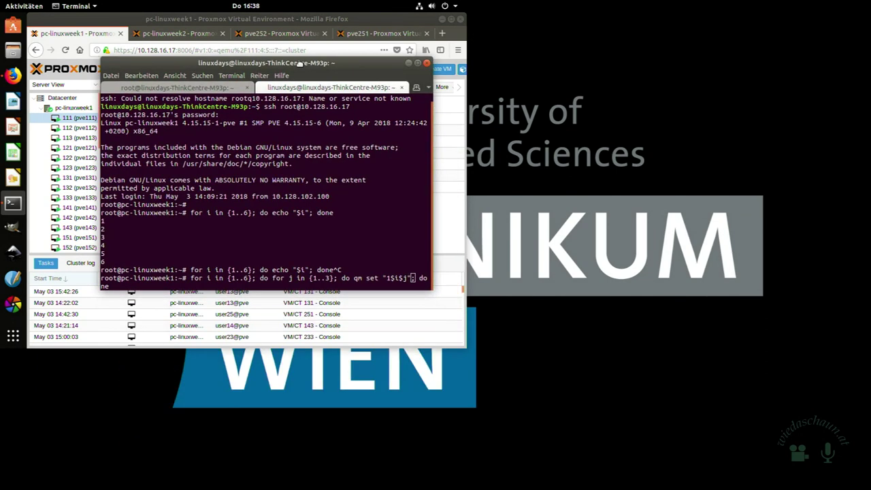
Append --scsi1 dpool:32 and ; done, run the loop, and select the command for copying
text(--scsi)
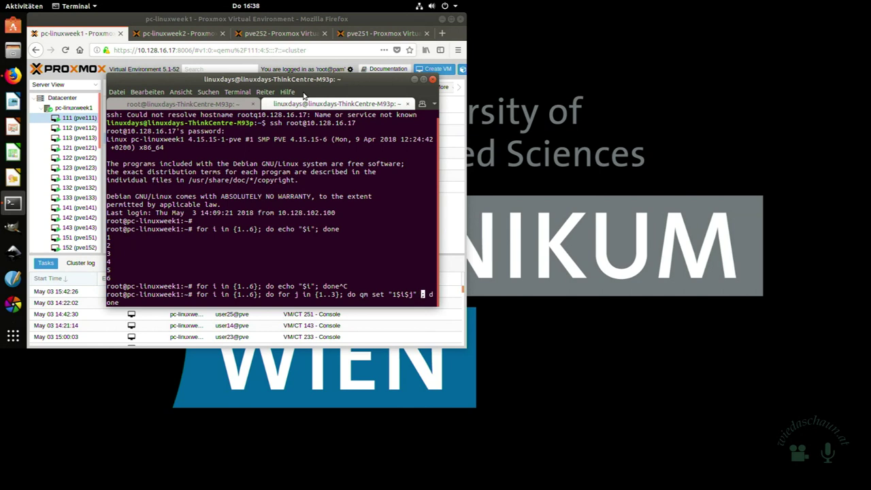
text(1 dpool:32)
key(End)
text(; done)
key(Return)
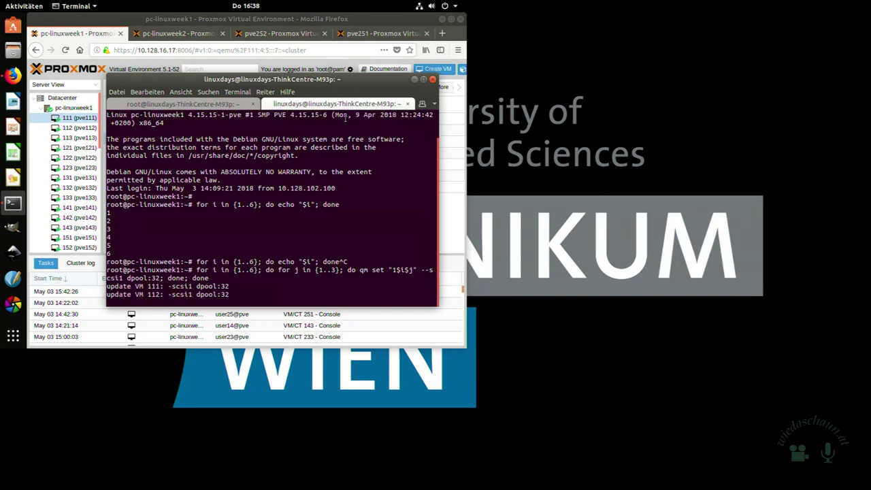
drag(302, 80, 355, 281)
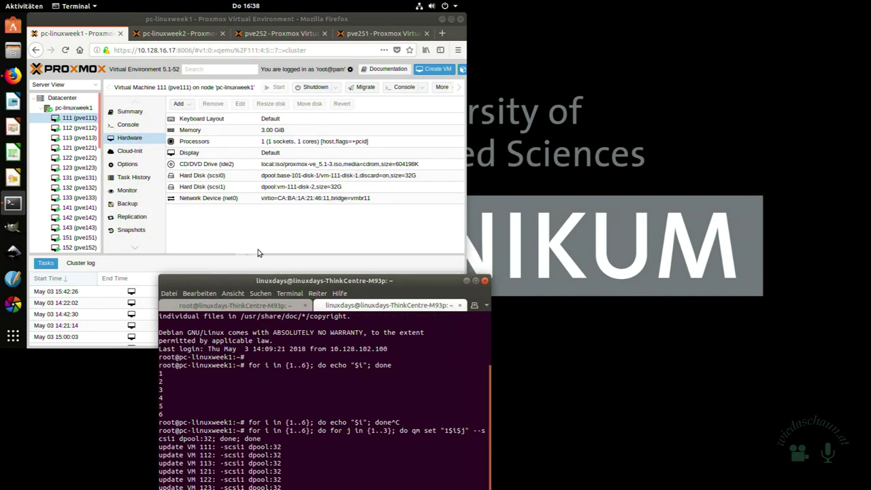
drag(266, 281, 226, 80)
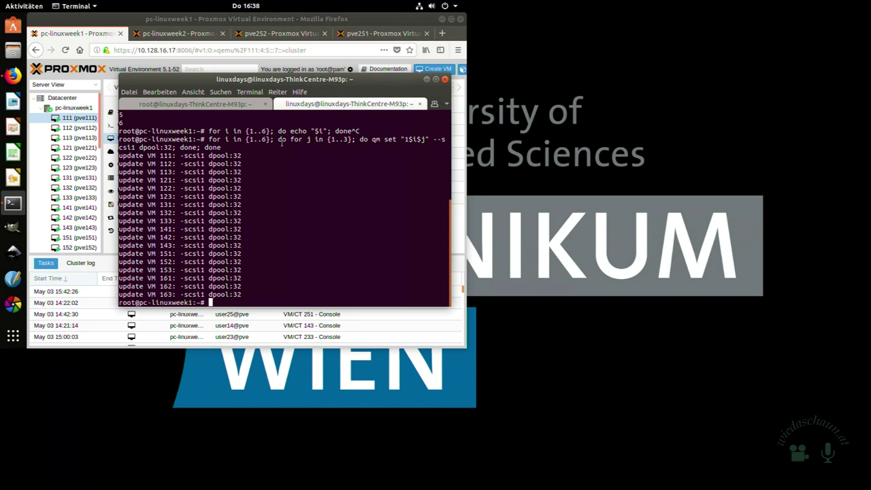
mouse_move(210, 138)
mouse_down()
mouse_move(446, 140)
mouse_move(445, 148)
mouse_move(135, 147)
mouse_move(421, 139)
mouse_move(230, 155)
mouse_move(156, 147)
mouse_move(222, 147)
mouse_up()
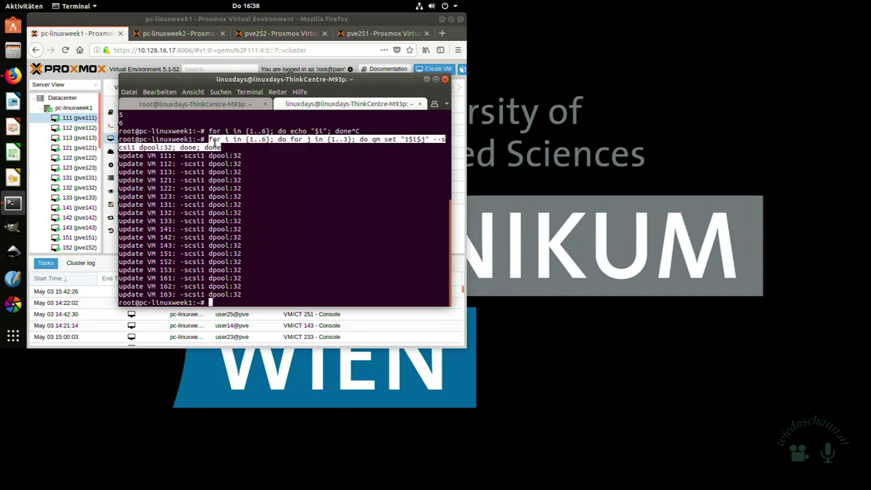
key(ctrl+shift+t)
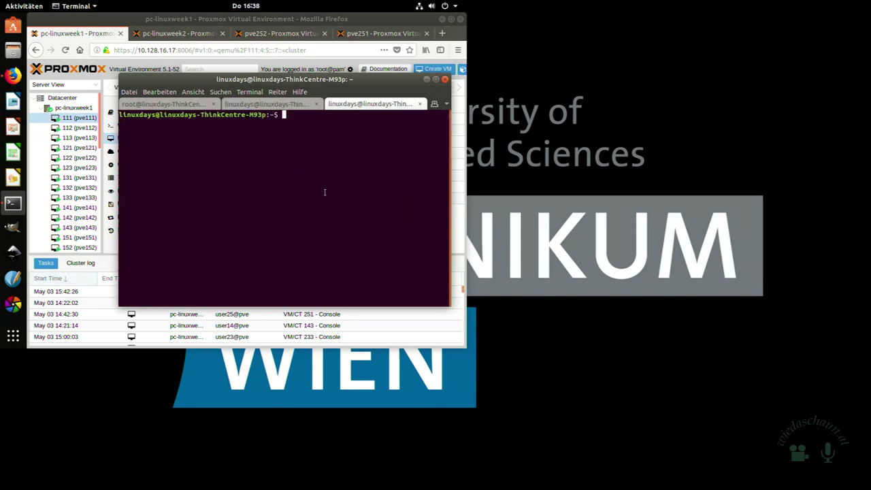
key(Up)
key(Up)
key(Down)
key(Down)
text(ssh root@10.128.16.18)
key(Return)
text(yes)
key(Return)
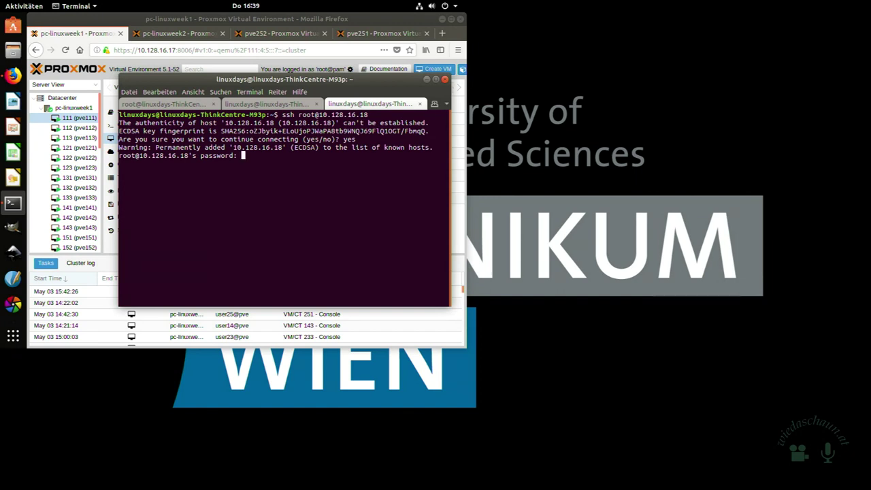
key(Return)
key(Return)
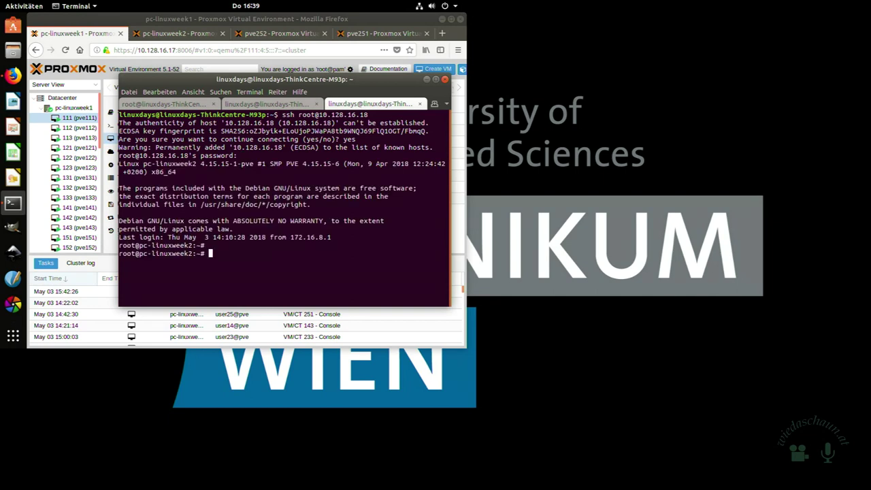
key(ctrl+shift+v)
key(ctrl+Left)
key(ctrl+Left)
key(ctrl+Left)
key(ctrl+Left)
key(ctrl+Left)
key(ctrl+Left)
key(ctrl+Left)
key(ctrl+Left)
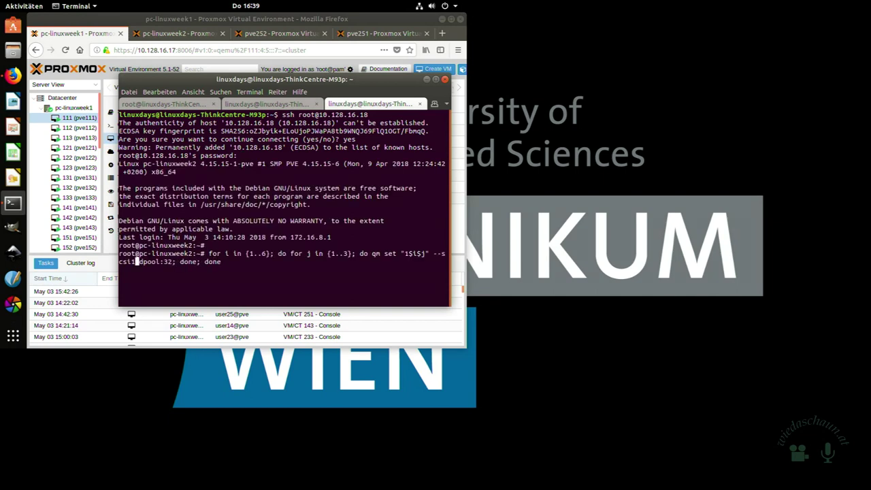
text(2)
key(Delete)
key(Return)
key(ctrl+shift+t)
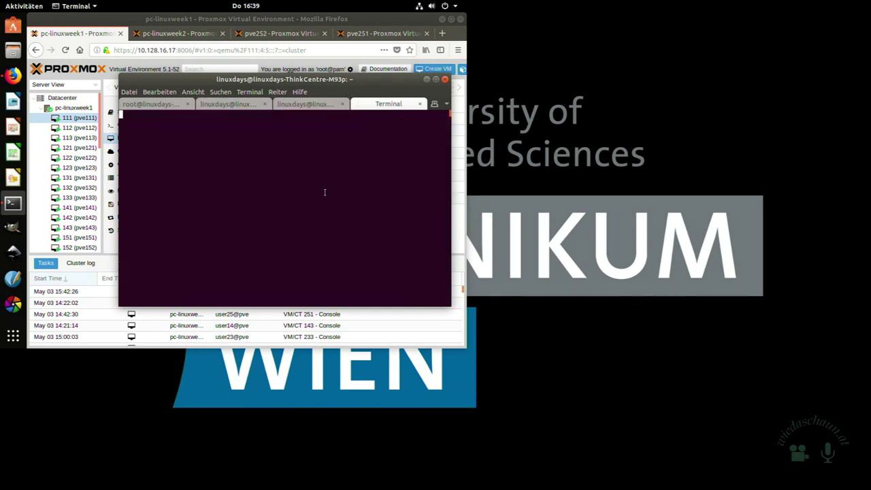
key(Up)
key(Down)
text(ssh root@)
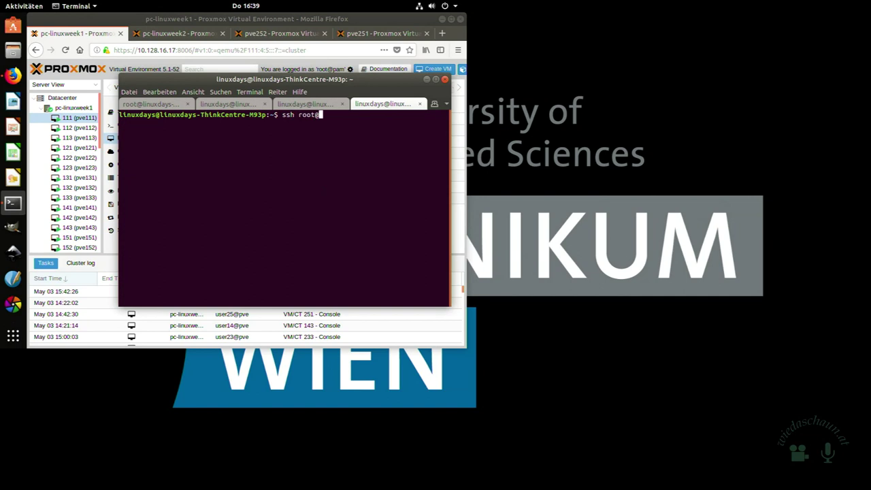
text(10.128.16.19)
key(Return)
text(yes)
key(Return)
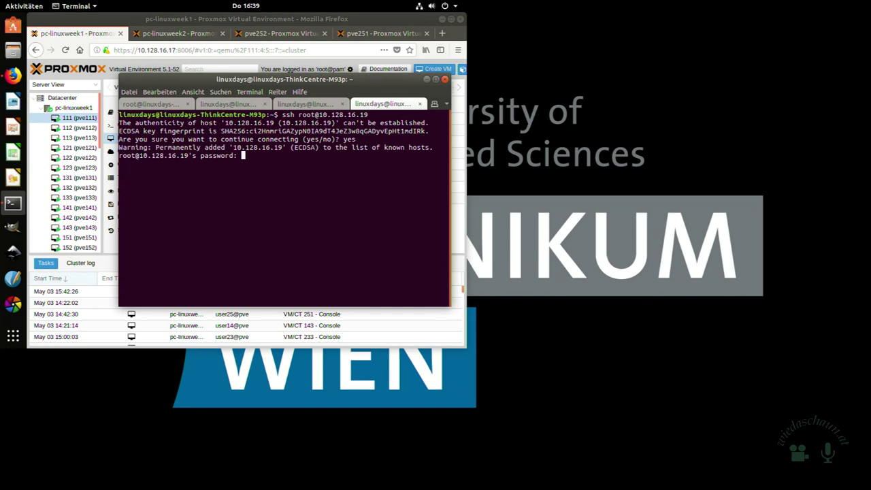
key(Return)
key(Return)
key(ctrl+shift+v)
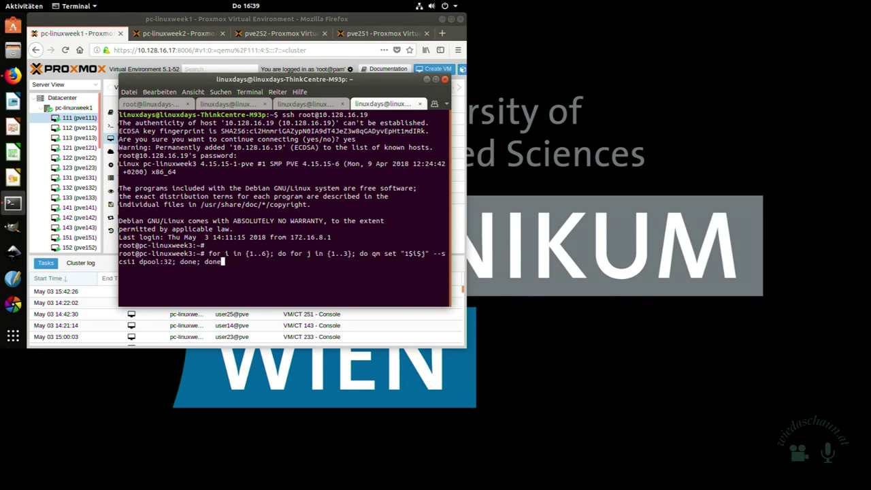
key(Left)
key(Left)
key(Left)
key(Left)
key(Left)
key(Left)
key(Left)
key(Left)
key(Left)
key(Left)
key(Left)
key(Left)
key(Left)
key(Left)
key(Left)
key(Left)
key(Left)
key(Left)
key(Left)
key(Left)
key(BackSpace)
text(3)
key(Return)
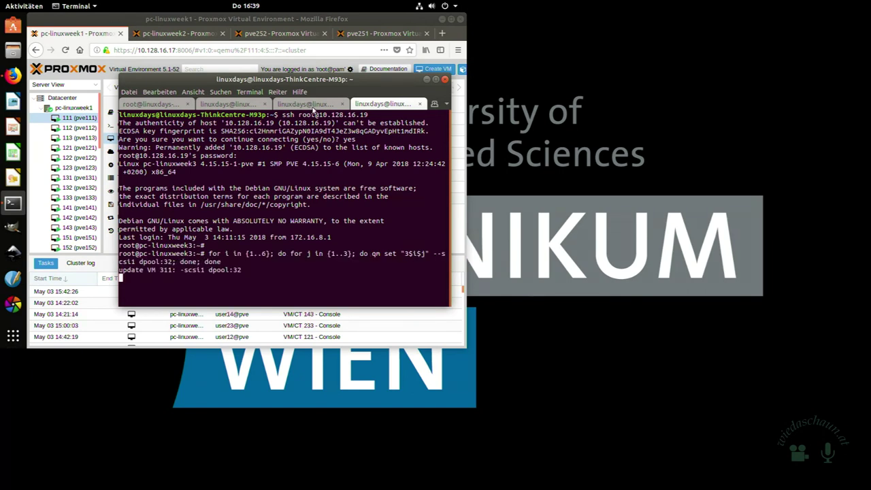
click(305, 104)
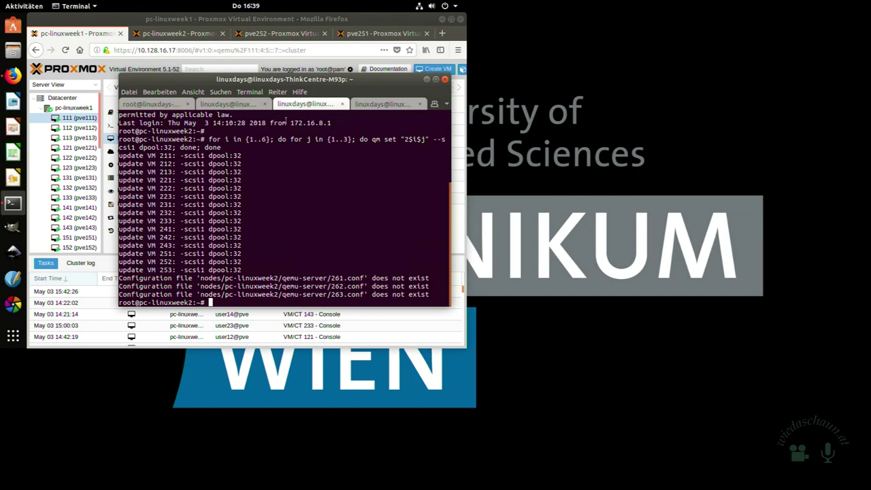
click(372, 104)
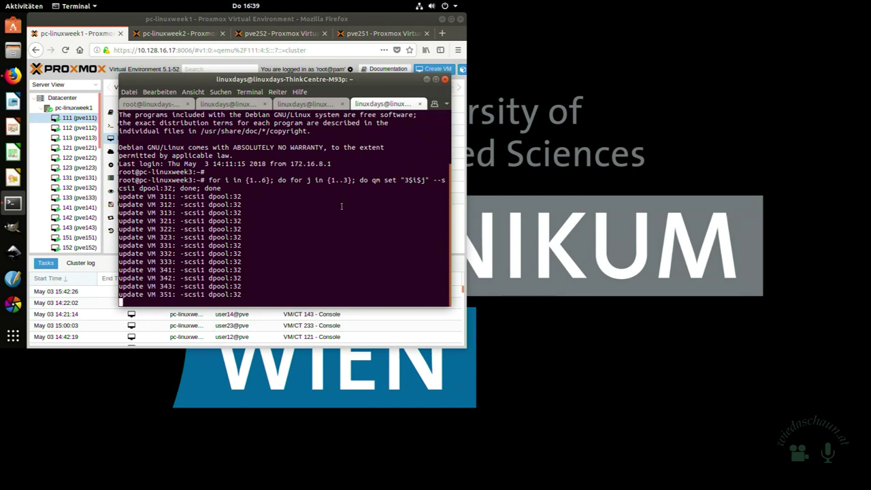
Switch to node pve252, inspect its unused /dev/sdb disk, and view its uninitialized Ceph status
click(175, 36)
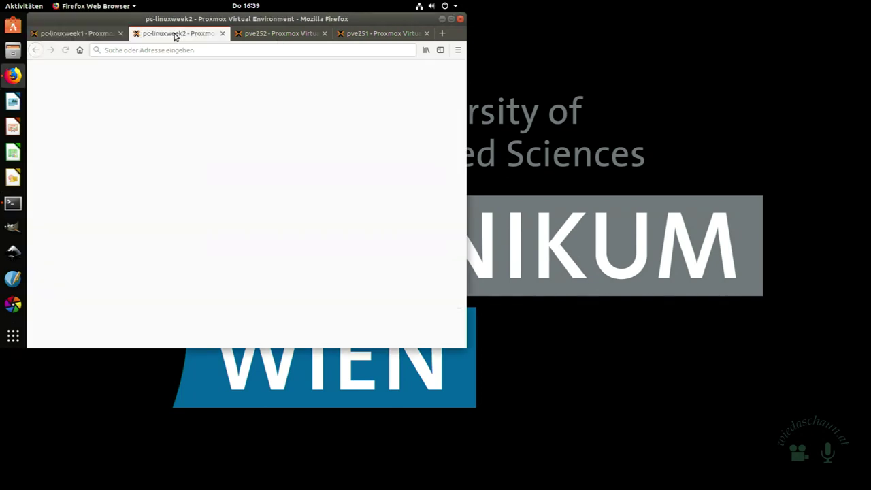
click(277, 34)
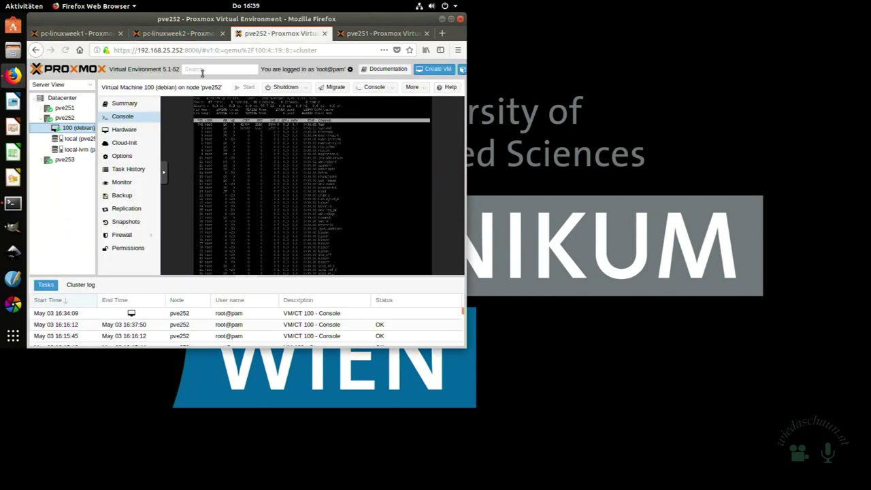
click(62, 117)
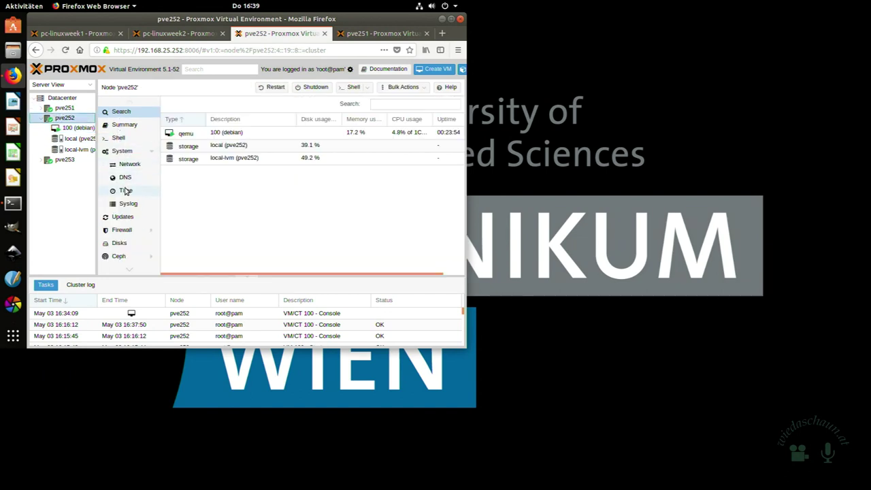
click(125, 243)
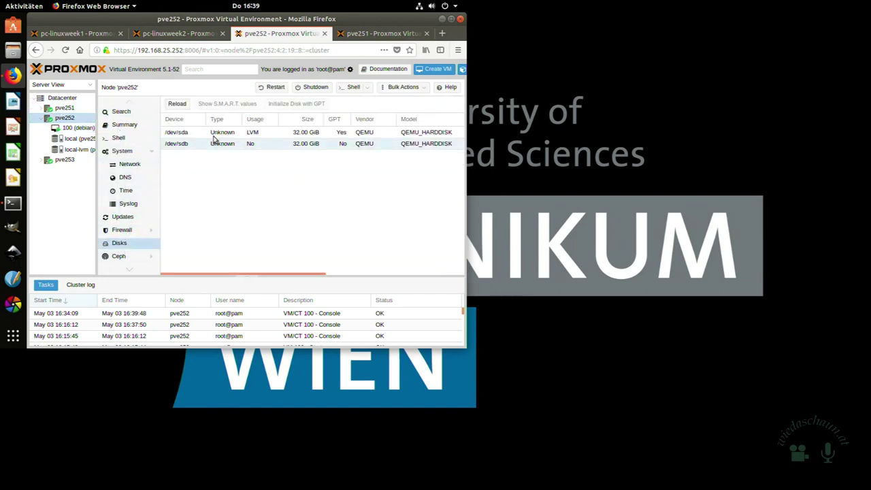
click(214, 144)
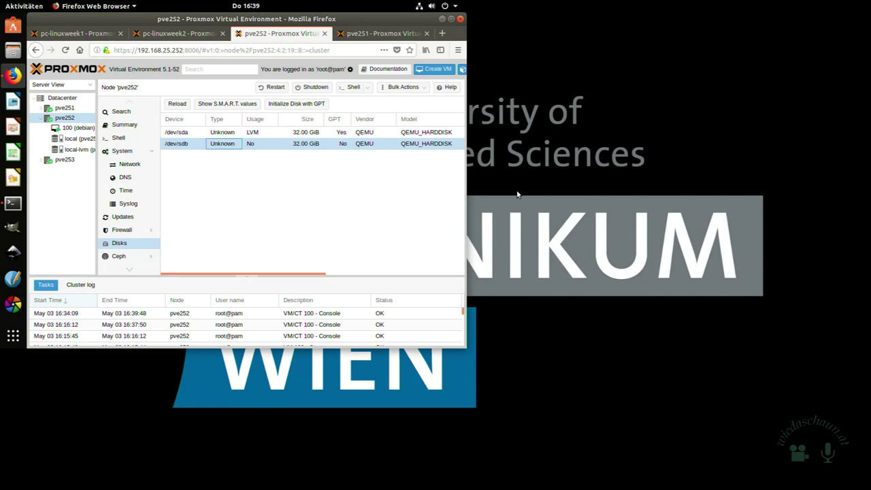
click(121, 255)
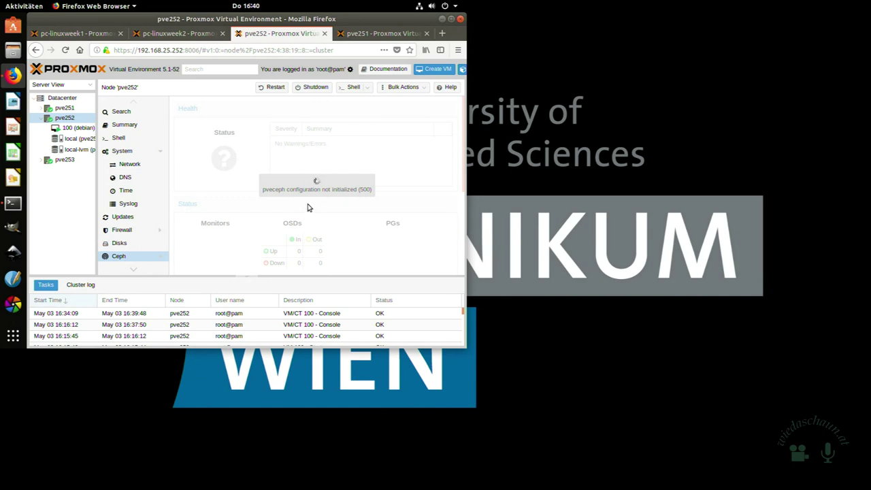
Run pveceph init in pve252's shell
key(alt+Tab)
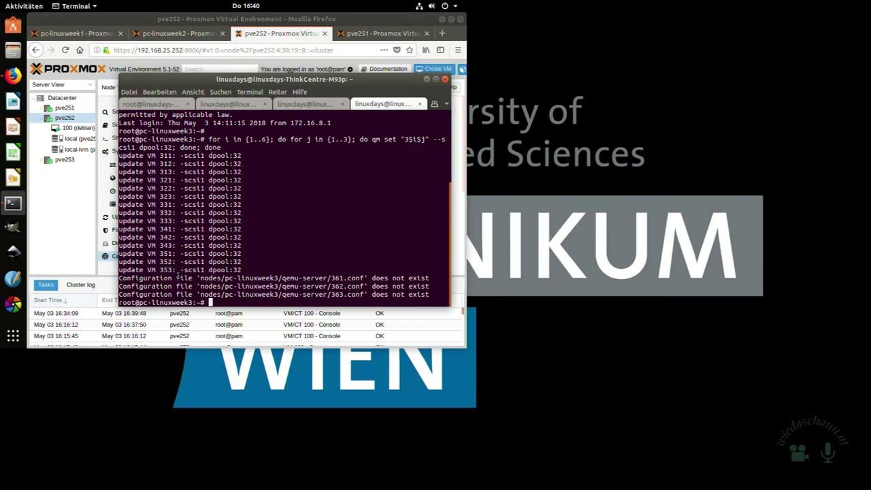
key(alt+Tab)
key(alt+Tab)
key(alt+Tab)
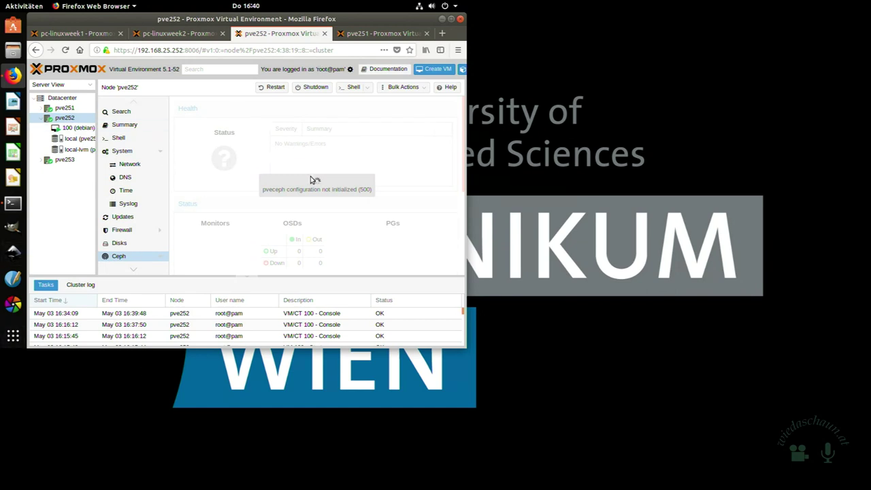
click(119, 138)
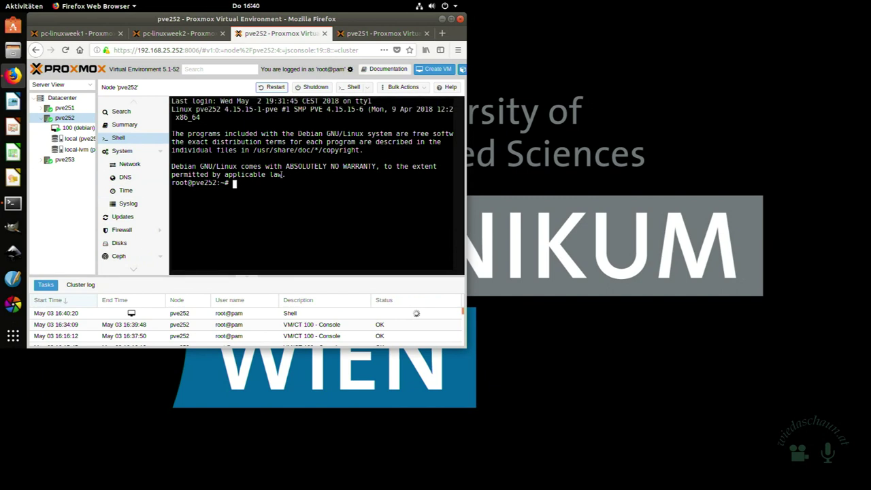
text(pveceph init)
key(Return)
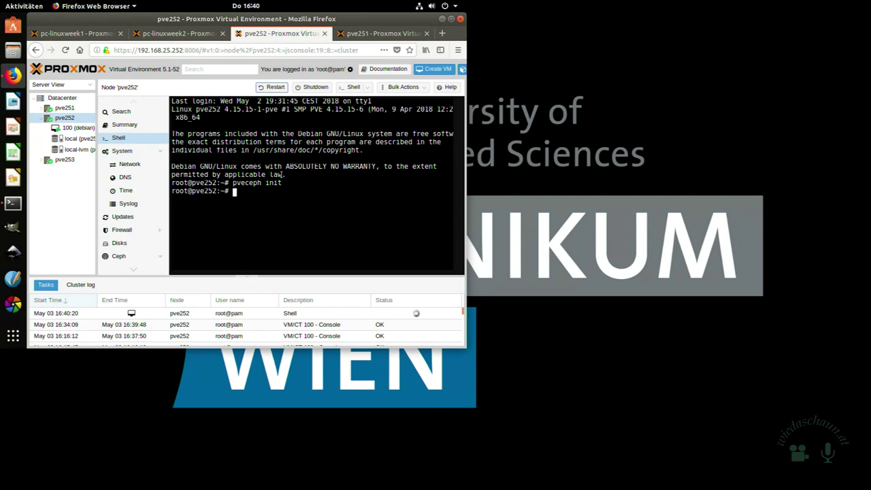
Recheck pve252's Ceph status and open the Create Ceph Monitor form for host pve252
click(144, 256)
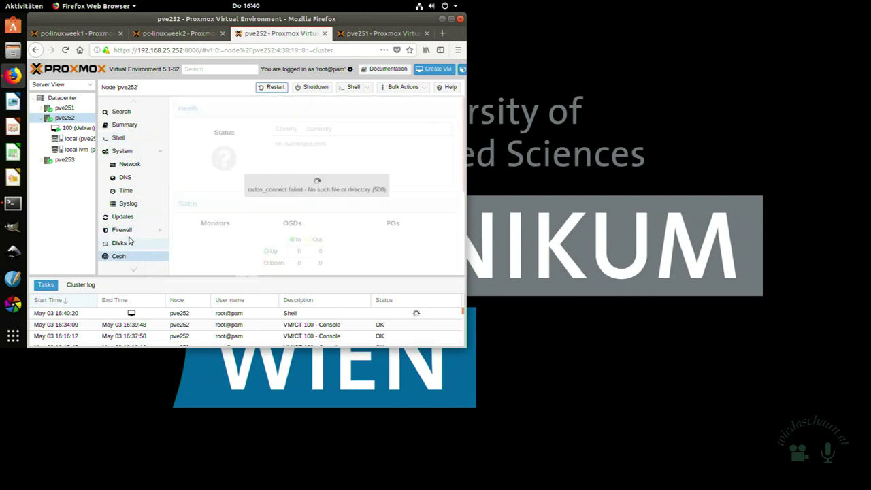
click(133, 200)
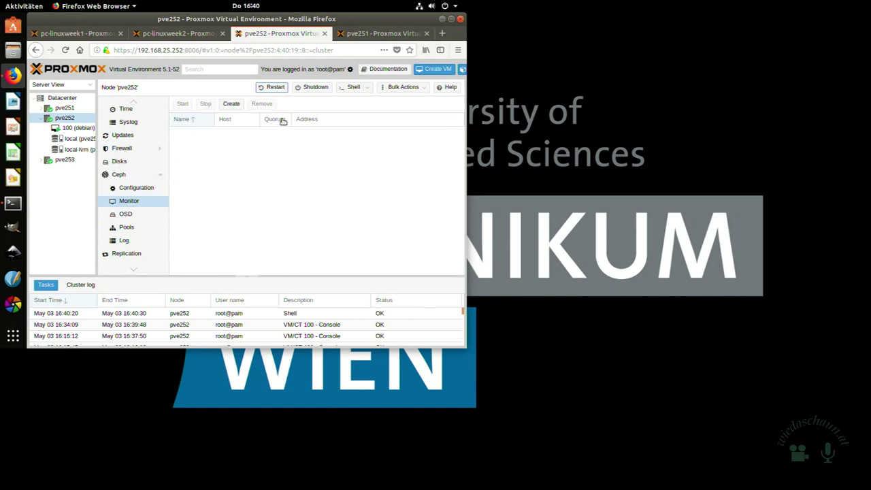
click(231, 103)
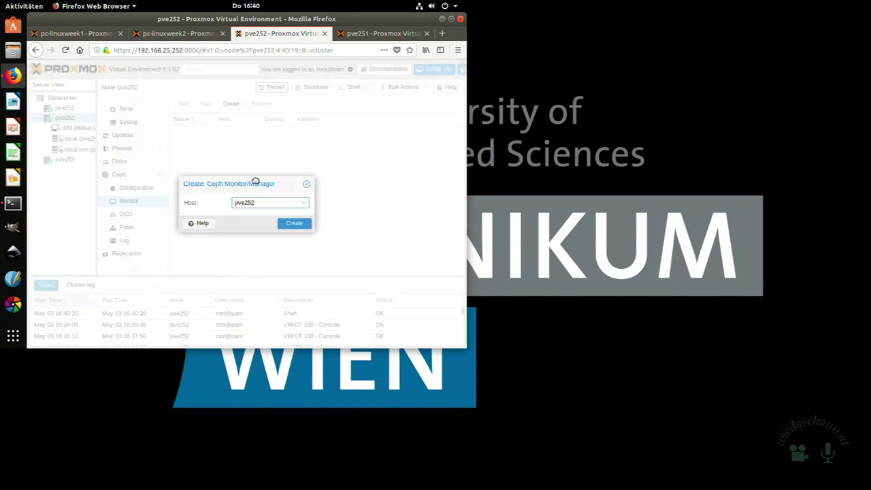
Create monitor mon.pve252 and review the generated Ceph configuration
click(297, 225)
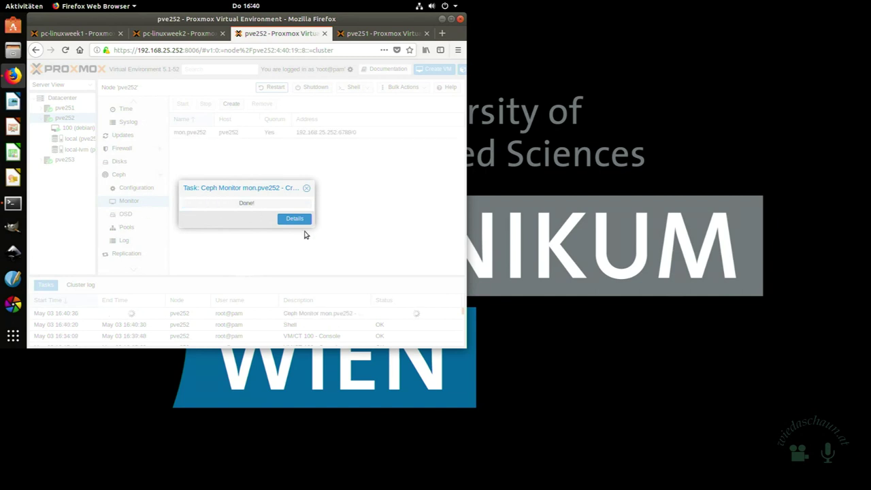
click(117, 186)
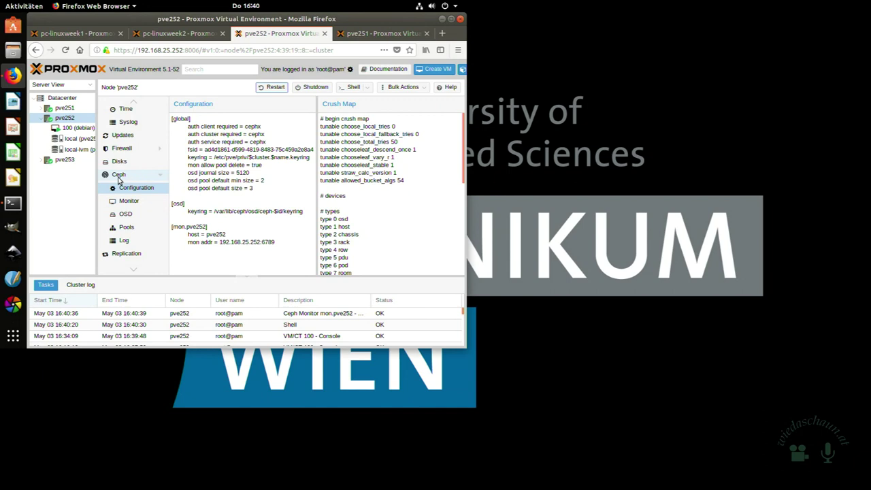
click(118, 178)
scroll(306, 184, down, 2)
scroll(340, 204, up, 2)
Check the empty OSD list, mon.pve252 in the monitor list, and HEALTH_OK status
click(127, 214)
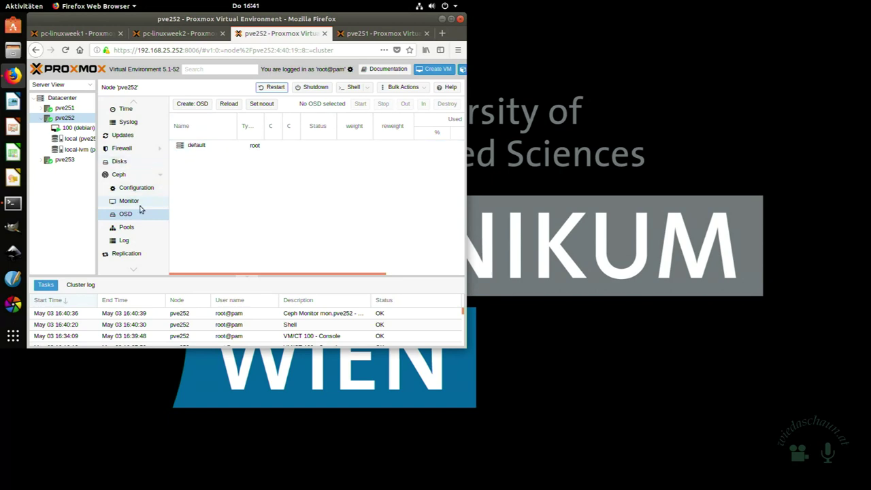
click(139, 206)
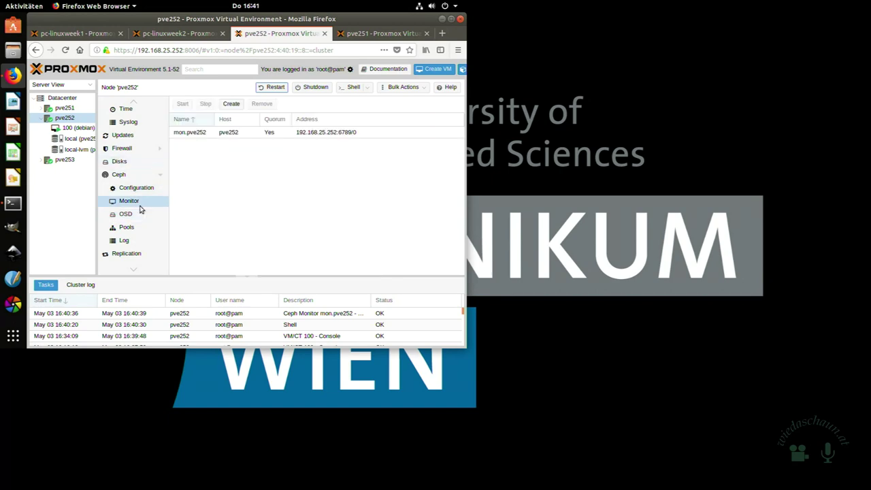
click(119, 175)
scroll(272, 170, down, 2)
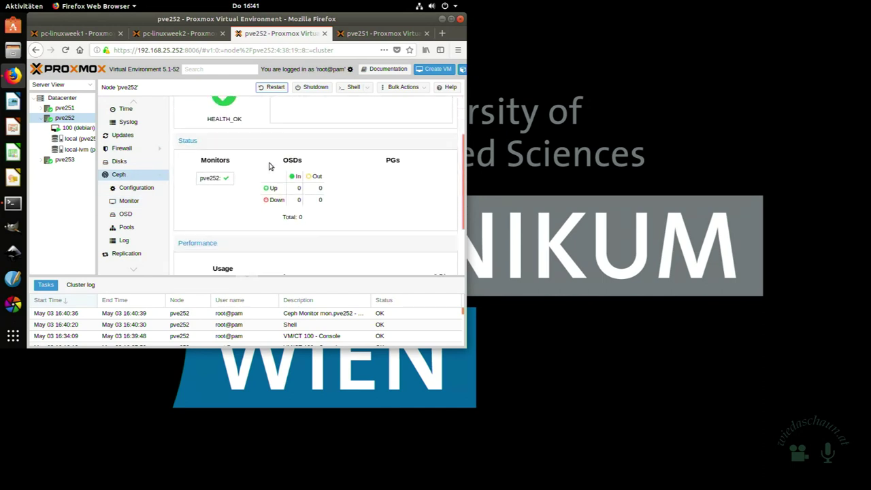
scroll(269, 166, up, 2)
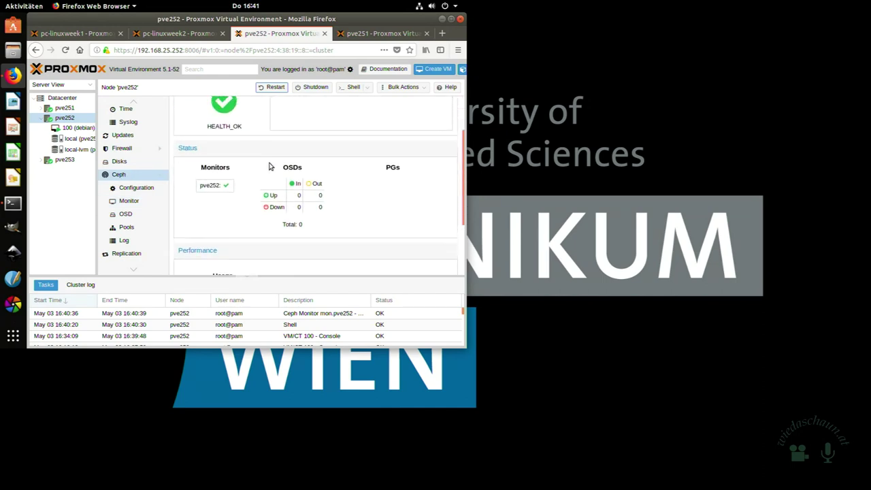
Run pveceph init in node pve251's shell
click(68, 108)
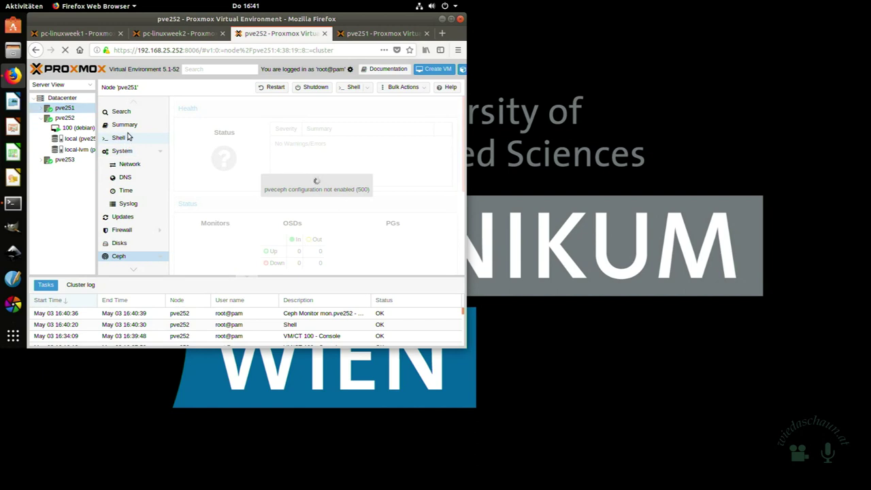
click(119, 139)
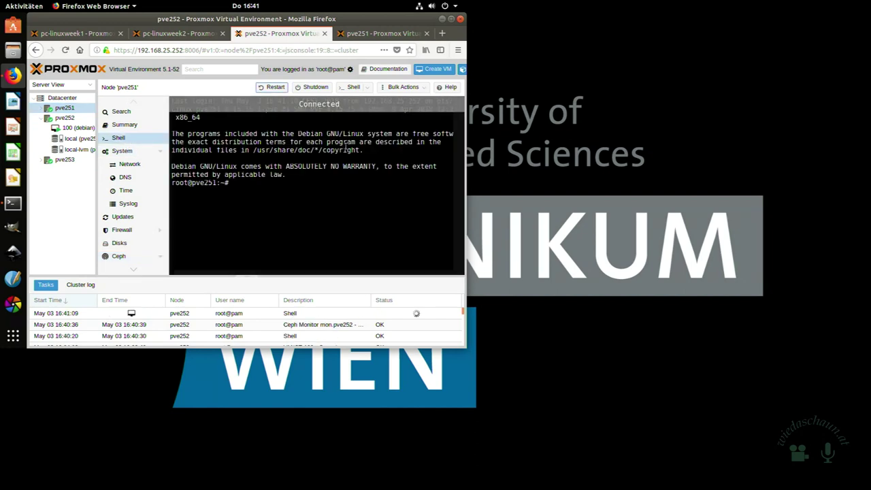
click(284, 196)
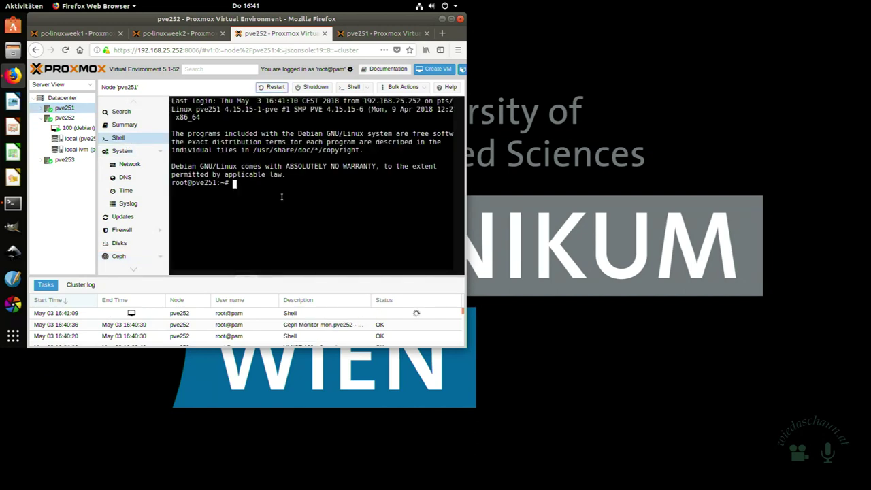
text(pveceph init)
key(Return)
key(Up)
key(Return)
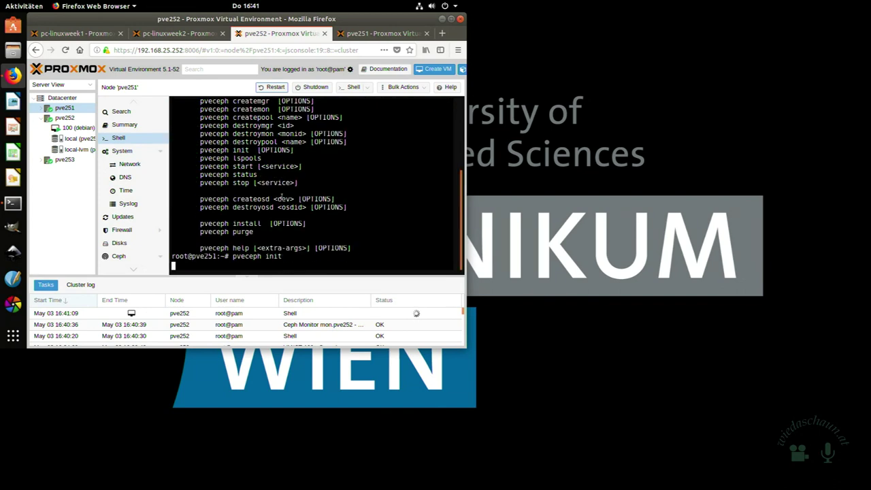
Create monitor mon.pve251 at 192.168.25.251:6789 and open the Create monitor form again
click(136, 257)
click(160, 255)
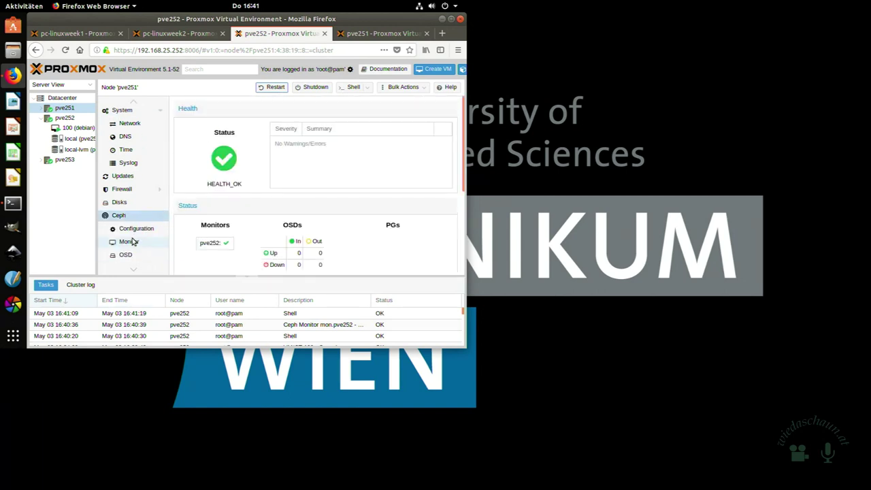
click(129, 242)
scroll(152, 202, down, 1)
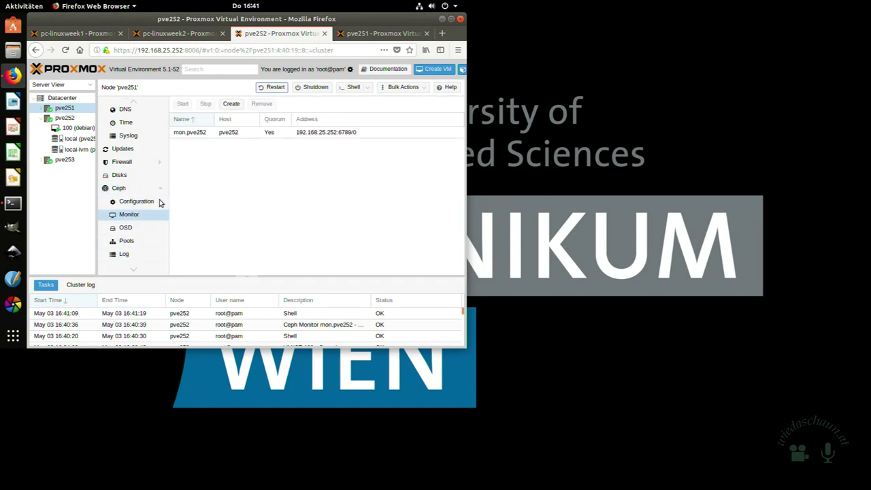
click(229, 106)
click(293, 223)
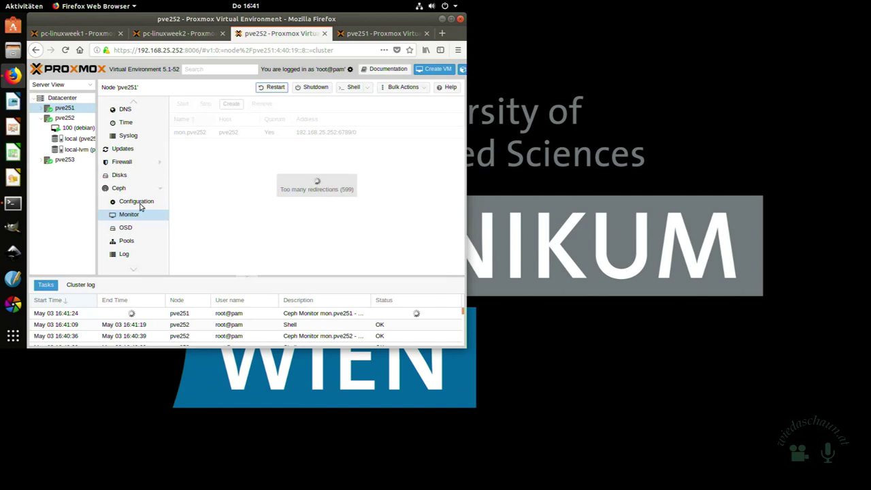
click(143, 216)
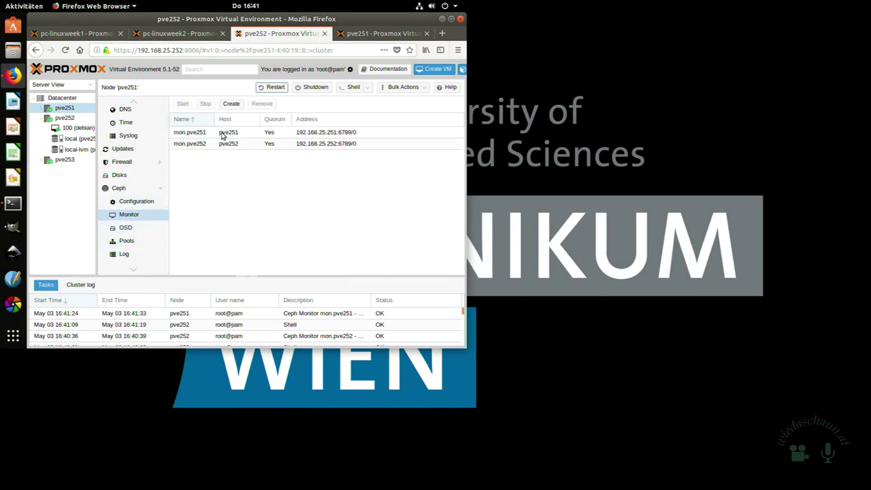
click(232, 104)
Try creating a monitor on pve253, acknowledge the missing ceph-mon error, and close the form
click(277, 202)
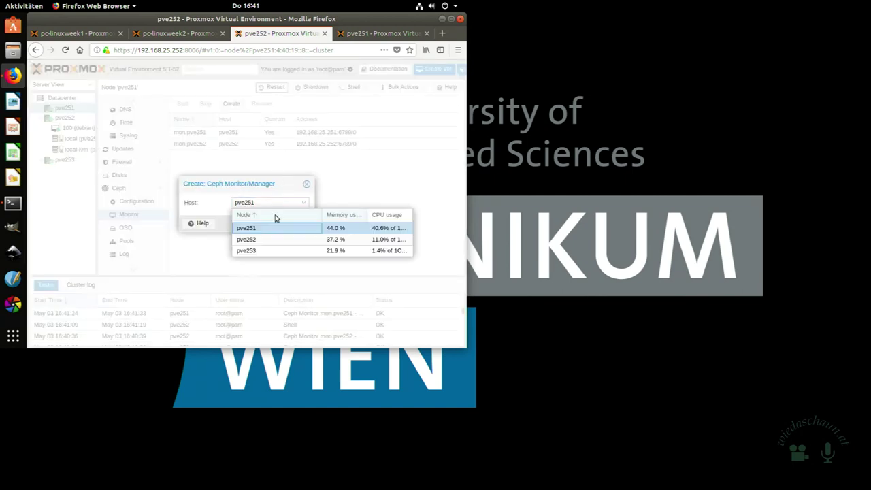
click(279, 248)
click(291, 222)
click(246, 224)
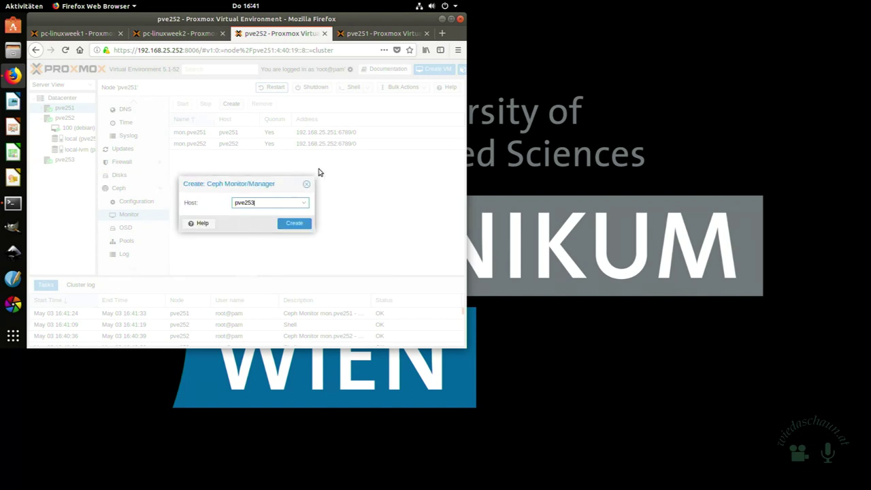
click(310, 179)
Run pveceph install in pve253's shell, confirm the packages, and open its Ceph section
click(65, 160)
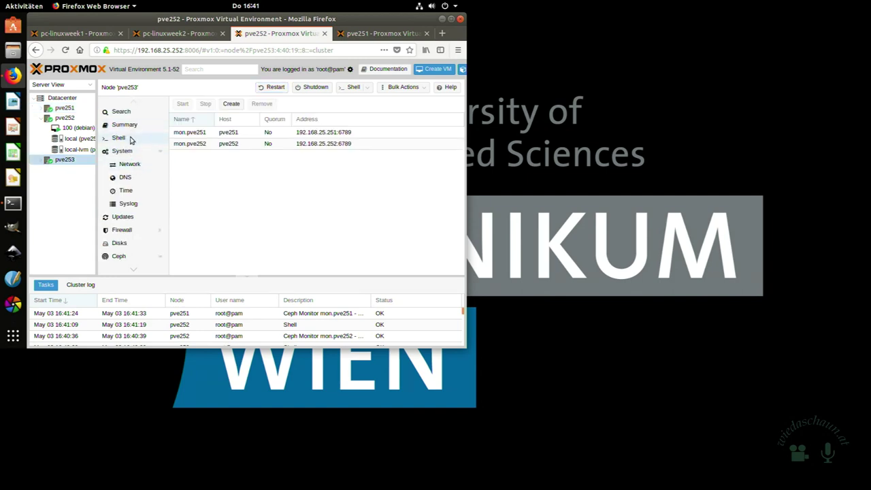
click(122, 139)
text(p)
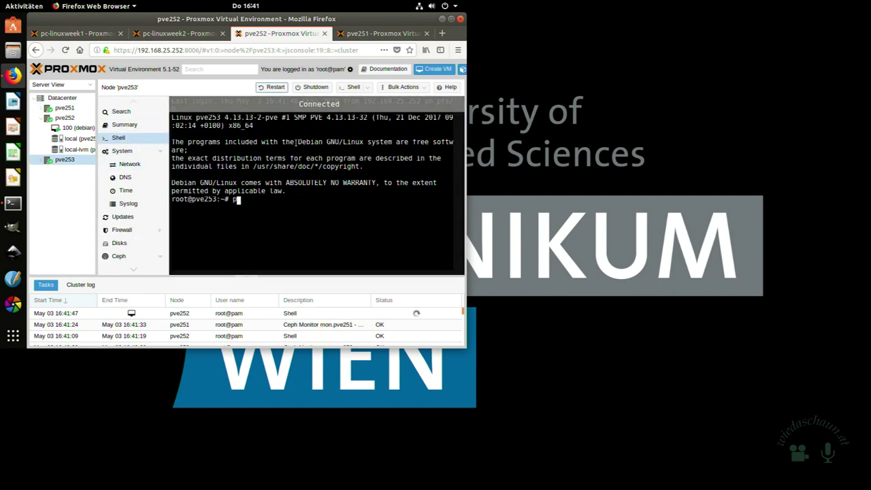
text(veceph install ta)
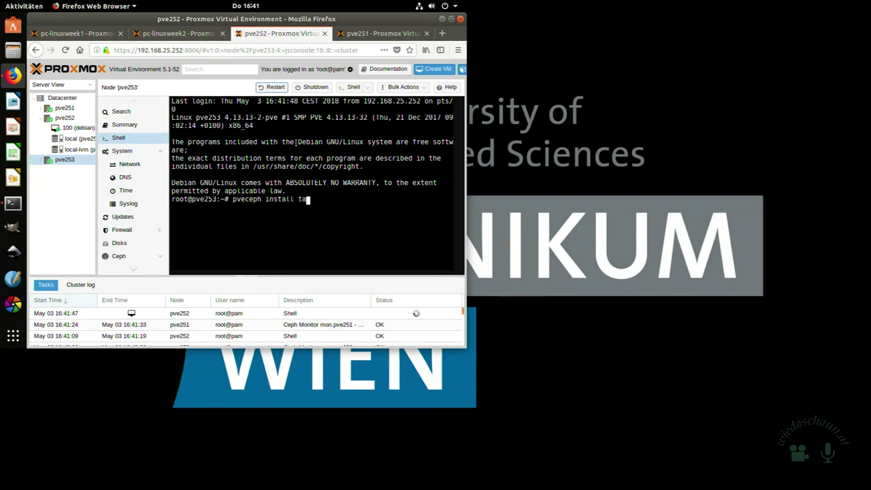
key(BackSpace)
key(BackSpace)
key(Return)
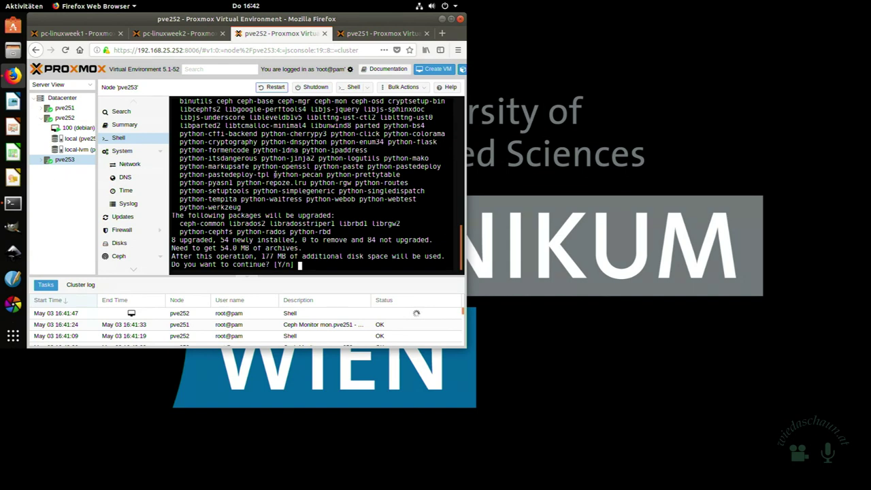
key(Return)
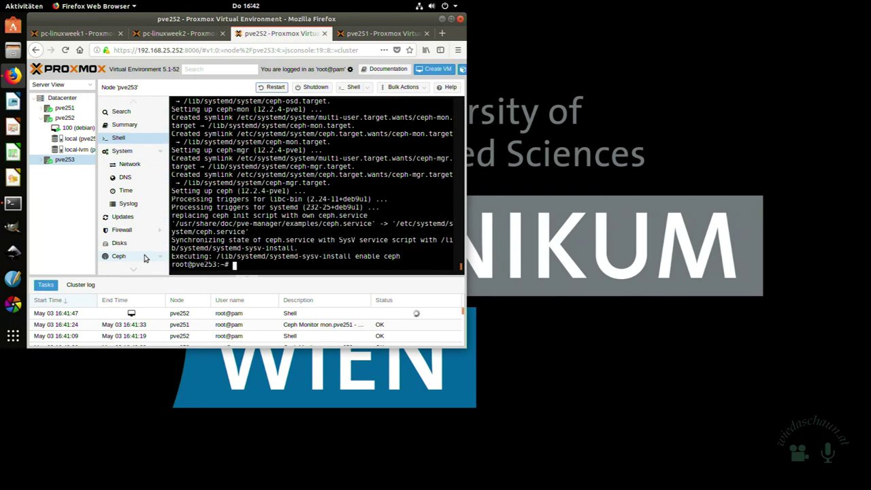
click(145, 256)
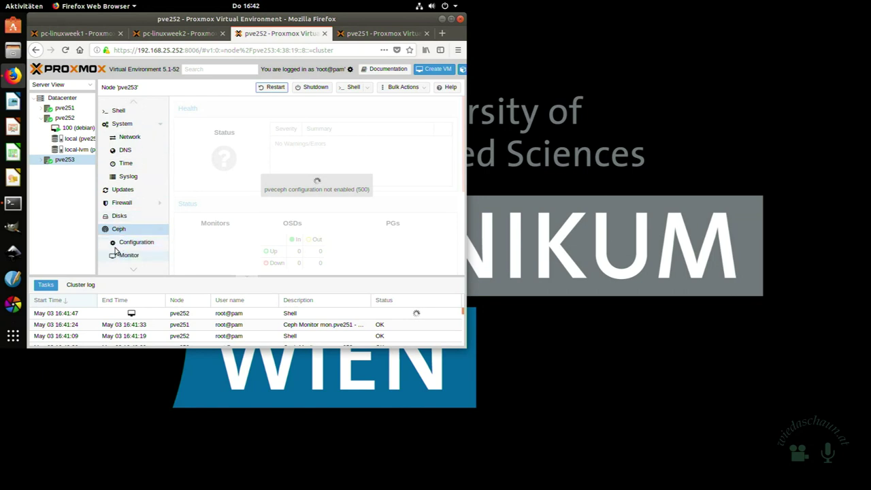
Create monitor mon.pve253 on host pve253, then check the monitor list and Ceph health
click(133, 241)
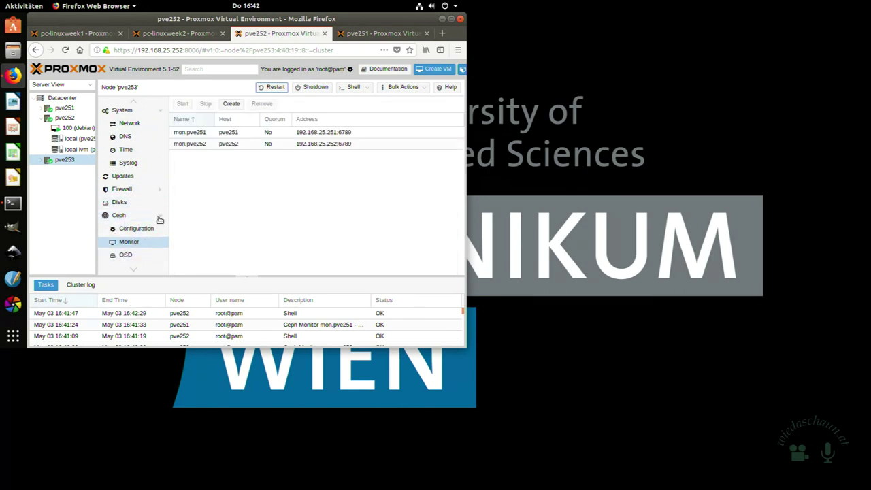
click(222, 105)
click(245, 202)
click(274, 252)
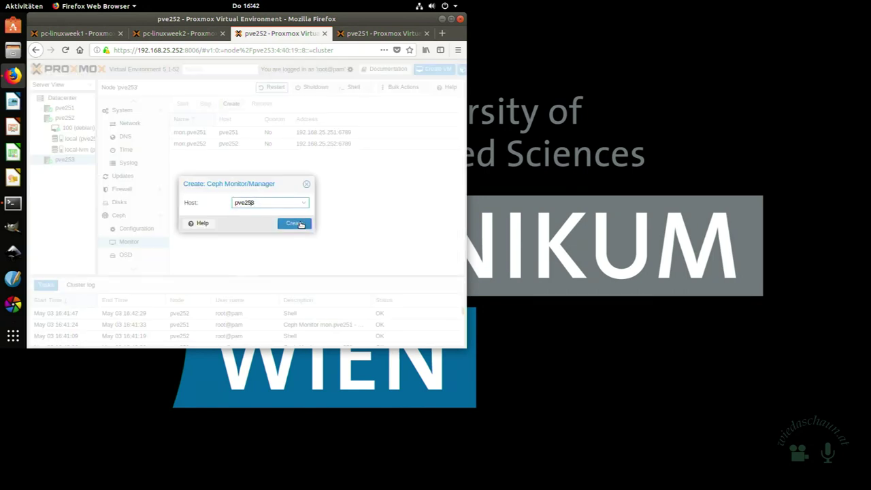
click(295, 223)
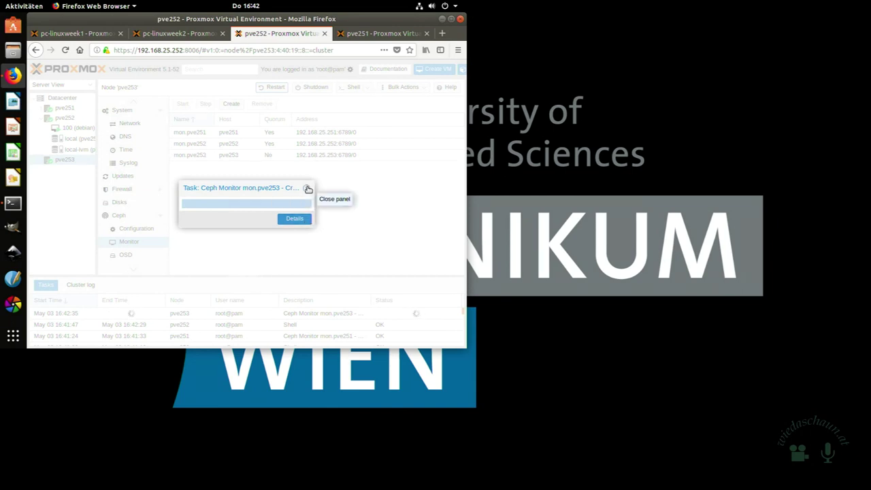
click(308, 188)
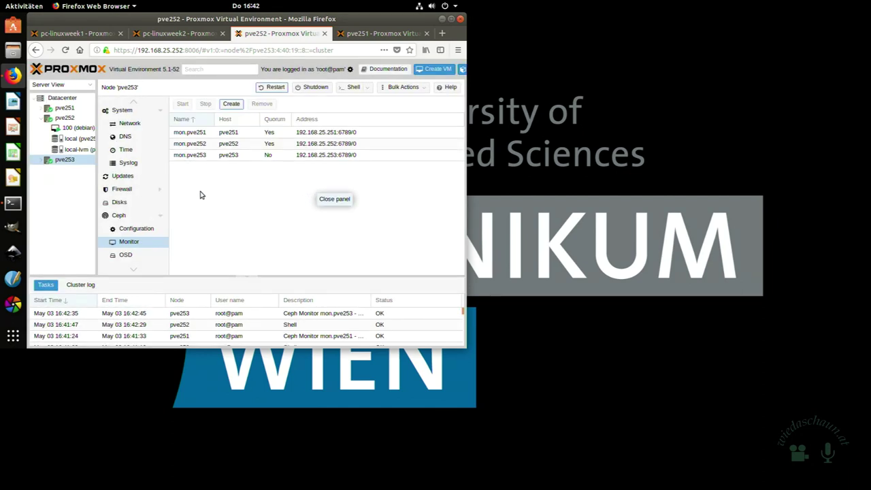
click(132, 229)
click(133, 244)
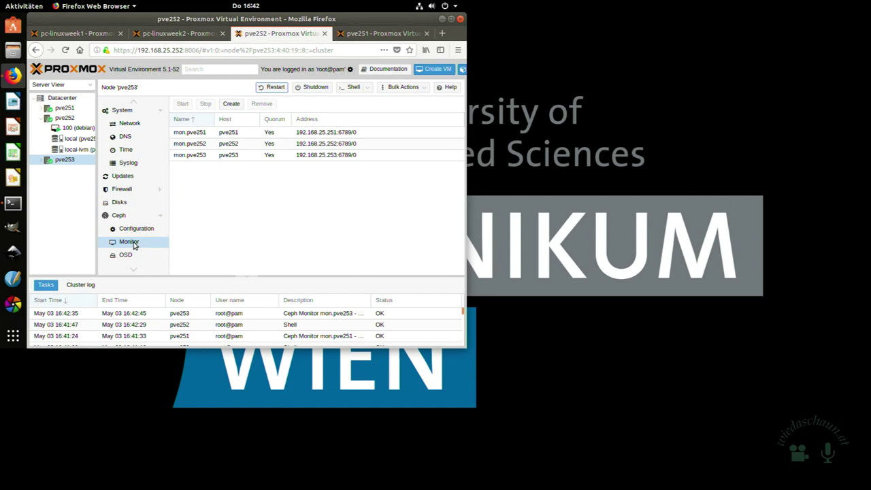
click(129, 215)
scroll(385, 201, down, 1)
scroll(384, 200, down, 3)
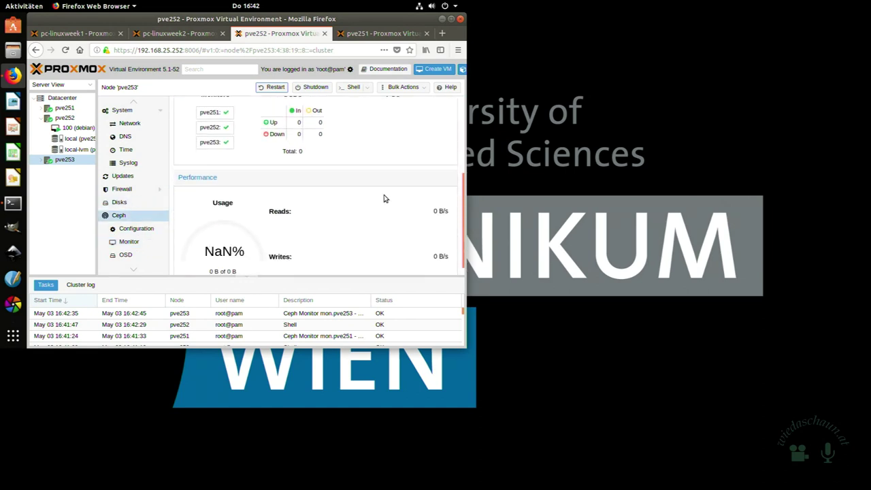
scroll(385, 199, down, 1)
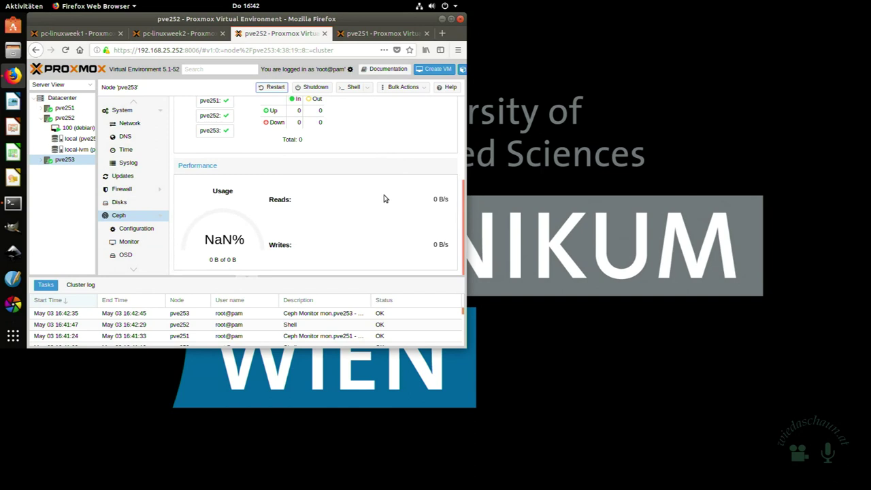
scroll(385, 198, up, 4)
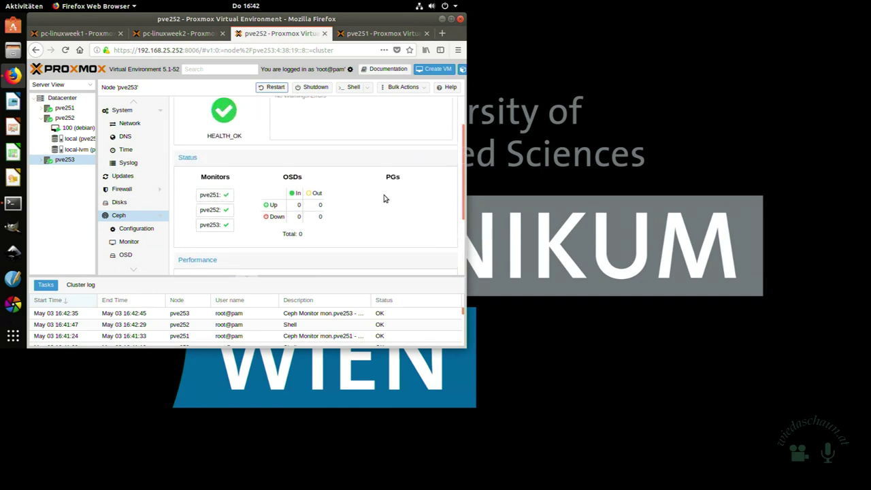
click(131, 240)
click(134, 229)
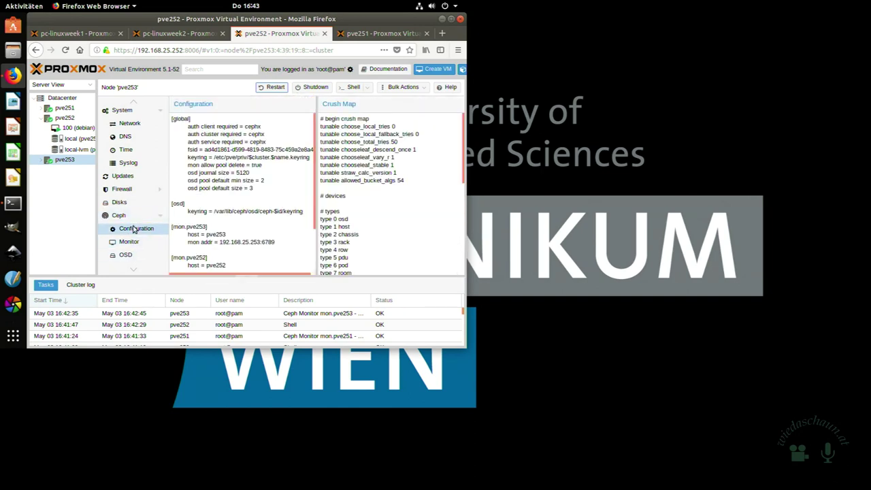
scroll(232, 211, down, 1)
scroll(235, 211, up, 1)
scroll(282, 209, down, 2)
scroll(281, 209, up, 2)
click(130, 242)
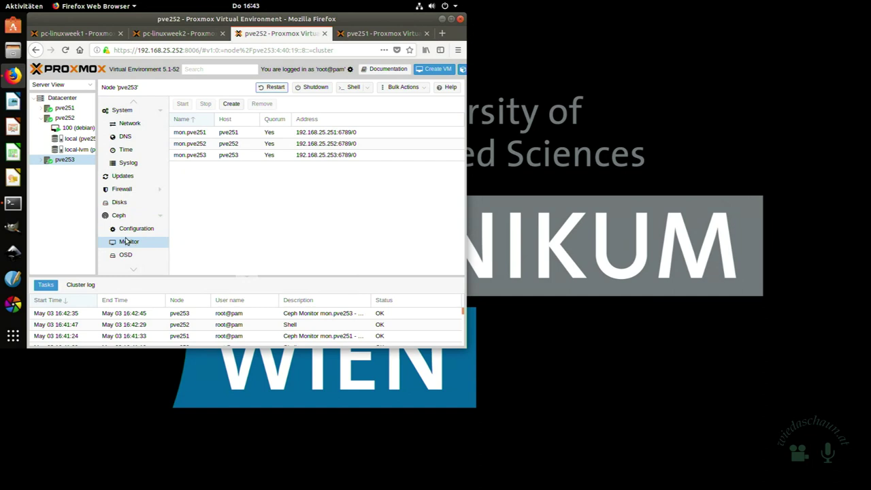
scroll(158, 236, down, 2)
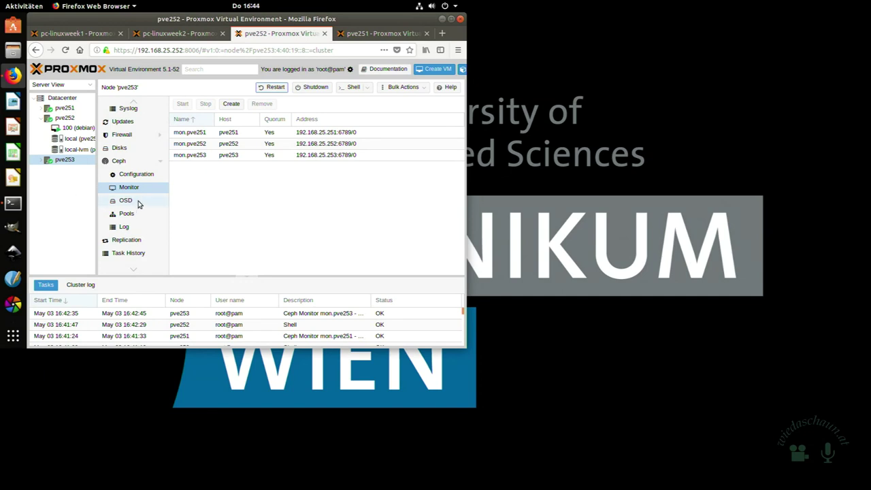
Open pve253's Ceph OSD list, which shows only the default root
click(138, 204)
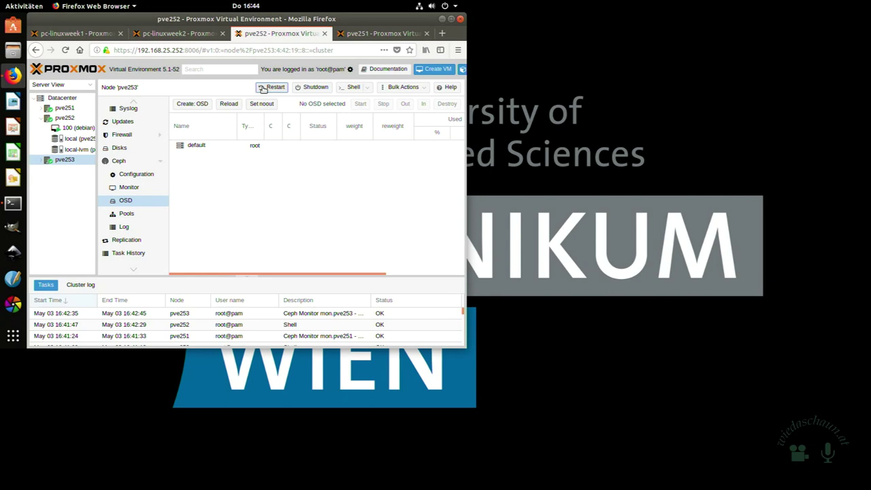
click(364, 249)
scroll(162, 243, up, 3)
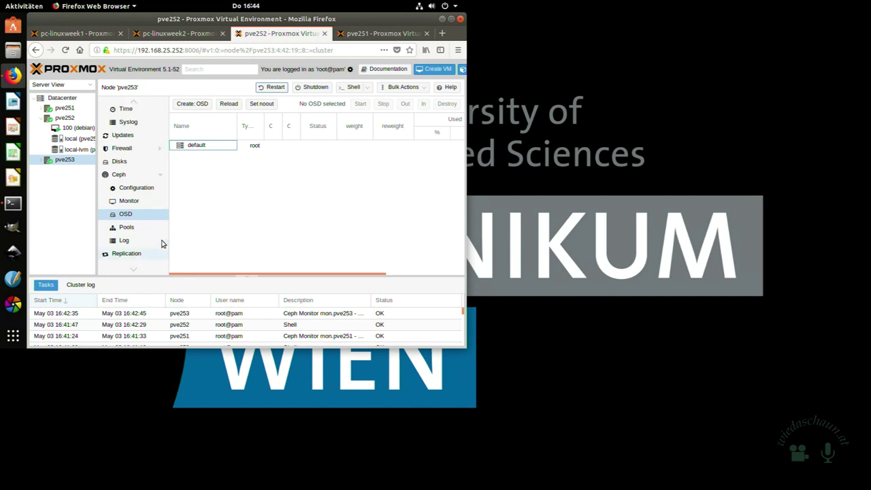
scroll(150, 242, down, 3)
scroll(149, 242, down, 1)
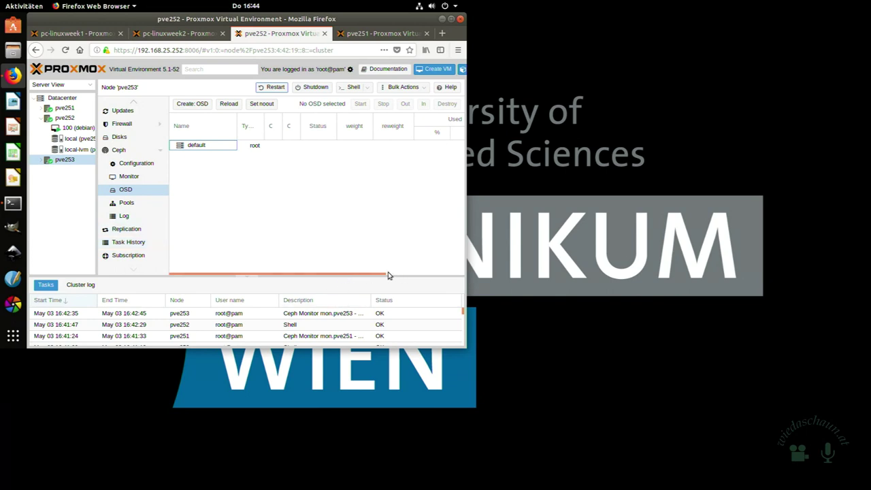
drag(380, 276, 225, 278)
Expand pve253 in the resource tree to show its storages, then revisit the Ceph pages
click(40, 159)
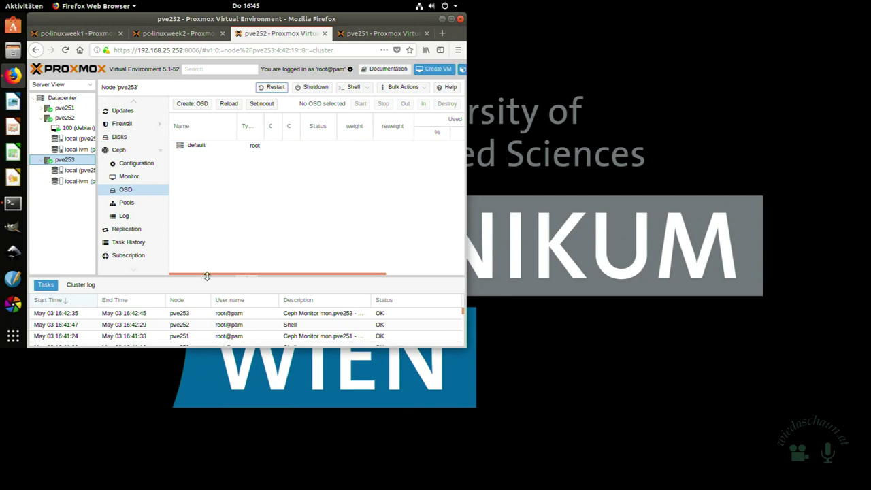
scroll(259, 283, right, 1)
scroll(381, 283, left, 1)
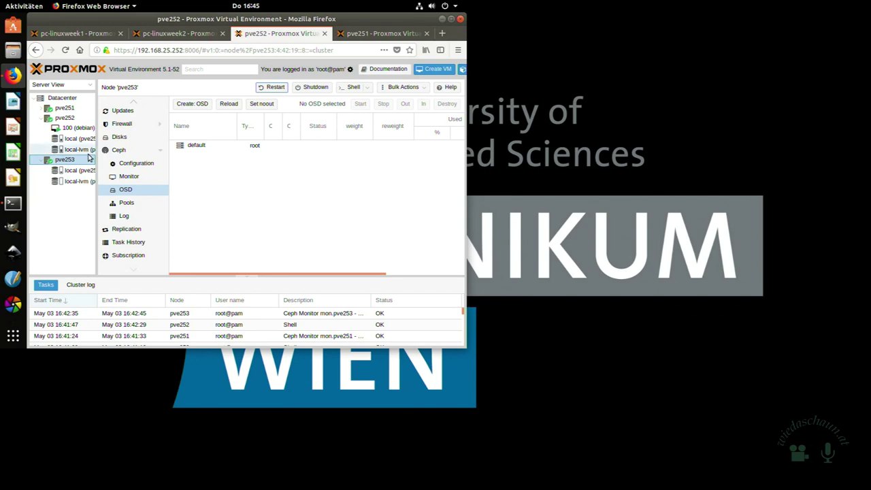
click(241, 248)
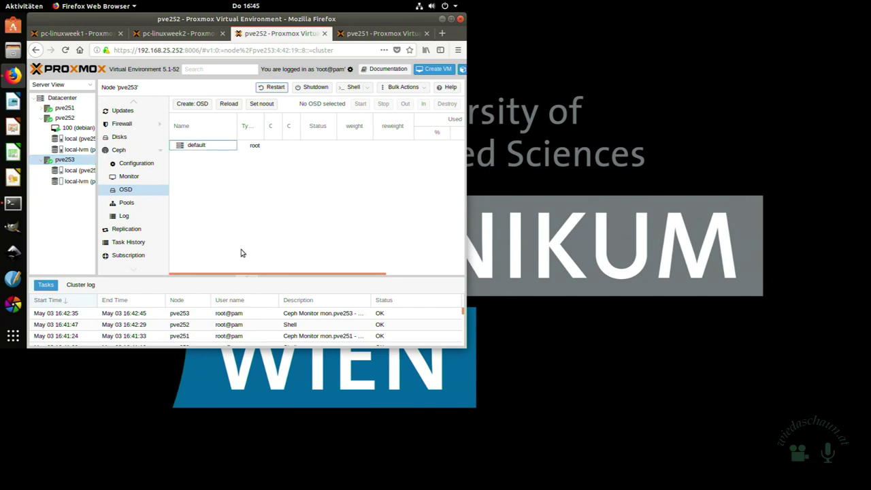
click(146, 188)
click(128, 176)
click(136, 163)
scroll(268, 194, down, 2)
scroll(439, 204, down, 2)
scroll(431, 210, down, 6)
scroll(228, 248, up, 3)
scroll(239, 253, down, 3)
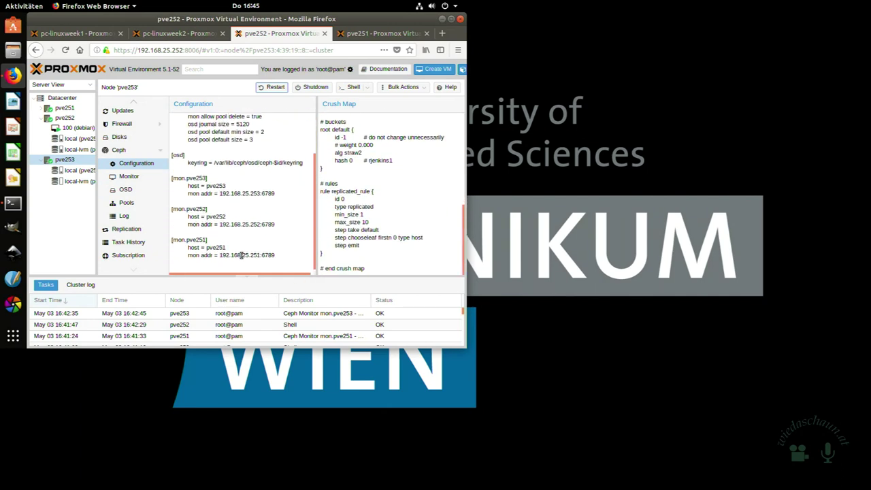
scroll(241, 255, up, 2)
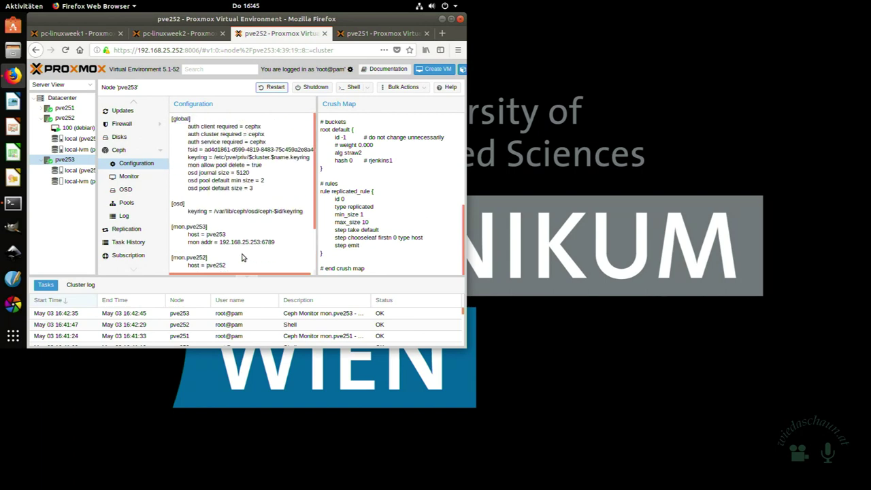
drag(245, 167, 287, 174)
click(286, 176)
click(135, 175)
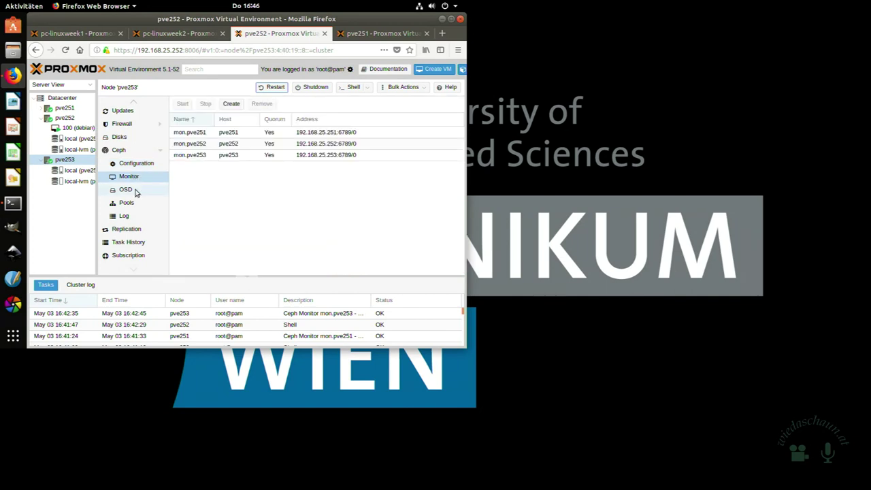
click(129, 190)
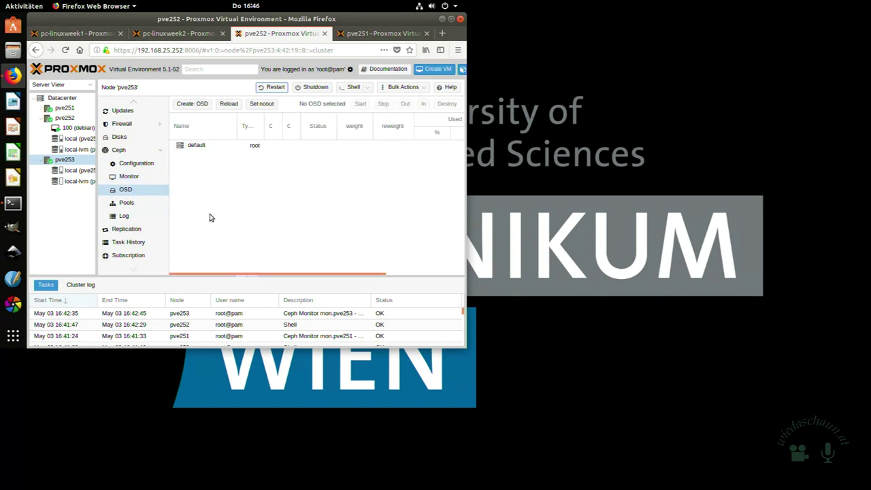
click(231, 104)
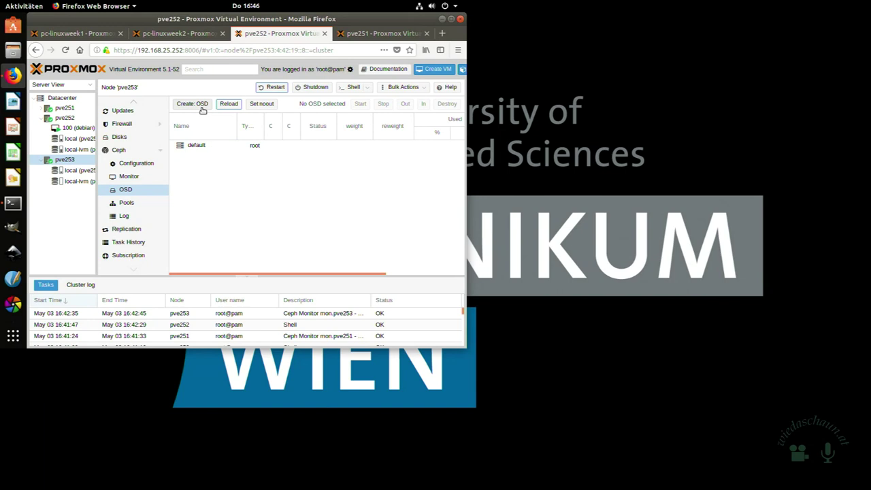
Open Create: OSD with disk /dev/sdb, journal on the OSD disk, and Bluestore kept
click(202, 110)
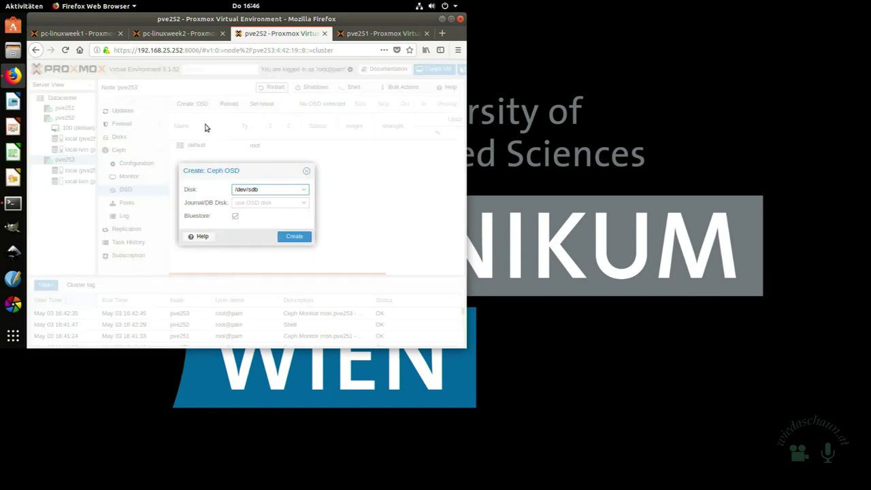
click(285, 189)
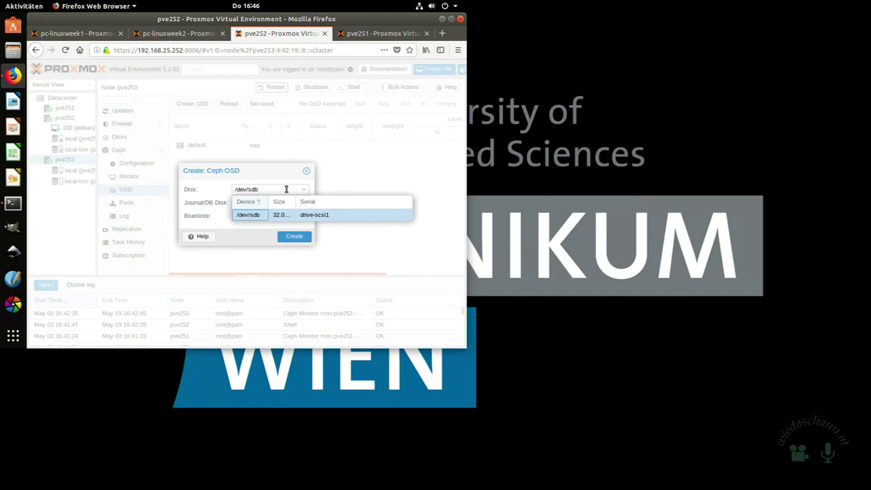
click(286, 189)
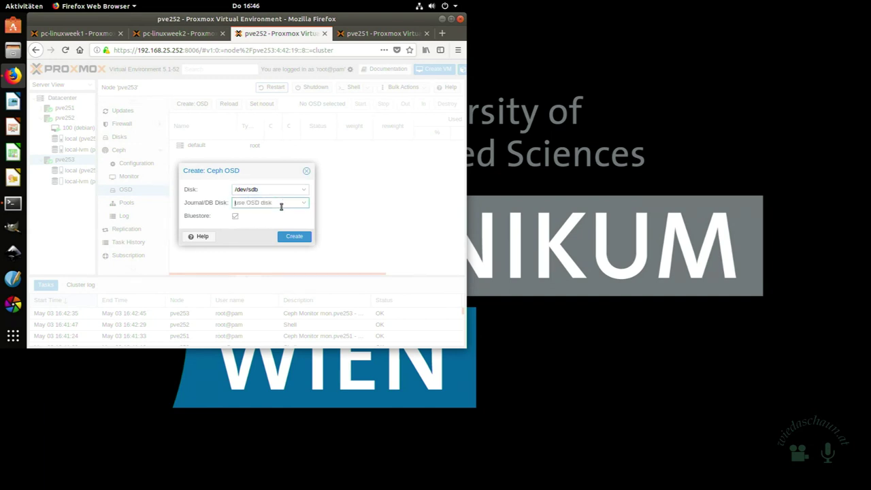
click(281, 204)
click(281, 205)
click(281, 206)
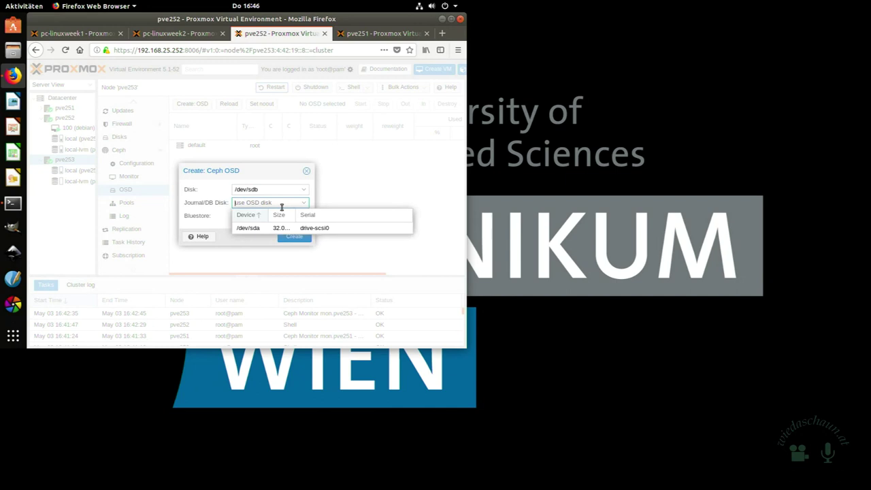
click(282, 206)
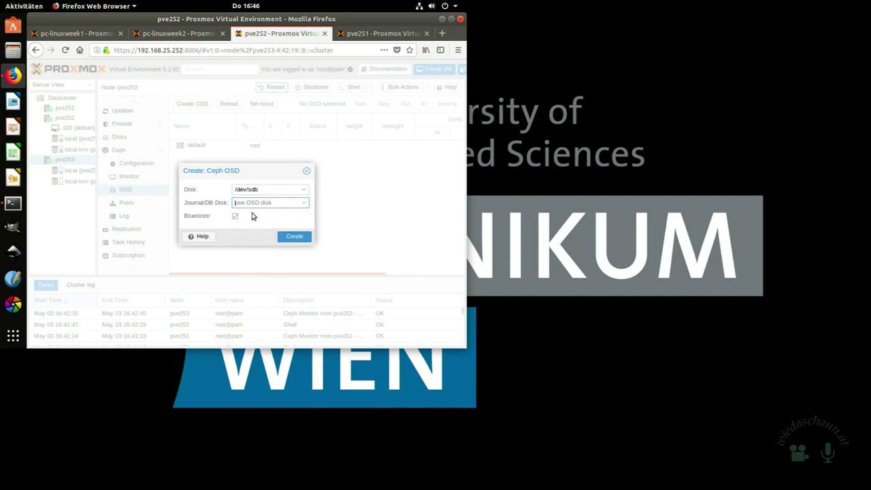
Cancel the Create: Ceph OSD dialog without creating an OSD
click(307, 171)
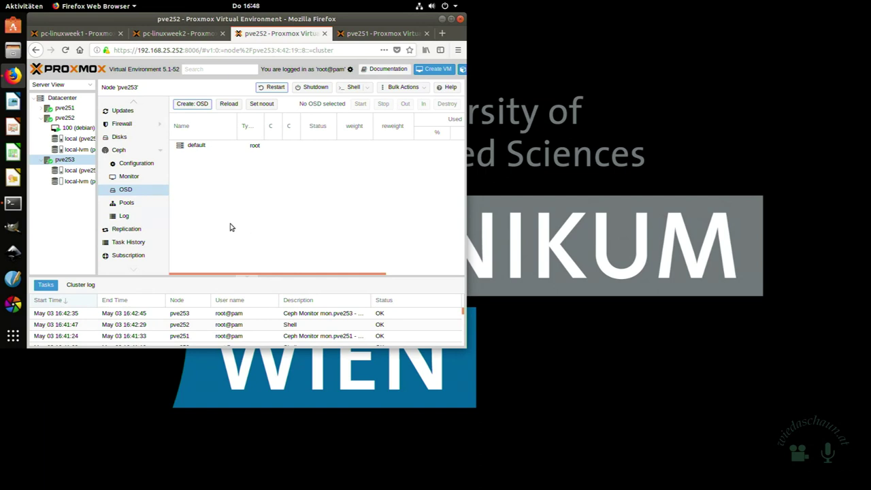
On pve253's Ceph OSD page, bring up Create: Ceph OSD with disk /dev/sdb and Bluestore checked
click(149, 194)
click(178, 104)
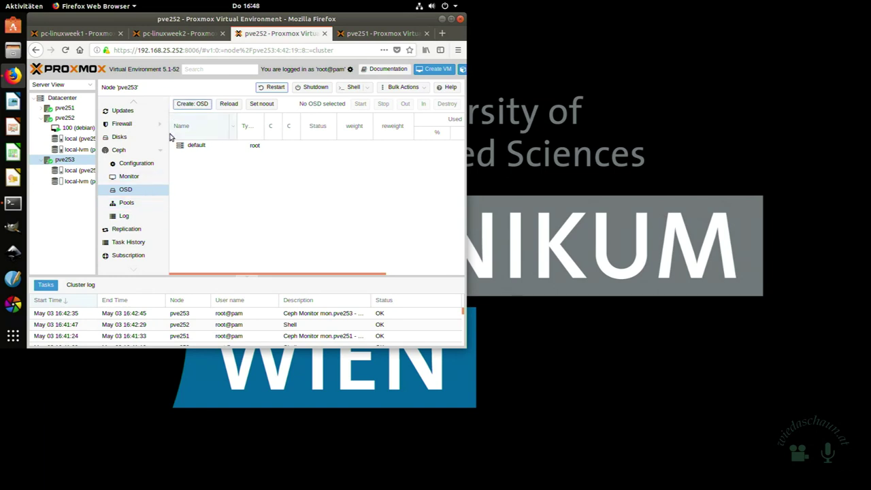
click(196, 107)
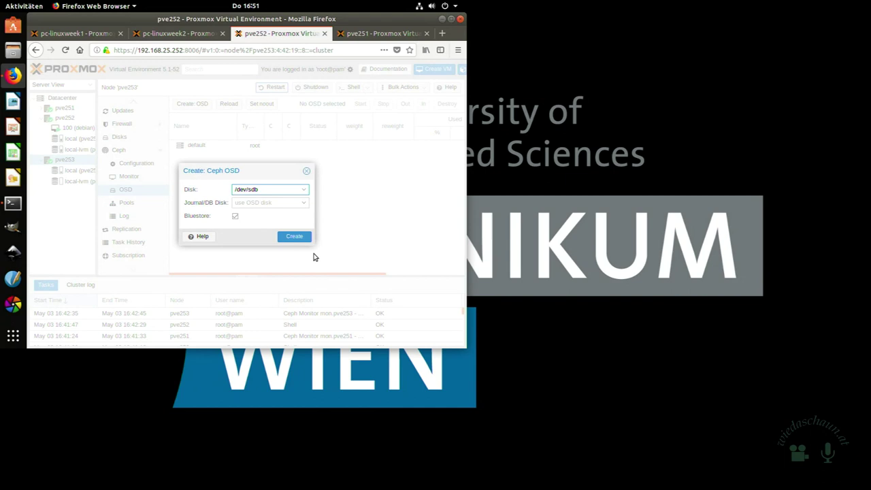
Create the OSD on pve253's /dev/sdb and reload the list to show osd.0 up
click(277, 236)
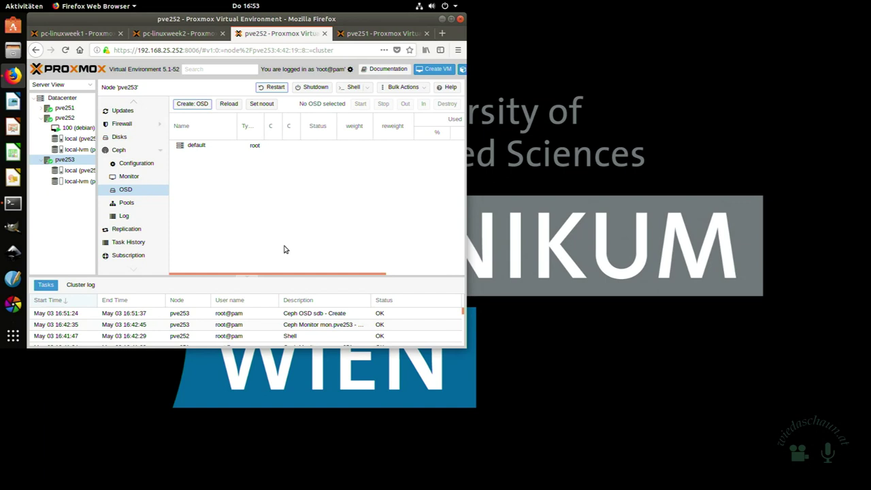
click(237, 110)
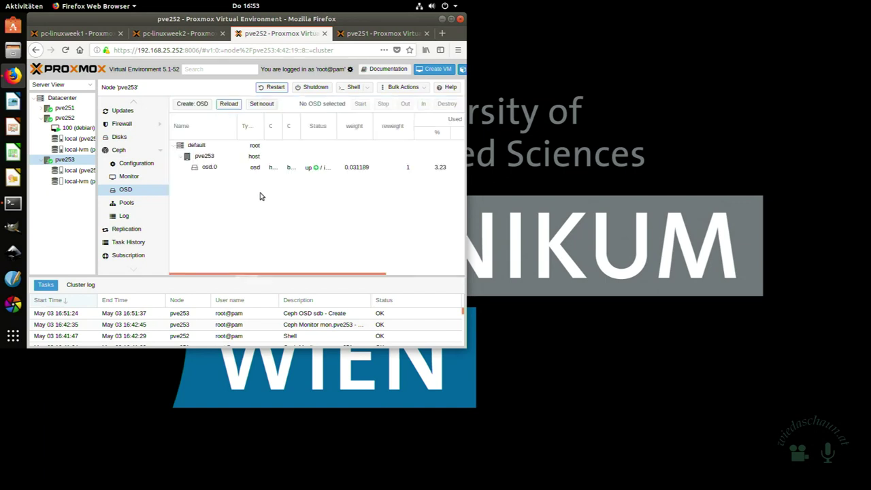
Create a Ceph OSD on pve252's /dev/sdb disk and close the task window
click(255, 167)
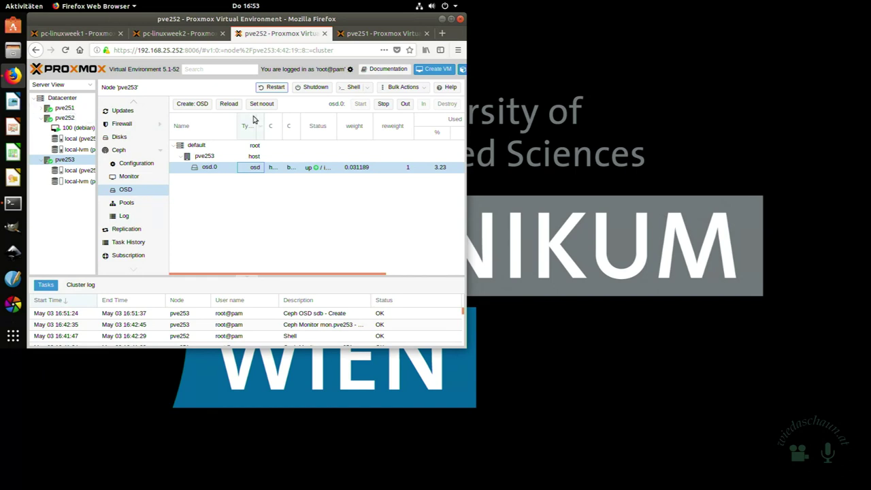
click(64, 118)
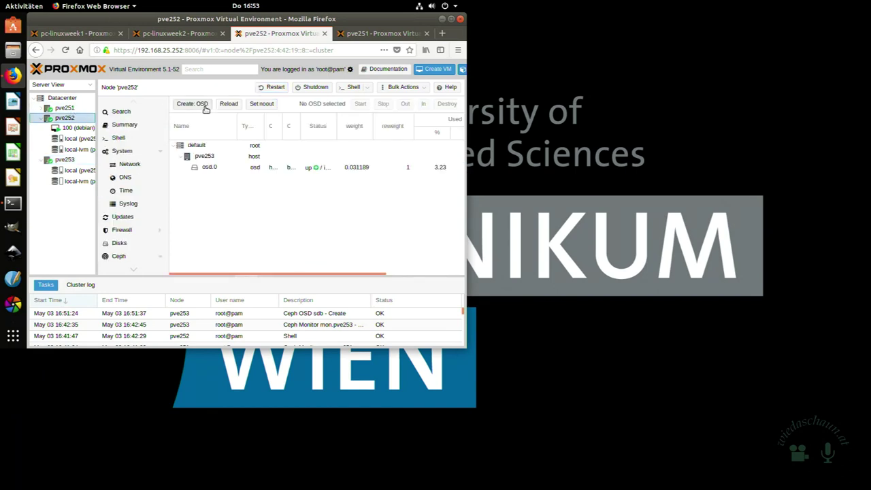
click(205, 107)
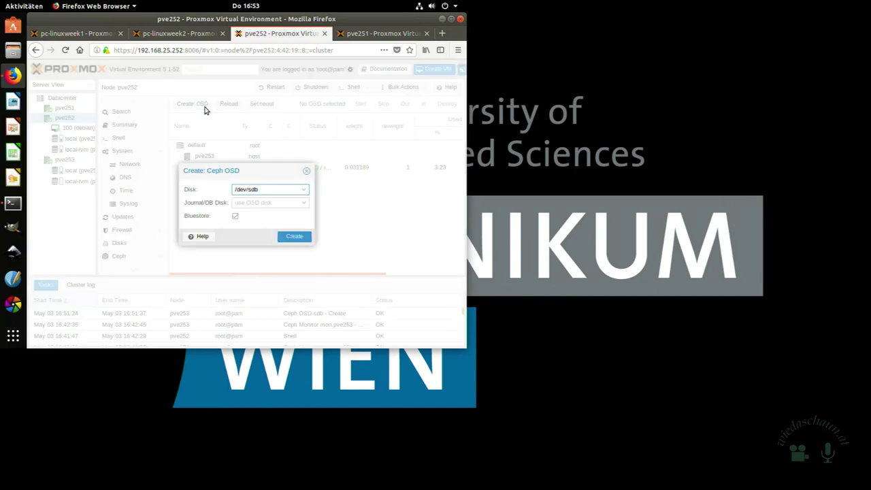
click(300, 240)
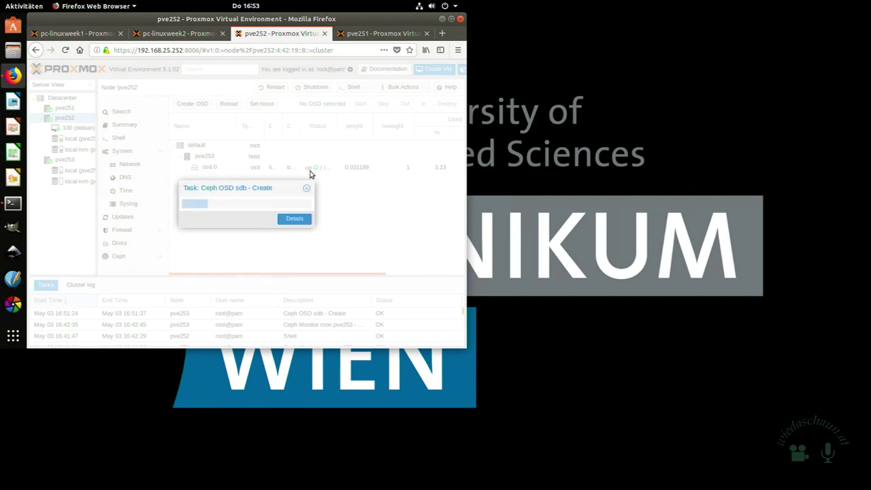
click(308, 188)
Switch to node pve251 and bring up its Create: Ceph OSD form for /dev/sdb
click(65, 108)
click(193, 104)
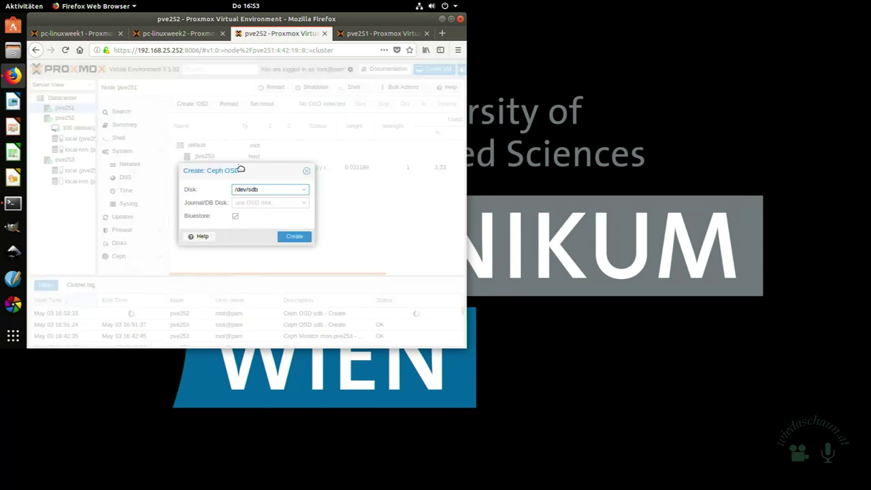
click(308, 172)
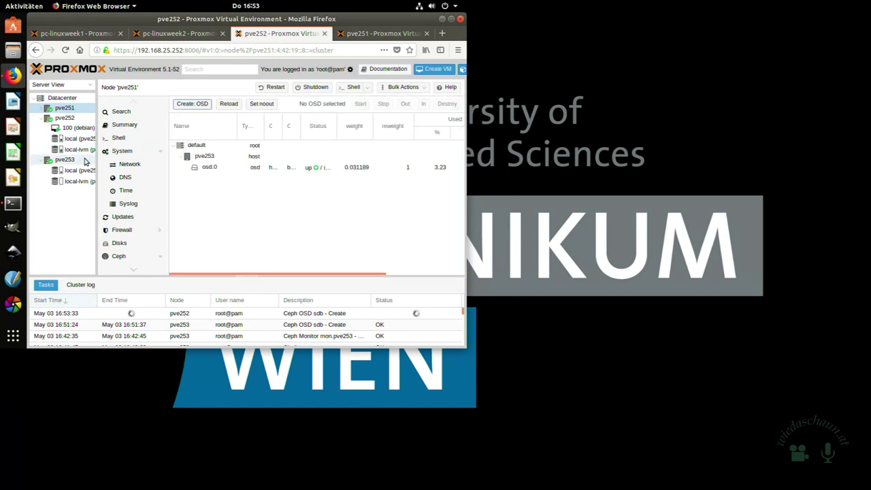
Create the OSD on pve251's /dev/sdb disk and reload the OSD list
click(233, 103)
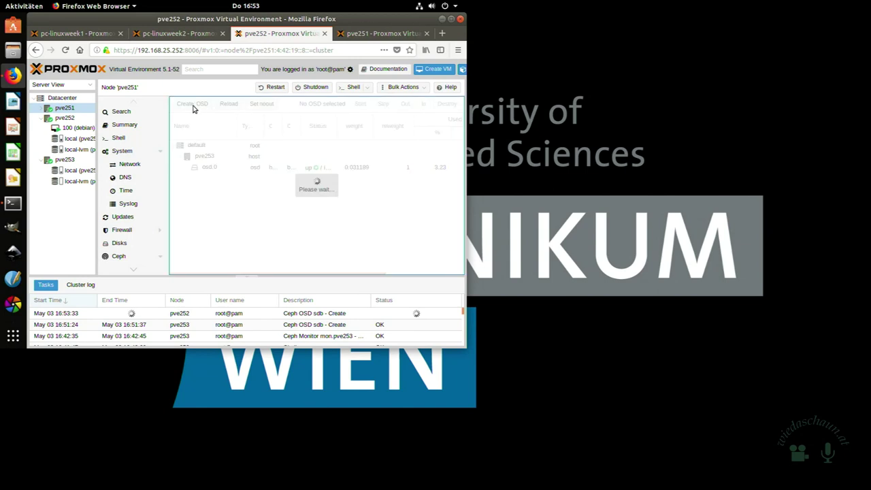
click(193, 103)
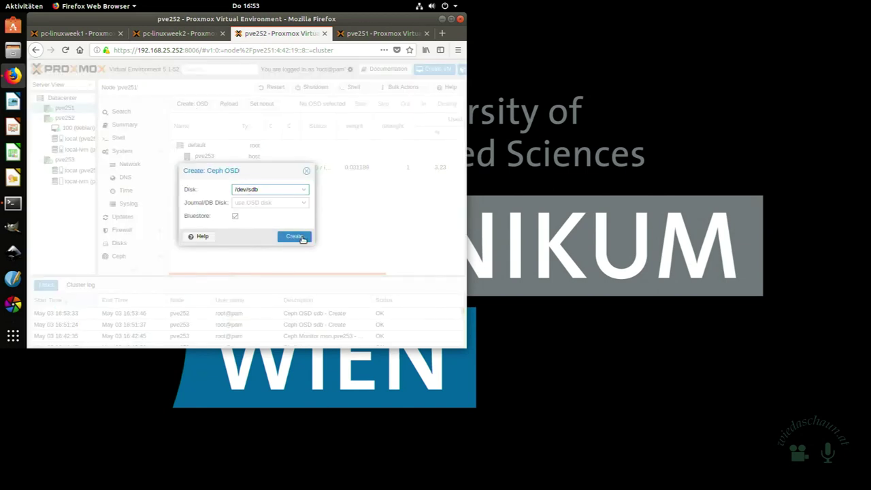
click(303, 237)
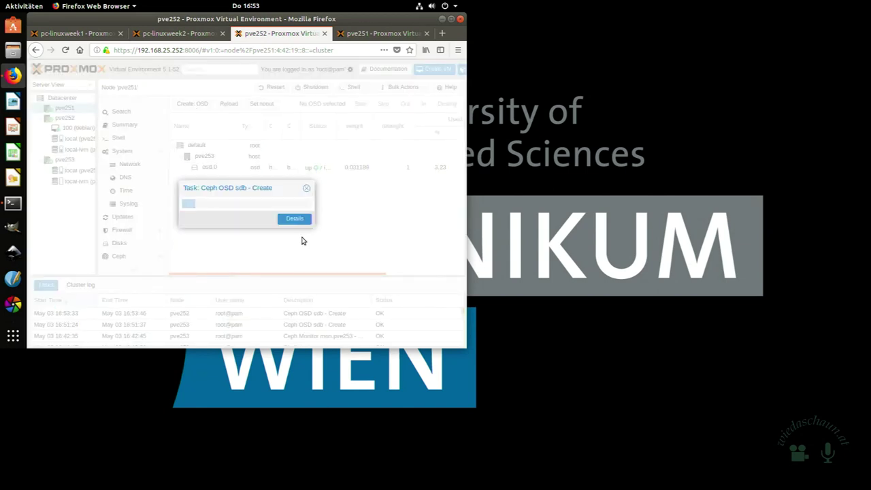
click(303, 189)
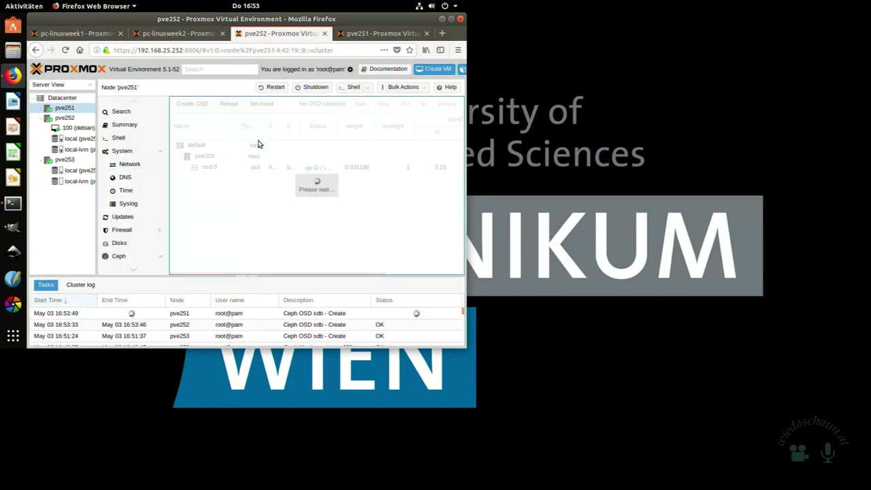
click(226, 104)
Refresh the OSD tree until osd.1 on pve252 is up, and widen Class to show hdd
click(79, 121)
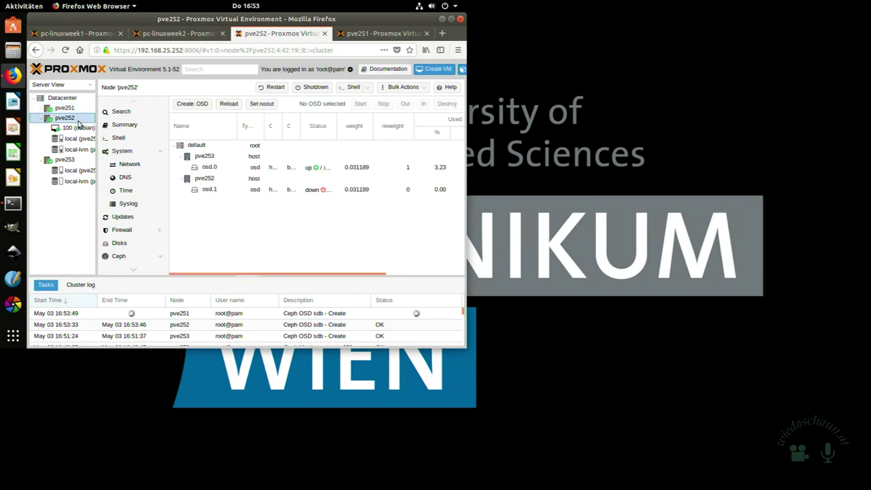
click(331, 190)
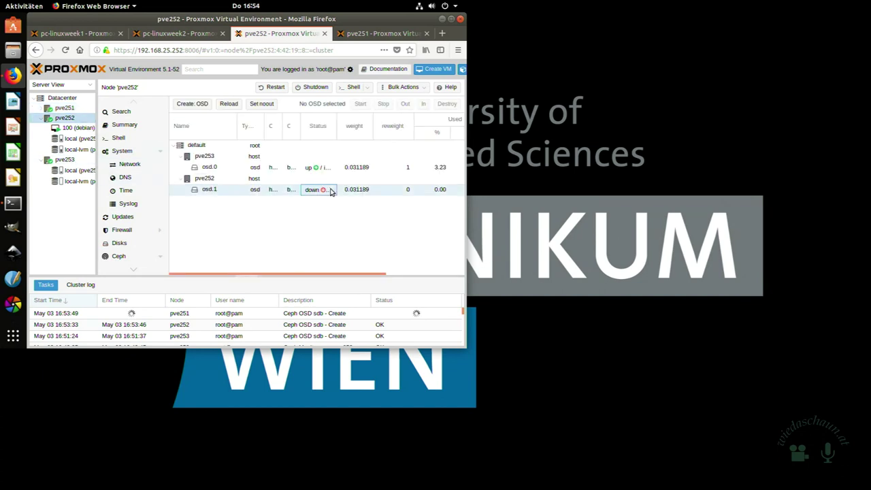
click(227, 104)
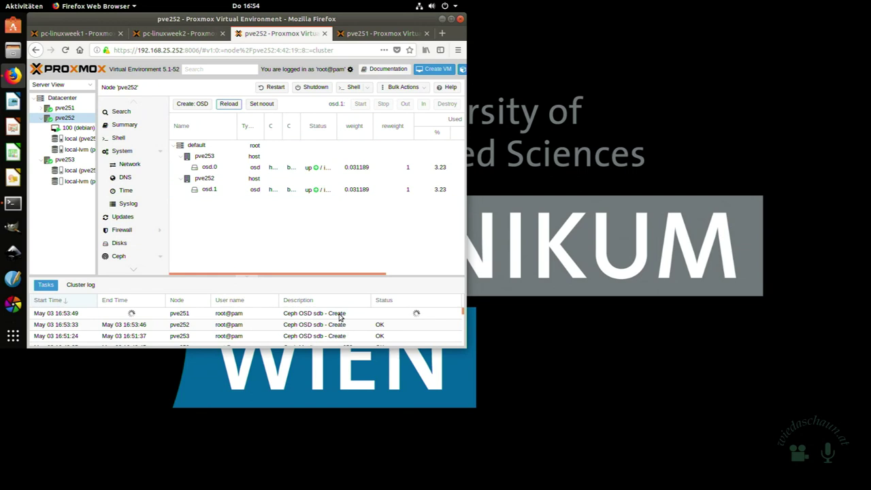
click(89, 109)
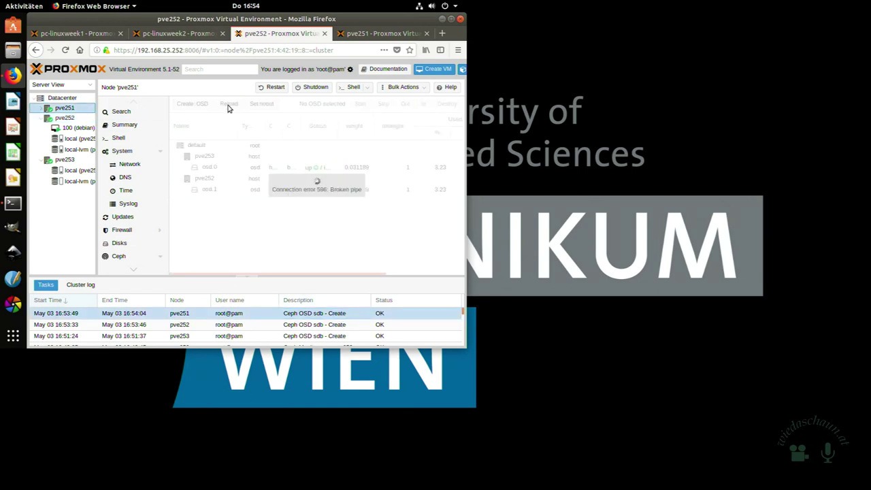
click(89, 118)
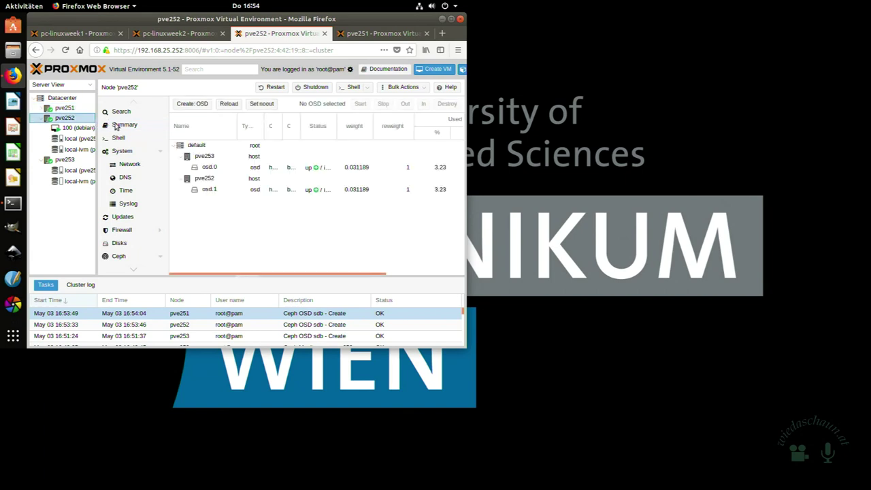
click(230, 108)
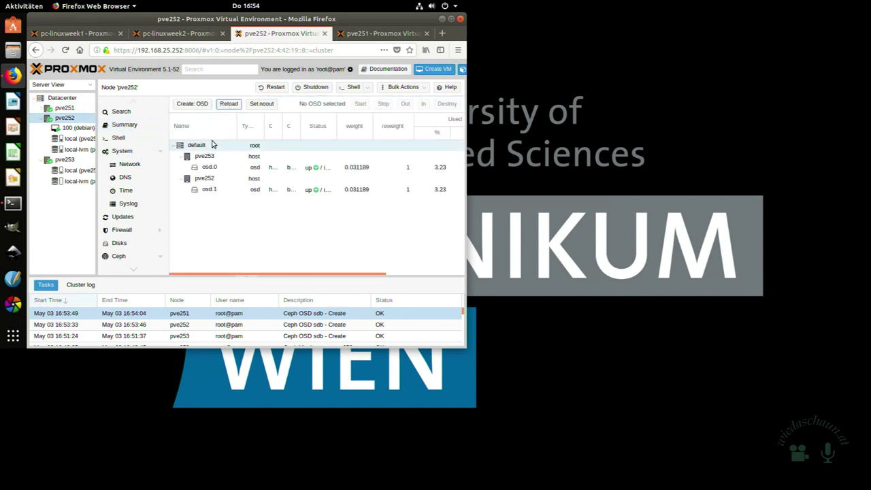
click(64, 108)
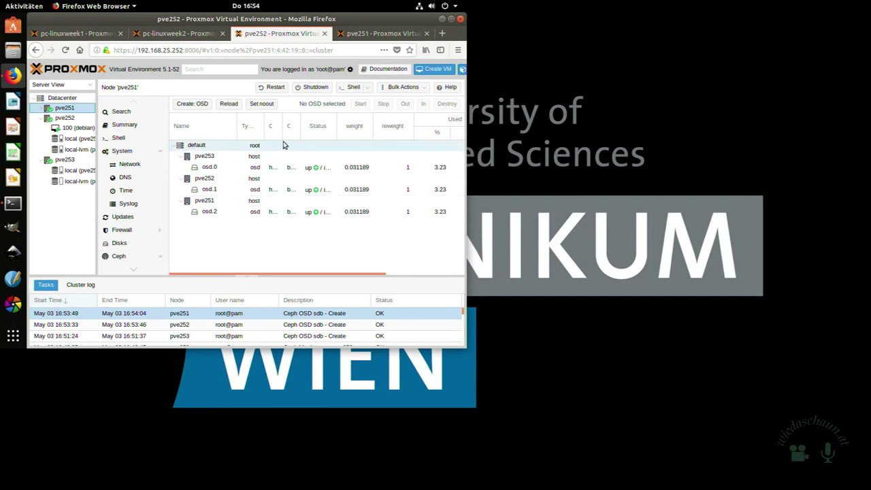
drag(283, 131, 285, 129)
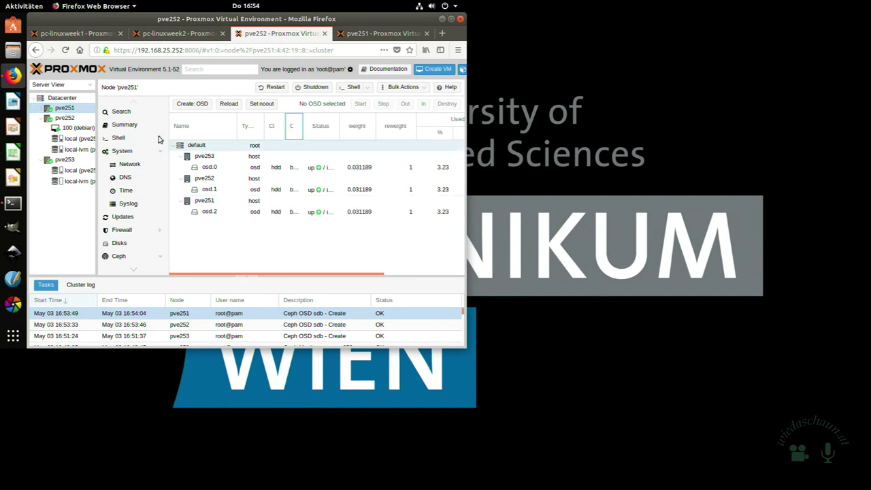
In the pc-linuxweek1 tab, collapse pc-linuxweek1 and 2, expand pc-linuxweek3 and show VM 301's hardware
click(80, 35)
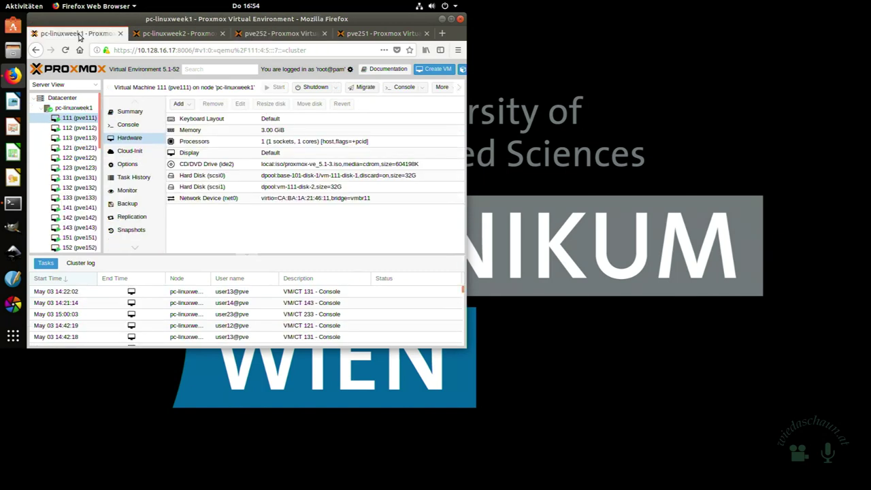
scroll(91, 189, down, 4)
scroll(91, 189, down, 5)
scroll(90, 198, up, 8)
scroll(74, 197, down, 5)
scroll(77, 217, up, 4)
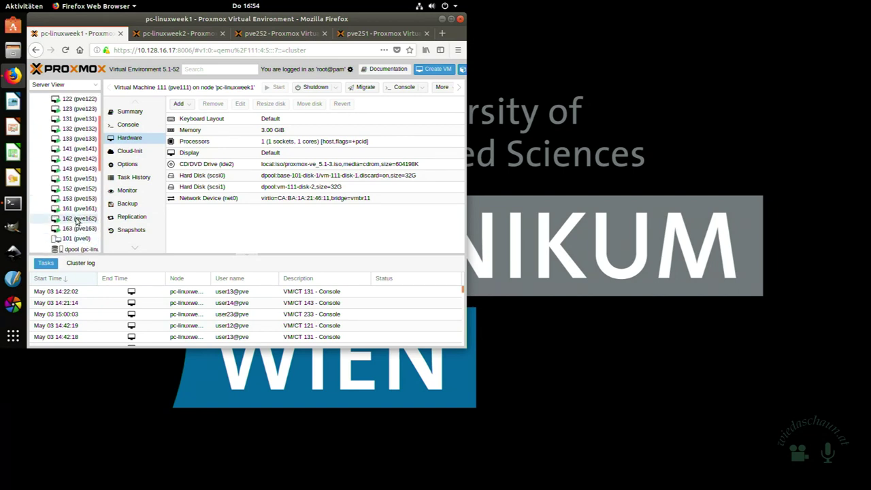
scroll(77, 219, up, 3)
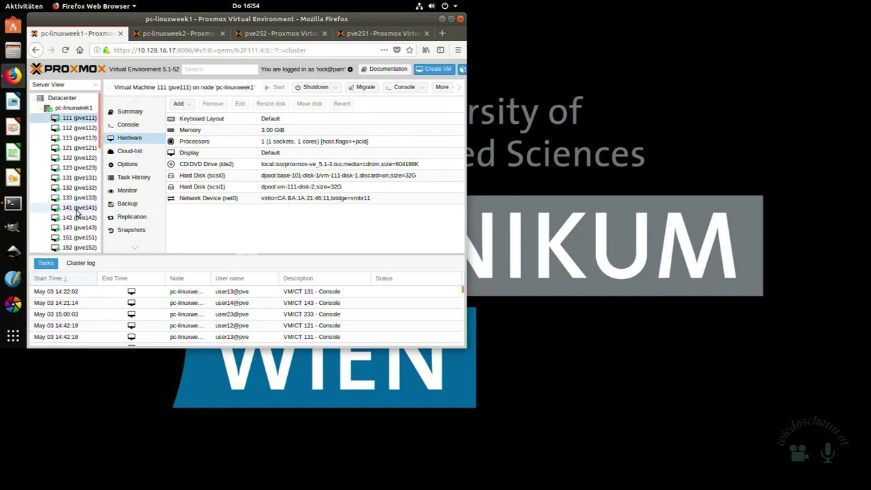
click(40, 108)
click(40, 118)
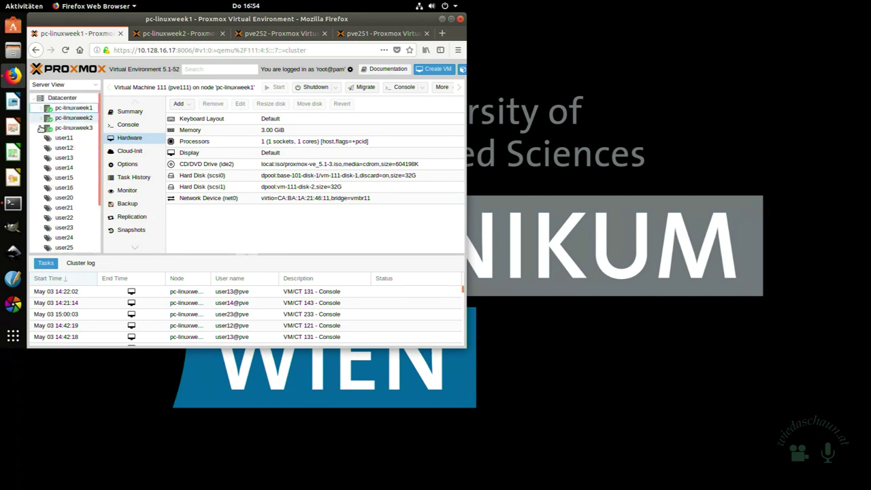
click(40, 128)
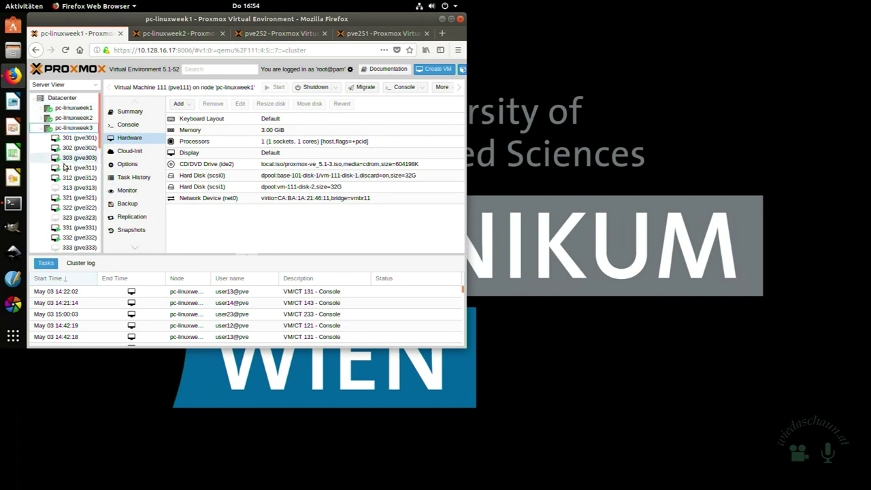
click(87, 138)
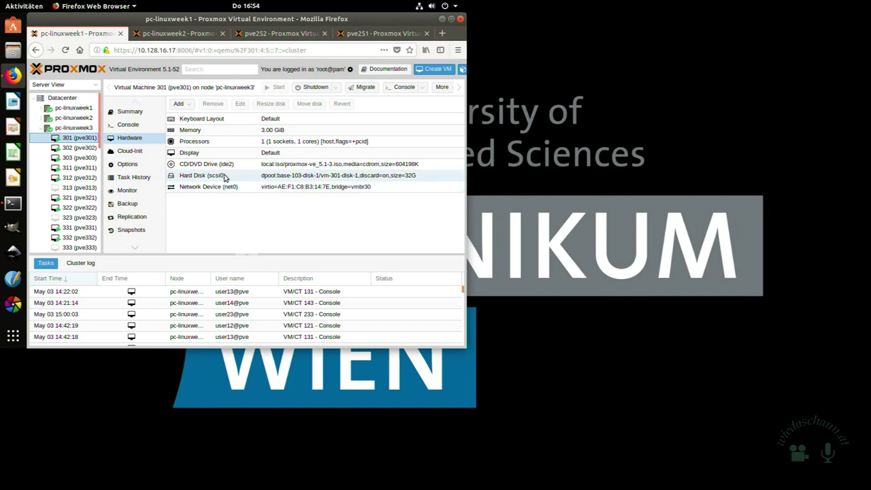
Rerun the edited qm set loop to add 32G dpool scsi1 disks to VMs 301–303
key(alt+Tab)
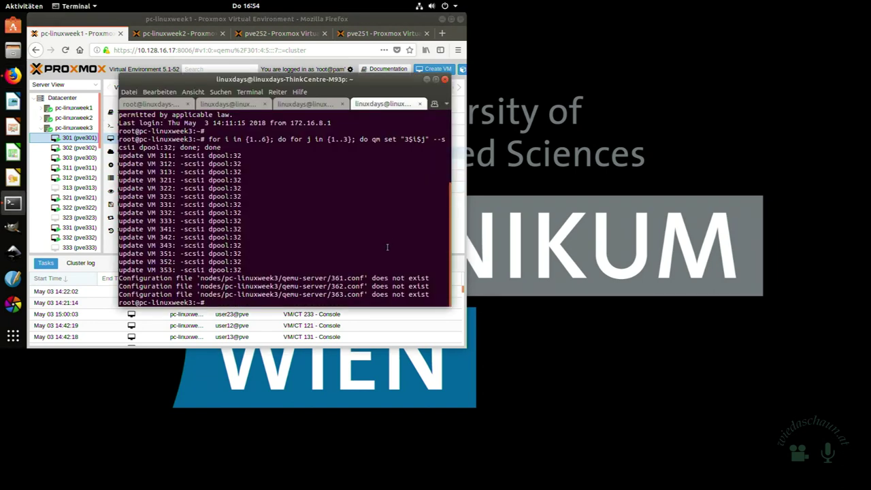
key(alt+Tab)
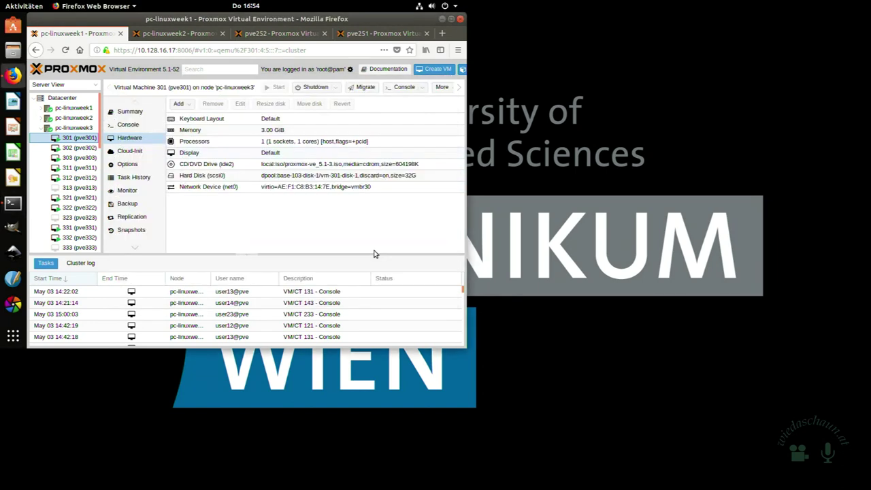
key(alt+Tab)
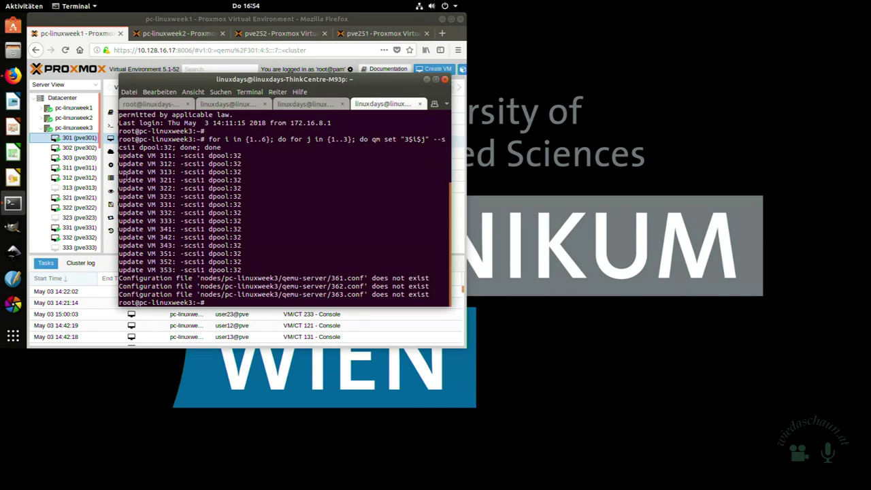
key(Up)
key(Up)
key(Down)
key(Left)
key(Left)
key(Left)
key(Left)
key(Left)
key(Left)
key(Left)
key(Left)
key(Left)
key(Left)
key(Left)
key(Left)
key(Left)
key(Left)
key(Left)
key(Left)
key(Left)
key(Left)
key(Left)
key(Left)
key(Left)
key(Left)
key(Left)
key(Left)
key(Left)
key(Left)
key(Left)
key(Left)
key(Left)
key(Left)
key(Left)
key(Left)
key(Left)
key(Left)
key(Left)
key(Left)
key(Left)
key(Left)
key(Left)
key(Left)
key(Delete)
text(0)
key(Right)
key(Right)
key(Delete)
text(1)
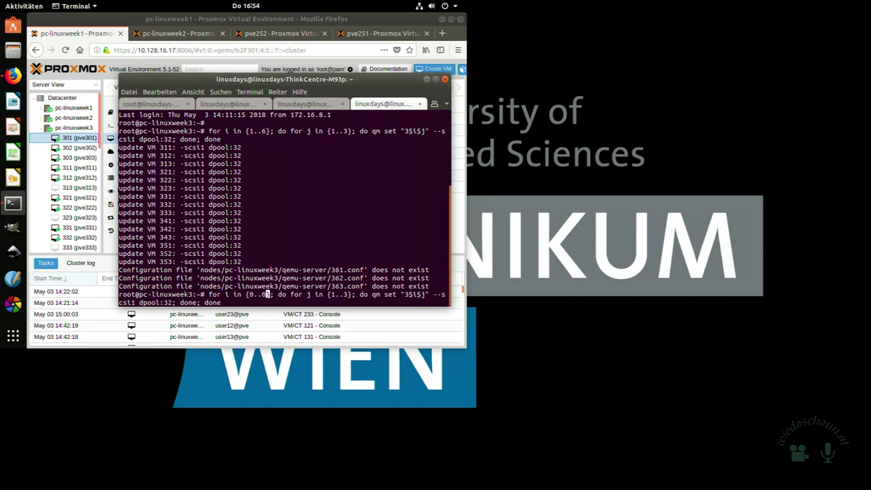
key(Right)
key(Right)
key(Right)
key(Right)
key(Right)
key(Right)
key(Right)
key(Right)
key(Right)
key(Right)
key(Right)
key(Right)
key(Right)
key(Right)
key(Right)
key(Right)
key(Right)
key(Right)
key(Right)
key(Right)
key(Return)
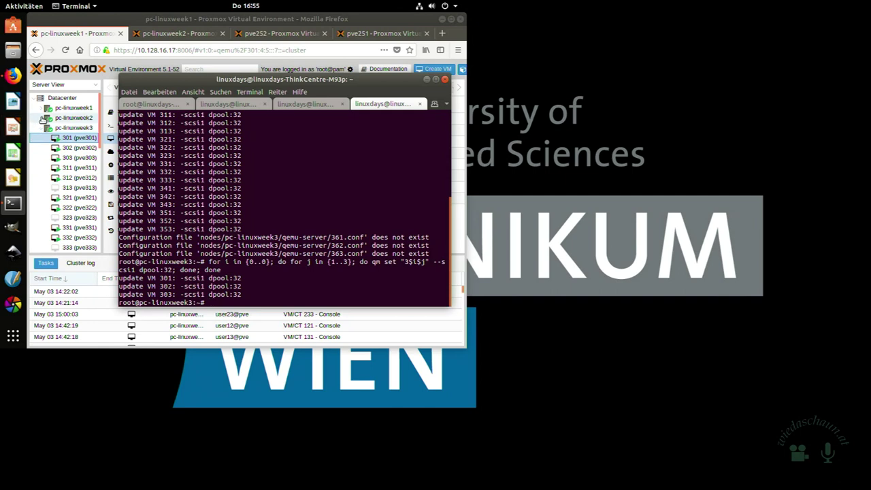
In the pc-linuxweek2 session, edit and rerun the loop to add scsi1 disks to VMs 201–202
click(42, 118)
click(43, 119)
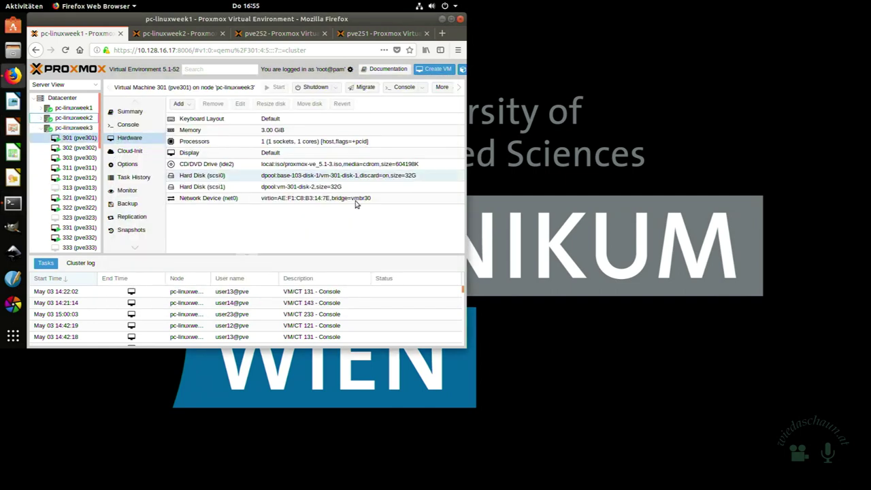
key(alt+Tab)
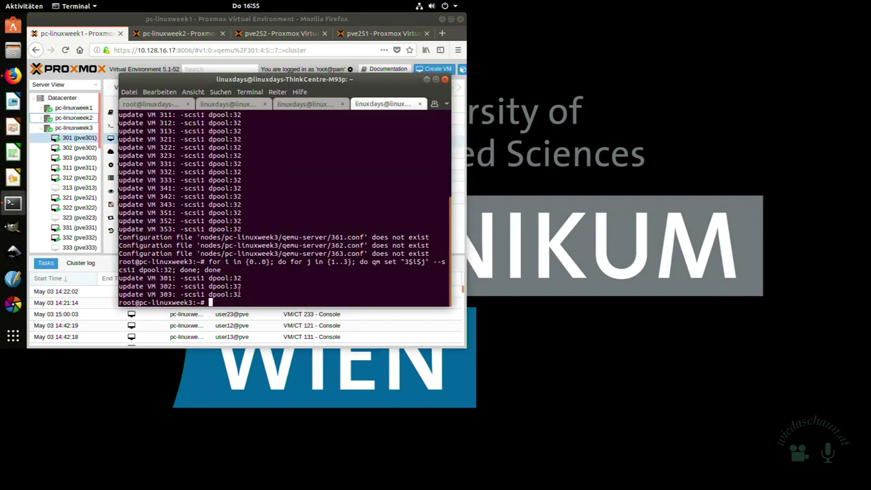
click(325, 103)
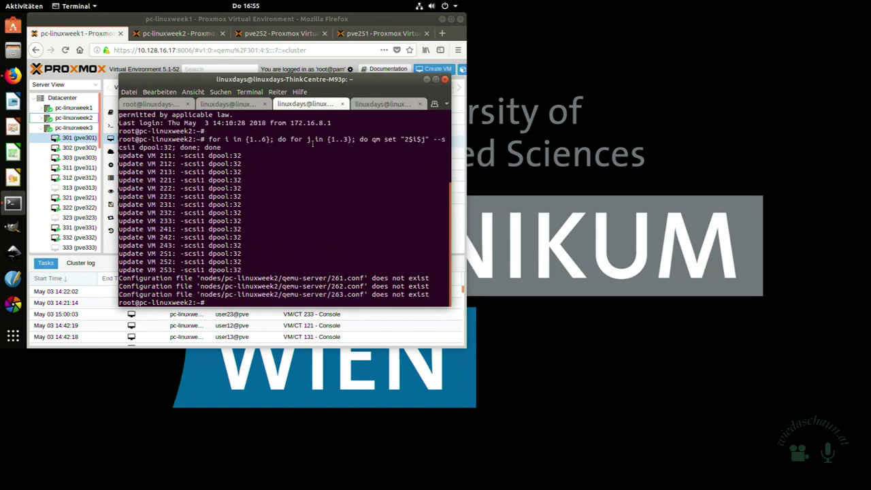
key(Up)
key(Left)
key(Left)
key(Left)
key(Left)
key(Left)
key(Left)
key(Left)
key(Left)
key(Left)
key(Left)
key(Left)
key(Left)
key(Left)
key(Left)
key(Left)
key(Left)
key(Left)
key(Left)
key(Left)
key(Left)
key(Left)
key(Left)
key(Left)
key(Left)
key(Left)
key(Left)
key(Left)
key(Left)
key(Left)
key(Left)
key(Left)
key(Left)
key(Left)
key(Left)
key(Left)
key(Left)
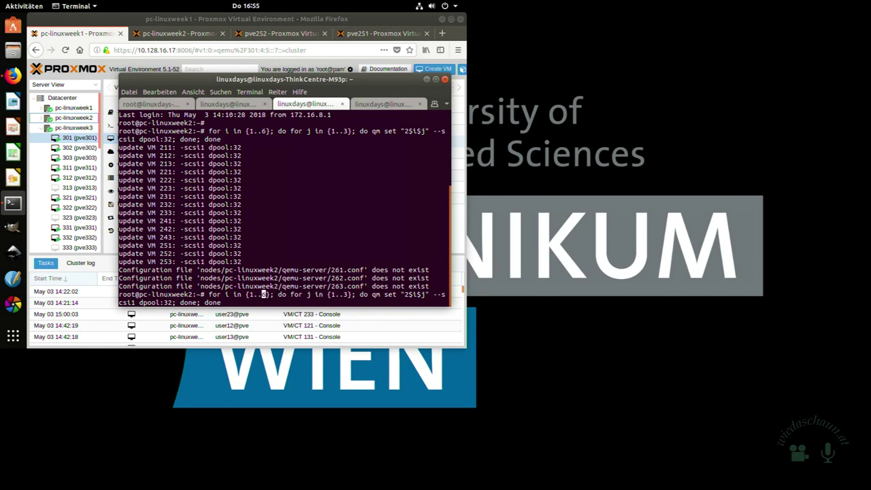
key(Left)
key(Left)
key(Left)
key(Delete)
text(6)
key(Return)
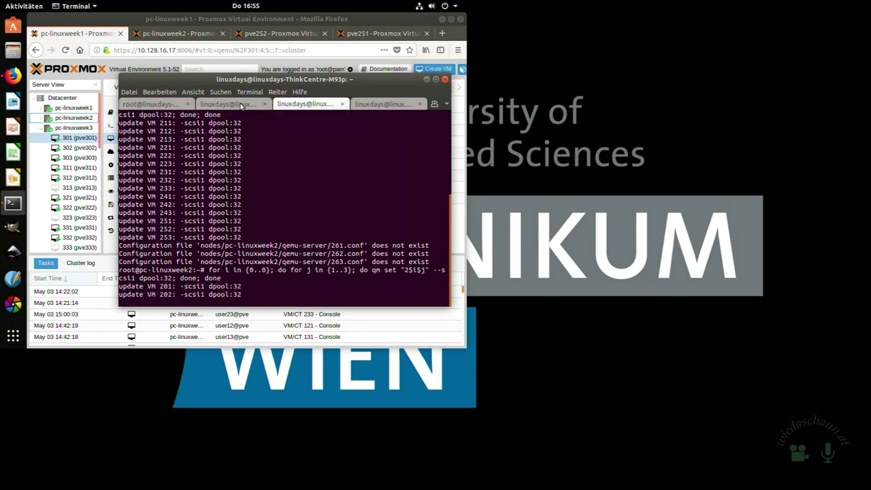
In the pc-linuxweek1 session, edit the loop to {0..0} and add scsi1 dpool:32 to VM 101
click(241, 107)
key(Up)
key(Home)
key(Right)
key(Right)
key(Right)
key(Right)
key(Right)
key(Right)
key(Right)
key(Right)
key(Right)
key(Right)
key(Delete)
text(0)
key(Right)
key(Right)
key(Right)
key(Delete)
text(0)
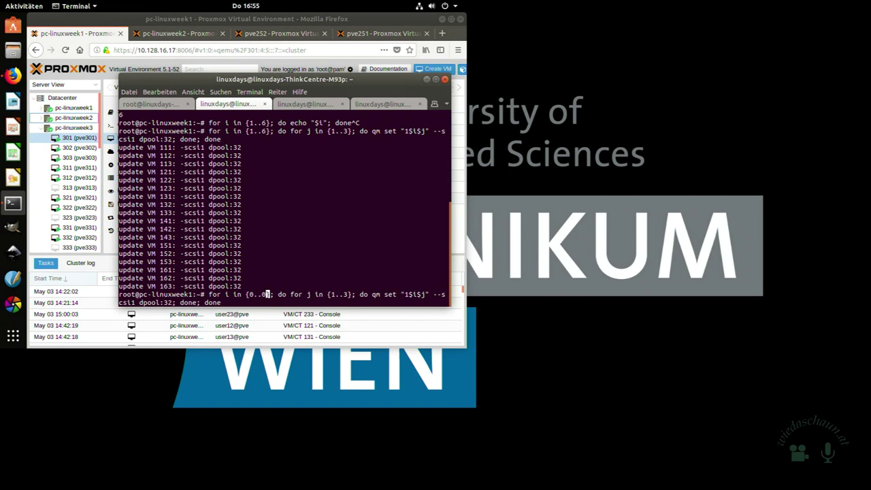
key(Return)
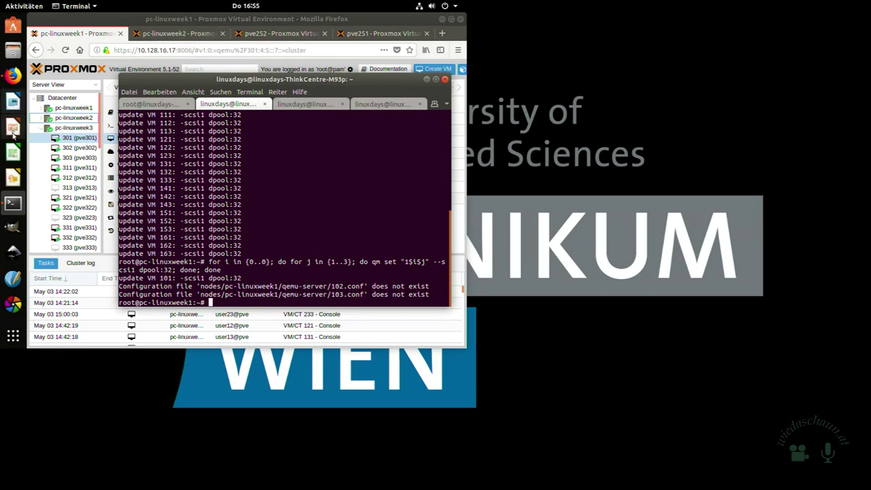
click(39, 109)
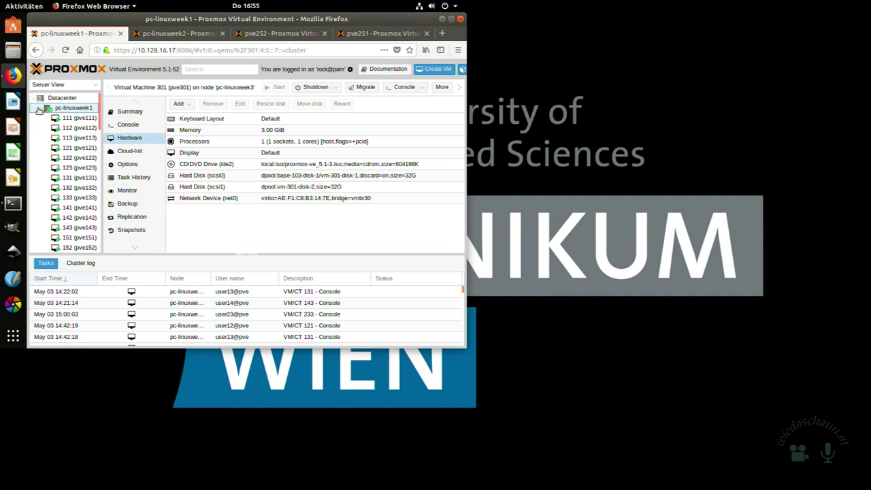
On the pve252 cluster tab, check pve251's Ceph status (HEALTH_OK, three OSDs) and open its empty Pools page
click(39, 109)
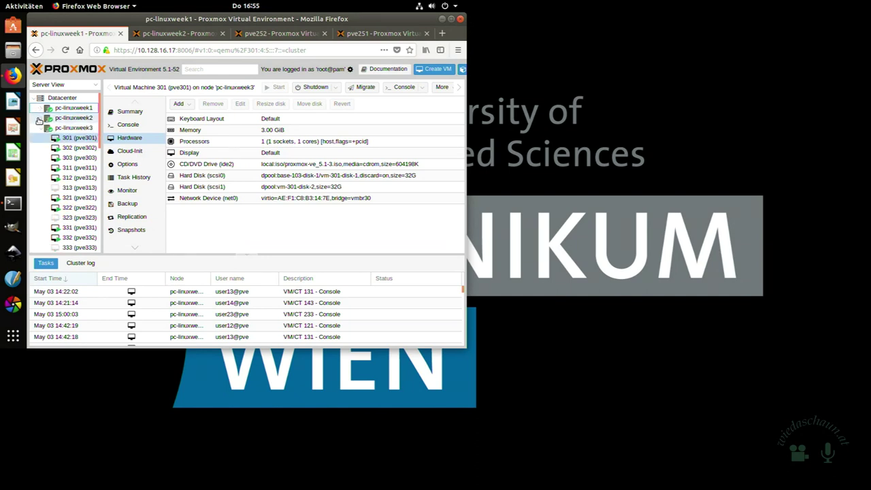
click(198, 35)
click(247, 35)
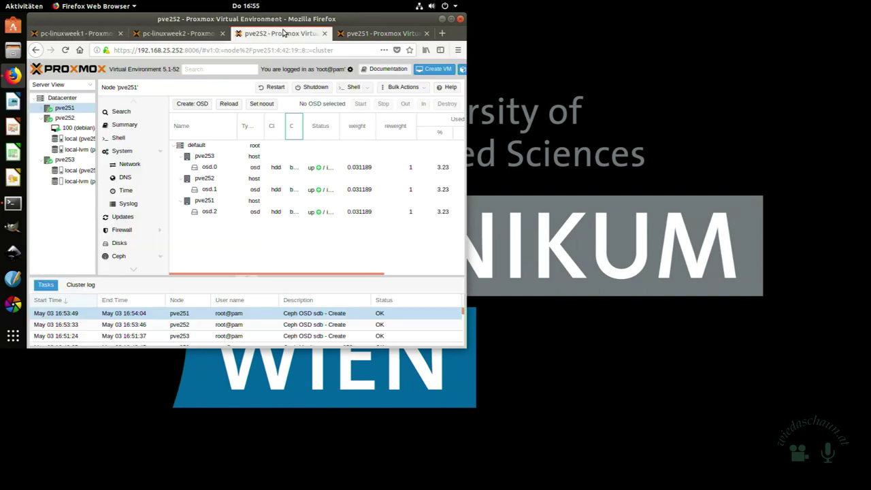
key(Down)
drag(340, 128, 345, 128)
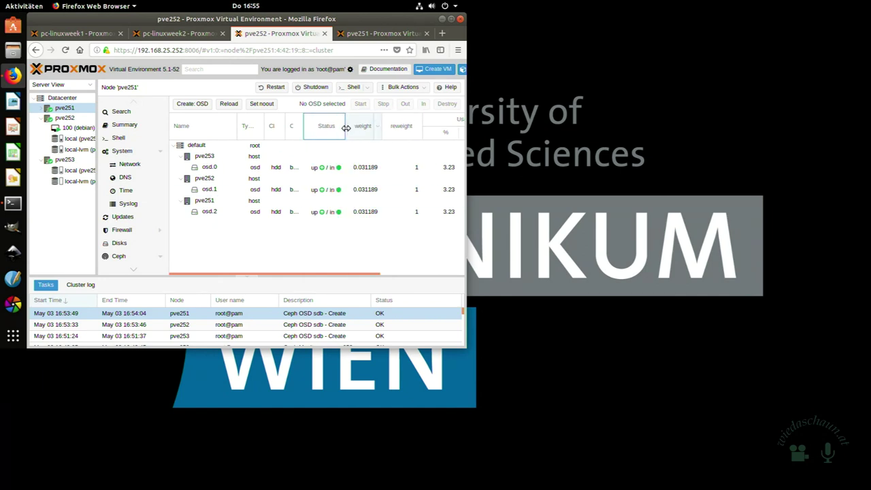
key(Down)
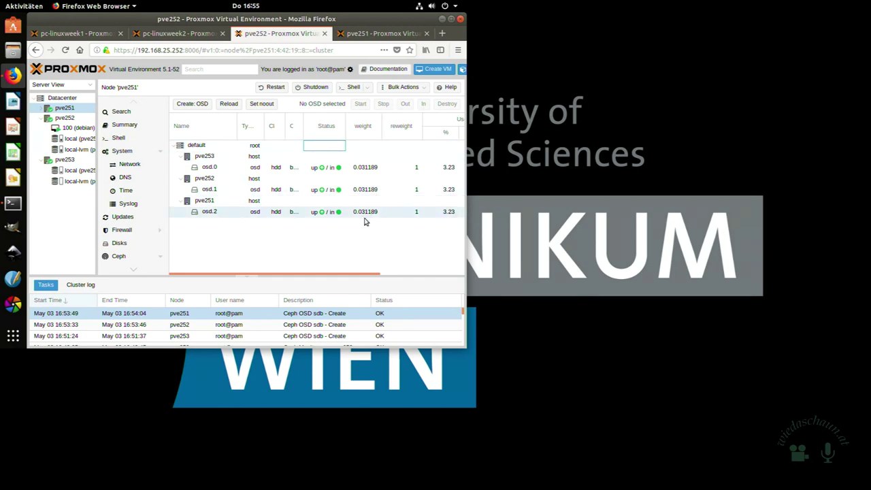
scroll(133, 215, down, 2)
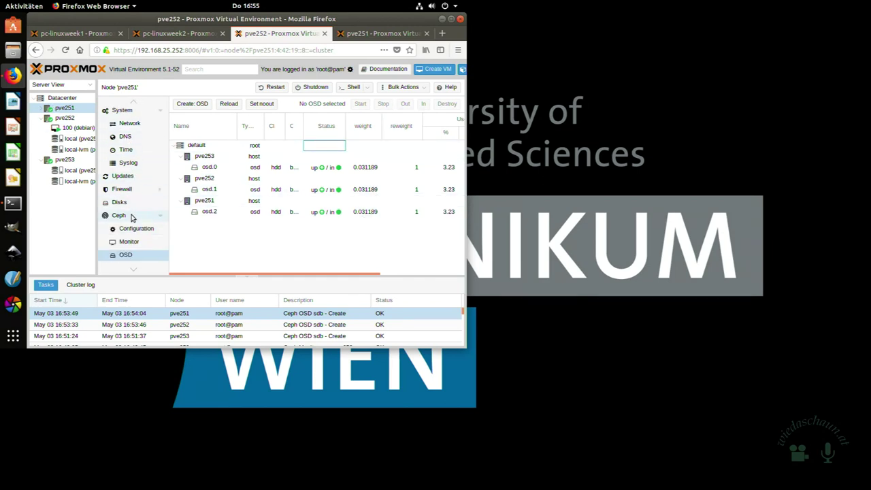
click(119, 215)
scroll(397, 189, down, 2)
scroll(398, 188, down, 2)
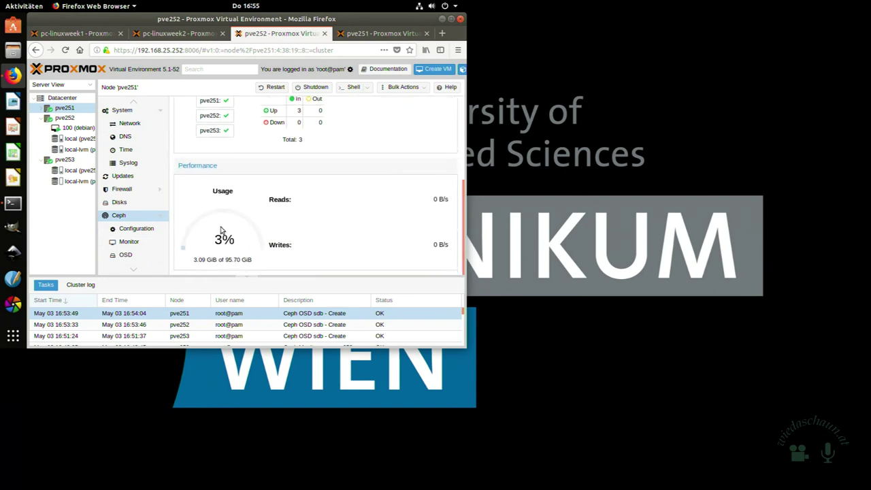
scroll(139, 248, down, 2)
click(132, 225)
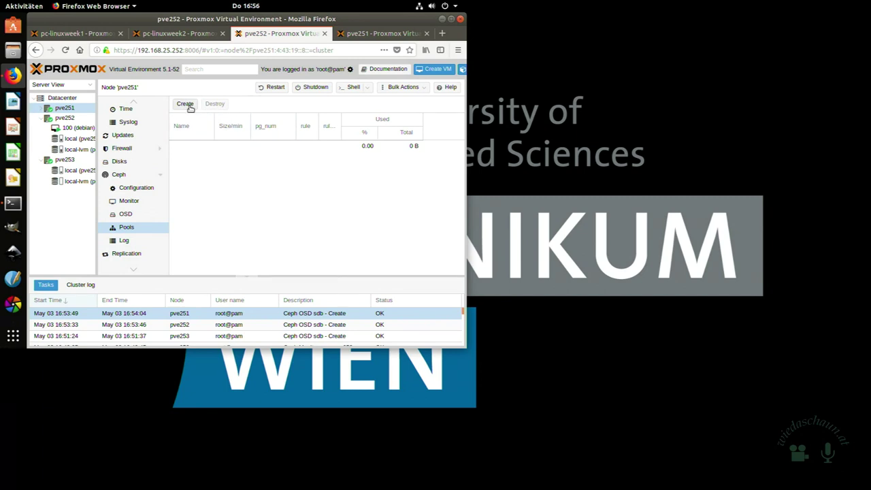
Fill in a new pool named cephstore: size 3/2, replicated_rule, 64 PGs, with Add Storages ticked
click(185, 104)
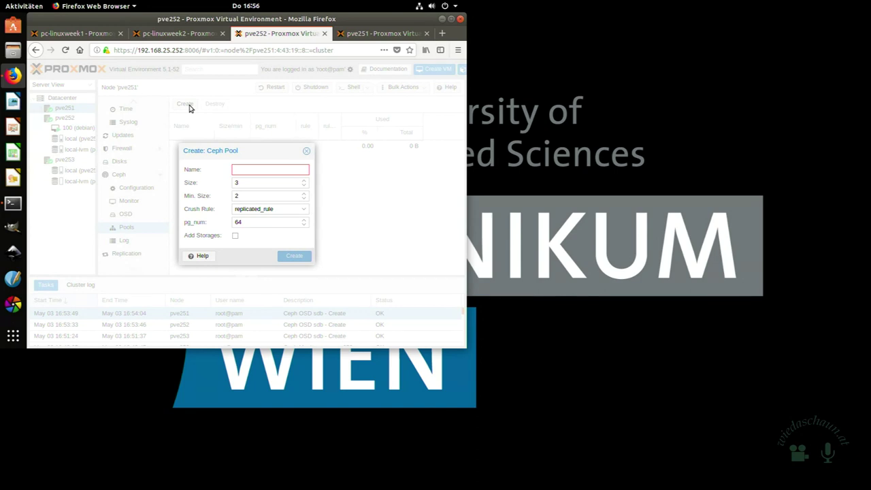
text(s)
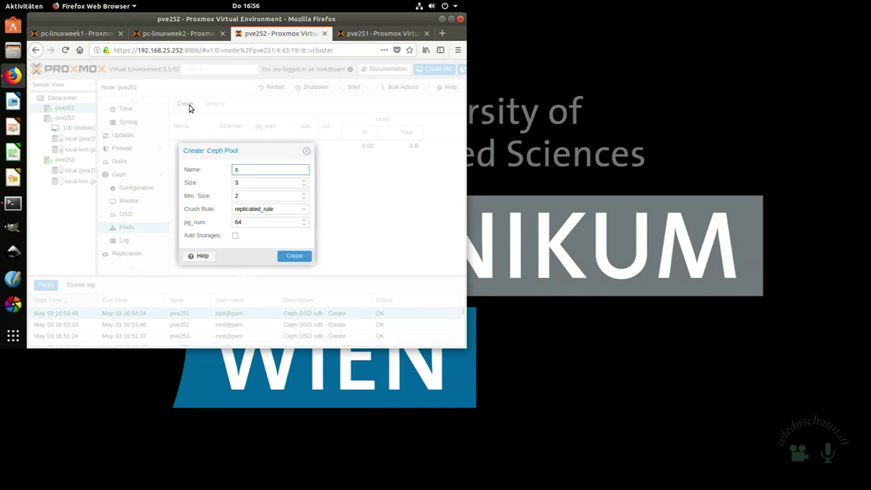
text(tore)
key(Home)
text(ceph)
click(254, 202)
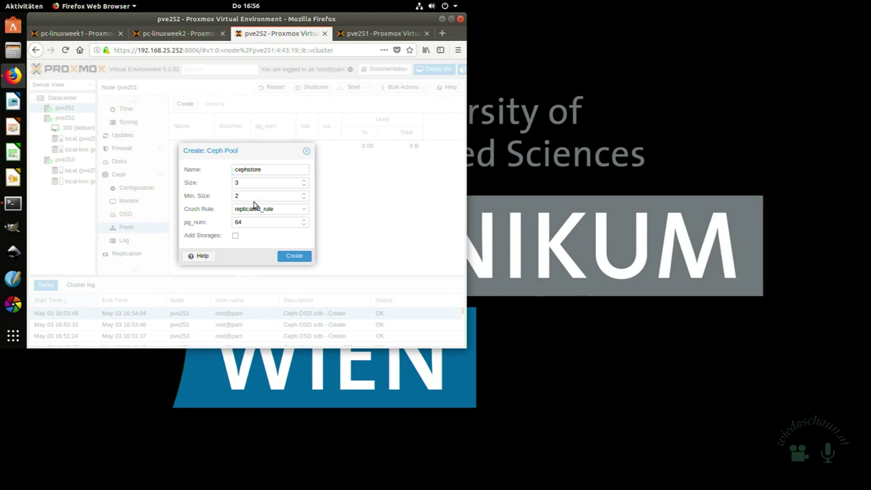
click(255, 196)
click(259, 245)
click(250, 195)
click(258, 180)
click(251, 195)
click(250, 207)
click(250, 207)
click(249, 223)
click(235, 236)
Create the cephstore pool and close its finished task log
click(302, 257)
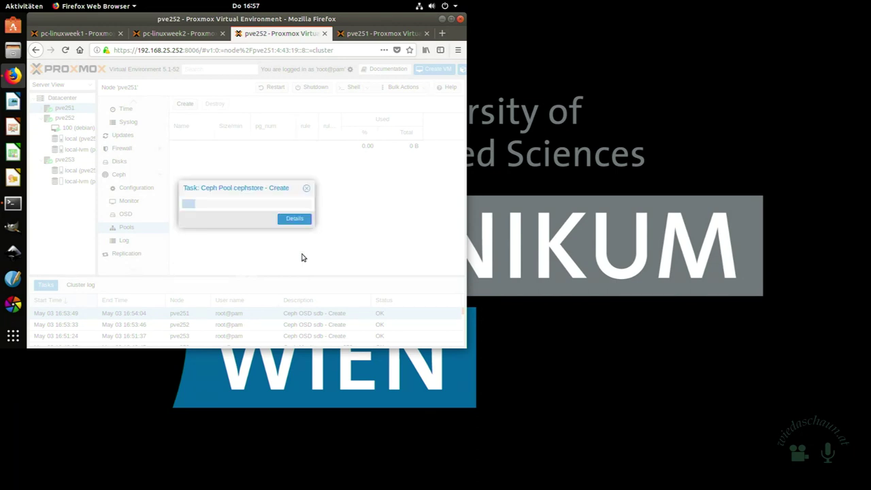
click(303, 219)
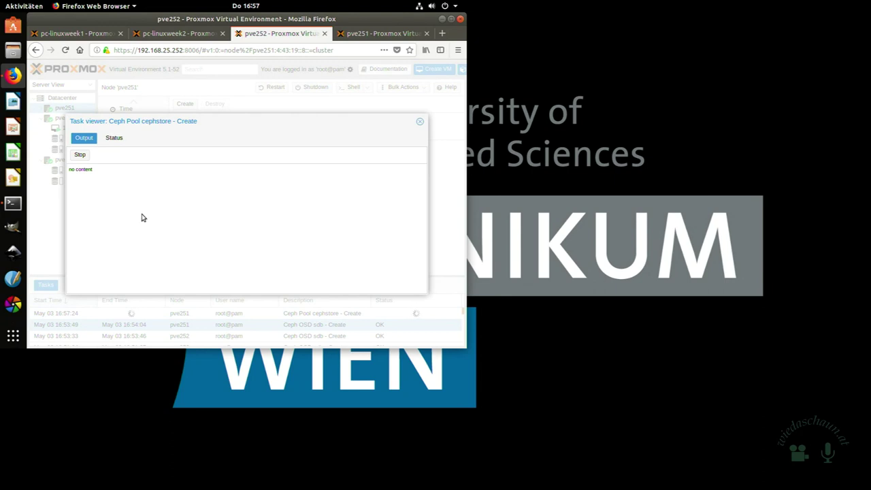
drag(200, 121, 215, 161)
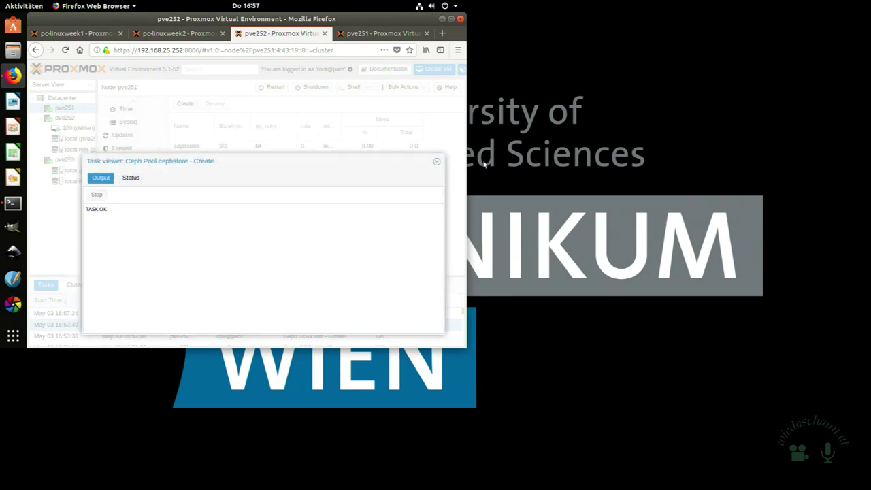
click(435, 164)
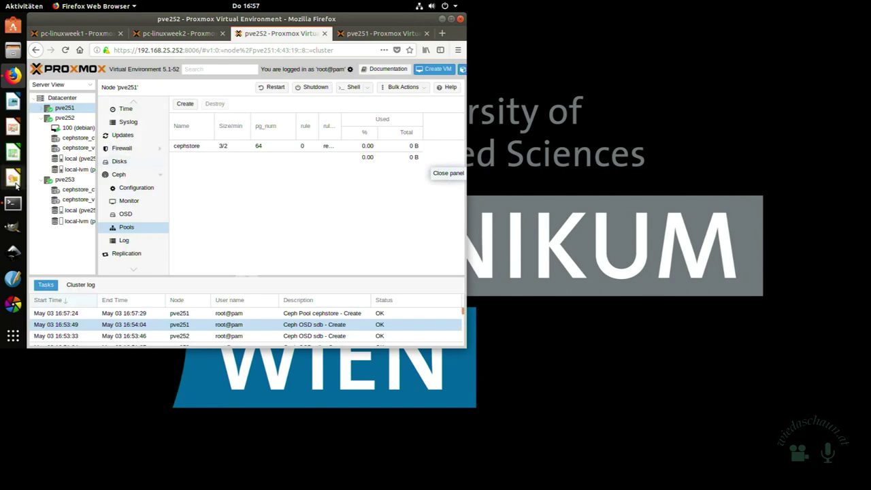
click(83, 146)
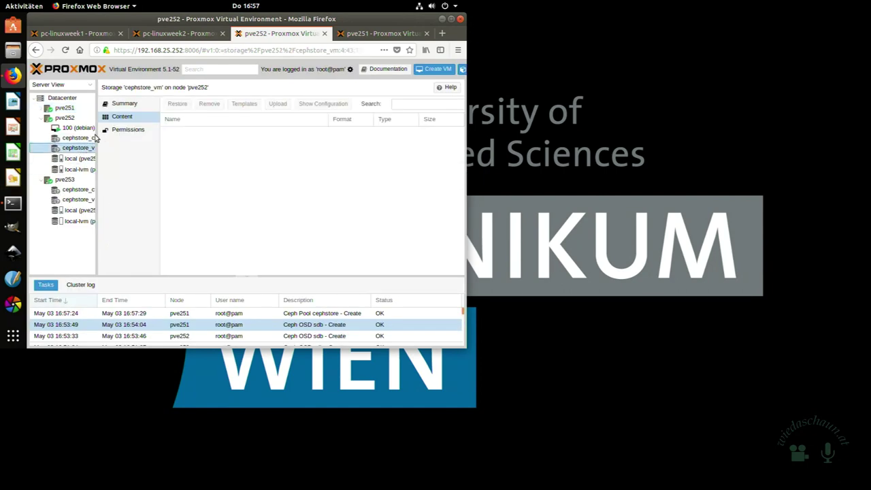
Browse the empty cephstore_ct and cephstore_vm storages on pve252, then show Datacenter's cluster25 overview
drag(96, 139, 112, 139)
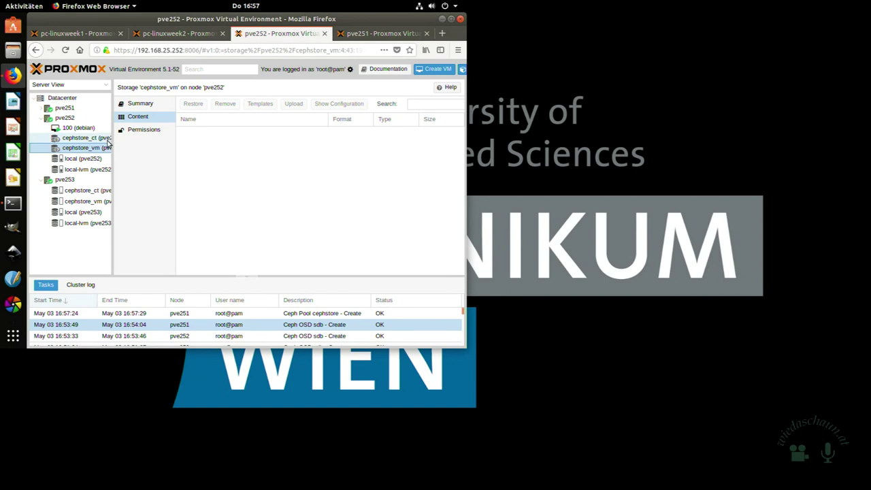
click(66, 139)
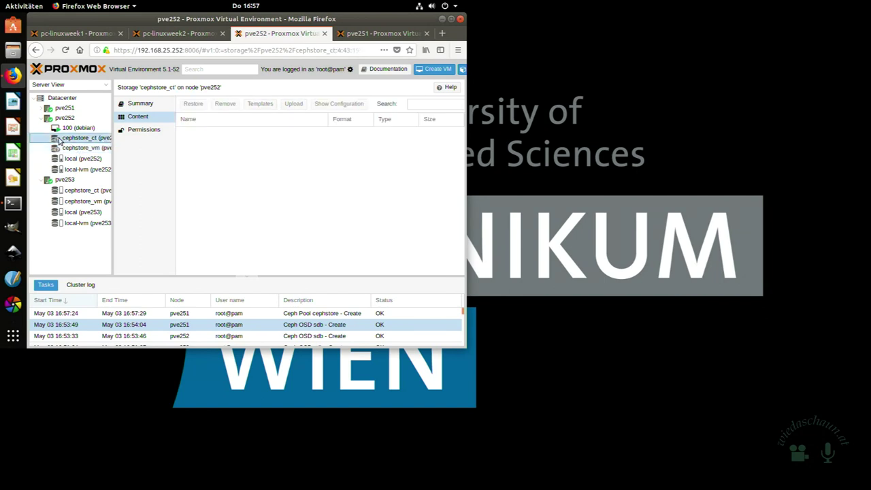
click(85, 148)
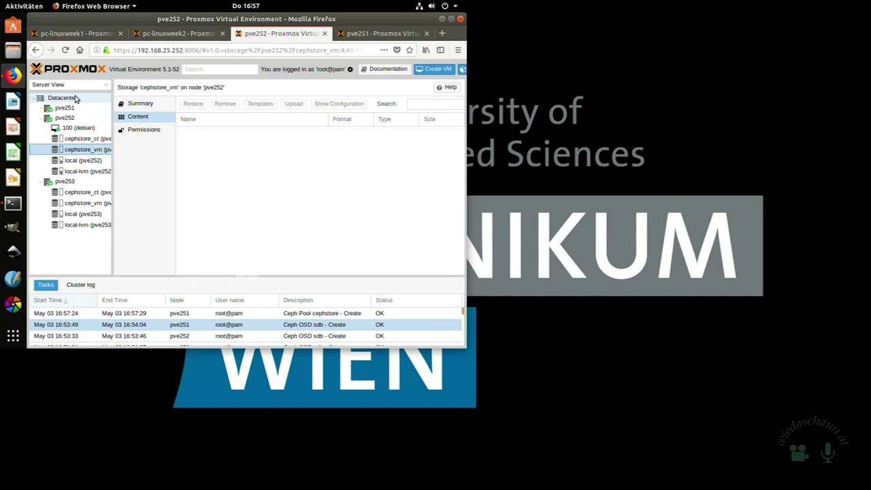
click(74, 98)
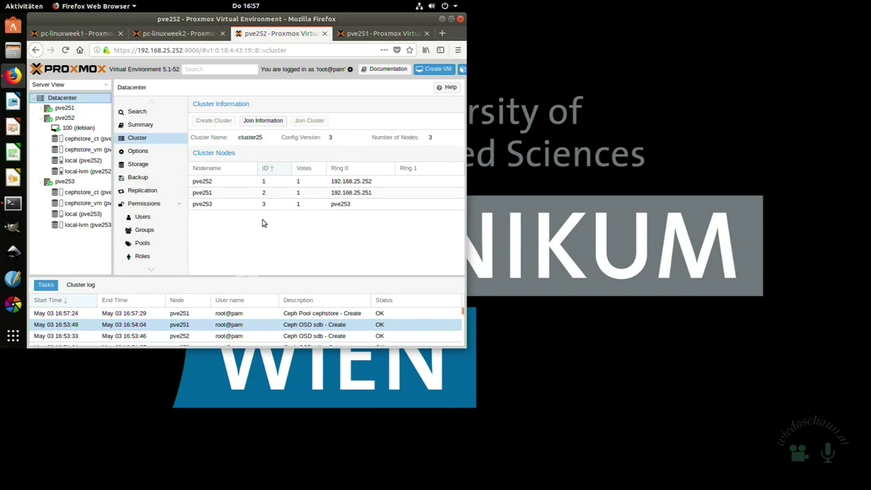
In Datacenter's Storage list, inspect cephstore_ct's RBD settings and close without saving
click(146, 164)
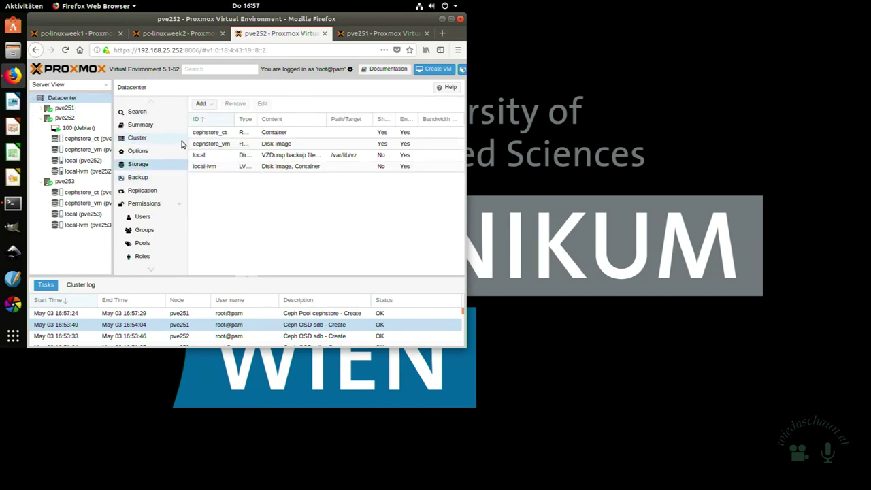
drag(114, 161, 58, 158)
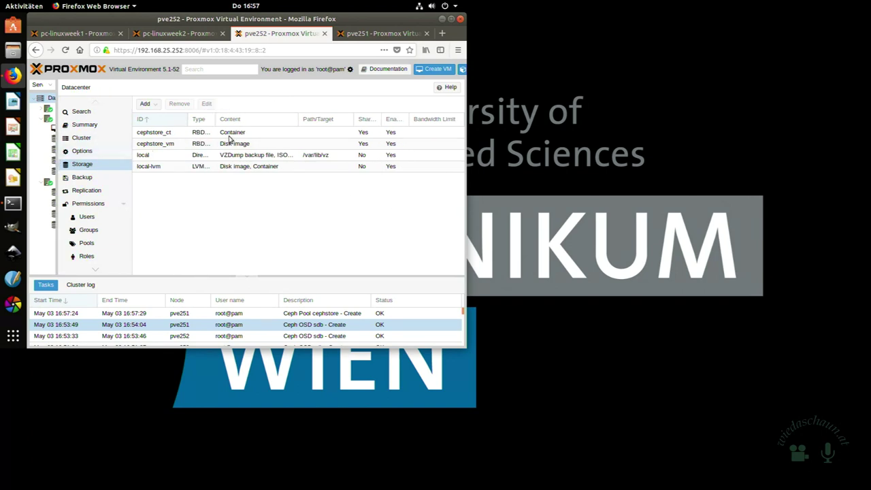
double_click(195, 135)
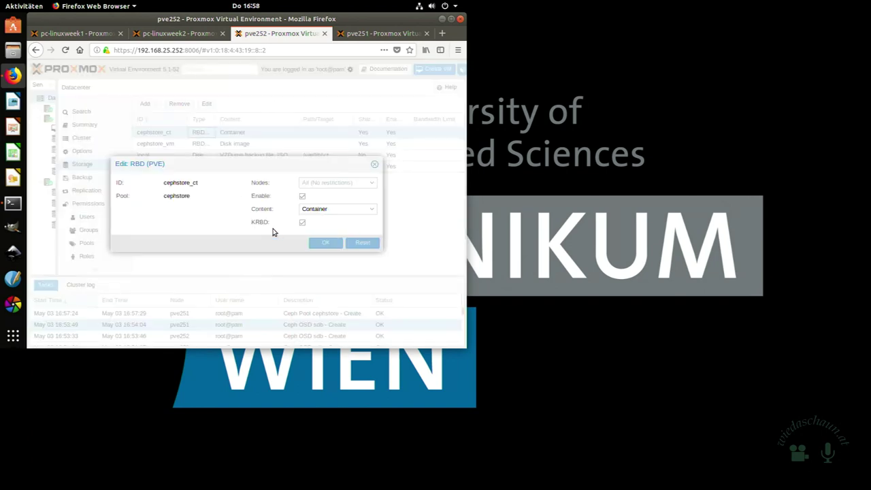
click(302, 228)
click(374, 163)
Inspect cephstore_vm's RBD settings, leaving it enabled, and close without saving
double_click(184, 143)
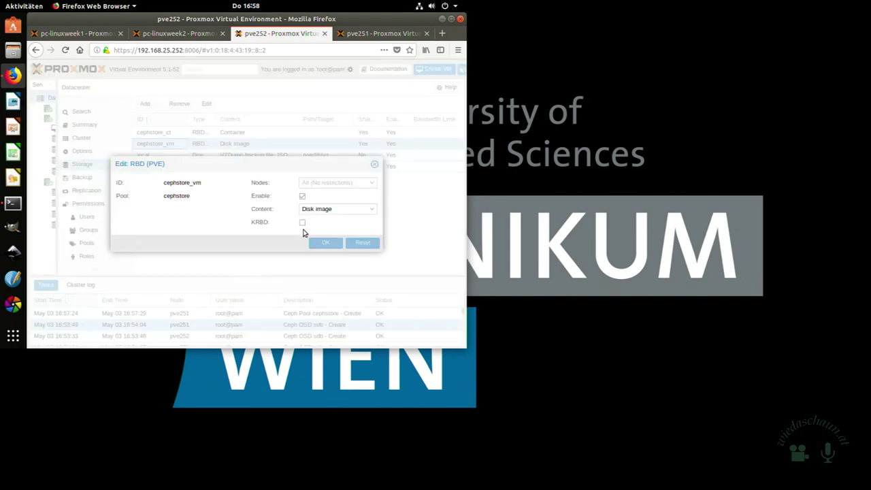
click(303, 197)
click(302, 197)
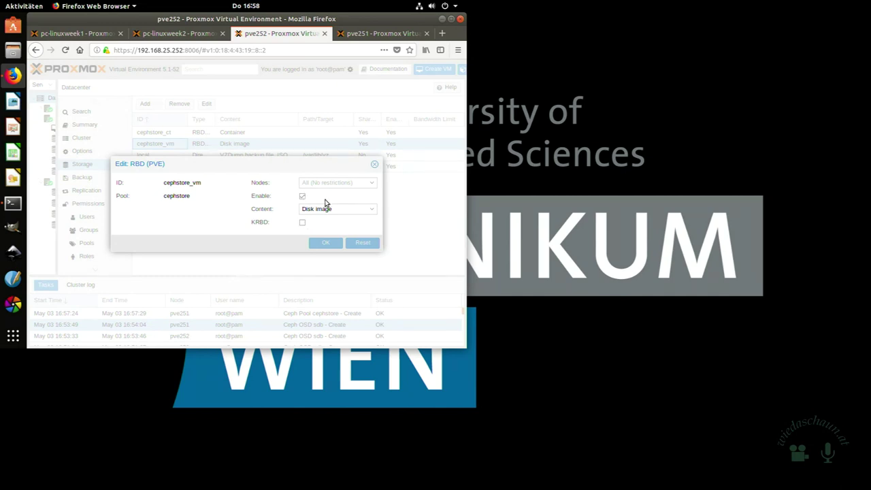
click(375, 166)
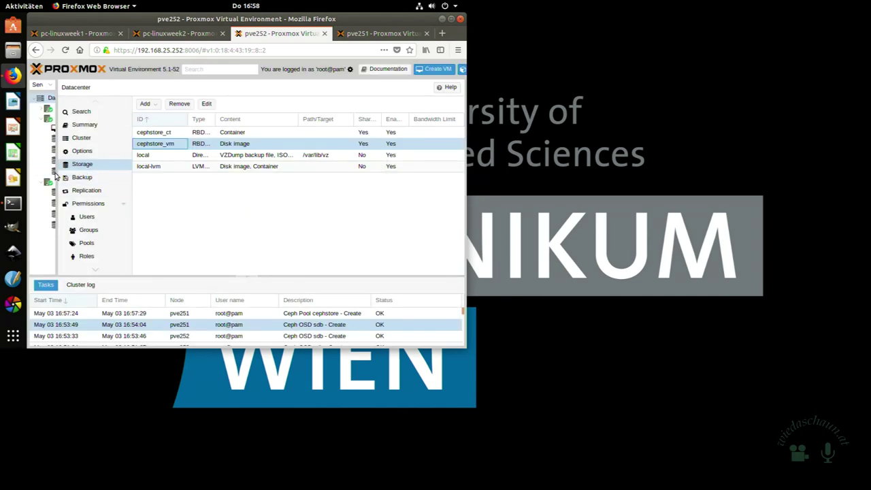
drag(57, 175, 96, 174)
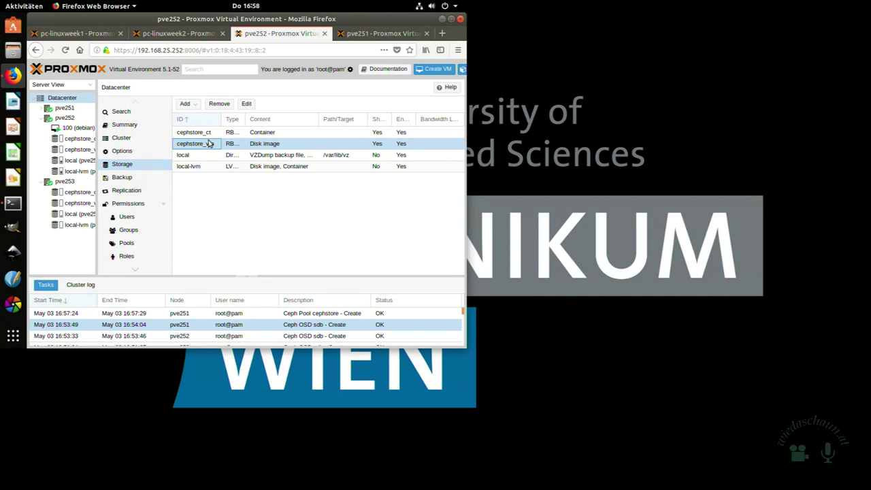
Move VM 100's scsi0 hard disk to cephstore_vm target storage with Delete source ticked
click(78, 127)
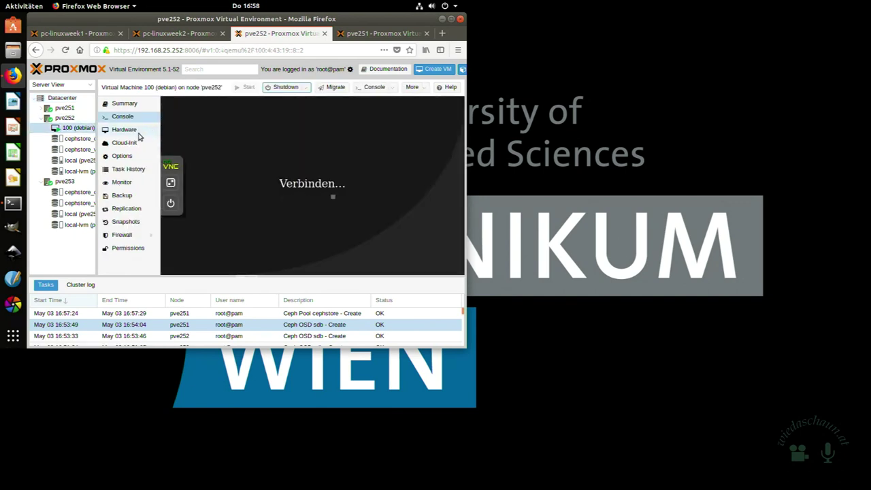
click(136, 129)
click(230, 176)
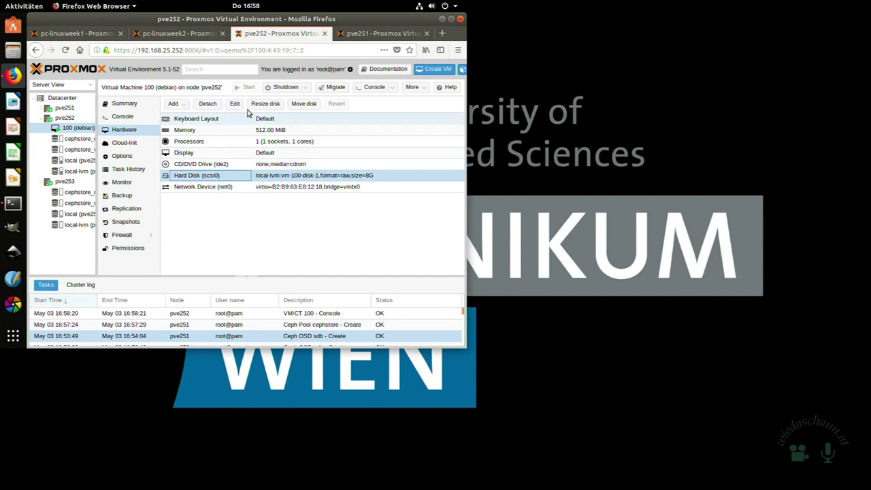
click(304, 104)
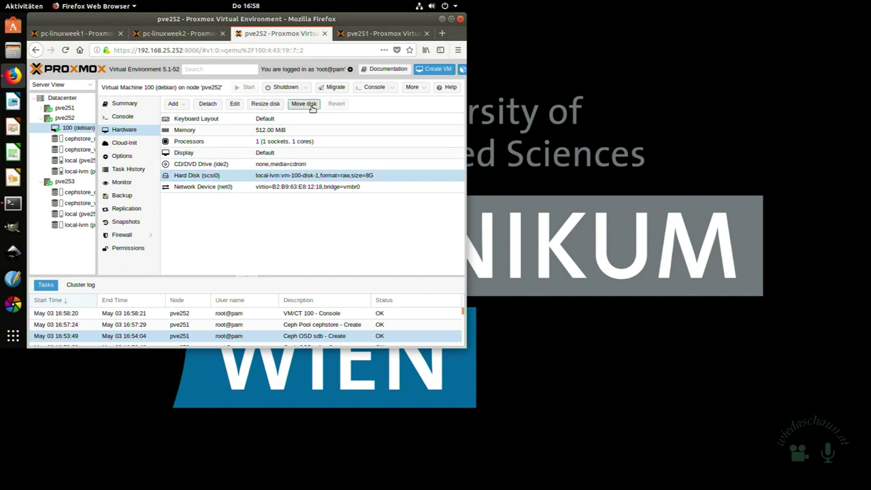
click(257, 197)
click(260, 223)
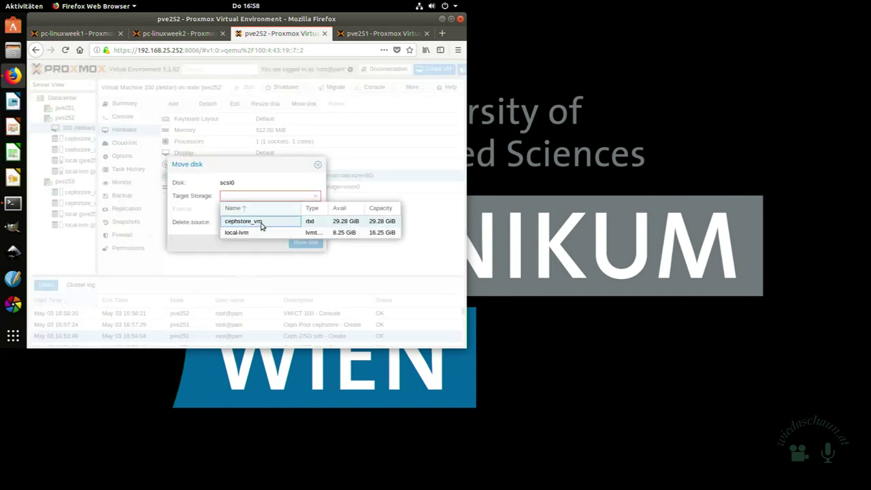
click(223, 223)
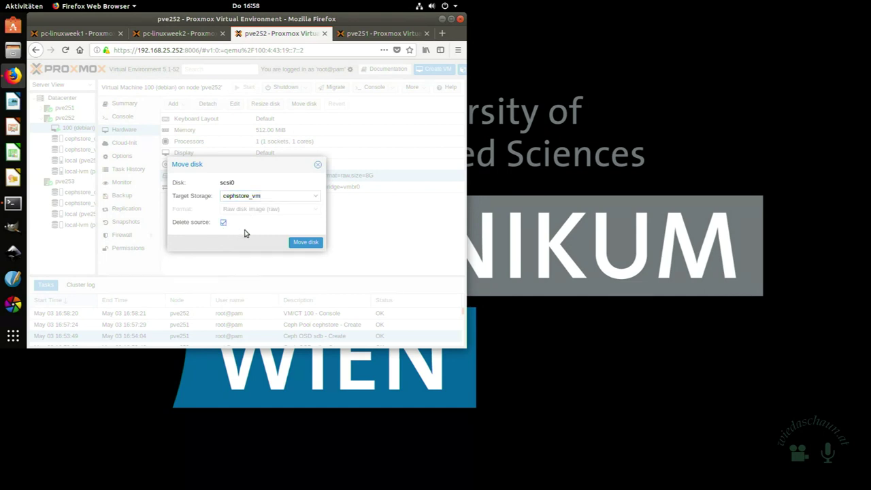
click(311, 245)
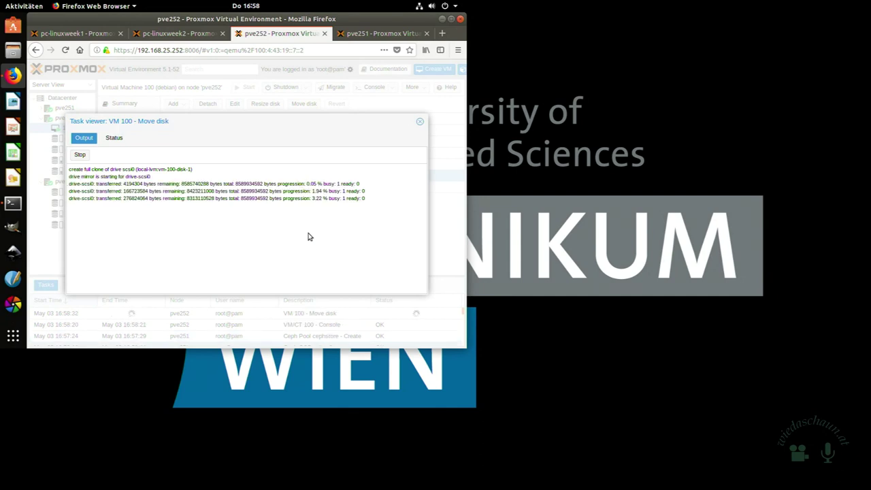
Wait for the Move disk task to reach TASK OK, then close its task log
drag(69, 176, 139, 183)
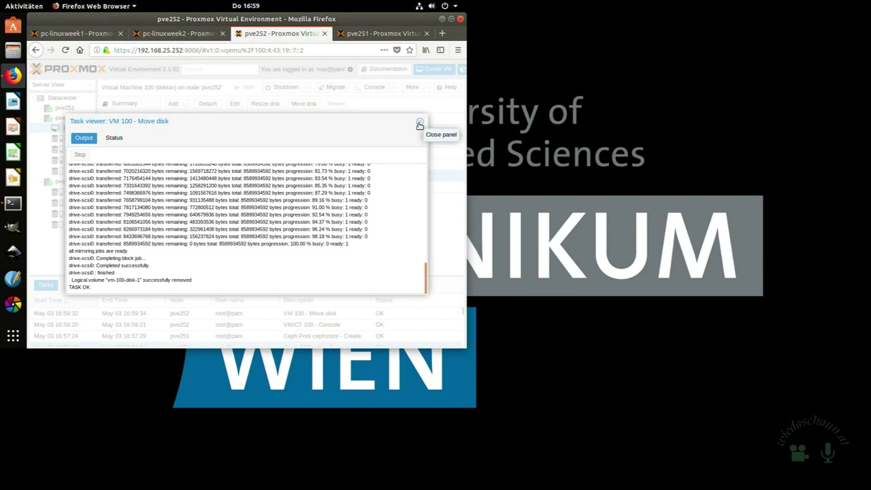
click(419, 123)
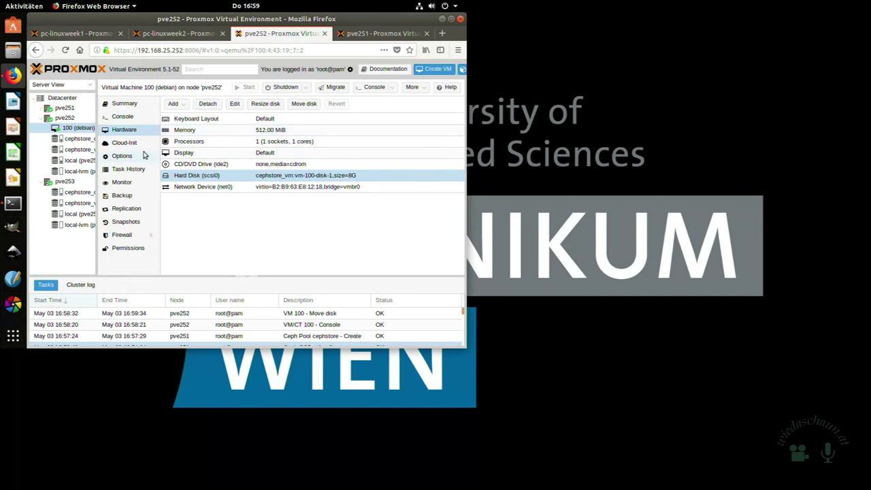
Confirm scsi0 is on cephstore_vm, view VM 100's running console, and bring up Migrate in Online mode
click(270, 178)
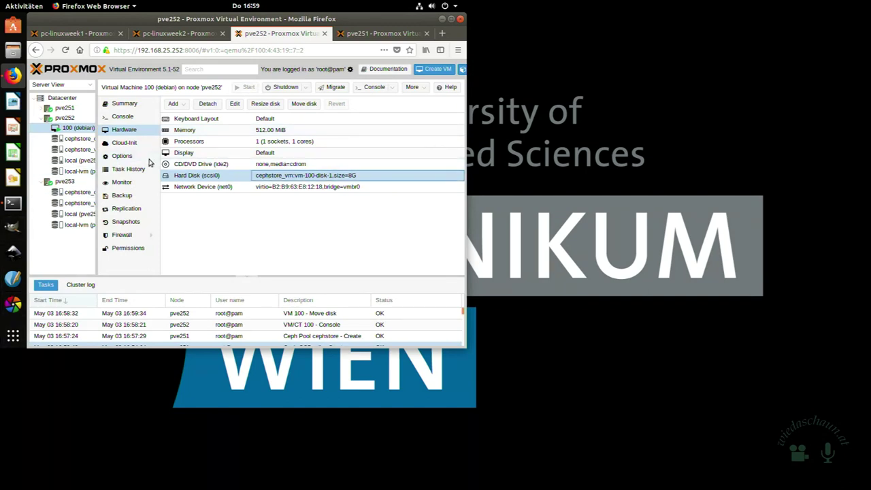
drag(95, 166, 114, 169)
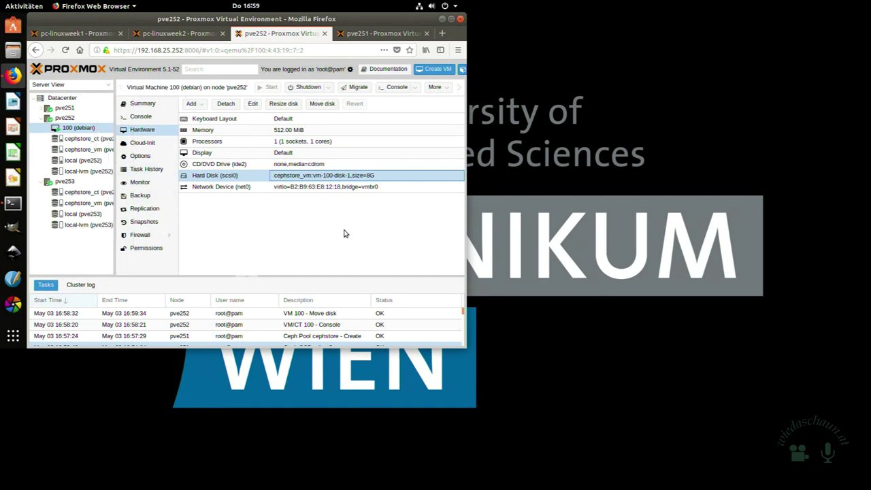
click(147, 118)
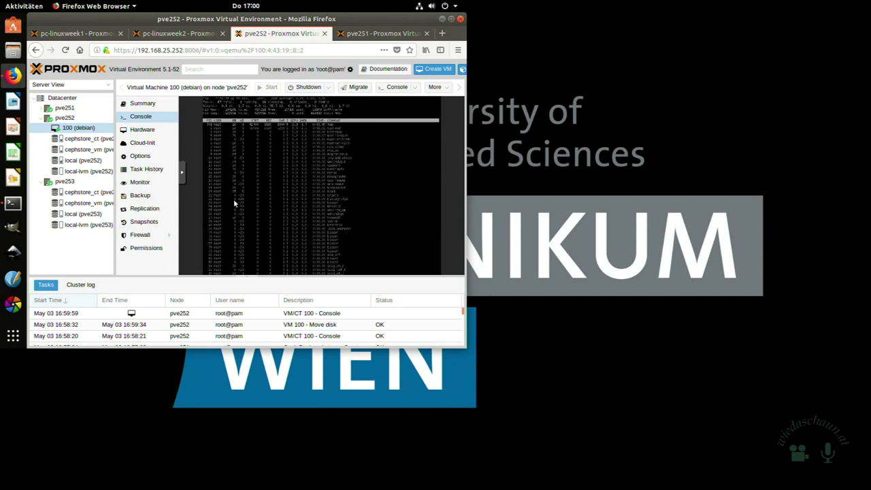
click(355, 88)
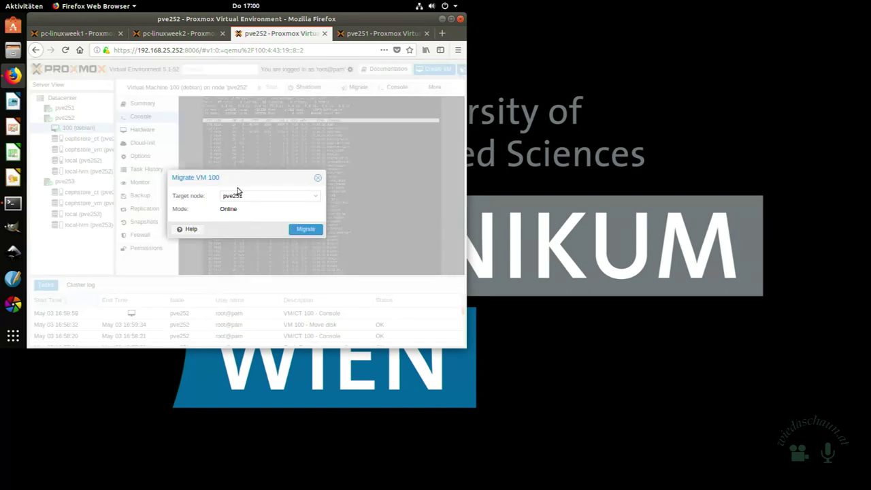
Live-migrate VM 100 to pve251 and close the task log after TASK OK
click(311, 230)
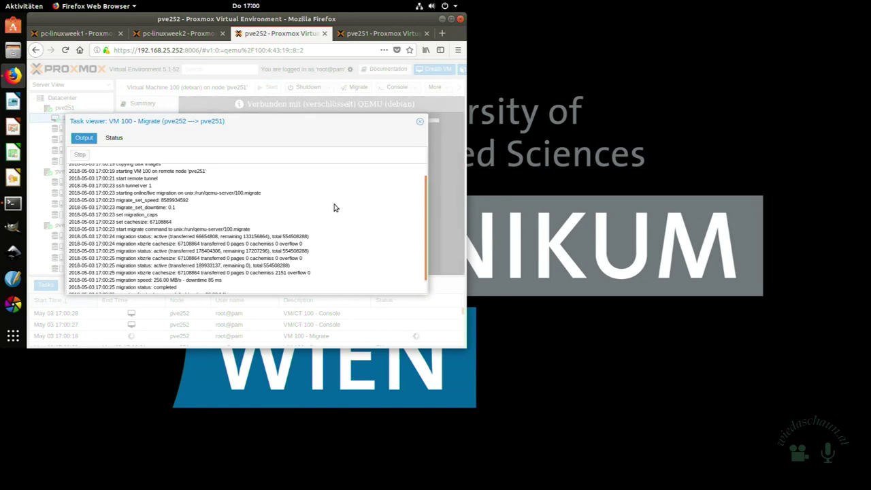
click(419, 121)
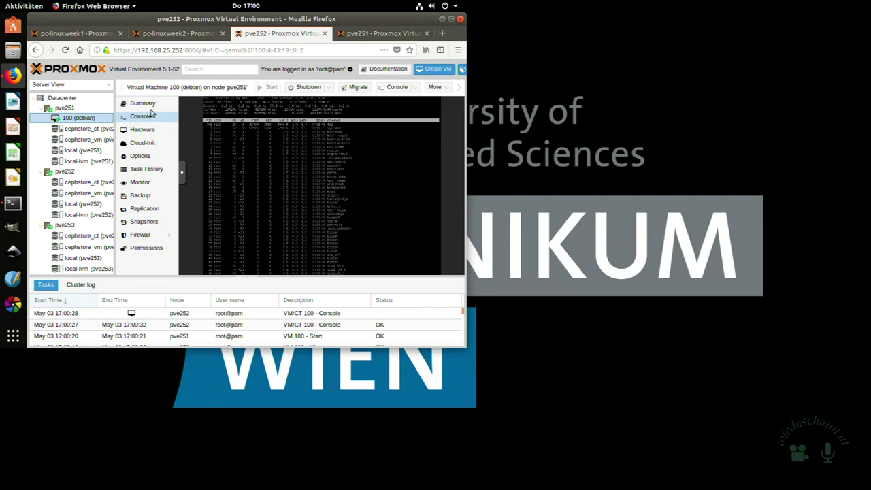
double_click(231, 87)
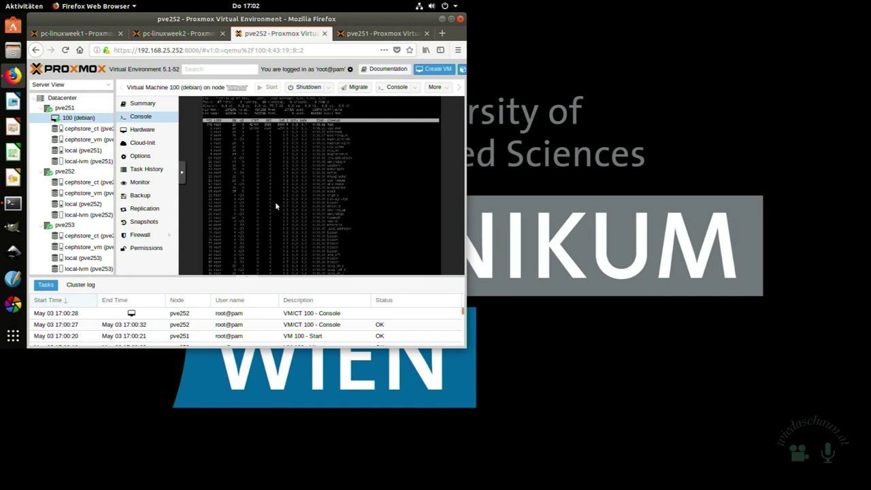
click(173, 35)
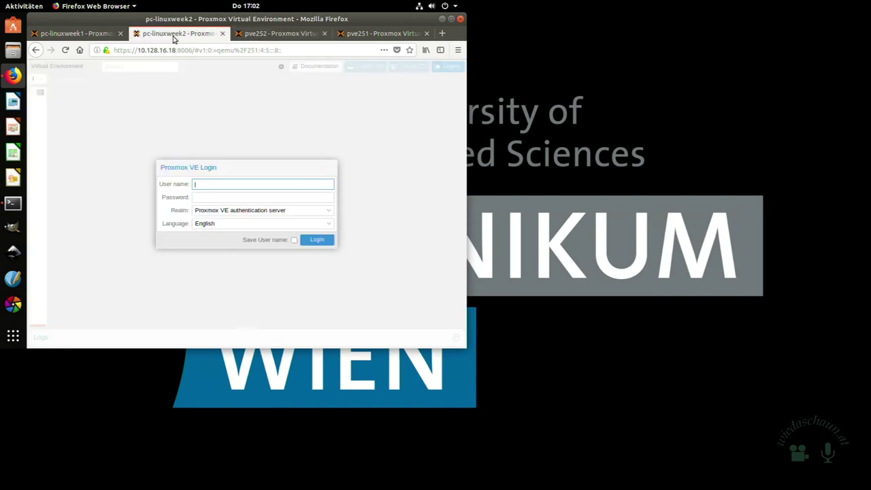
click(279, 34)
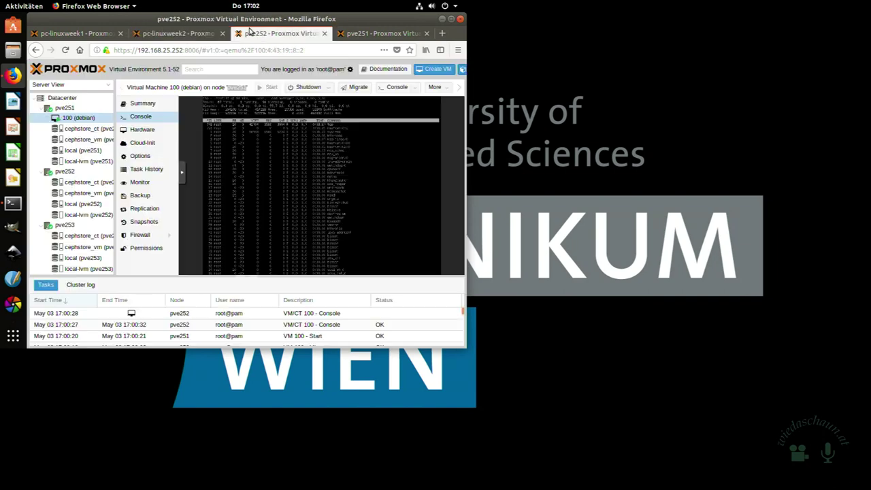
Show the Datacenter's HA page with quorum status OK and the empty resources list
click(87, 100)
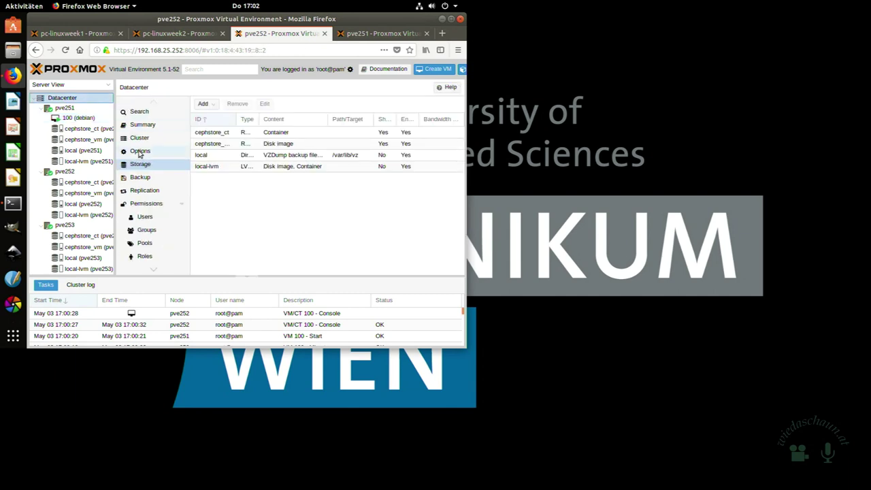
scroll(145, 196, down, 3)
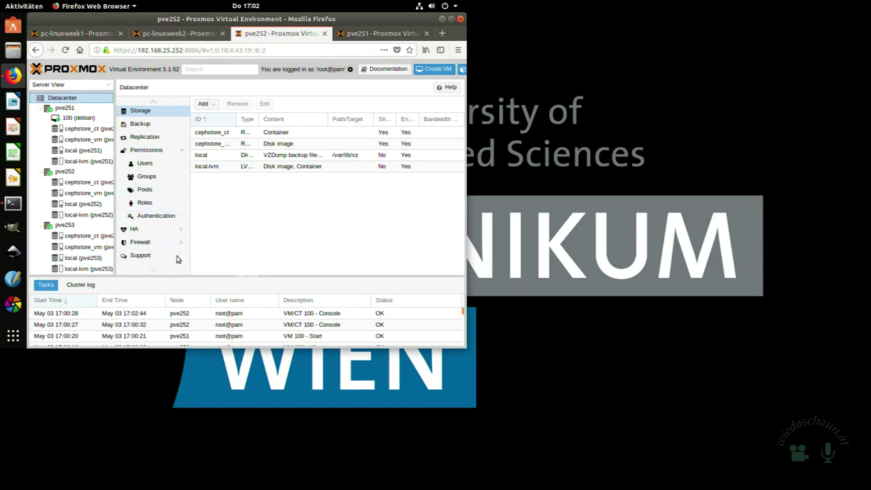
click(181, 230)
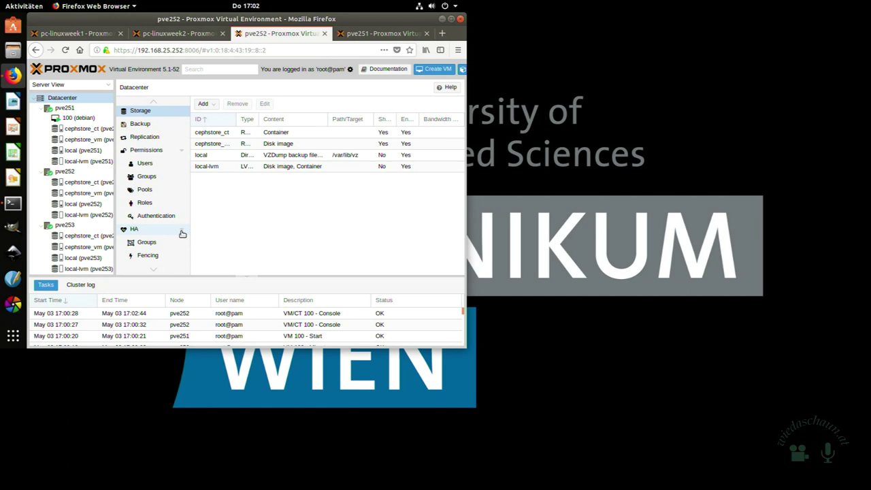
click(140, 230)
scroll(173, 175, down, 2)
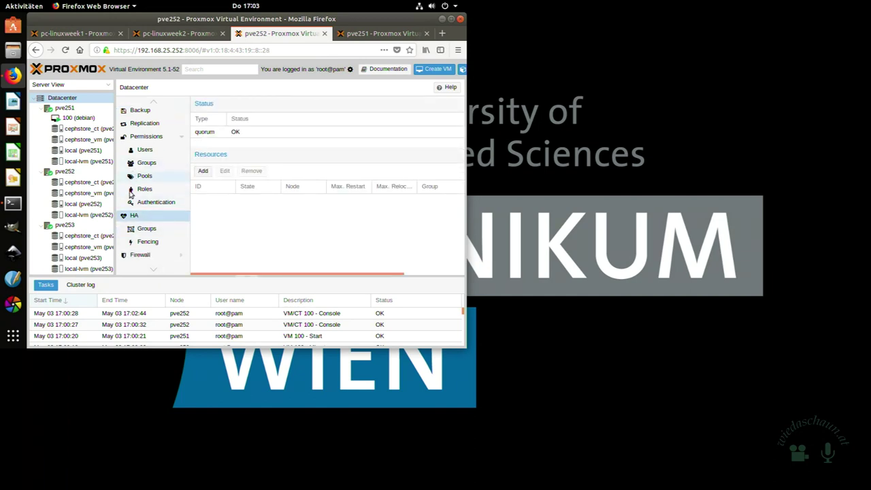
click(203, 170)
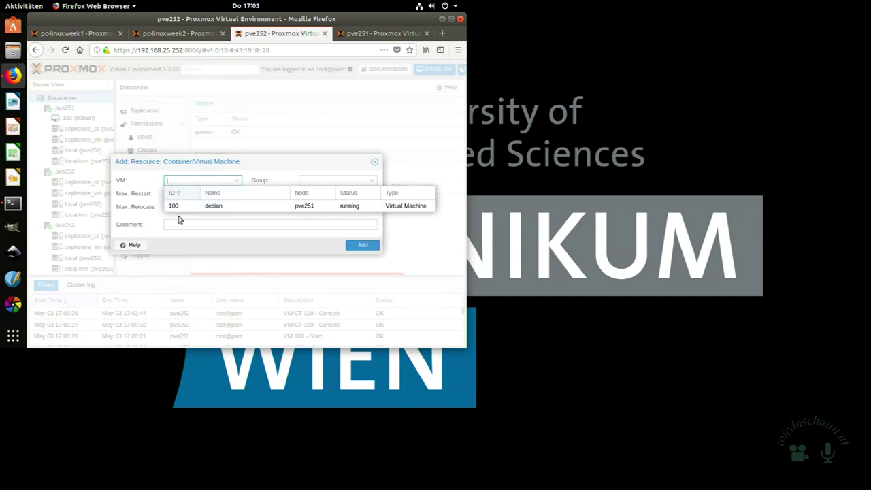
click(206, 205)
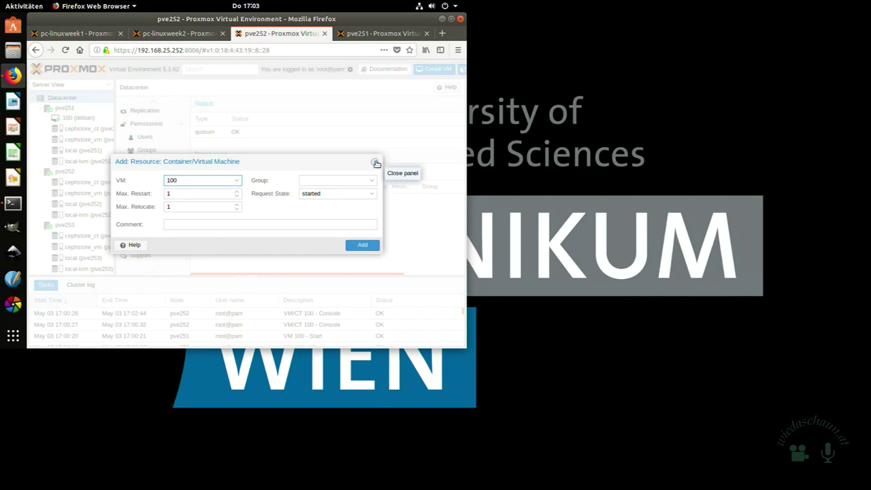
click(375, 163)
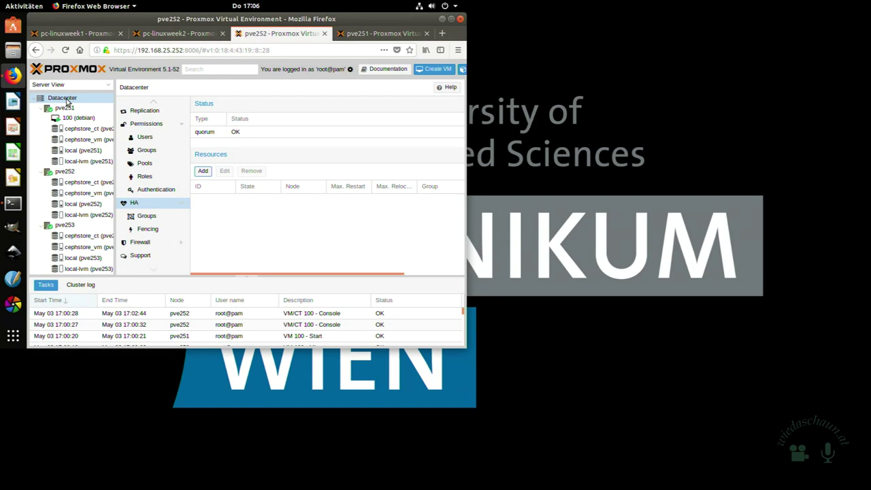
From the pc-linuxweek1 tab, bulk-stop all VMs 302 through 352 on node pc-linuxweek3
key(alt)
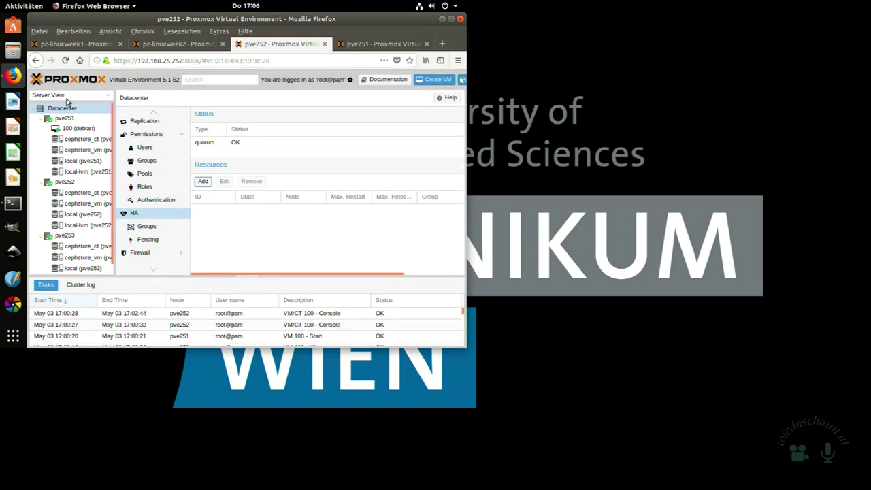
key(alt)
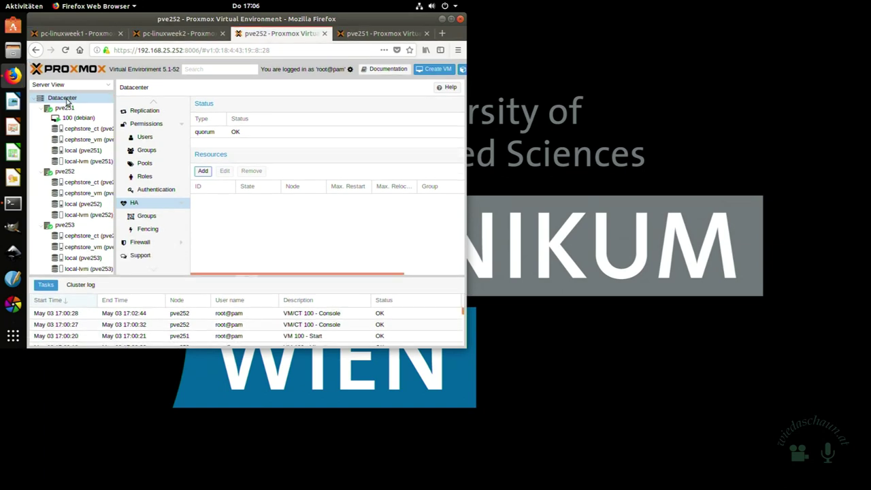
click(71, 33)
click(74, 128)
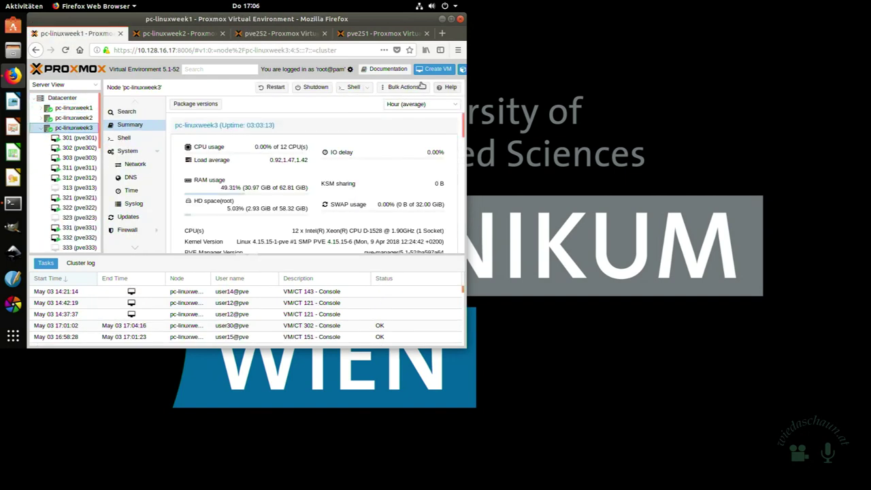
click(401, 87)
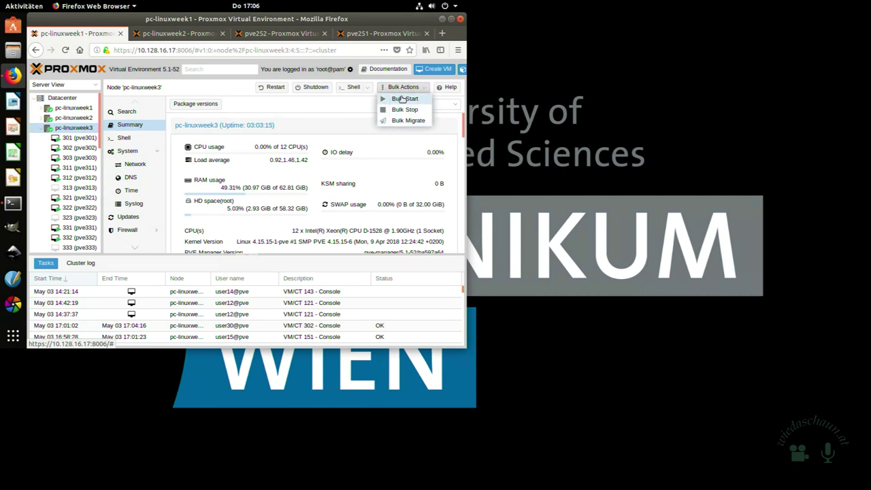
click(406, 110)
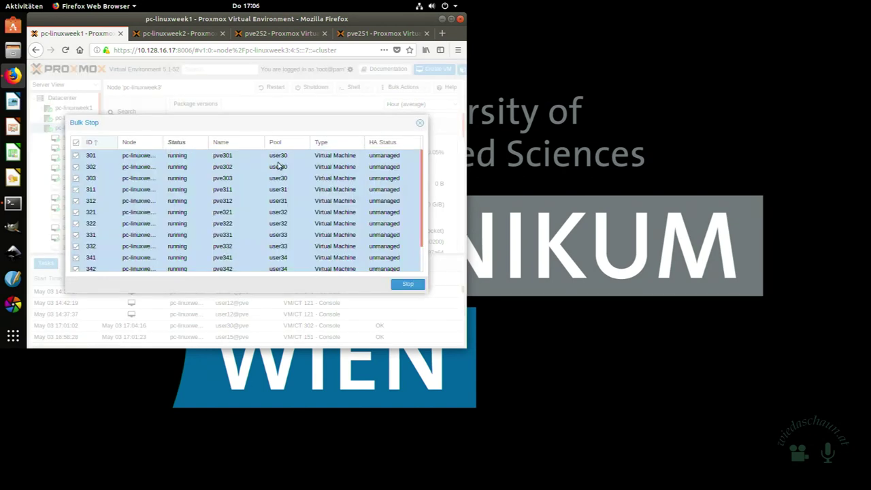
scroll(156, 176, down, 1)
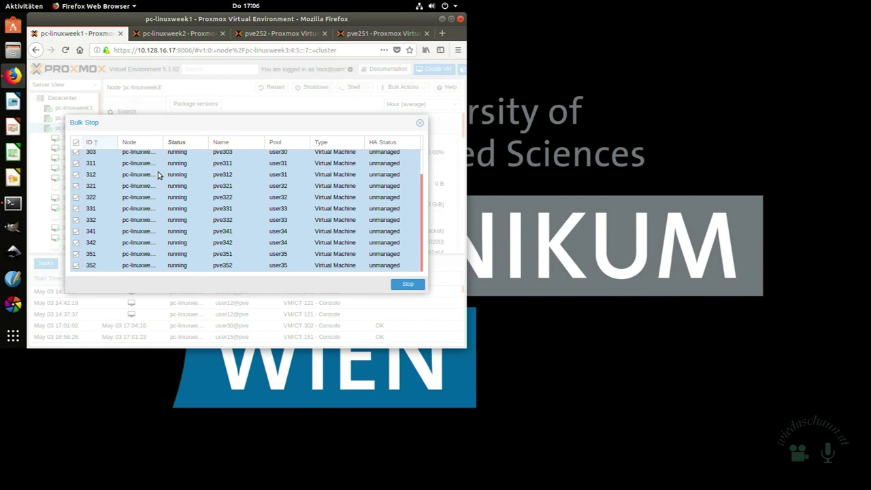
scroll(157, 176, up, 1)
scroll(156, 200, down, 1)
scroll(220, 192, up, 1)
scroll(221, 193, down, 2)
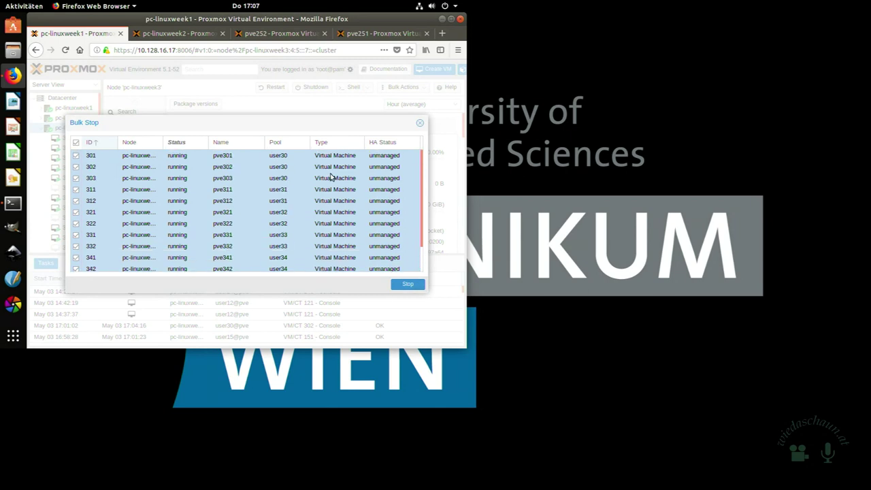
click(408, 284)
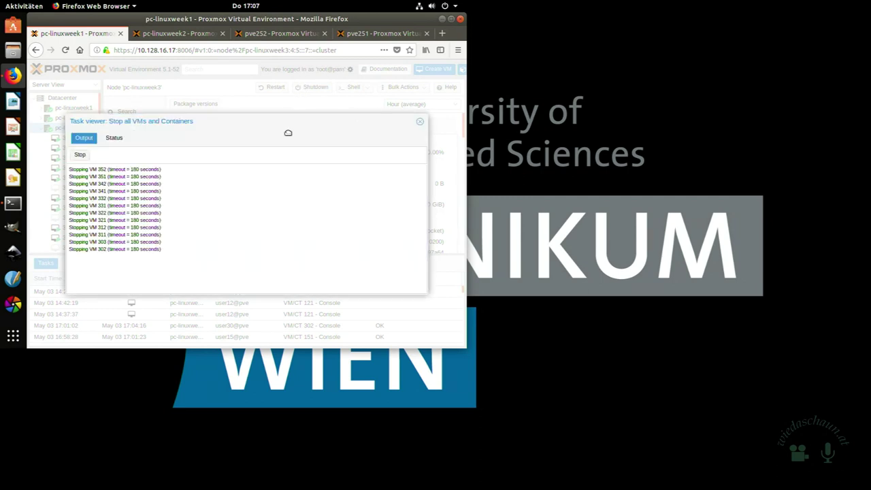
Bulk-stop all VMs on node pc-linuxweek2
key(Escape)
click(61, 119)
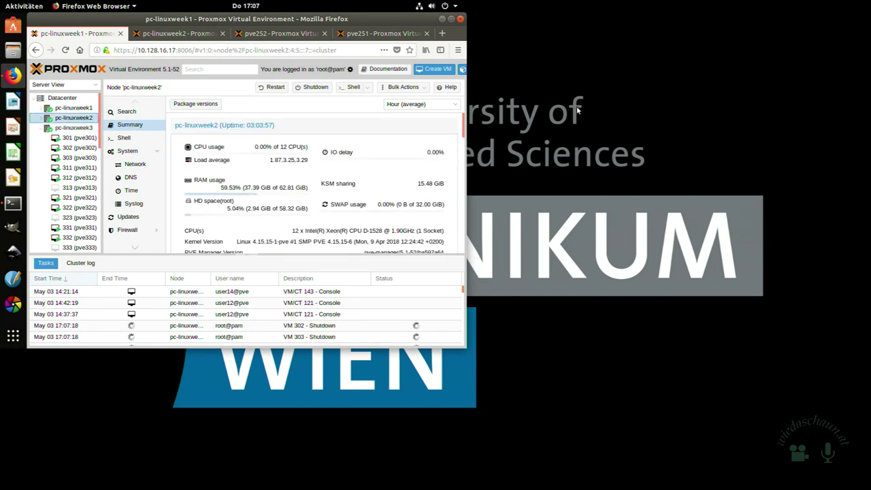
click(414, 88)
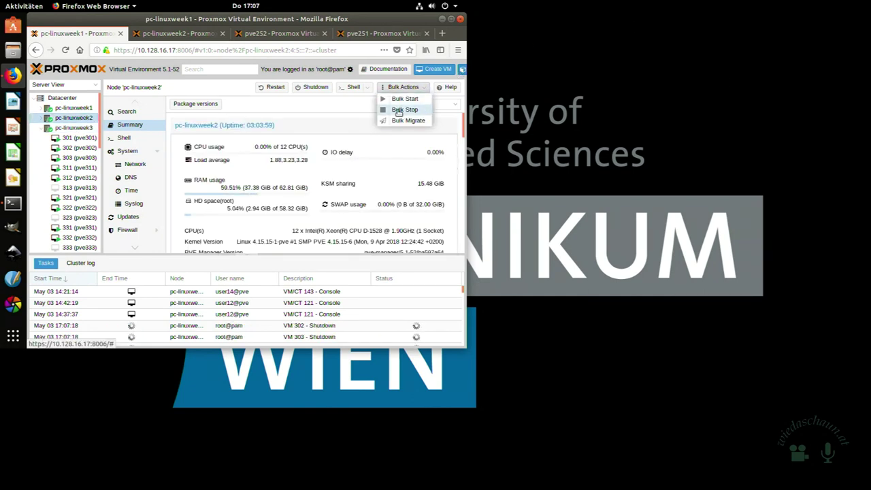
click(403, 110)
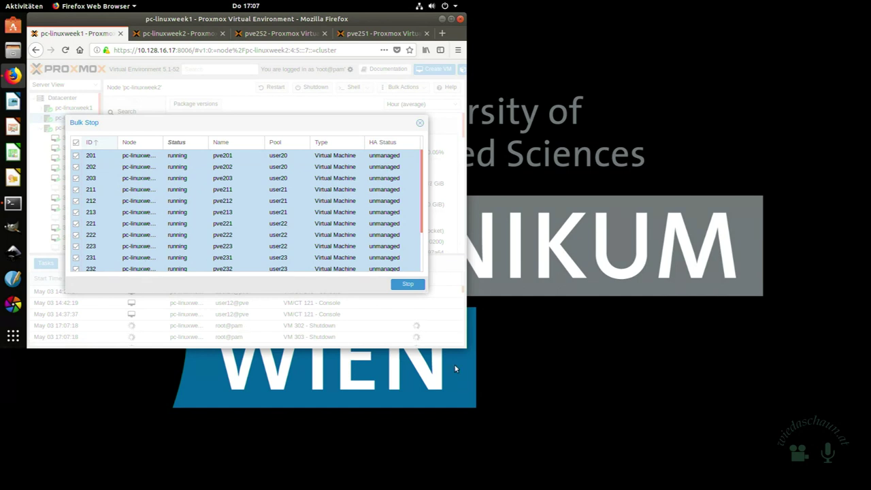
click(415, 285)
Bulk-stop all VMs on node pc-linuxweek1
key(Escape)
click(73, 108)
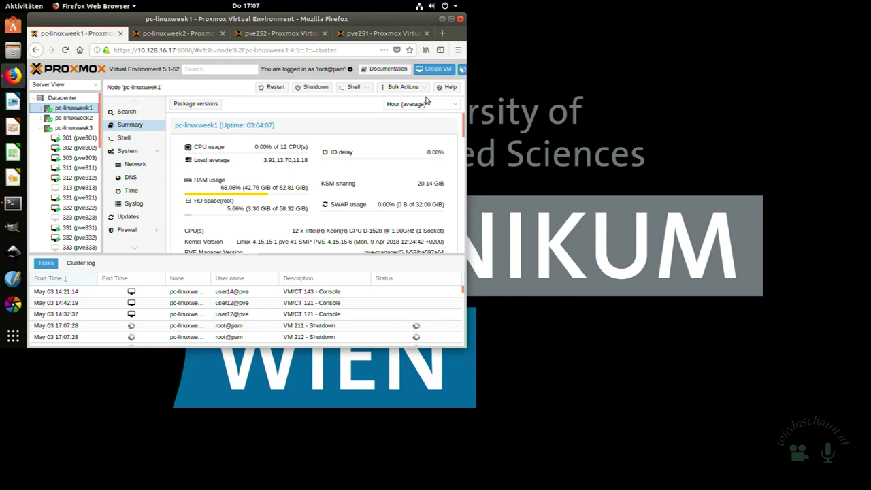
click(407, 87)
click(405, 109)
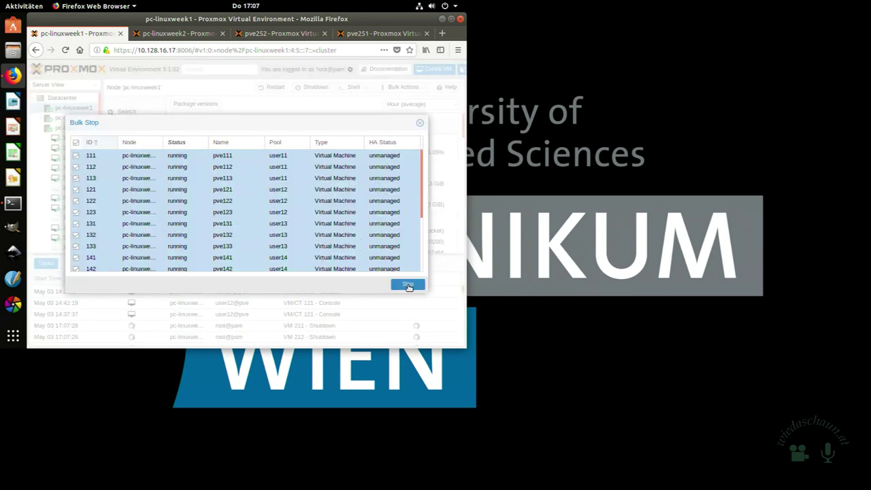
click(408, 283)
Check the status of nodes pc-linuxweek1–3 and collapse their VM lists in the tree
key(Escape)
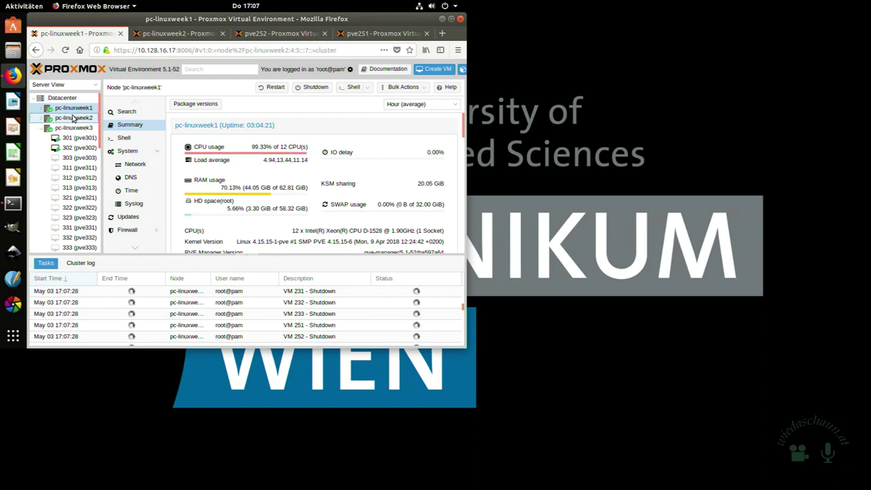
click(72, 119)
click(70, 129)
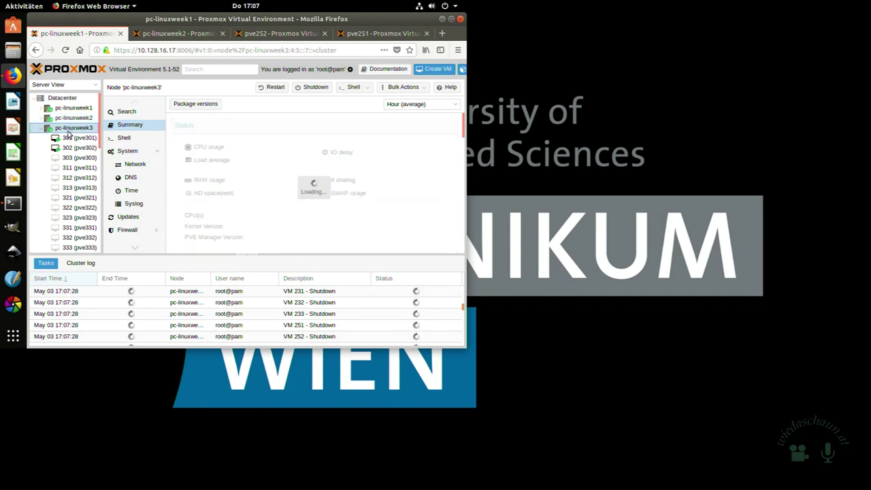
click(72, 108)
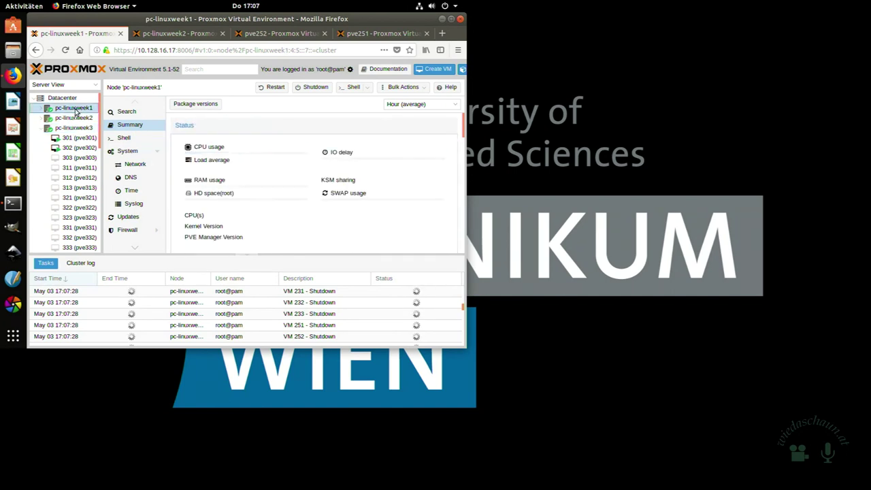
click(40, 129)
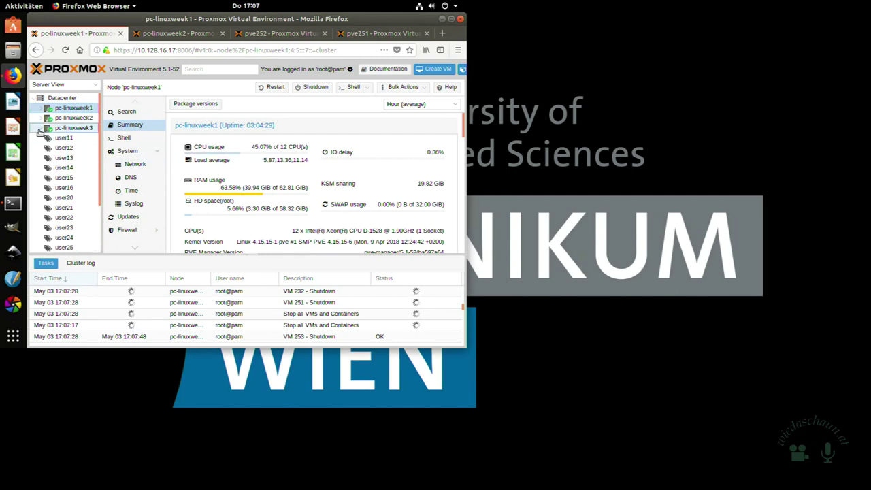
click(40, 108)
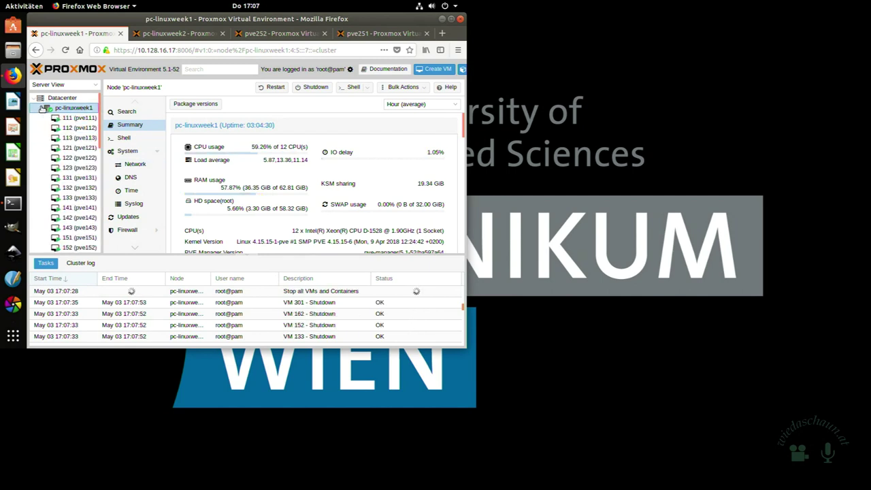
click(41, 108)
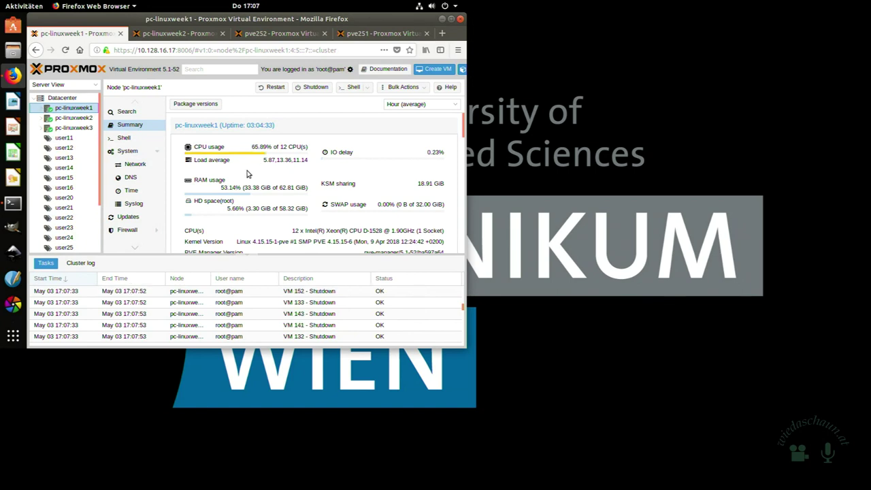
scroll(247, 172, down, 3)
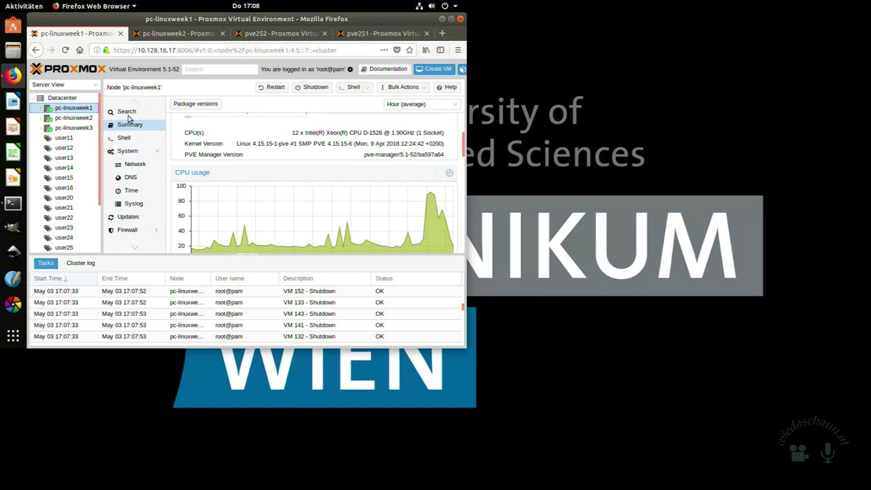
Cancel a pc-linuxweek1 shutdown request and show pc-linuxweek3's summary
click(307, 89)
key(Escape)
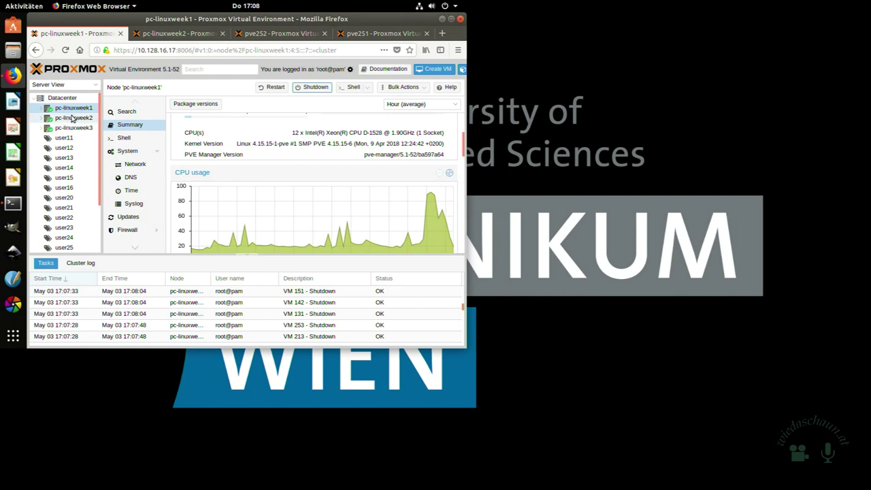
click(73, 127)
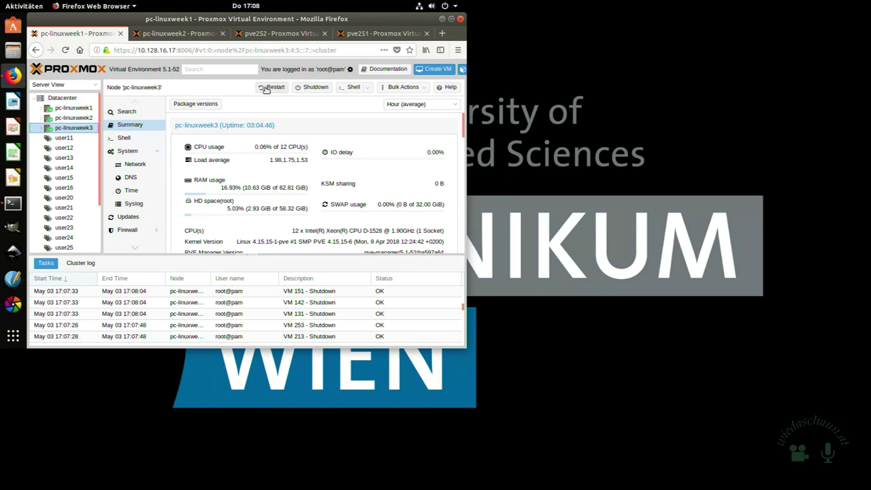
Shut down pc-linuxweek3, then pc-linuxweek2, then pc-linuxweek1, confirming each with Yes
click(325, 88)
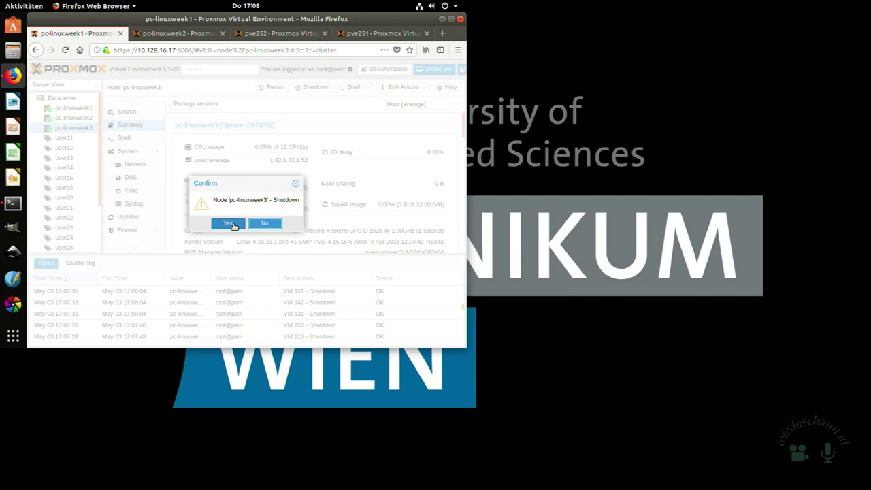
click(228, 223)
click(72, 117)
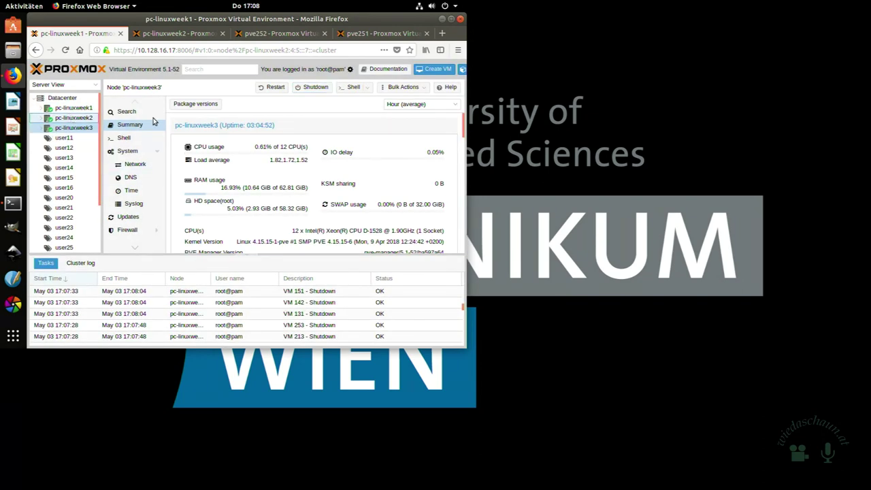
click(313, 87)
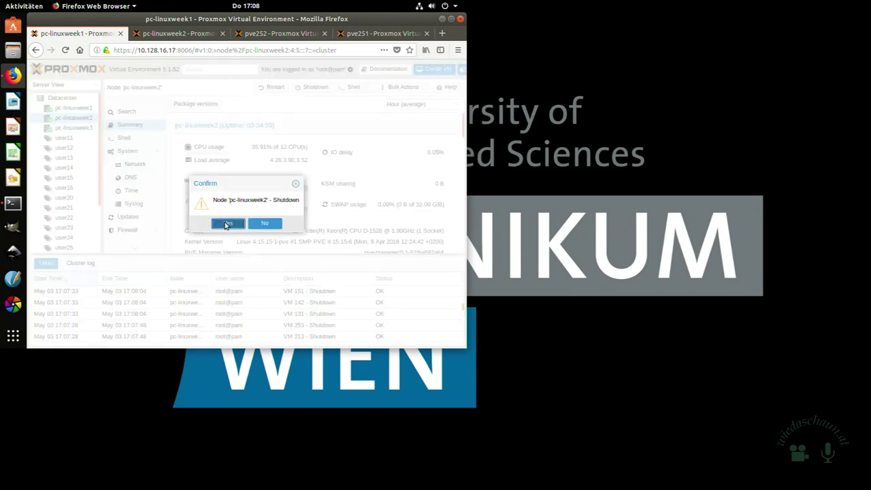
click(227, 223)
click(72, 107)
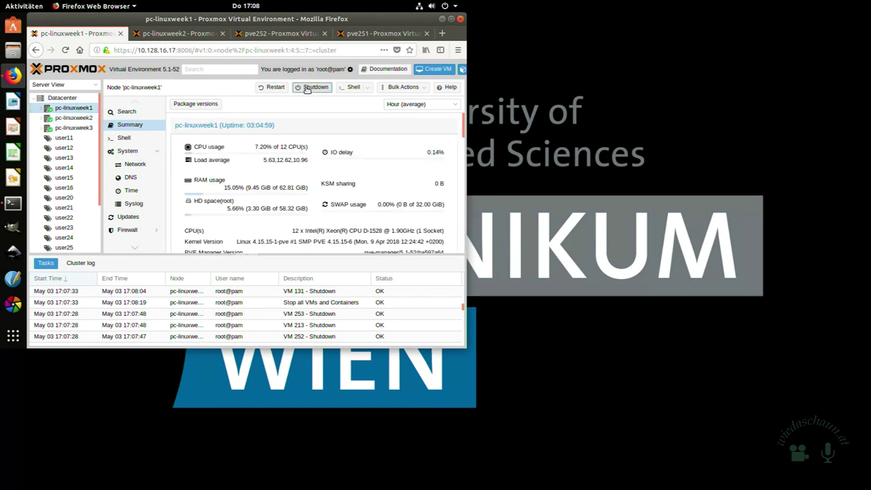
click(306, 88)
click(229, 224)
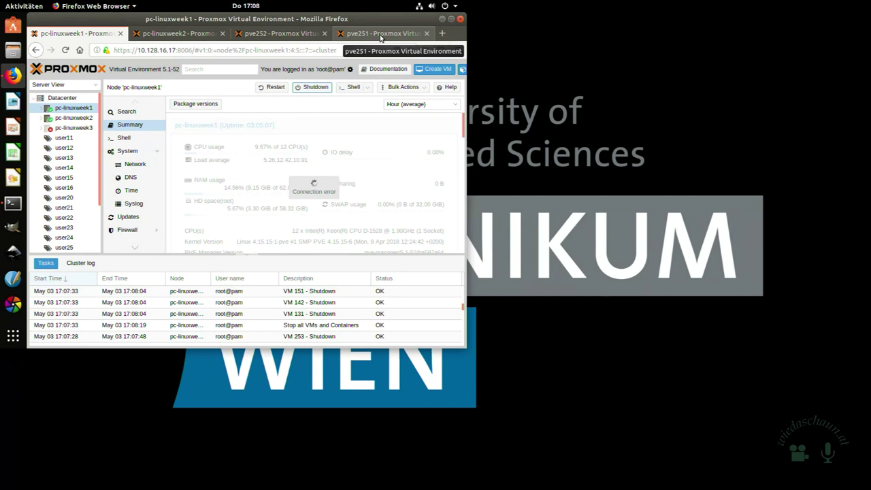
Expand pc-linuxweek3 and pc-linuxweek1, close the pc-linuxweek2, pve252 and pve251 tabs, then the last one
click(42, 129)
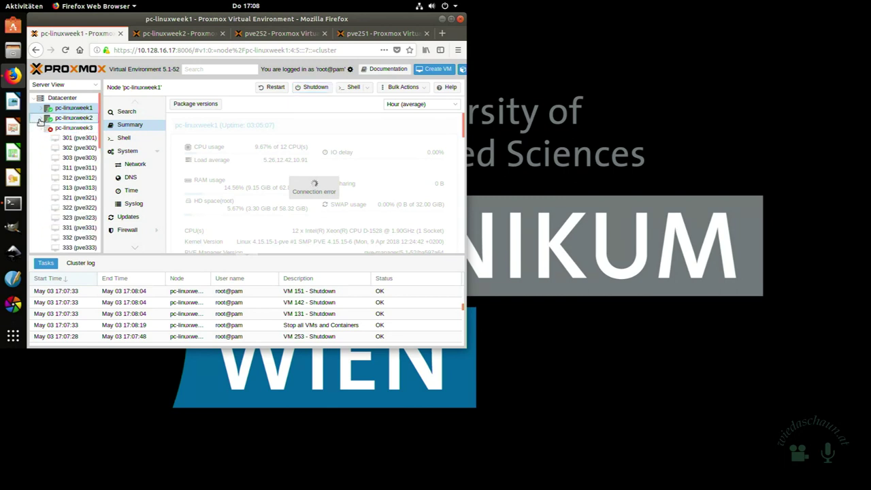
click(40, 109)
middle_click(199, 36)
middle_click(199, 37)
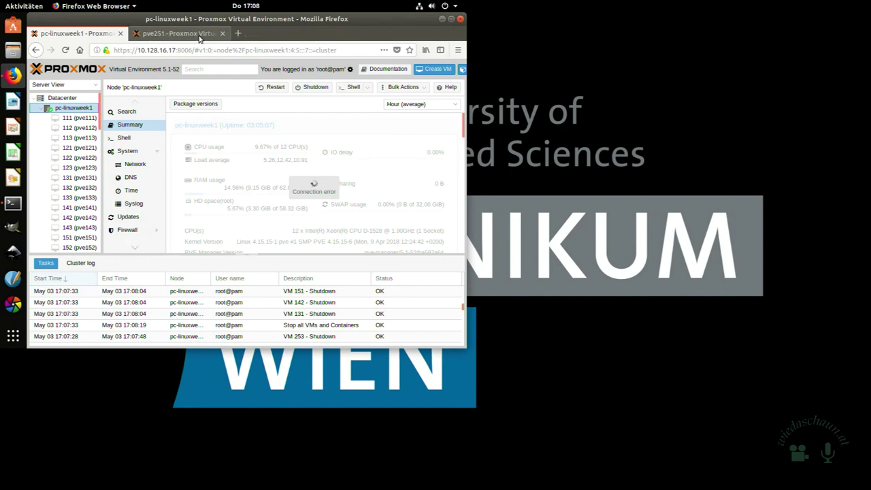
middle_click(199, 37)
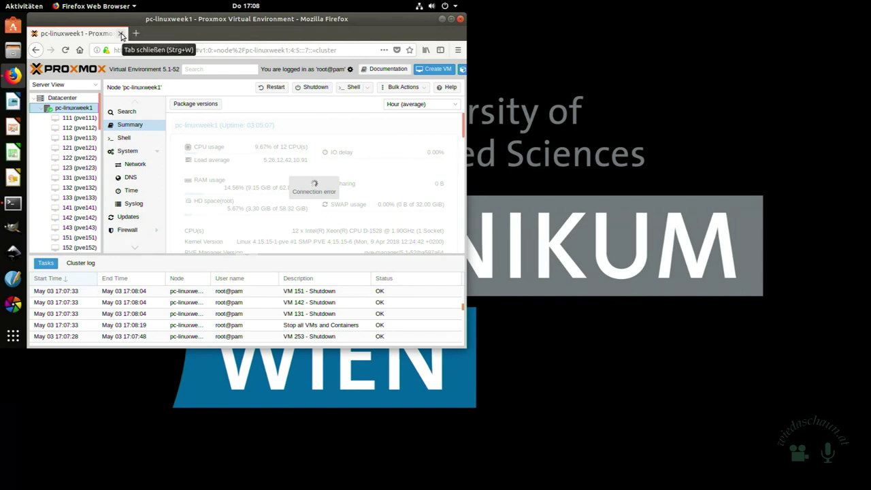
click(121, 33)
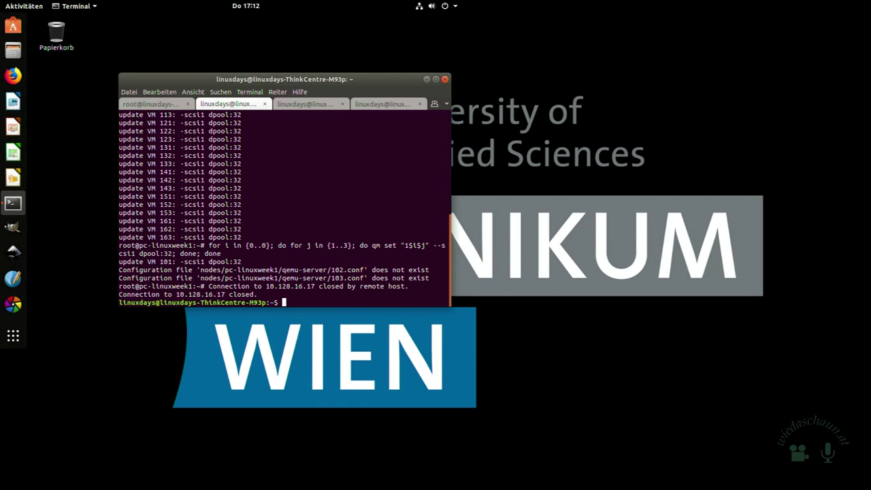
Log out of the remote root shells and close the terminal window
key(ctrl+d)
key(ctrl+d)
key(ctrl+d)
key(ctrl+d)
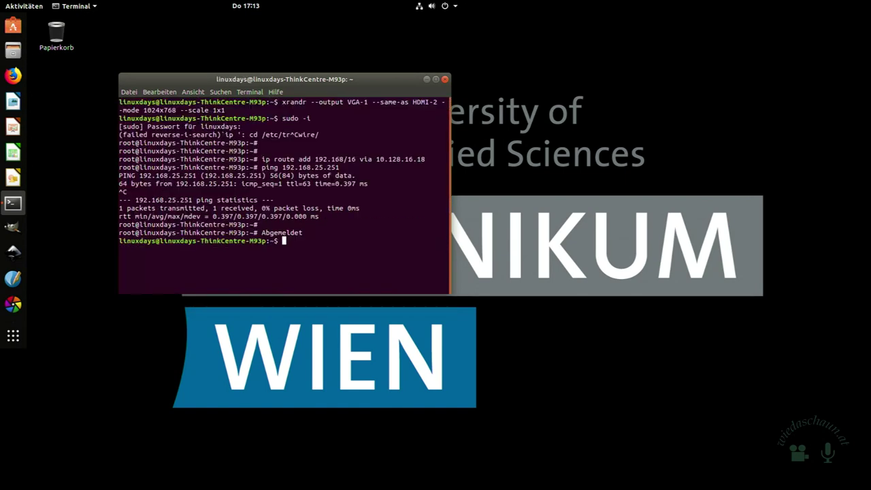
key(ctrl+d)
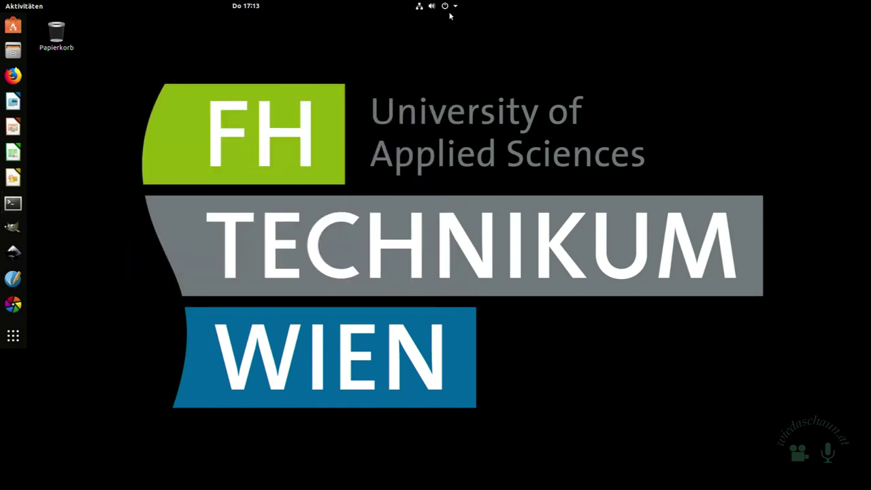
click(449, 8)
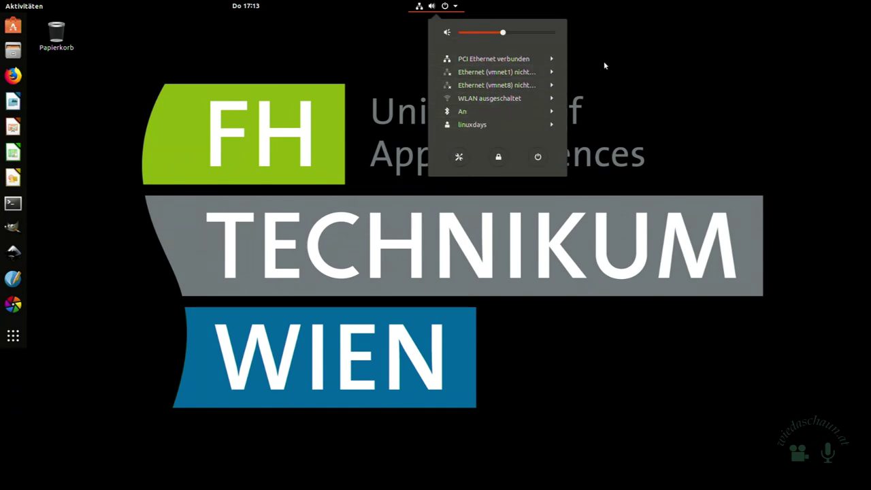
click(321, 157)
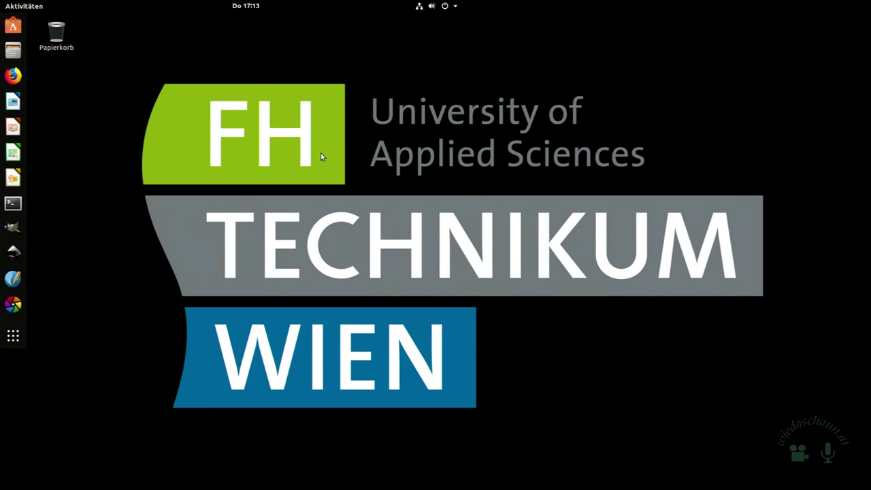
Power off the Ubuntu computer from the power-off prompt
key(XF86PowerOff)
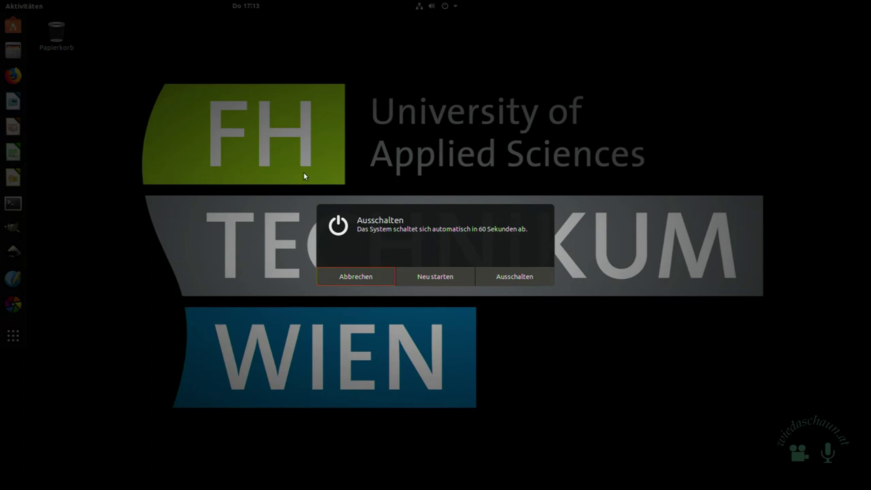
key(Right)
key(Right)
key(Return)
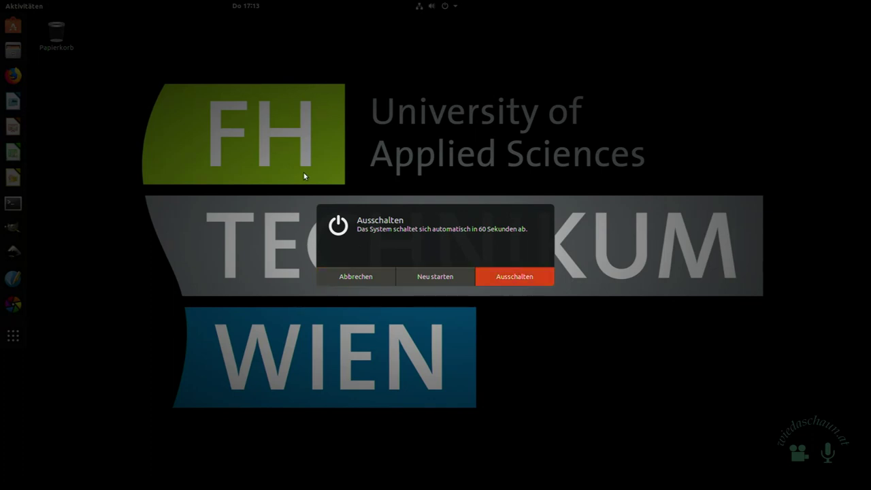